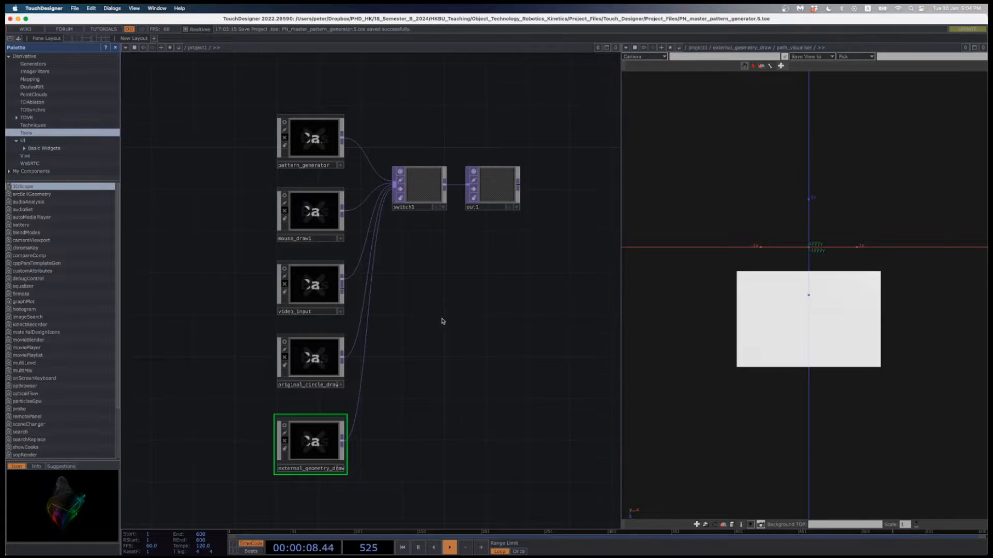
Move the out1 and switch1 operators down so they line up beside the middle of the component column
scroll(440, 317, down, 3)
drag(470, 188, 490, 229)
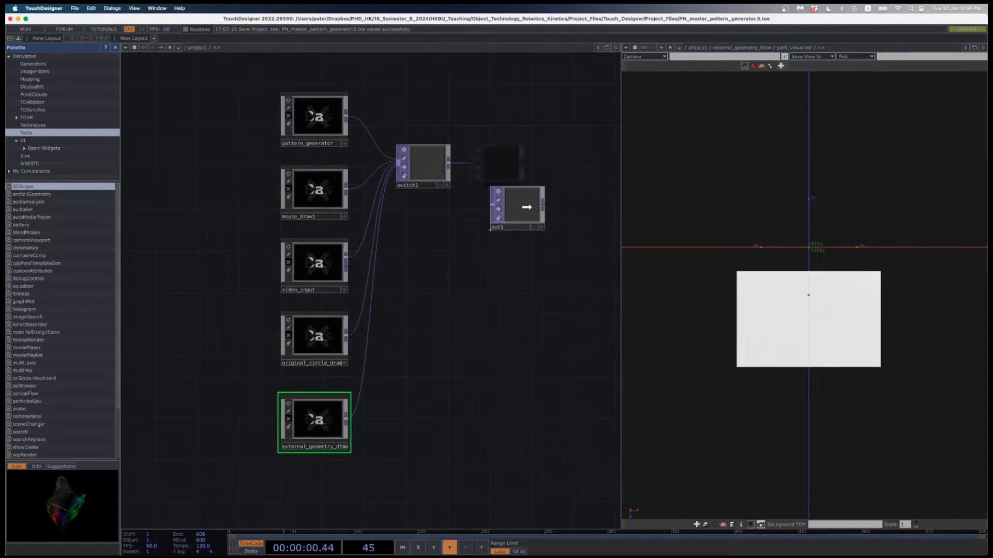
drag(428, 174, 439, 215)
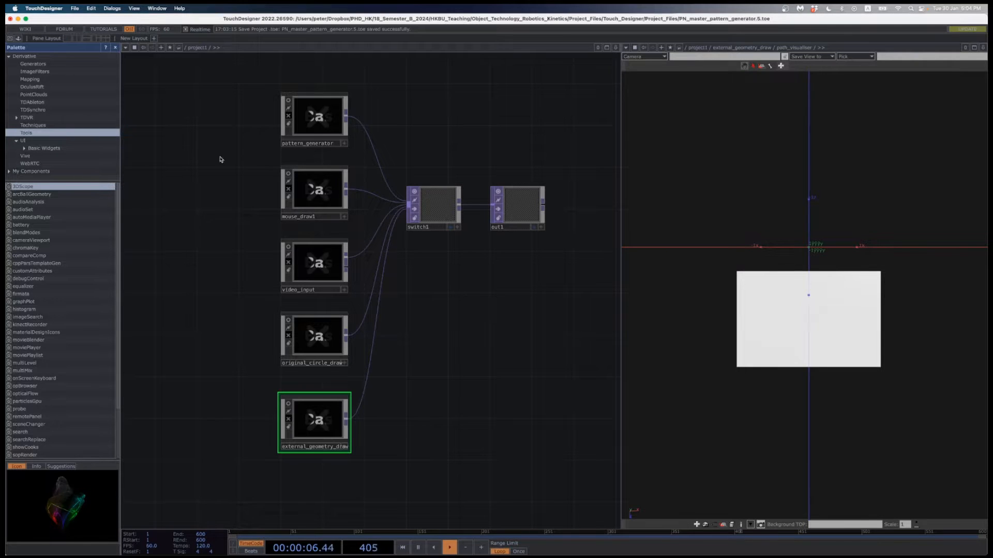
scroll(221, 237, up, 2)
scroll(222, 237, left, 2)
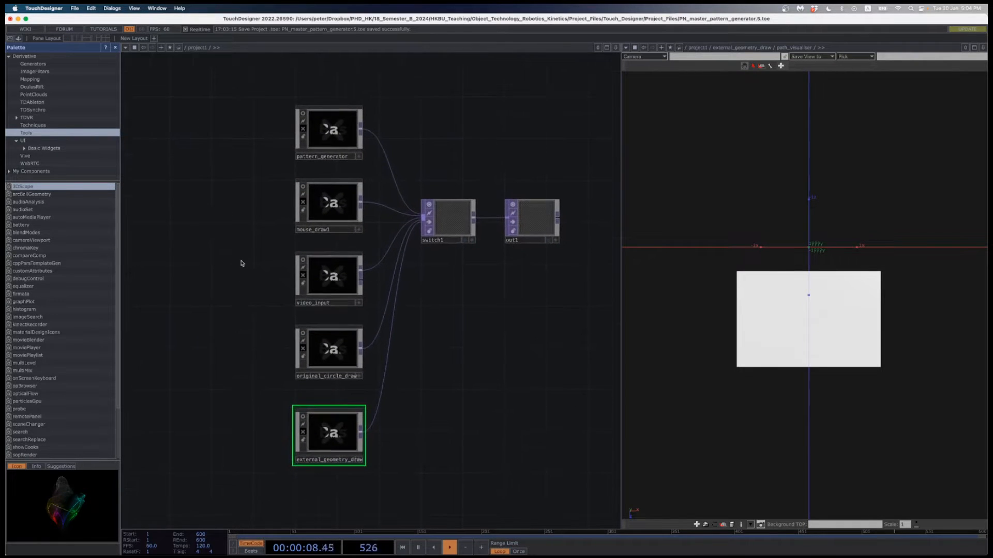
scroll(241, 264, down, 1)
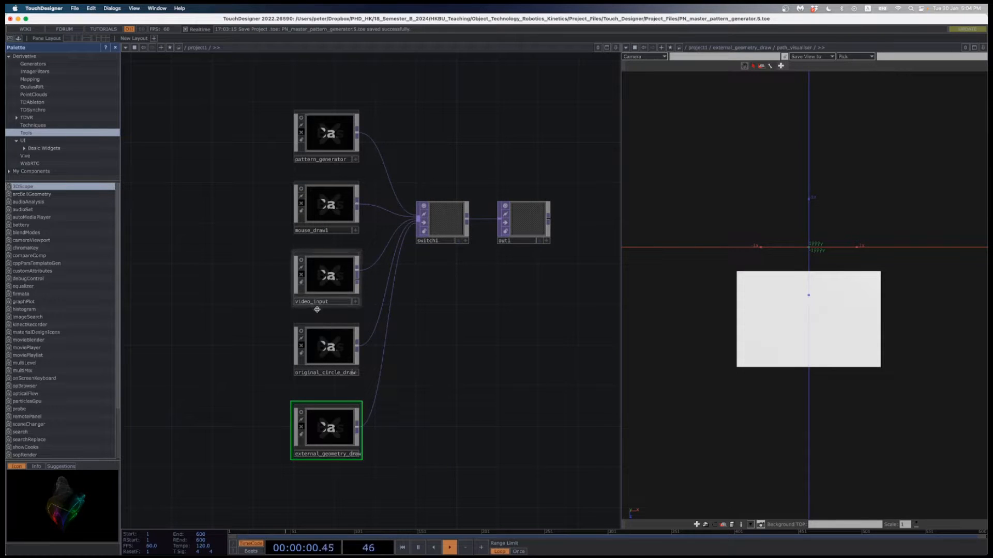
scroll(231, 264, down, 4)
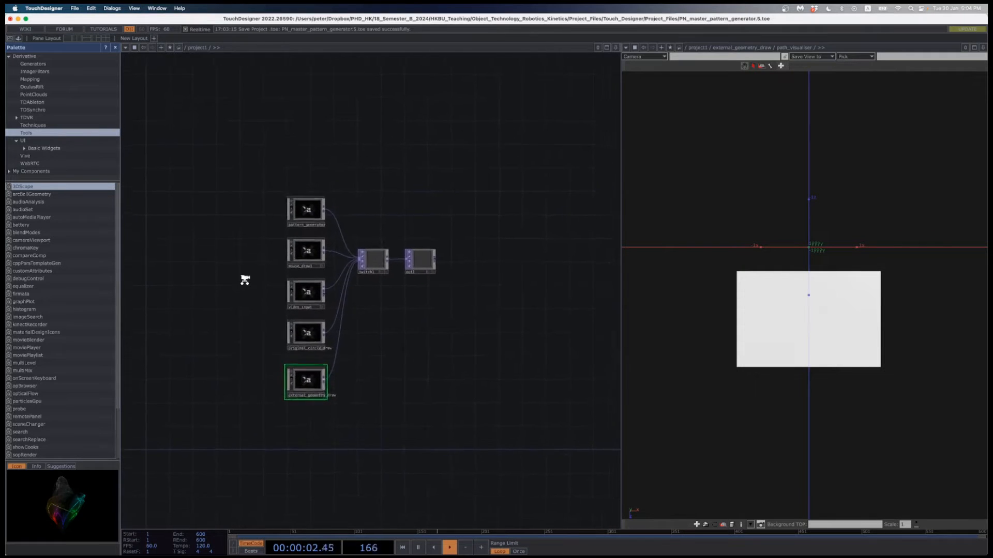
scroll(244, 280, up, 3)
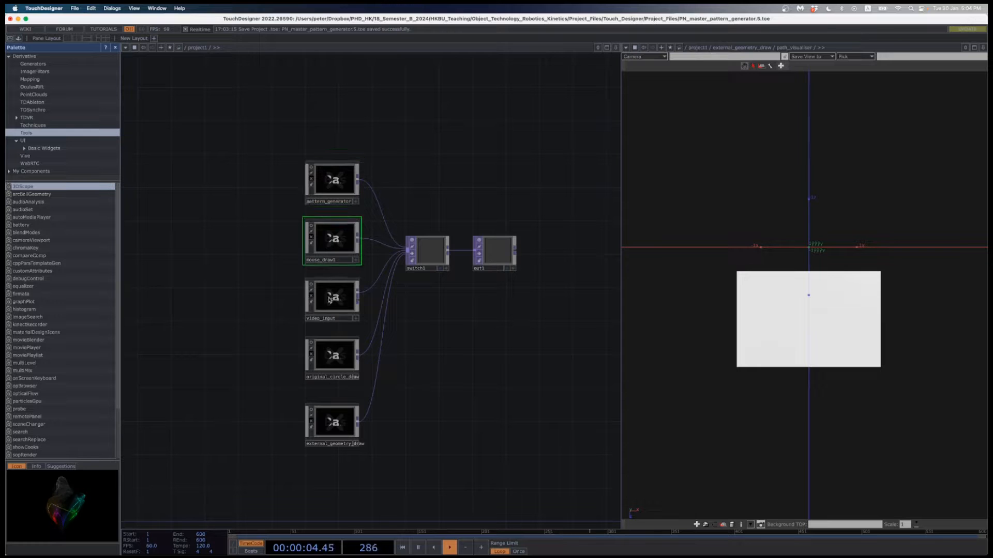
click(334, 435)
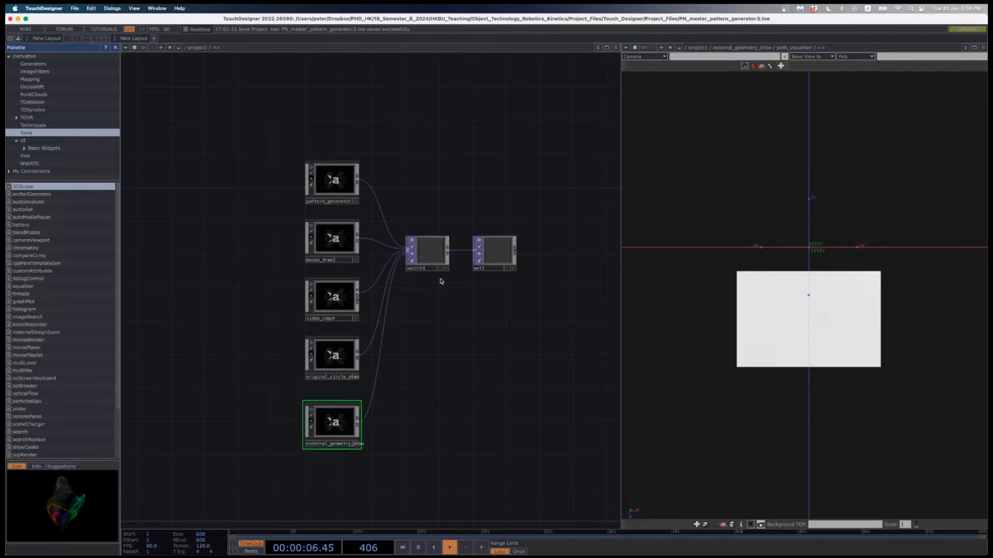
scroll(430, 351, down, 5)
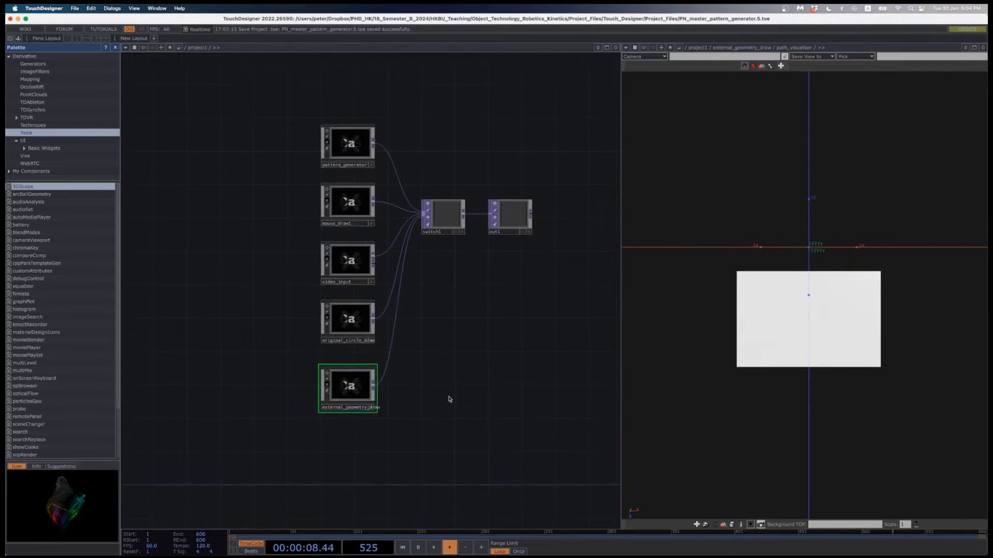
Add a Base component beside external_geometry_draw and delete it again
key(Tab)
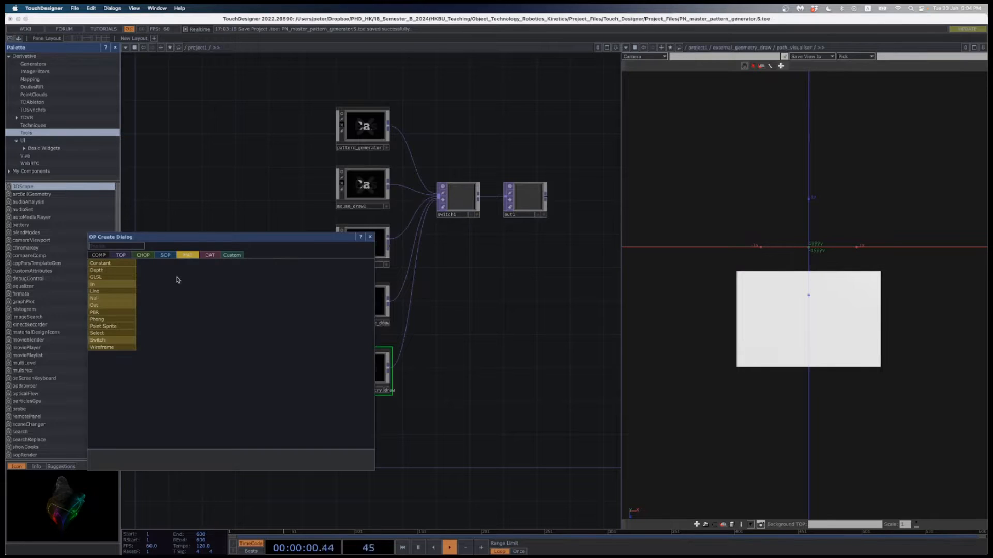
click(98, 255)
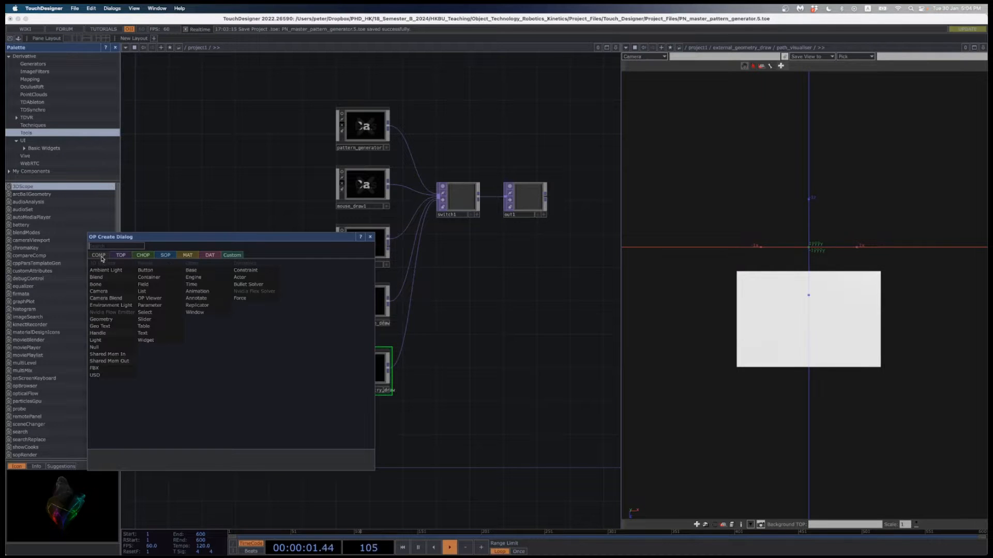
click(191, 270)
click(241, 395)
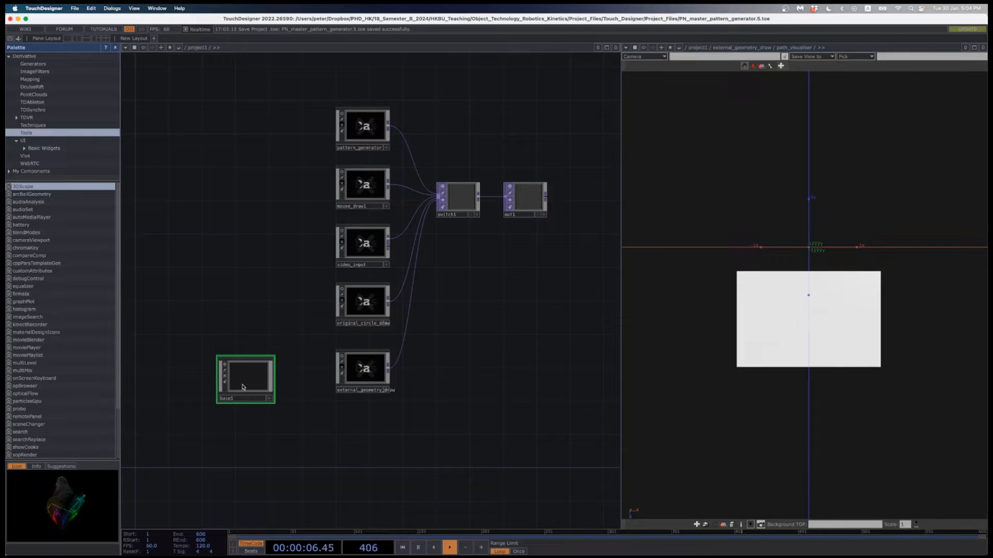
scroll(242, 386, up, 2)
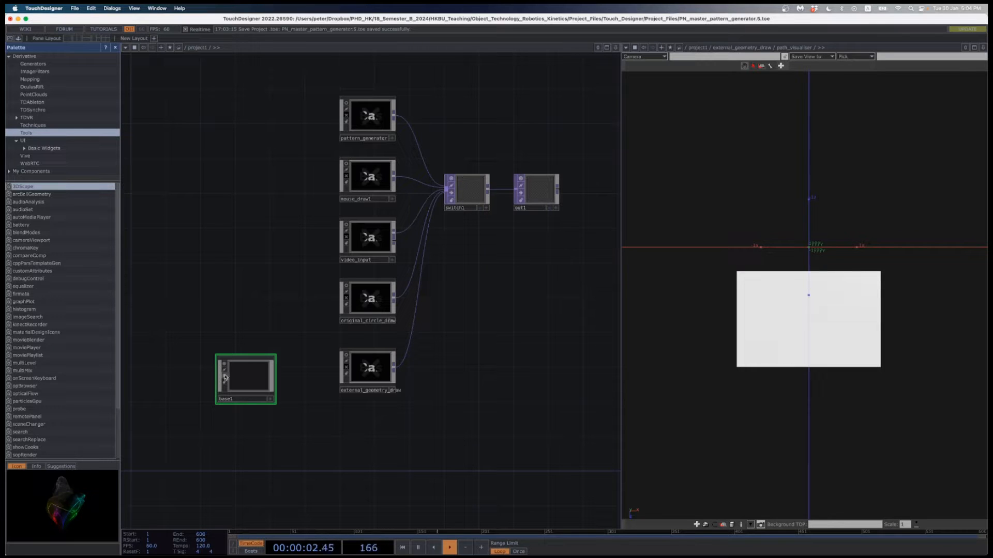
key(Delete)
scroll(248, 351, up, 2)
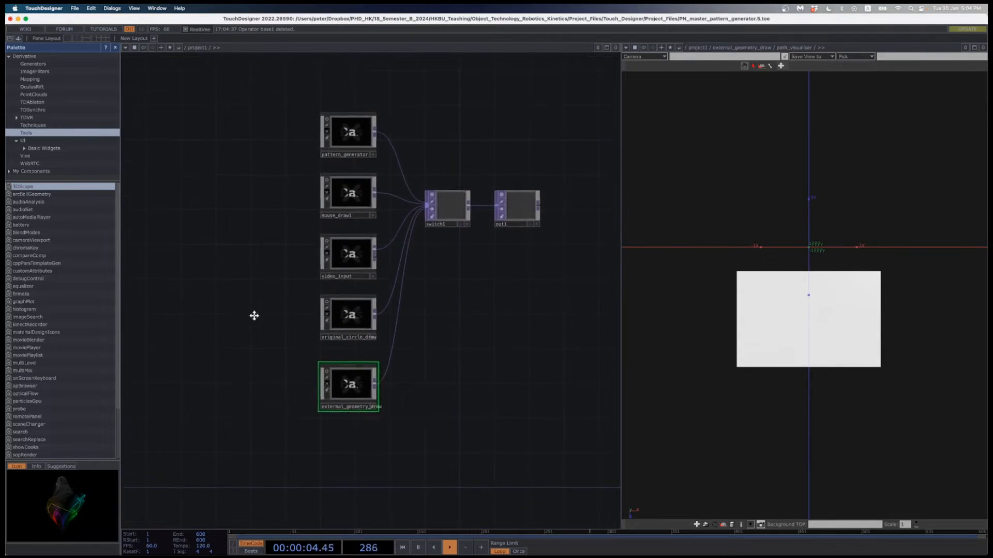
drag(254, 316, 242, 325)
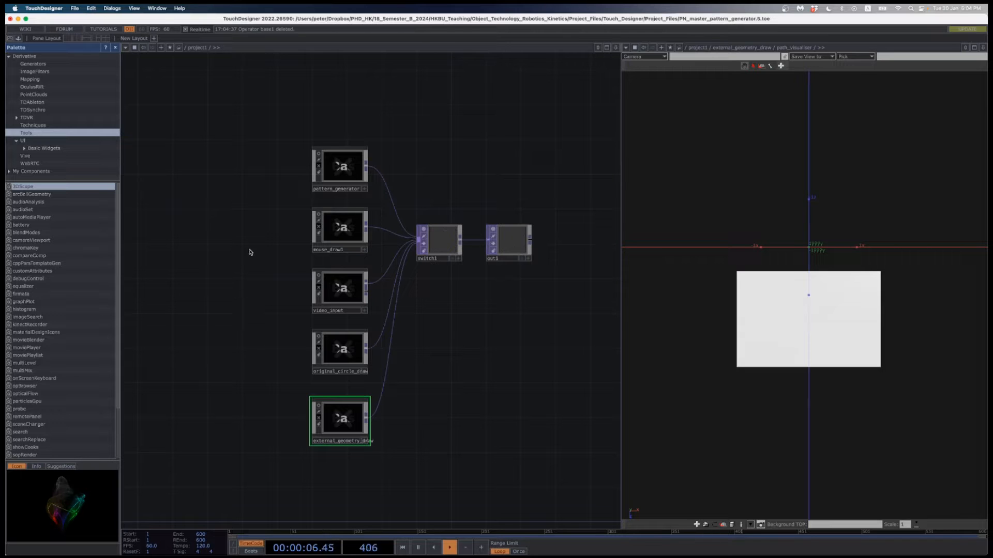
drag(296, 170, 268, 235)
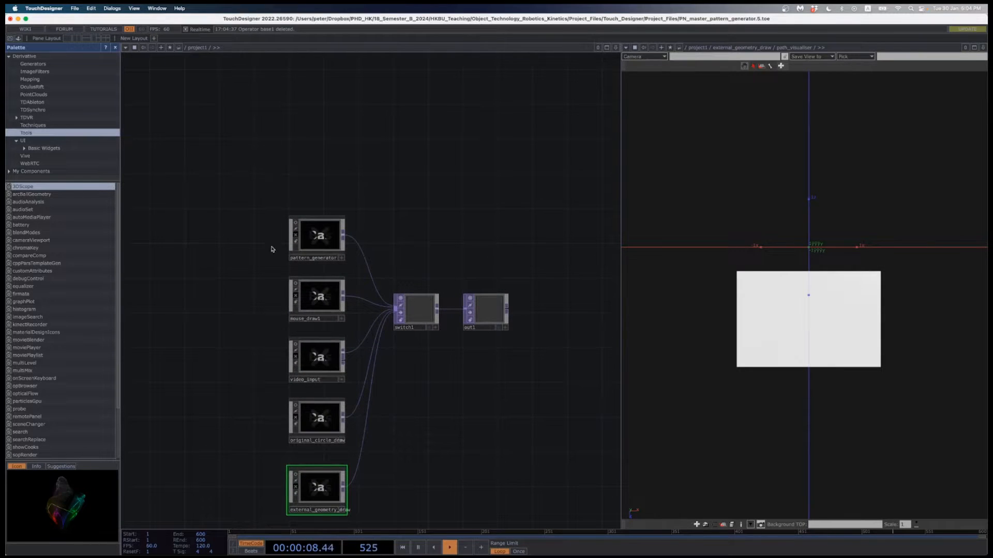
scroll(243, 415, down, 3)
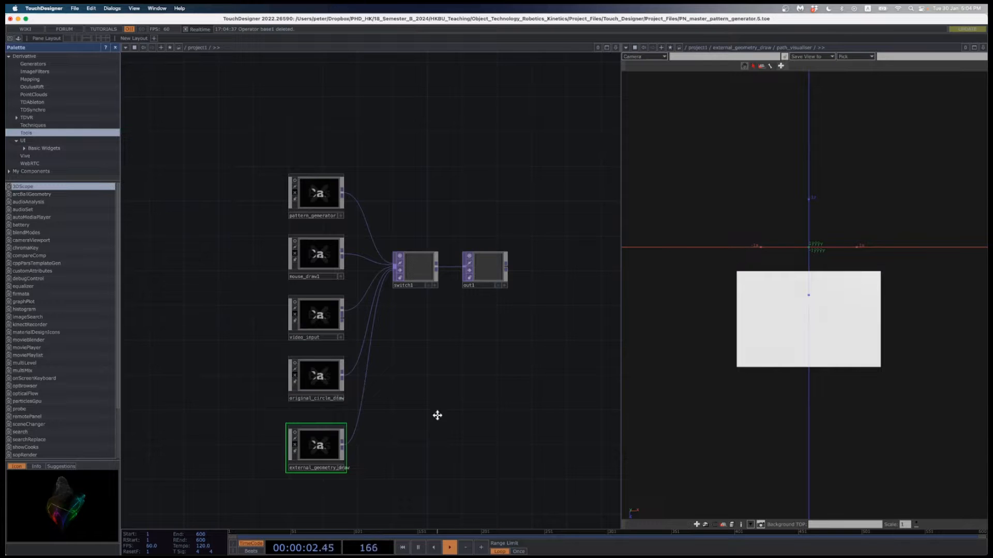
middle_drag(438, 415, 398, 402)
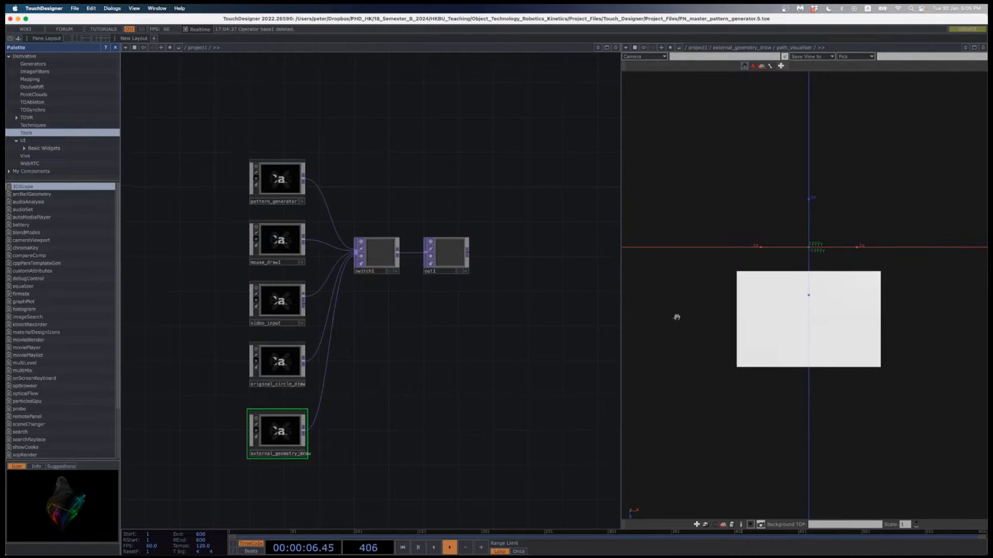
scroll(474, 397, down, 5)
middle_drag(398, 360, 421, 385)
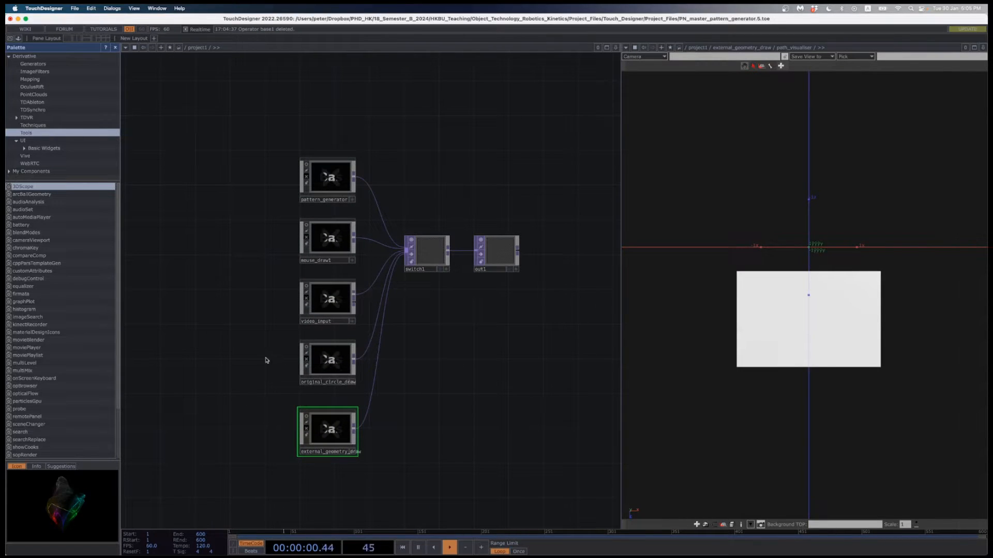
click(331, 360)
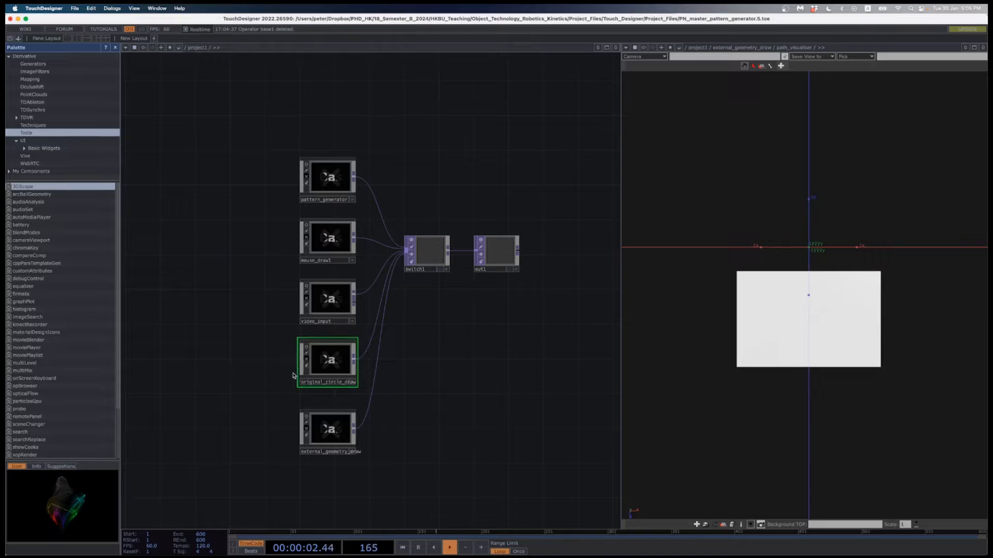
scroll(327, 367, up, 3)
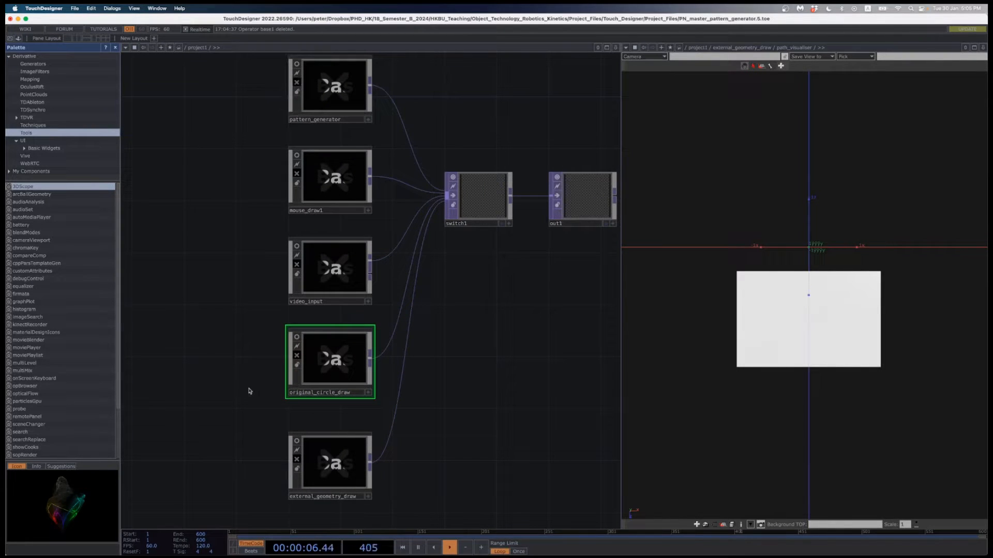
drag(215, 95, 375, 501)
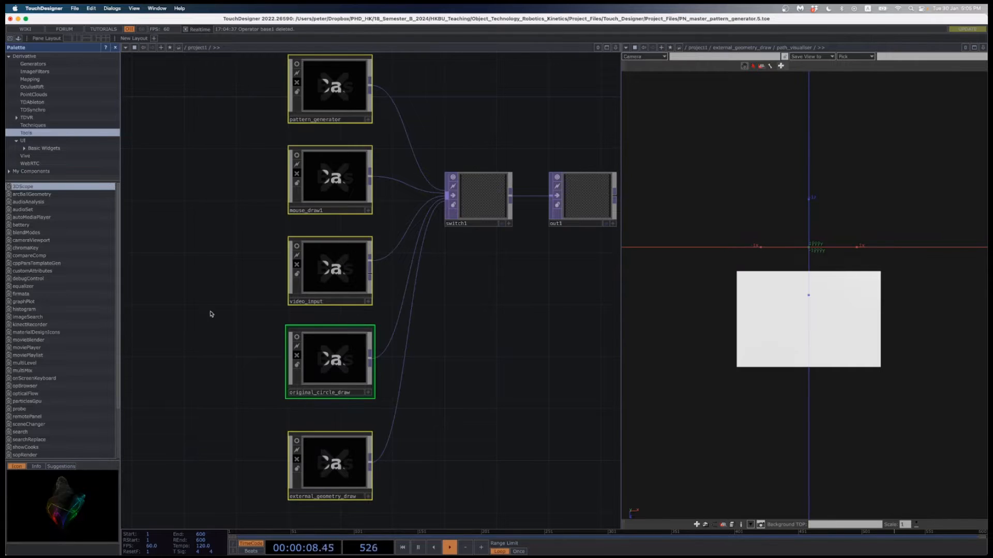
click(212, 314)
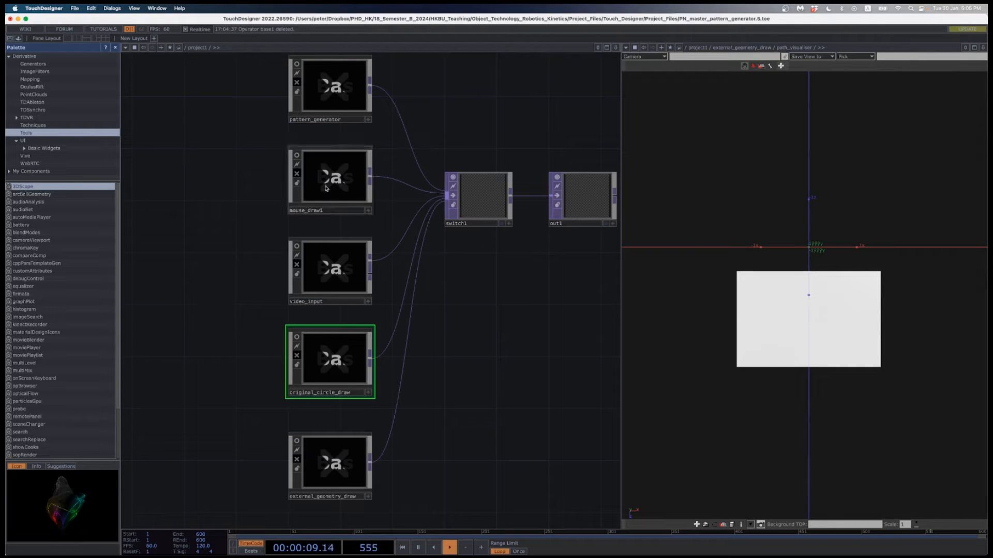
Turn on cooking for the original_circle_draw component
click(298, 357)
click(297, 358)
double_click(341, 370)
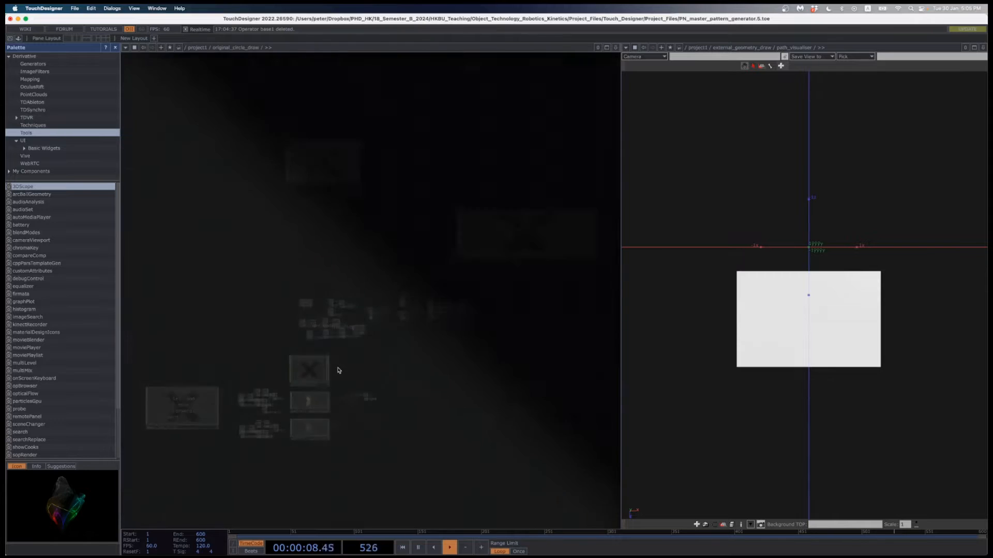
key(u)
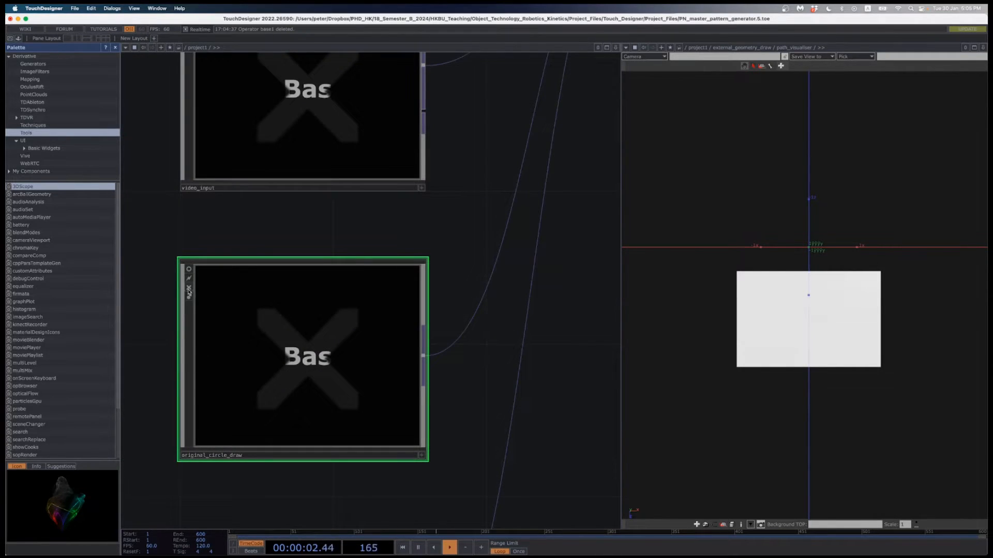
click(189, 288)
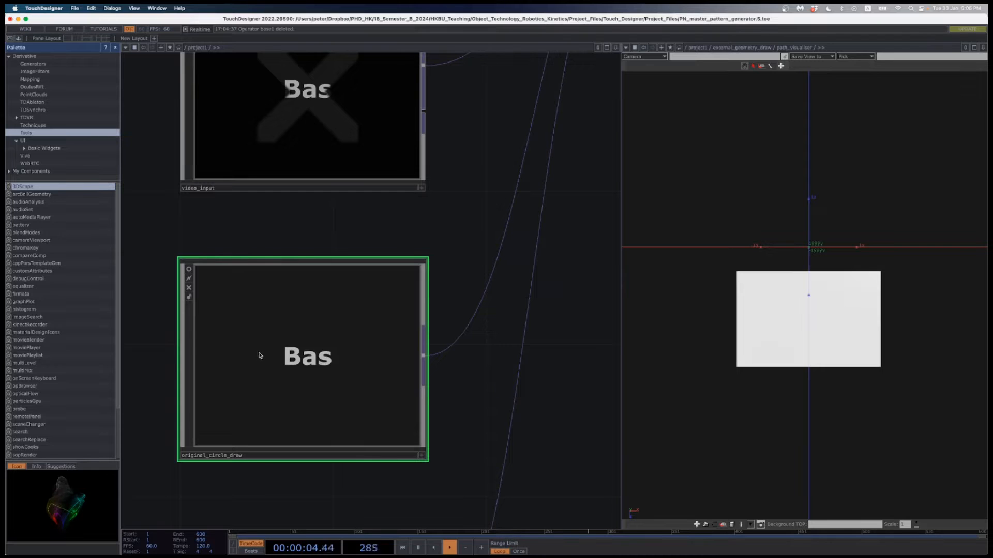
Enter the original_circle_draw component and examine its overall network layout and instruction notes
scroll(336, 373, down, 2)
scroll(298, 360, up, 15)
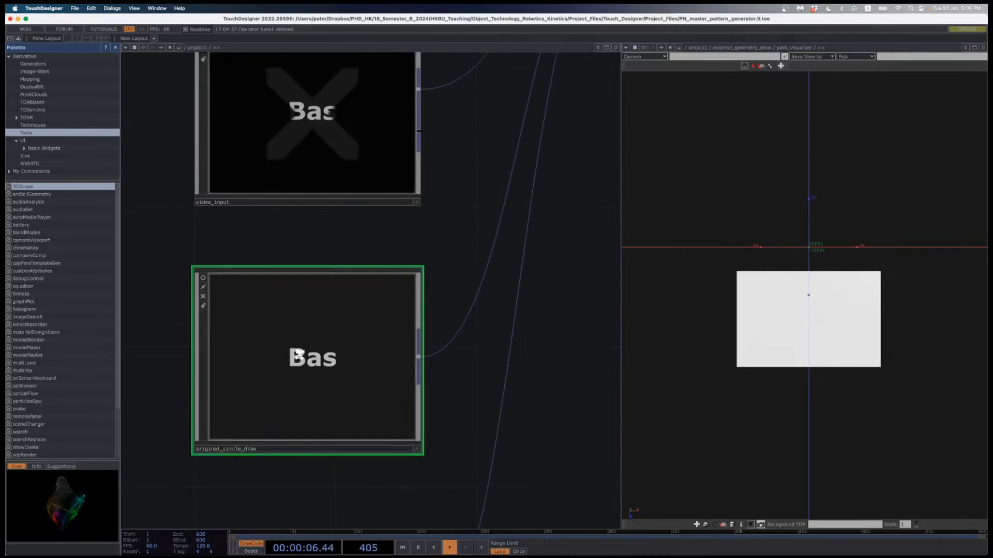
scroll(300, 355, up, 3)
scroll(415, 377, up, 4)
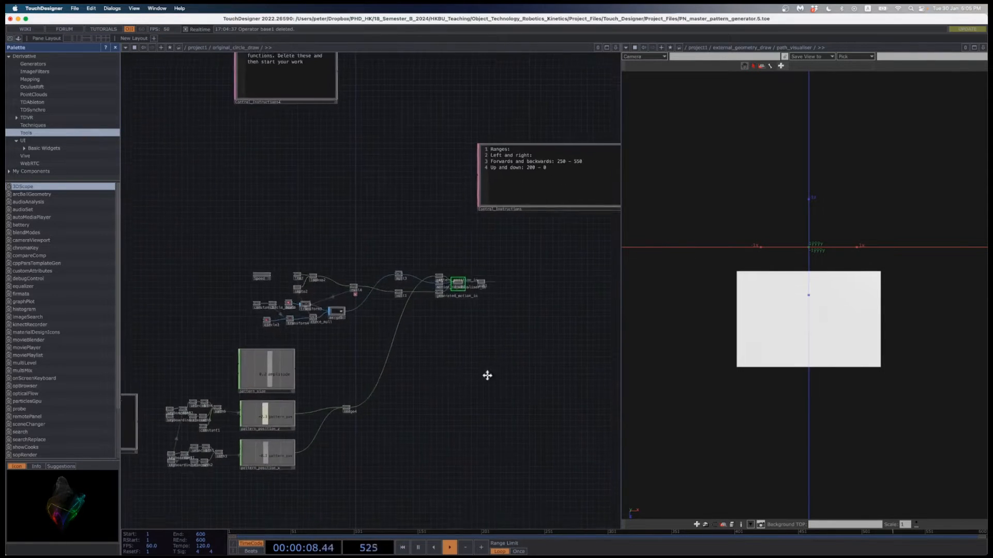
drag(488, 377, 465, 413)
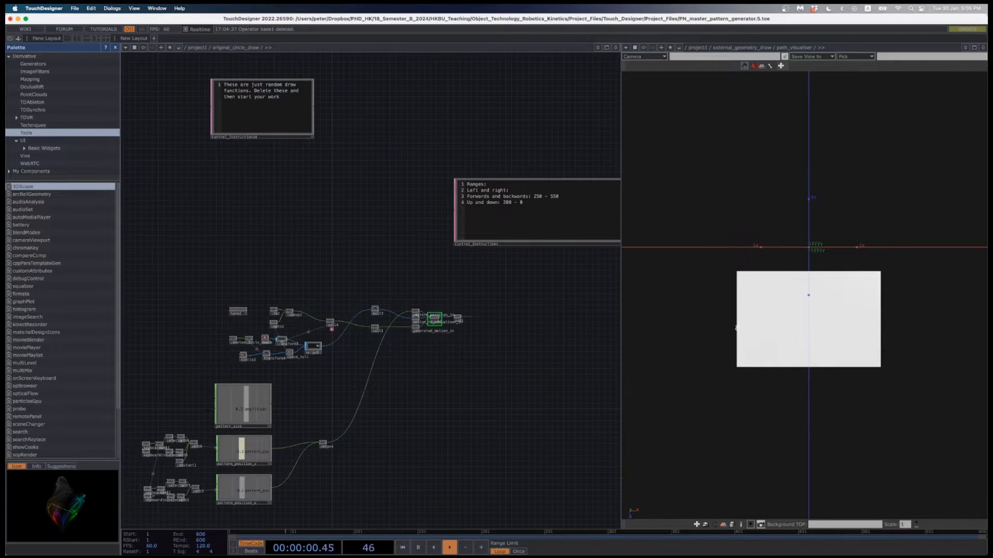
drag(472, 366, 500, 353)
scroll(457, 392, up, 2)
scroll(419, 408, down, 4)
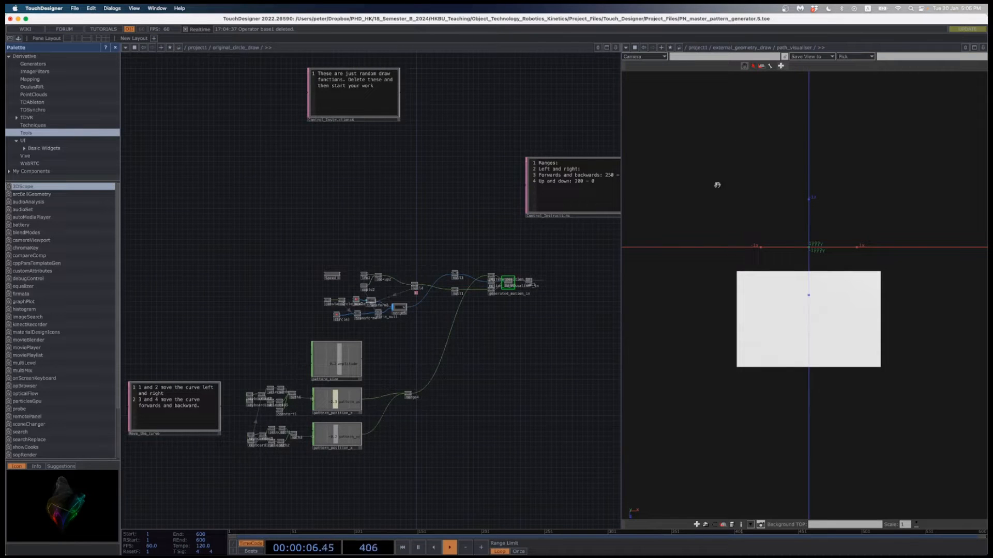
drag(526, 323, 488, 364)
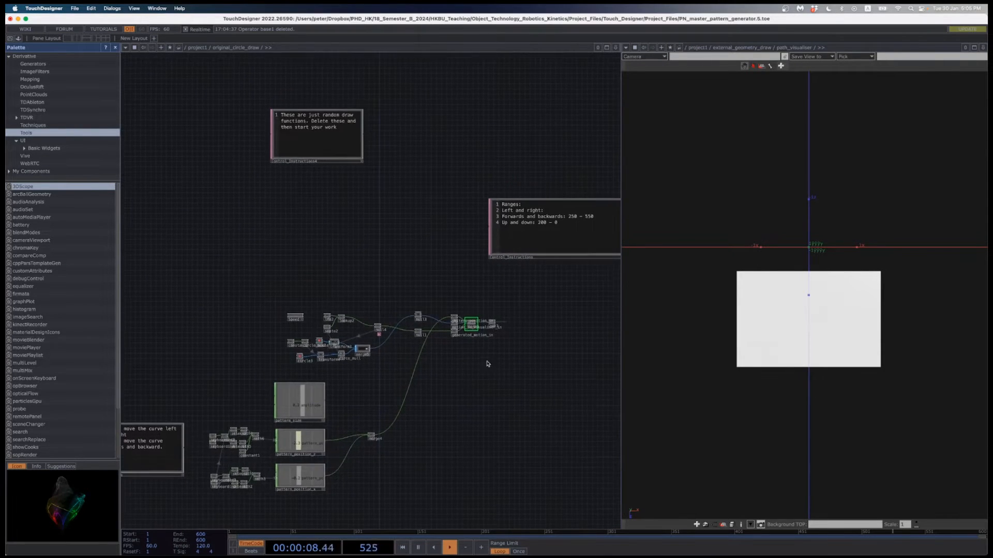
Examine the base1 component inside original_circle_draw, including its three inputs and its connection to out1
scroll(481, 344, up, 6)
drag(455, 307, 476, 358)
scroll(476, 357, up, 4)
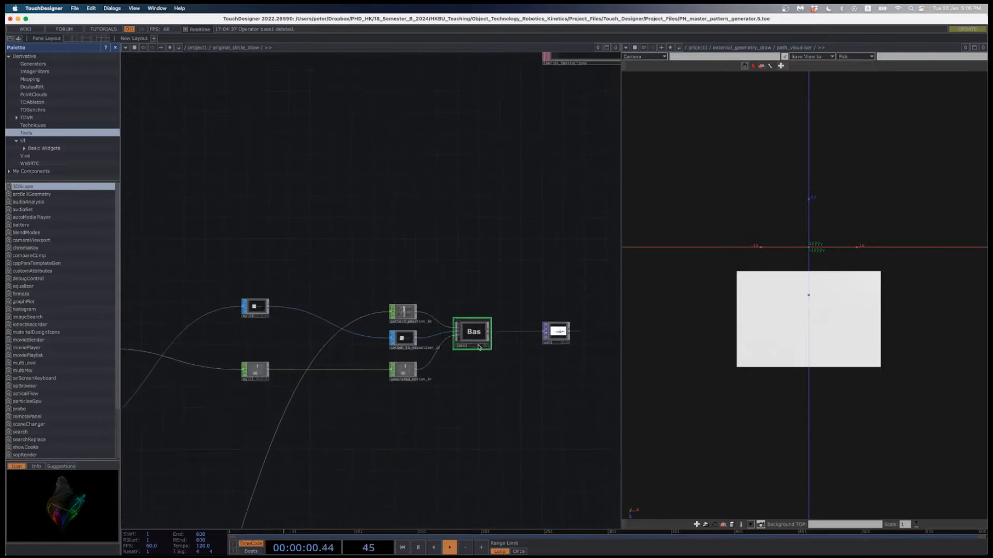
scroll(473, 349, up, 7)
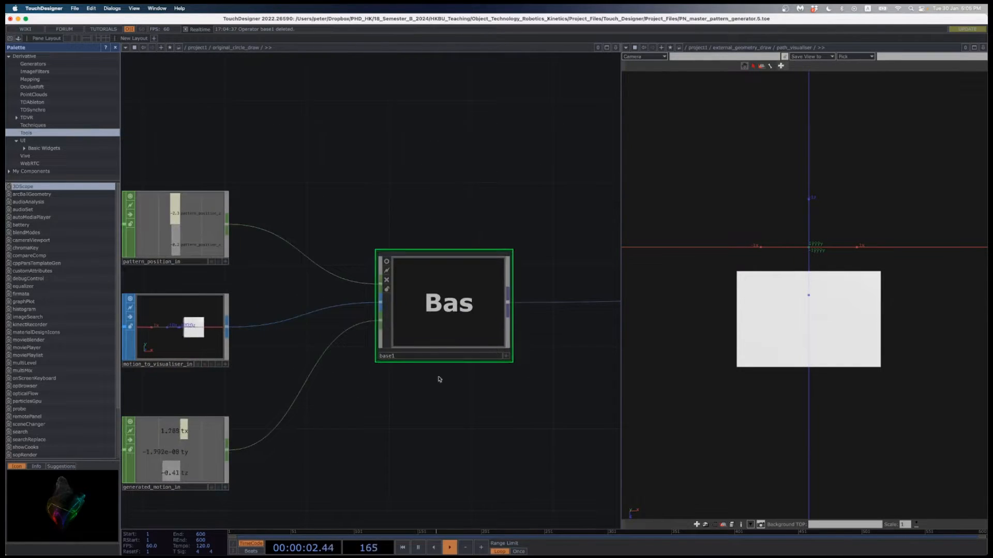
drag(454, 412, 477, 449)
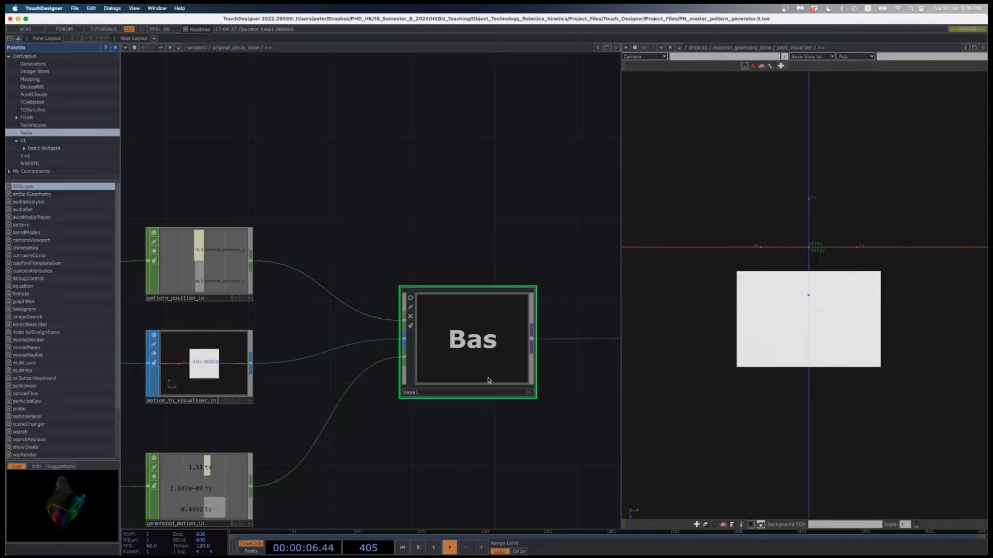
scroll(465, 373, down, 8)
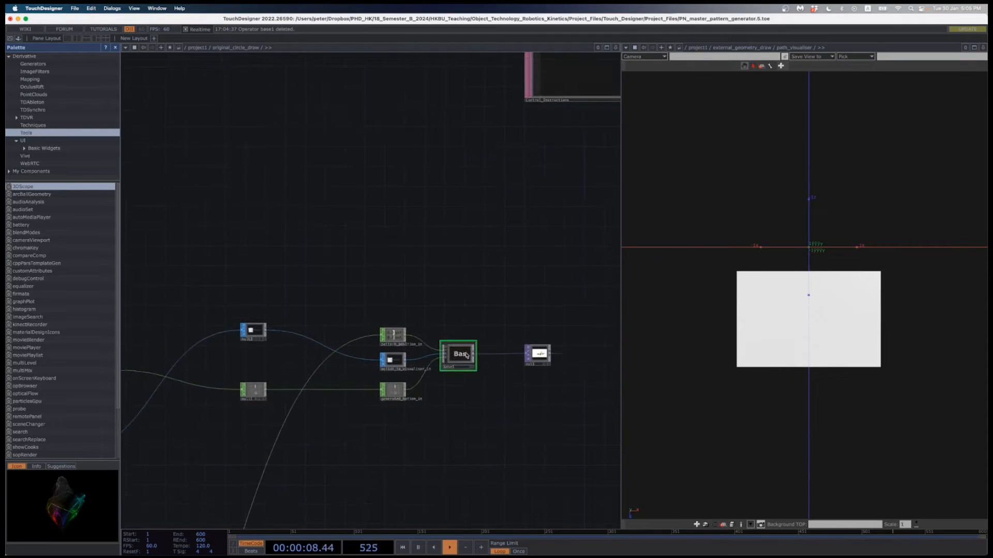
scroll(460, 359, up, 3)
scroll(459, 359, up, 6)
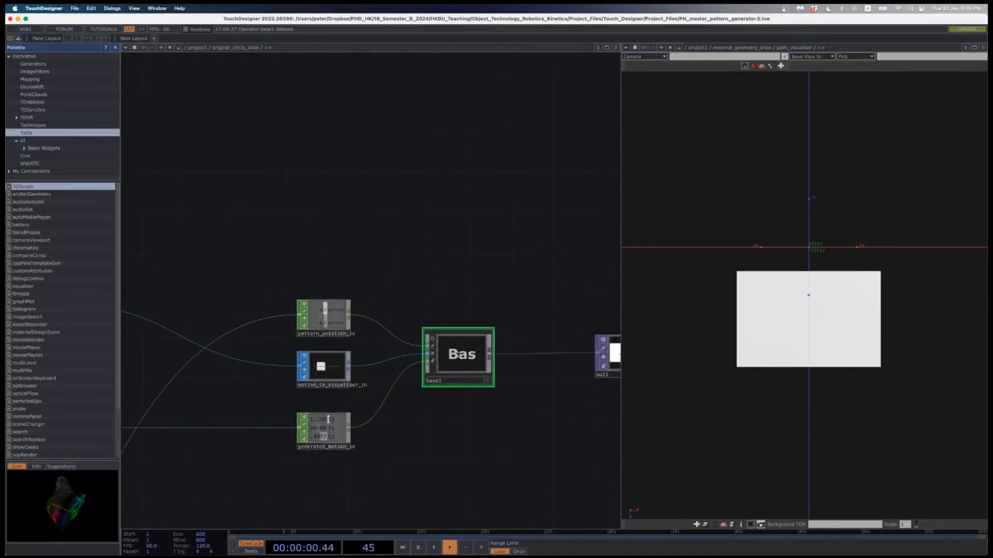
Enter base1 and examine its Forwards_and_Backwards, Left_and_Right and Up_and_Down chains together with the visualiser network
drag(339, 314, 349, 347)
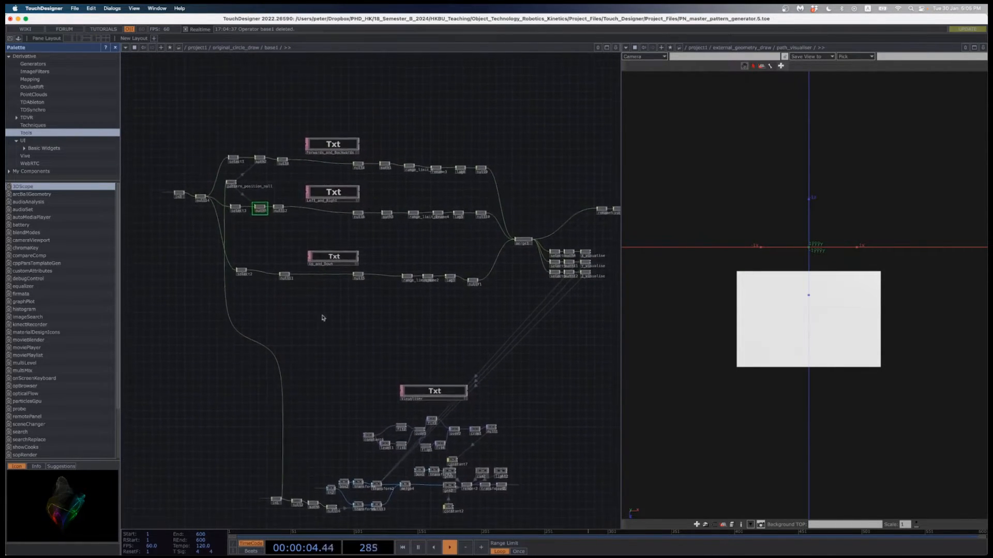
scroll(271, 163, up, 5)
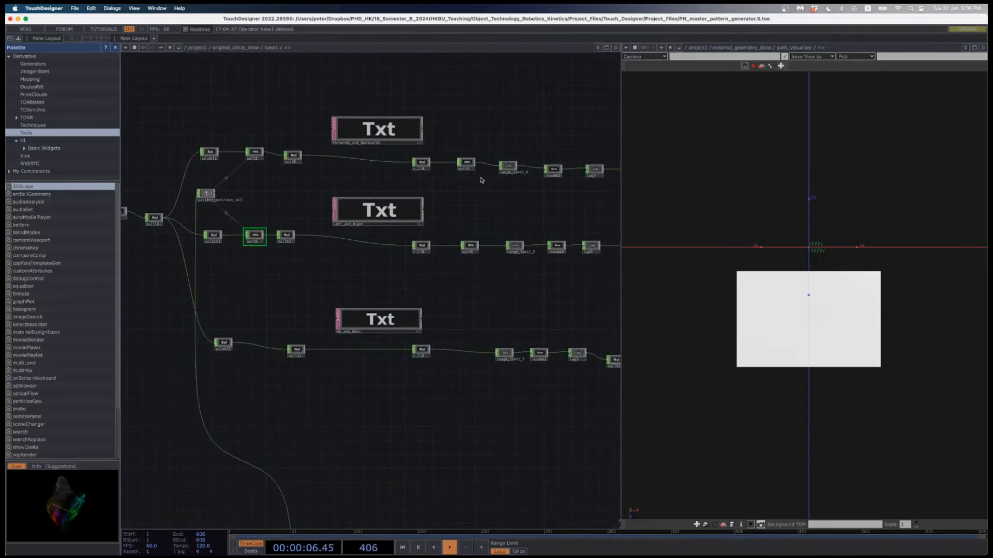
scroll(481, 180, right, 4)
key(h)
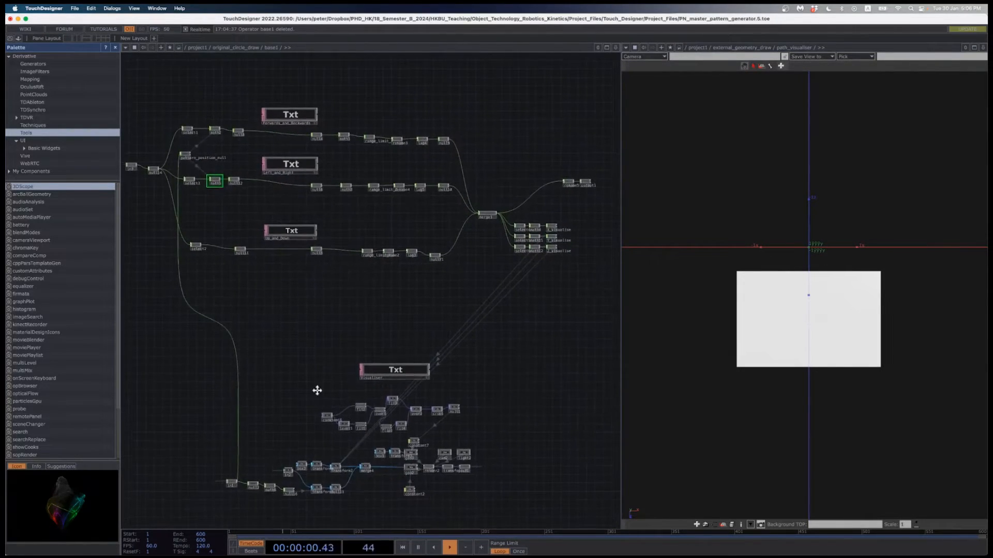
drag(317, 391, 312, 319)
scroll(329, 257, up, 5)
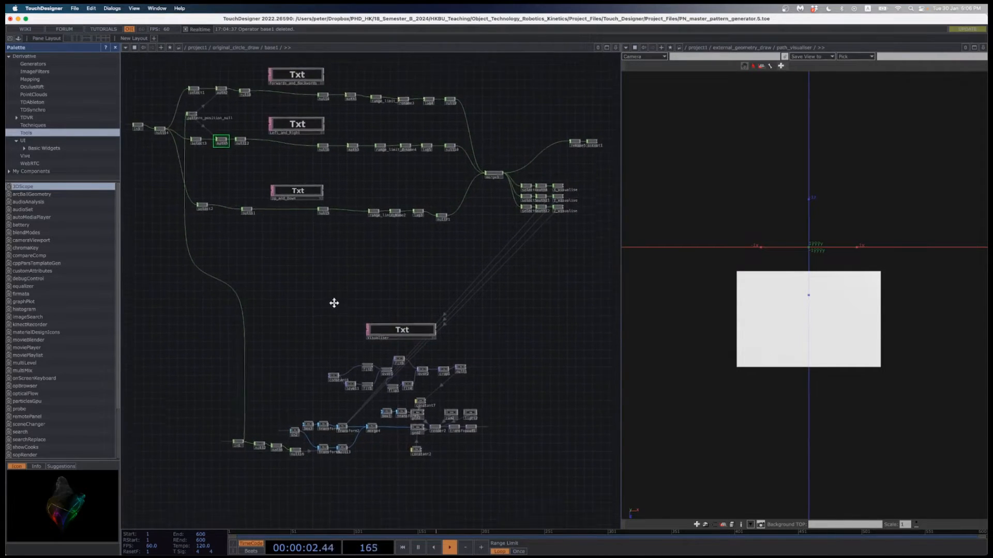
drag(300, 273, 343, 256)
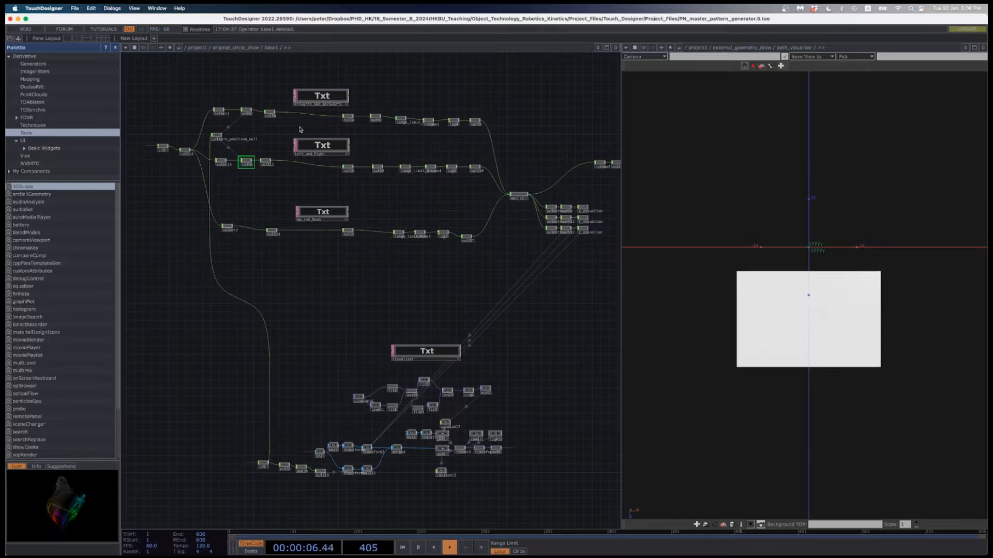
Go back up through project1 to the root level and view the perform and project1 components
click(196, 48)
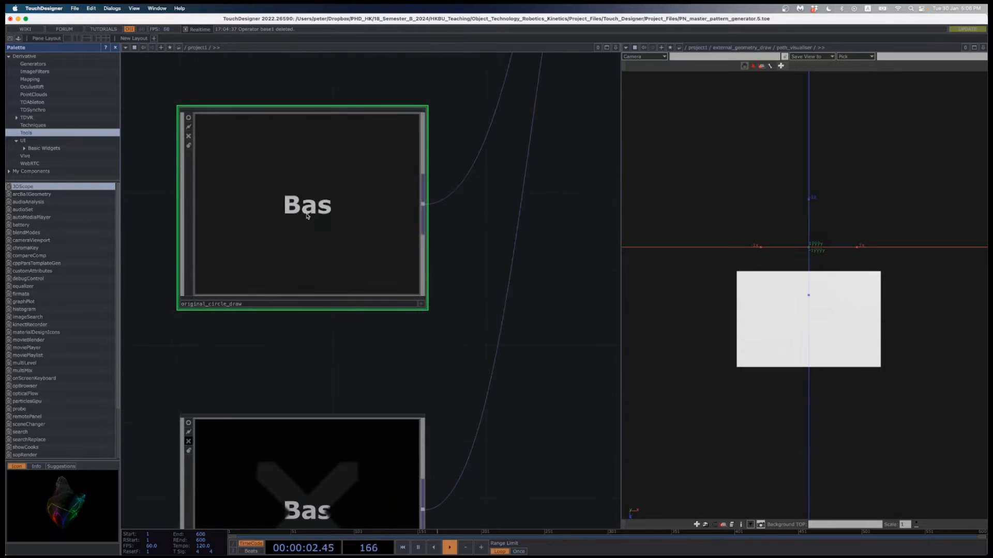
drag(253, 236, 231, 334)
scroll(235, 217, down, 12)
scroll(243, 226, down, 5)
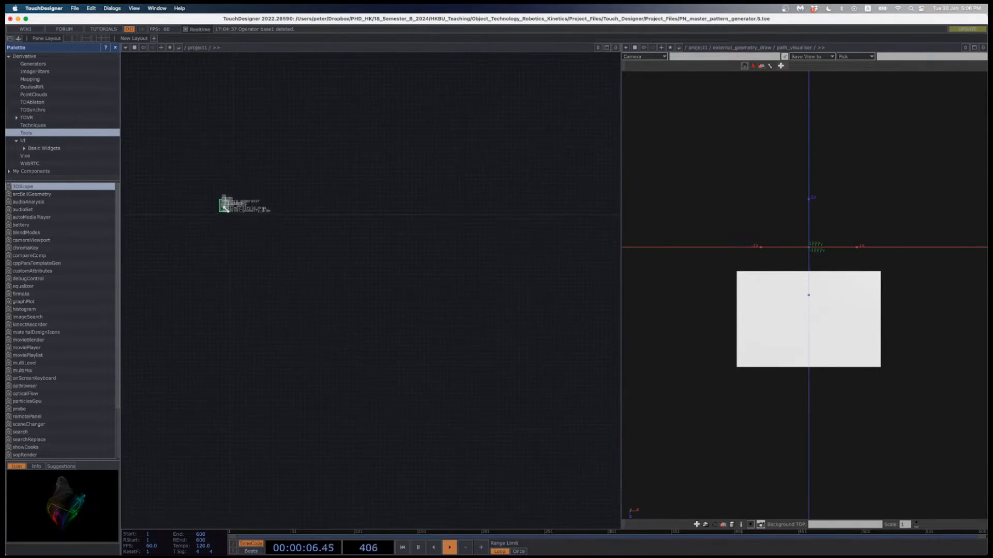
scroll(300, 257, down, 10)
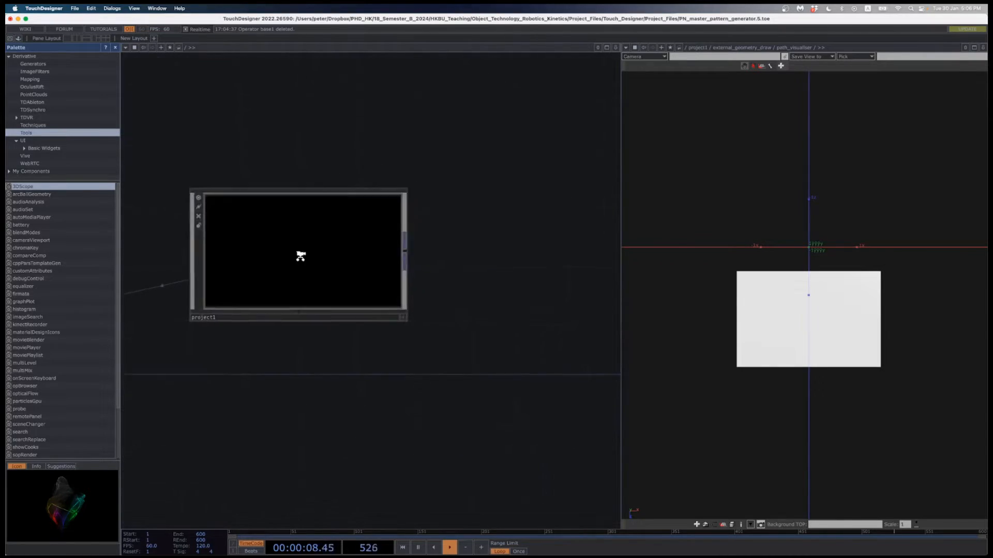
scroll(310, 290, up, 3)
scroll(333, 290, up, 8)
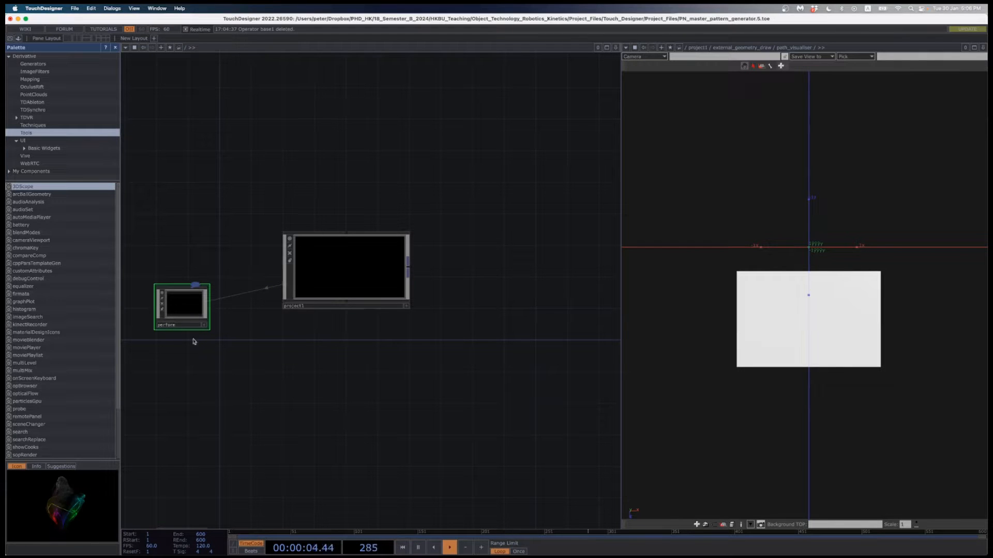
drag(256, 370, 291, 416)
Re-enter project1, original_circle_draw and base1 in turn to trace the component's path
double_click(371, 305)
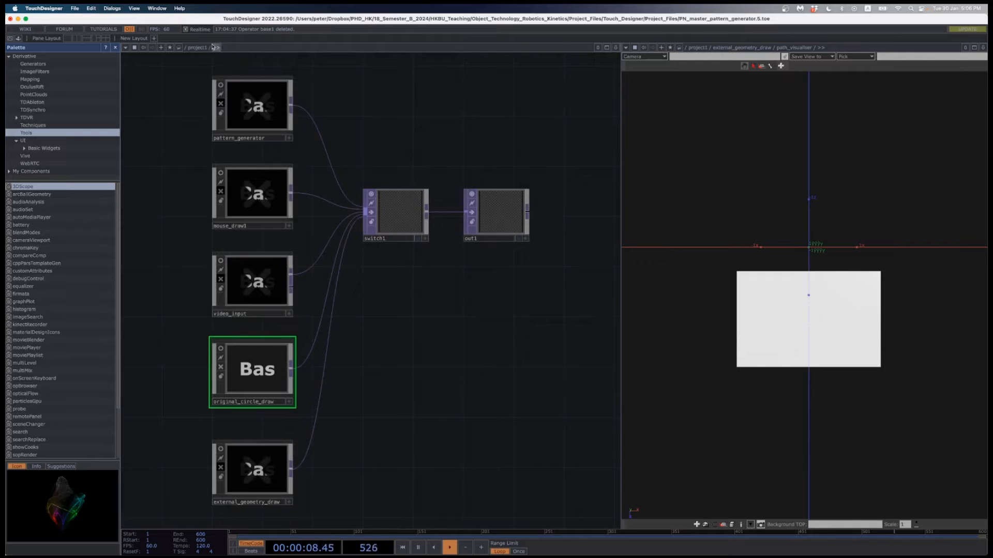
scroll(245, 368, up, 3)
scroll(246, 368, up, 2)
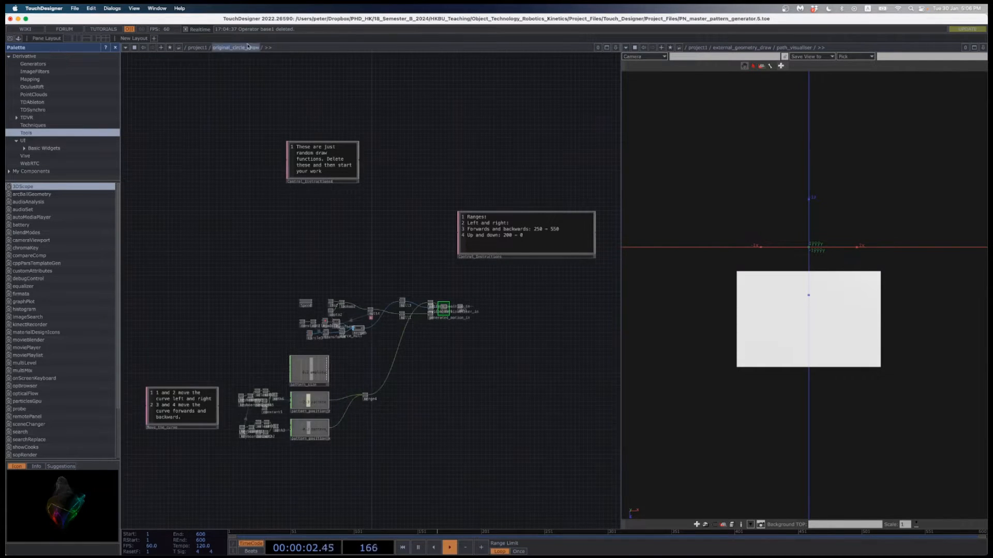
scroll(450, 314, up, 5)
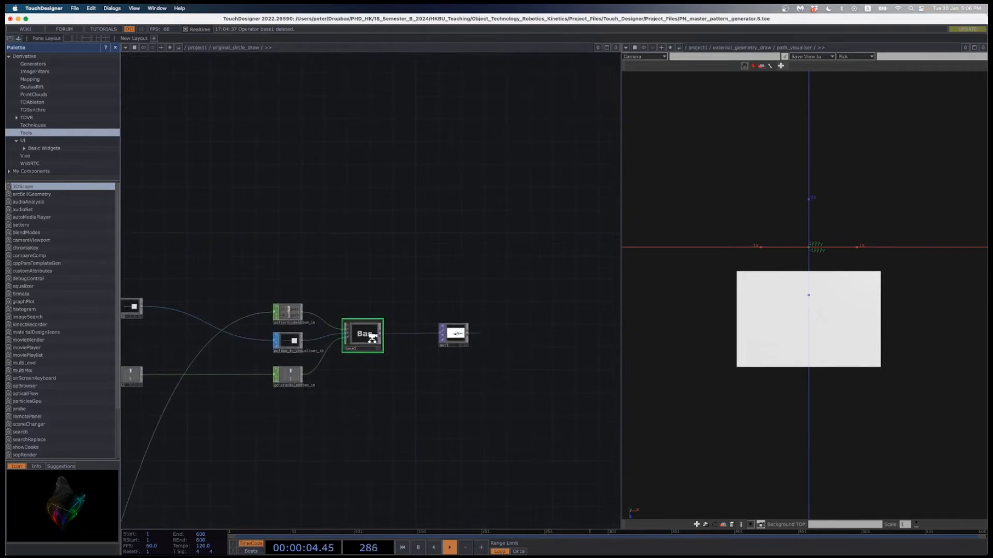
scroll(361, 340, up, 3)
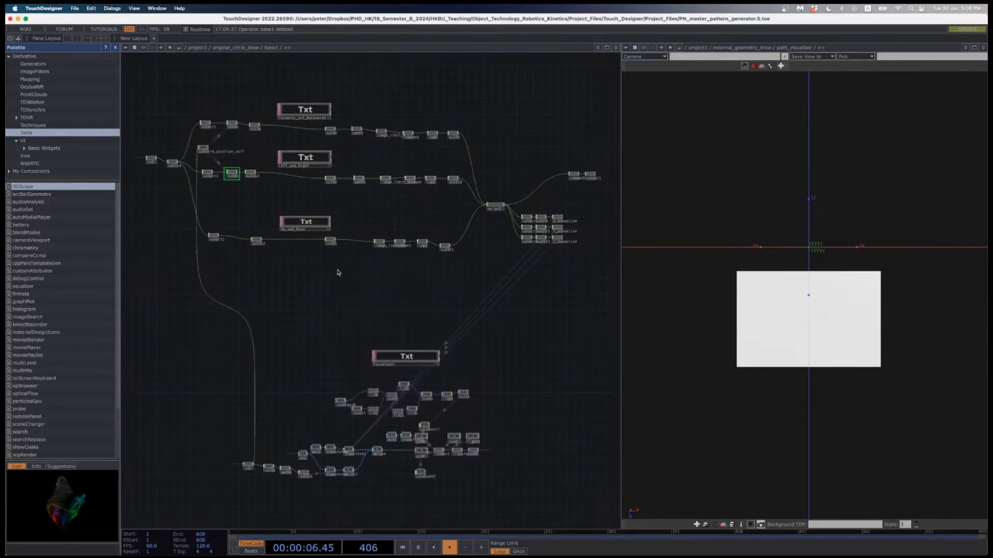
drag(317, 293, 268, 284)
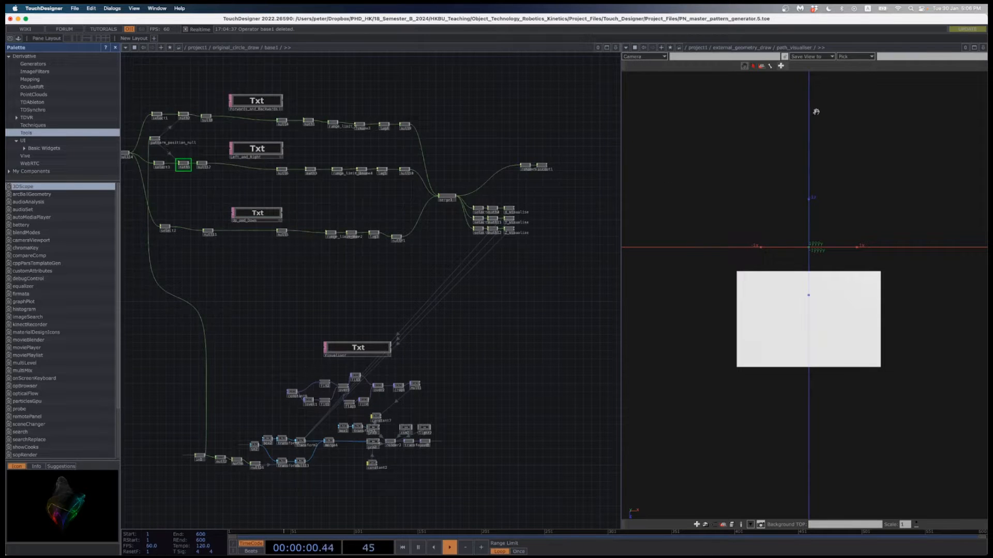
Point the geometry viewer pane to /project1/original_circle_draw/base1
click(826, 49)
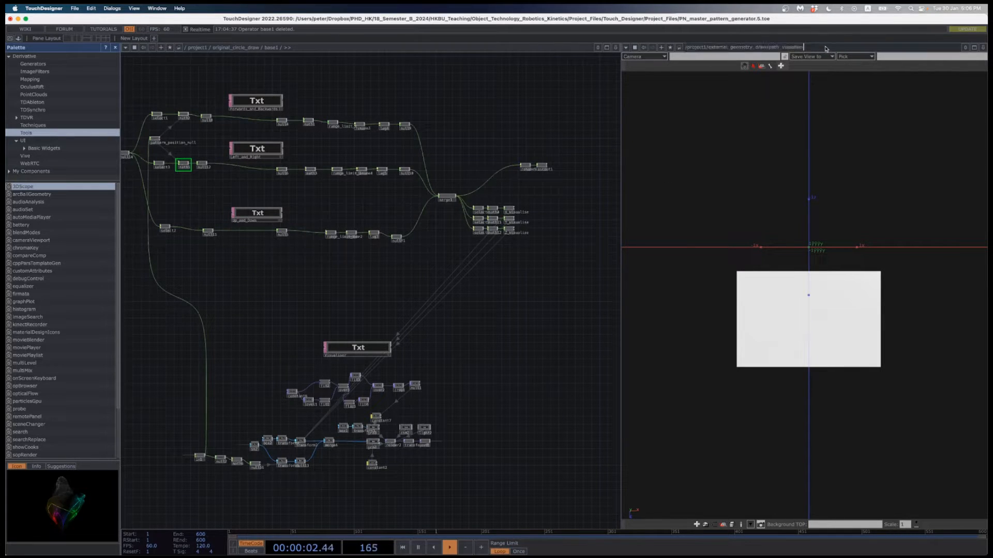
drag(822, 48, 717, 52)
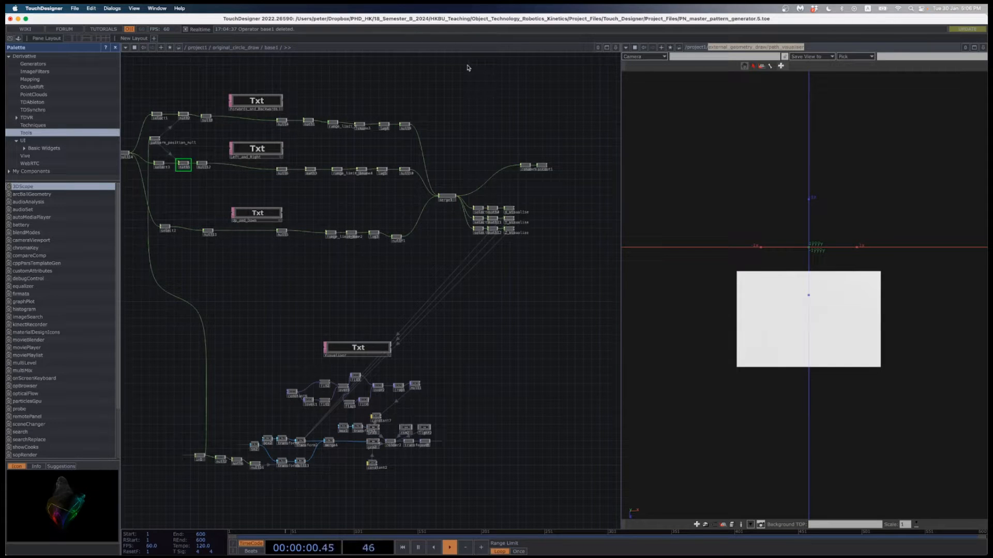
text(origi)
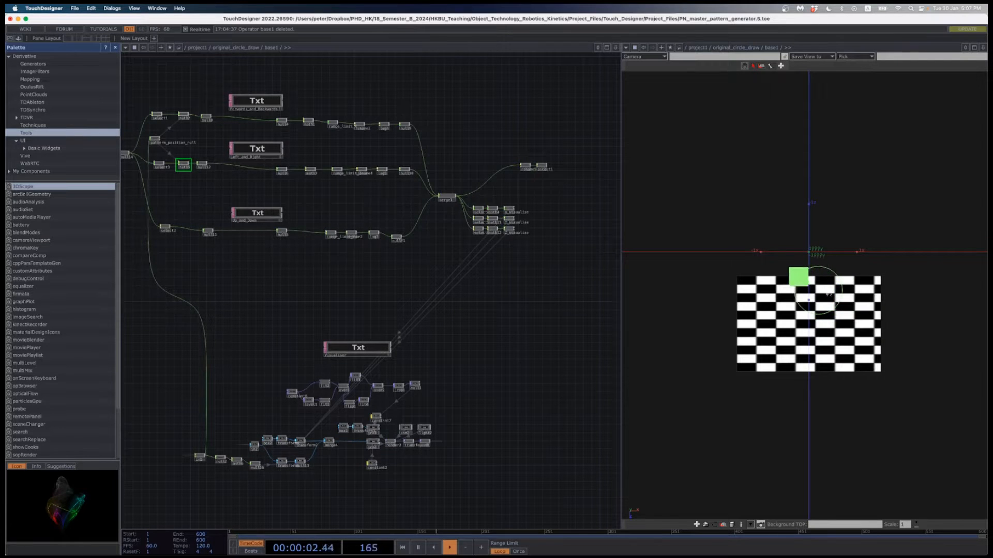
Return to original_circle_draw and trace the networks feeding base1 back to the pattern size and position channels
scroll(455, 323, down, 5)
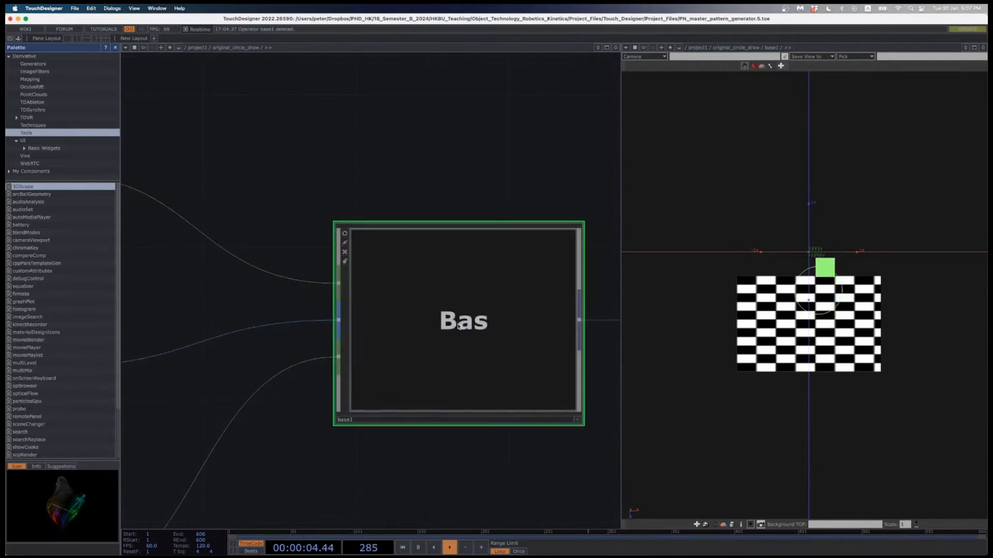
scroll(451, 355, down, 8)
drag(440, 441, 483, 372)
scroll(453, 392, down, 6)
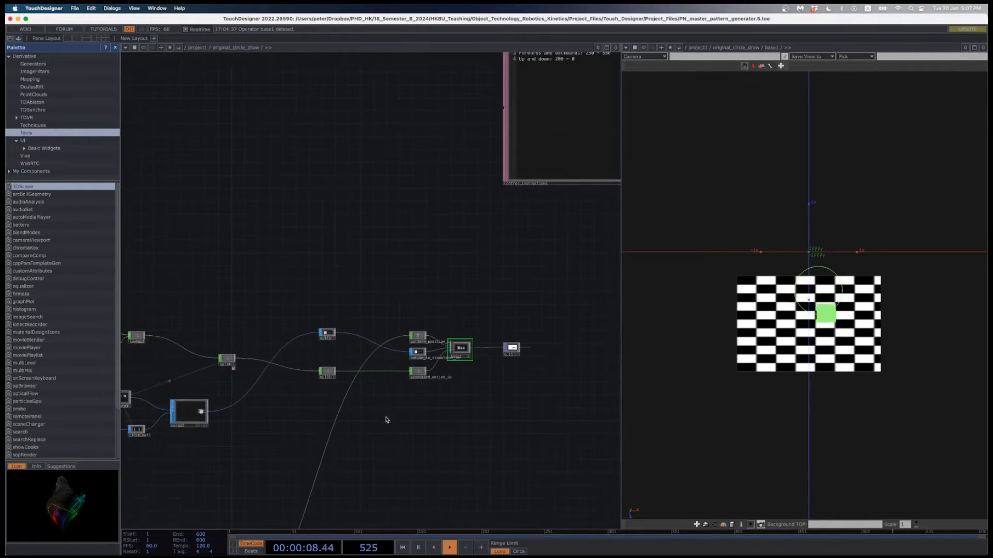
drag(388, 419, 490, 370)
scroll(311, 380, down, 5)
drag(331, 396, 401, 286)
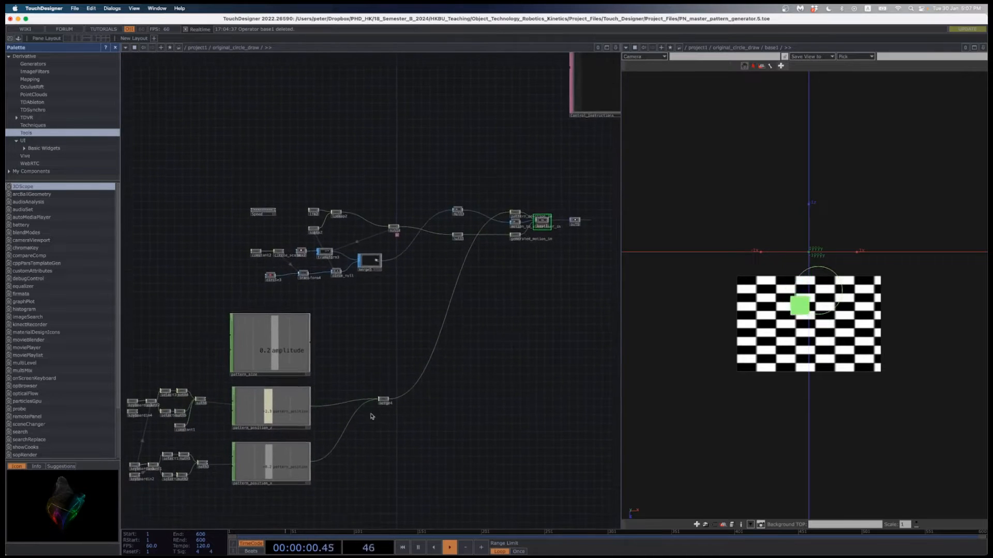
drag(405, 455, 475, 417)
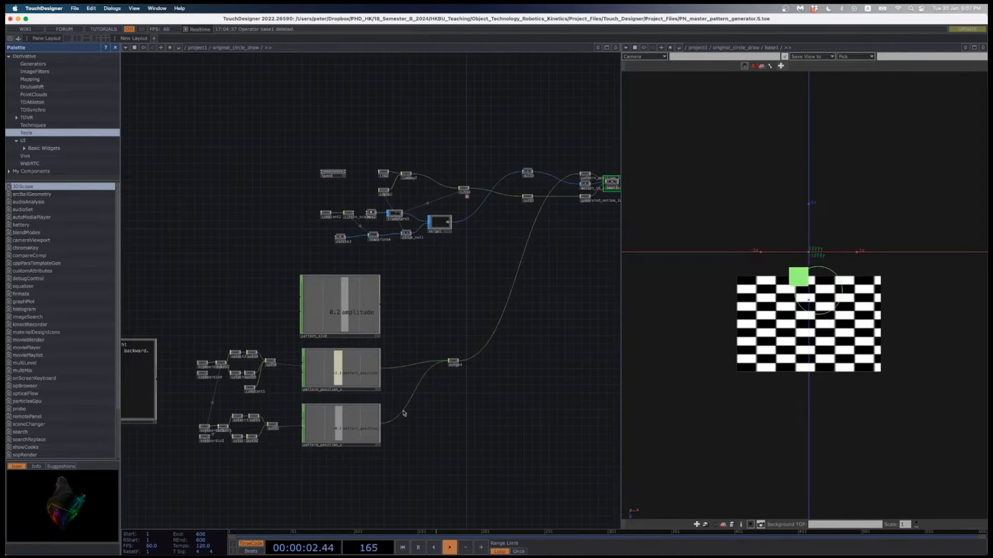
Examine the keyboard input chains that feed pattern_position_z and pattern_position_x, with a closer view of the rendered pattern
drag(414, 430, 445, 419)
scroll(317, 416, up, 5)
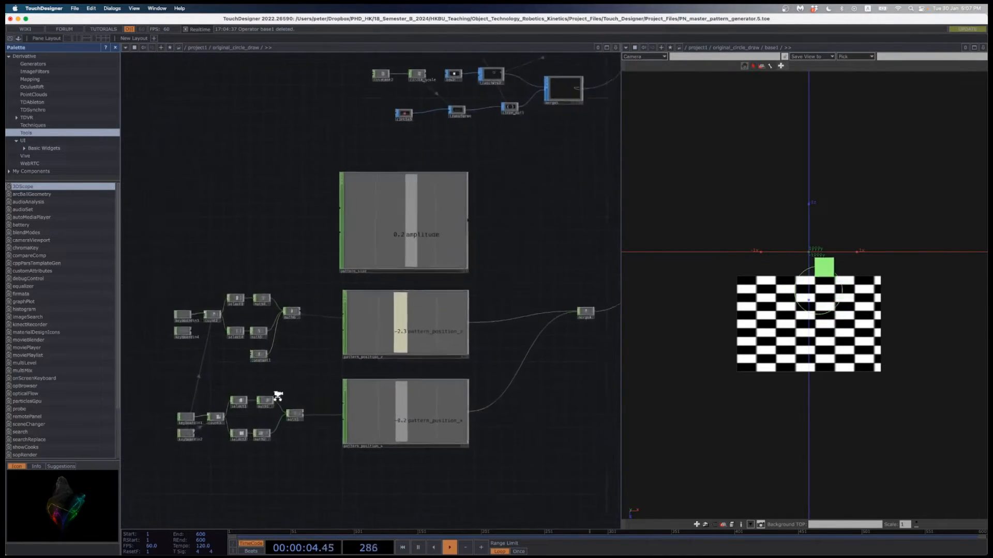
drag(150, 366, 243, 370)
scroll(242, 362, up, 1)
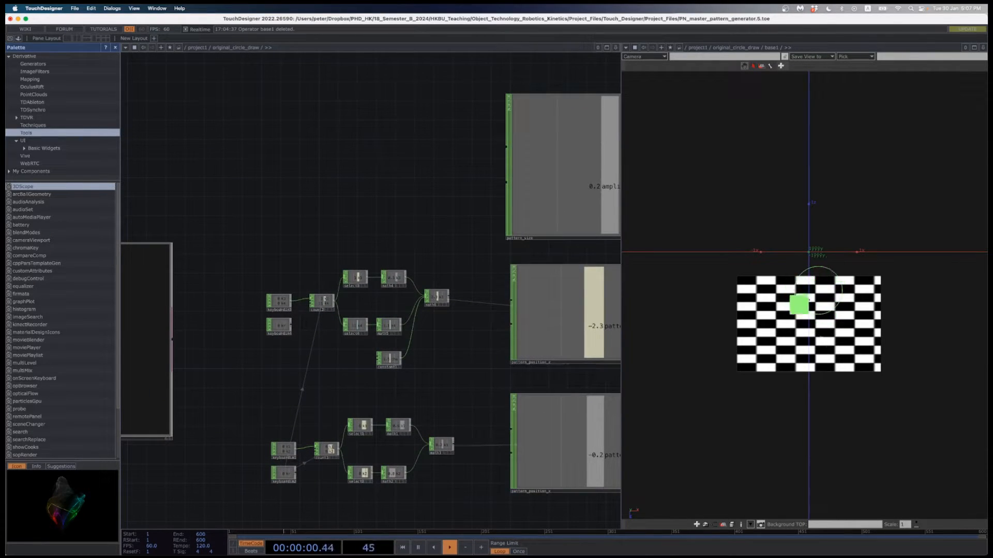
scroll(823, 310, up, 3)
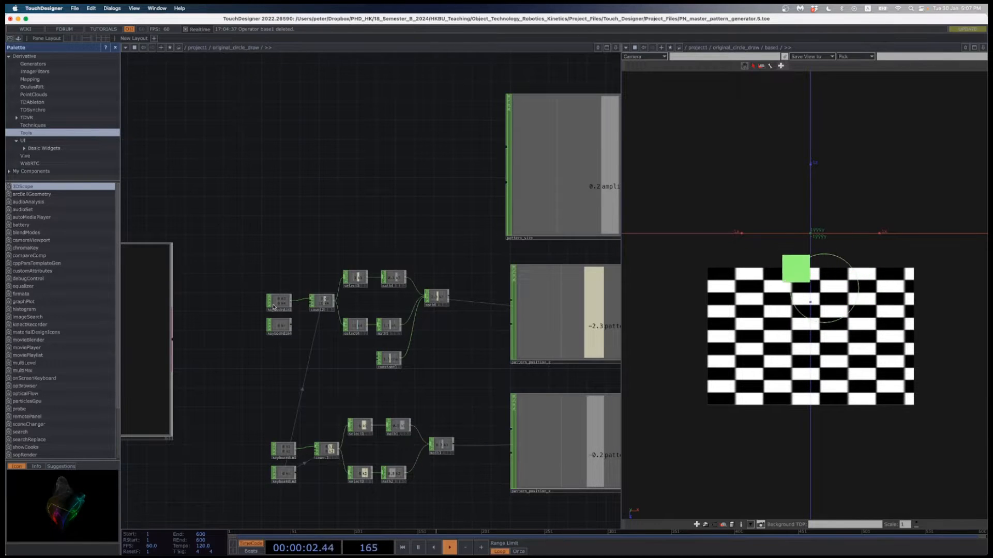
scroll(266, 341, up, 5)
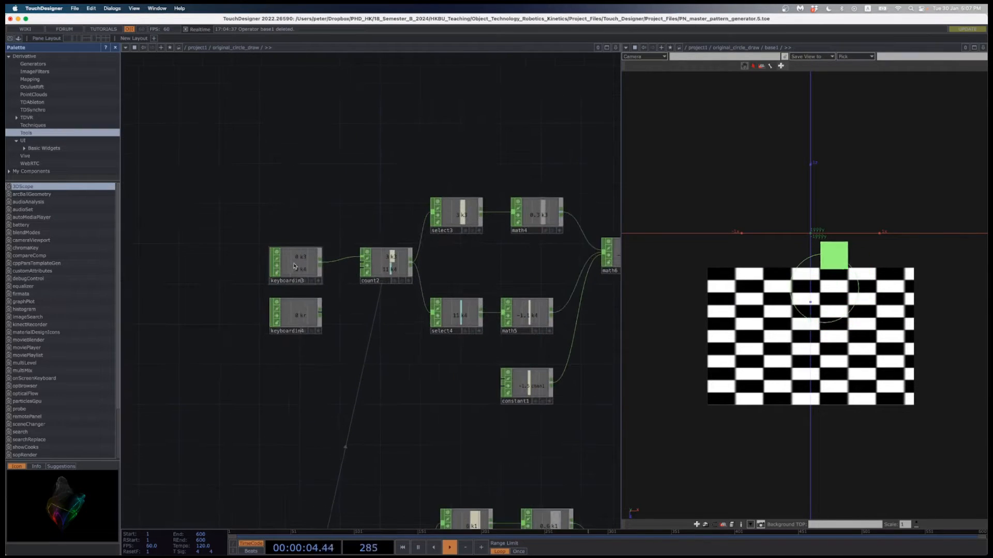
Show the parameters of keyboardin3 to inspect which keys it responds to
click(289, 264)
click(282, 300)
scroll(281, 289, up, 2)
scroll(290, 267, up, 2)
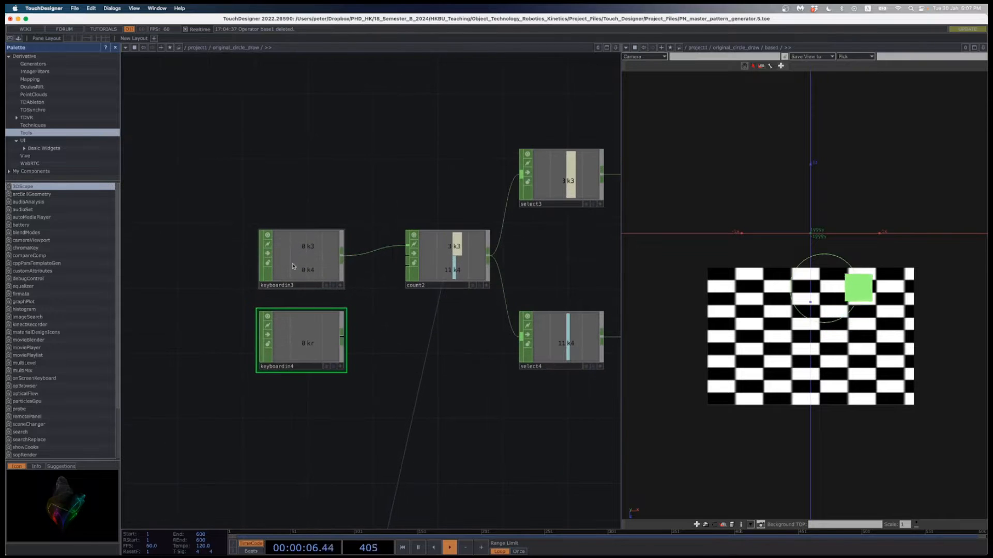
click(300, 259)
key(p)
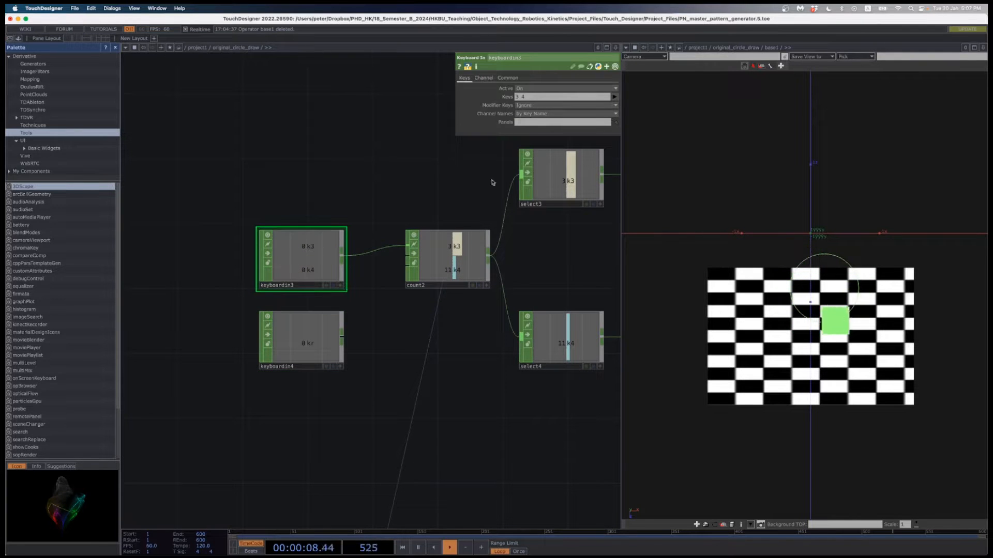
Follow the keyboard chains through their math nodes into pattern_position_z and pattern_position_x and check both channels
scroll(501, 390, down, 5)
drag(423, 412, 274, 386)
scroll(274, 386, right, 3)
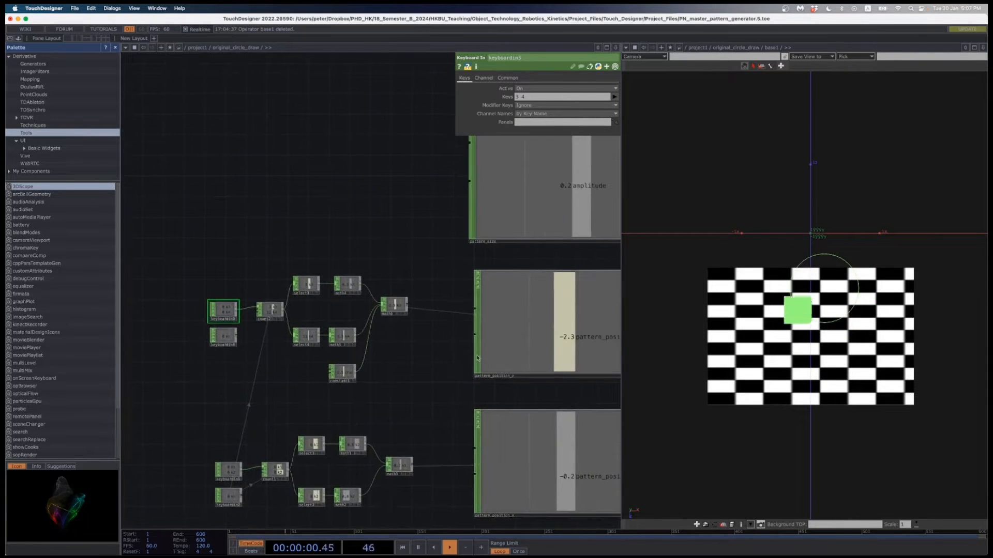
scroll(407, 372, right, 4)
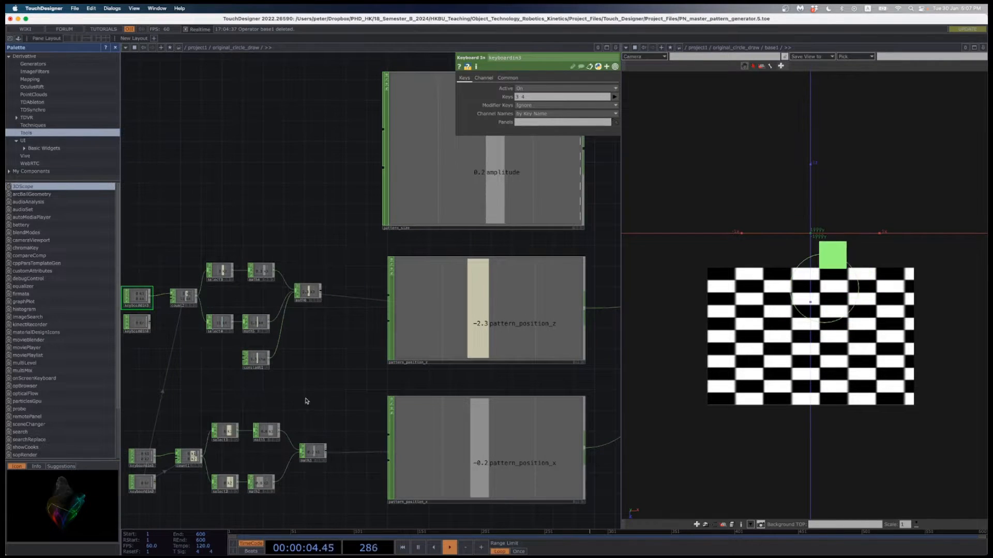
scroll(199, 424, left, 3)
scroll(387, 387, right, 3)
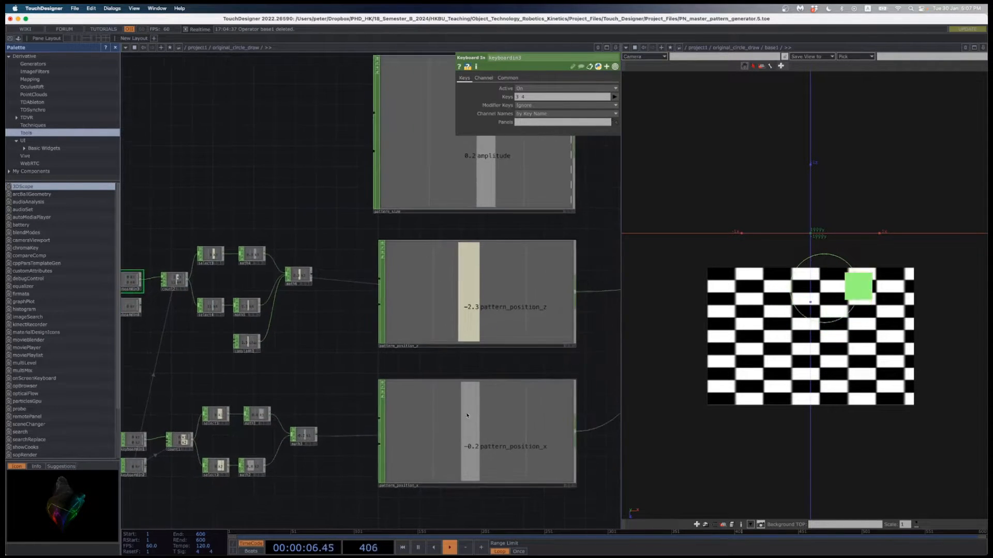
scroll(308, 341, right, 3)
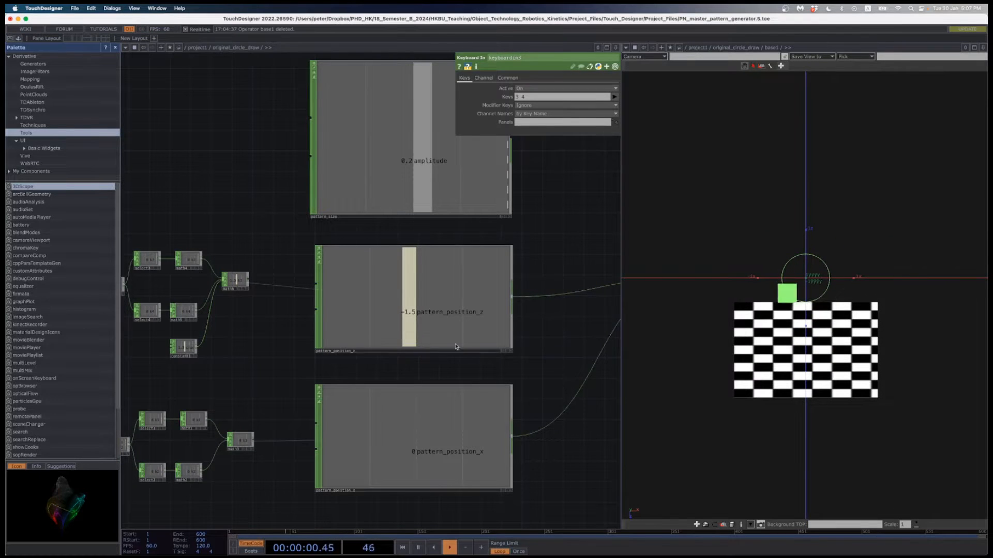
Inspect the circle-drawing network beside the Speed note, opening the parameters of circle_scale and then constant2
scroll(248, 361, down, 5)
drag(453, 355, 469, 394)
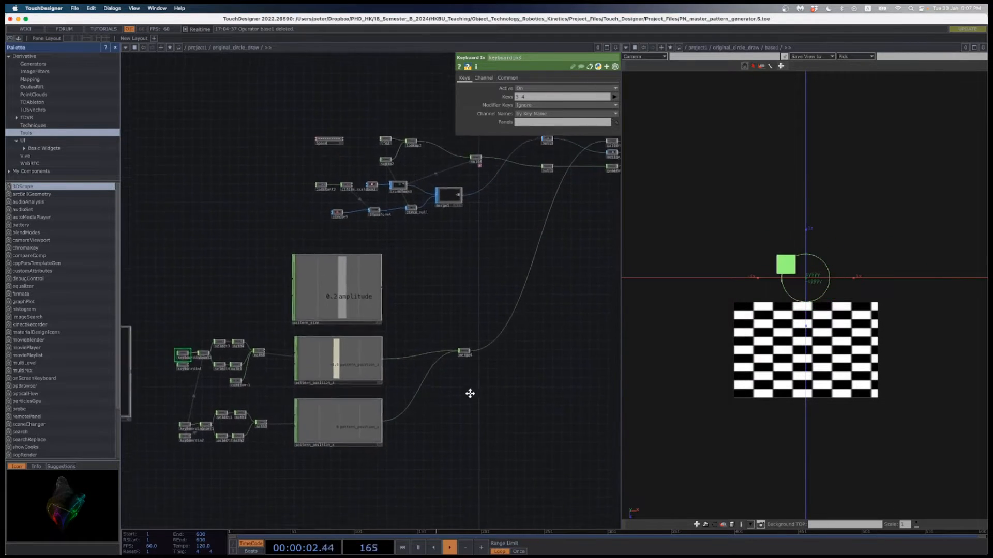
scroll(371, 267, up, 5)
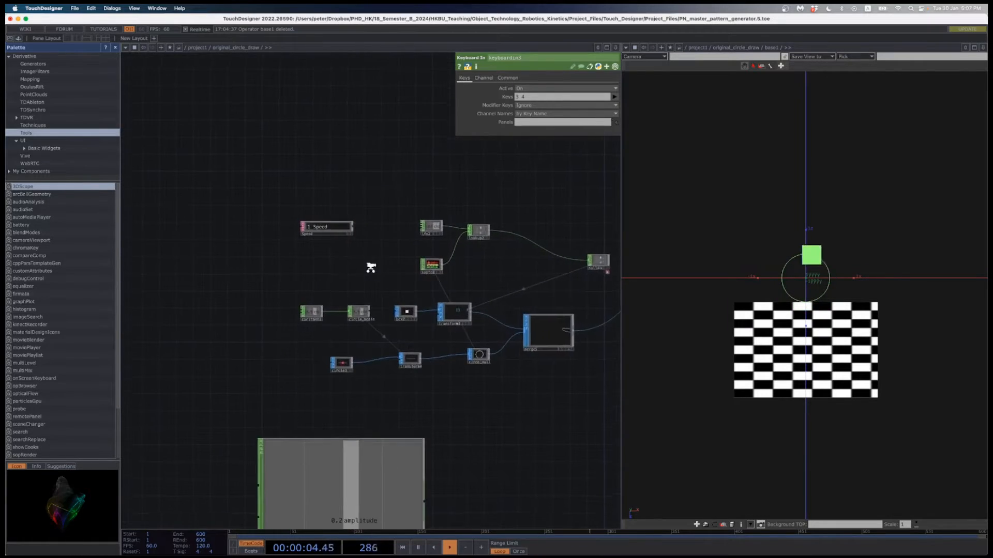
scroll(371, 267, up, 4)
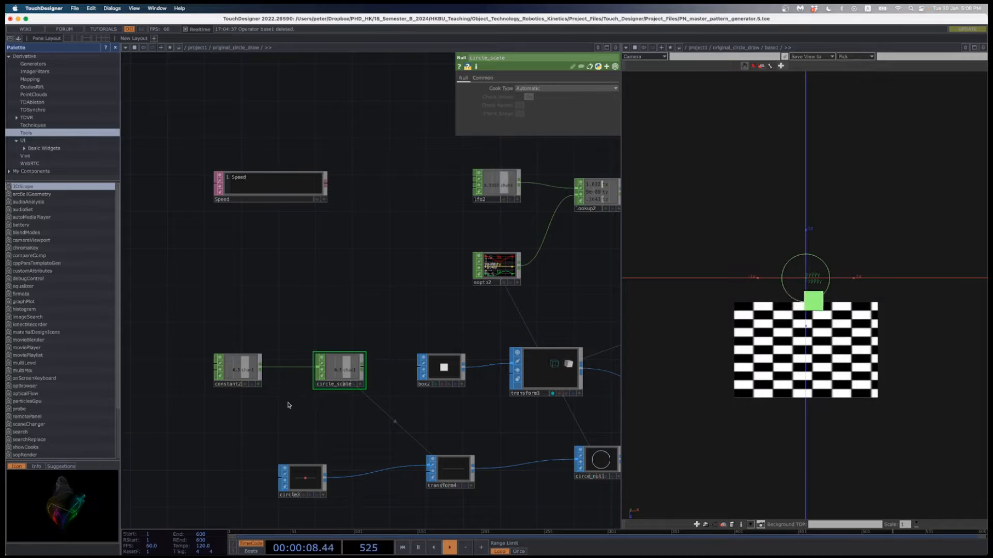
click(255, 381)
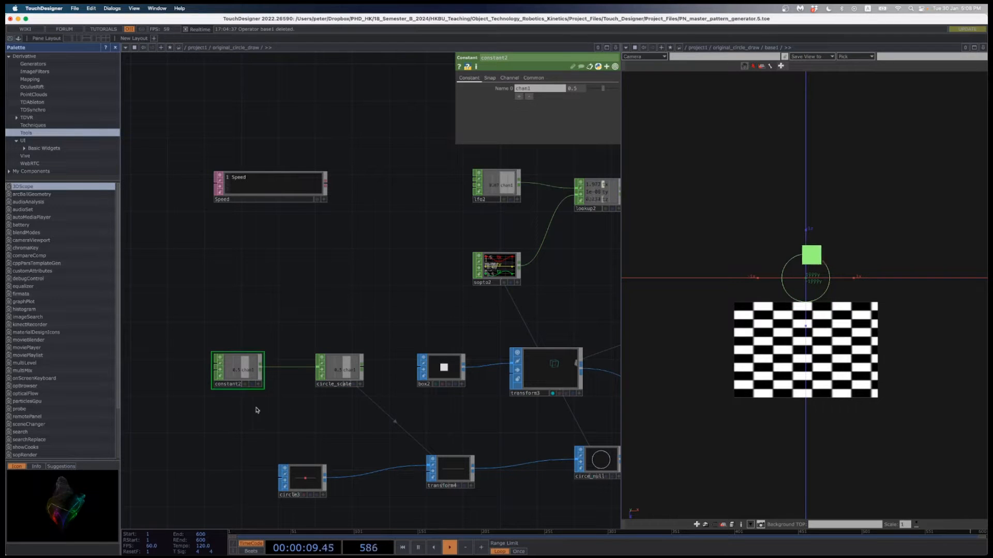
Set constant2's chan1 value to 0.1 and look closer at the shape in the rendered view
click(577, 91)
text(0.1)
key(Return)
scroll(829, 243, up, 10)
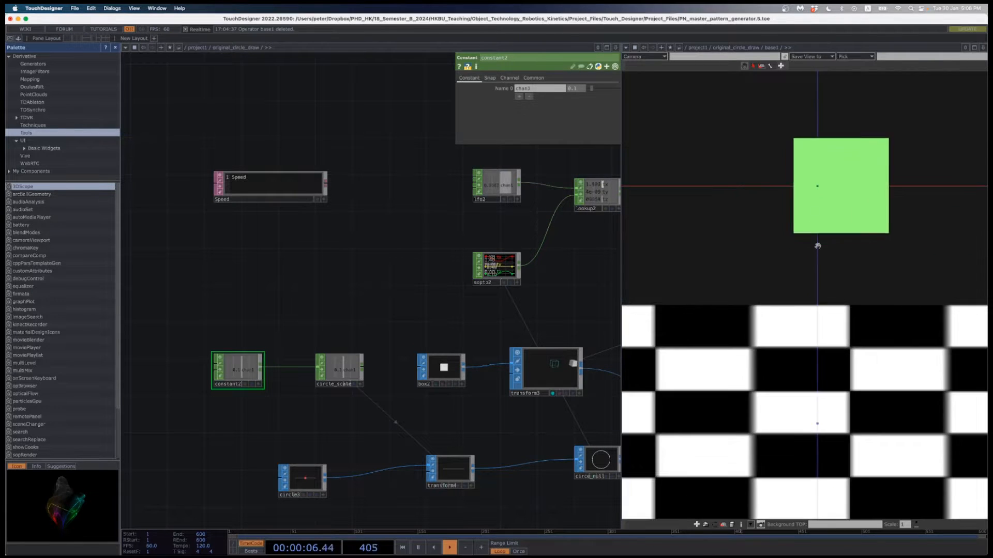
Try a scale of 0.1 on box2, check it in the rendered view, and restore the scale to 1
click(442, 373)
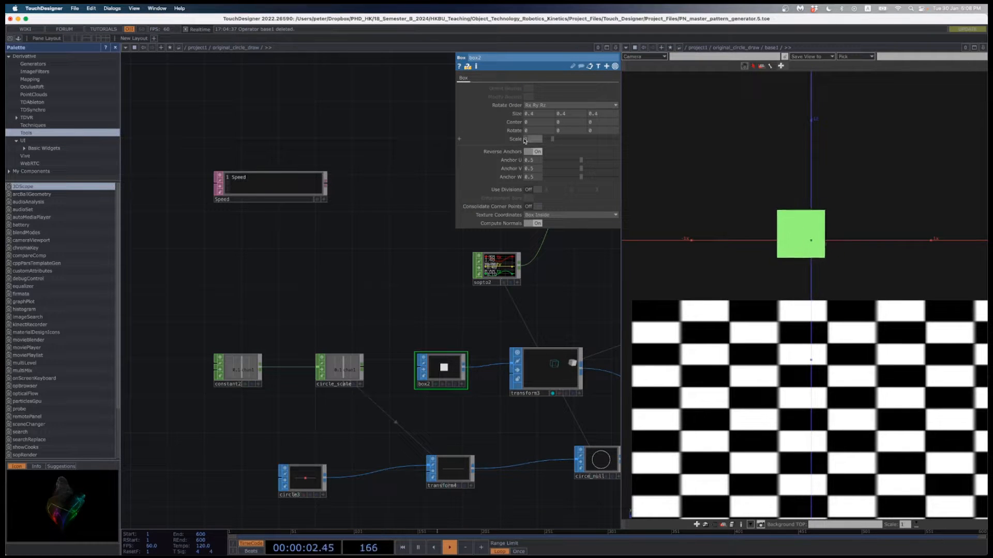
drag(531, 141, 525, 141)
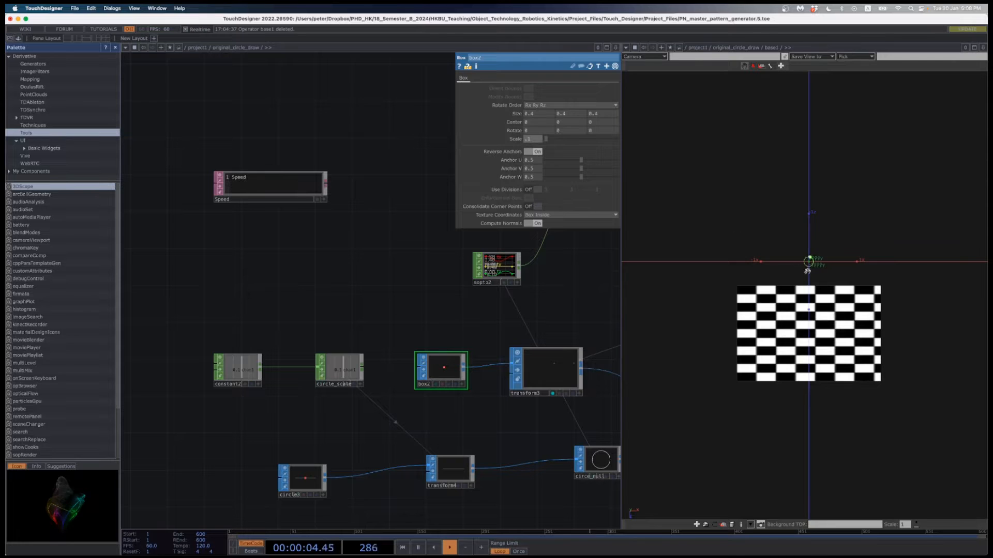
scroll(807, 271, up, 2)
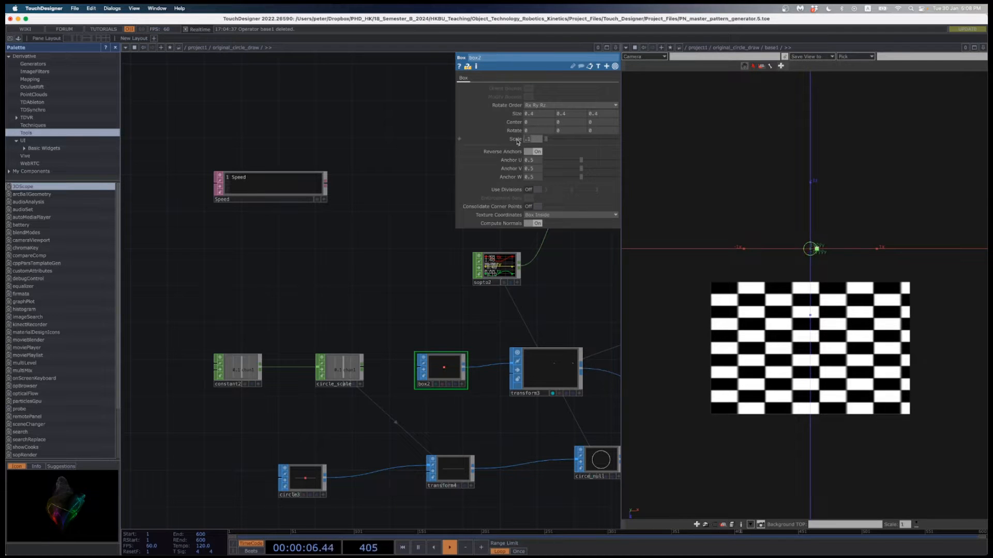
middle_drag(520, 142, 519, 142)
Try a frequency of 0.1 on lfo2, and set its frequency to 1
scroll(377, 355, down, 5)
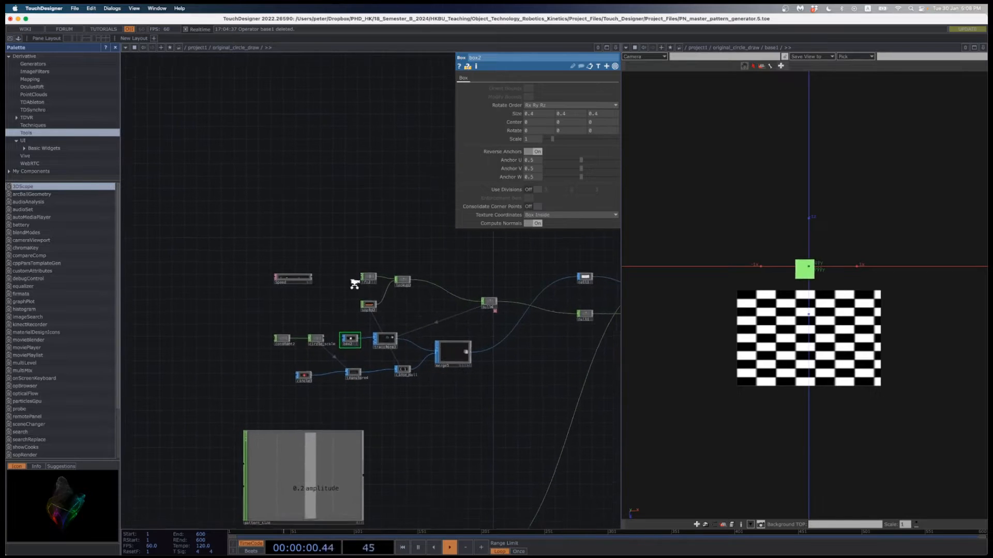
scroll(355, 281, up, 5)
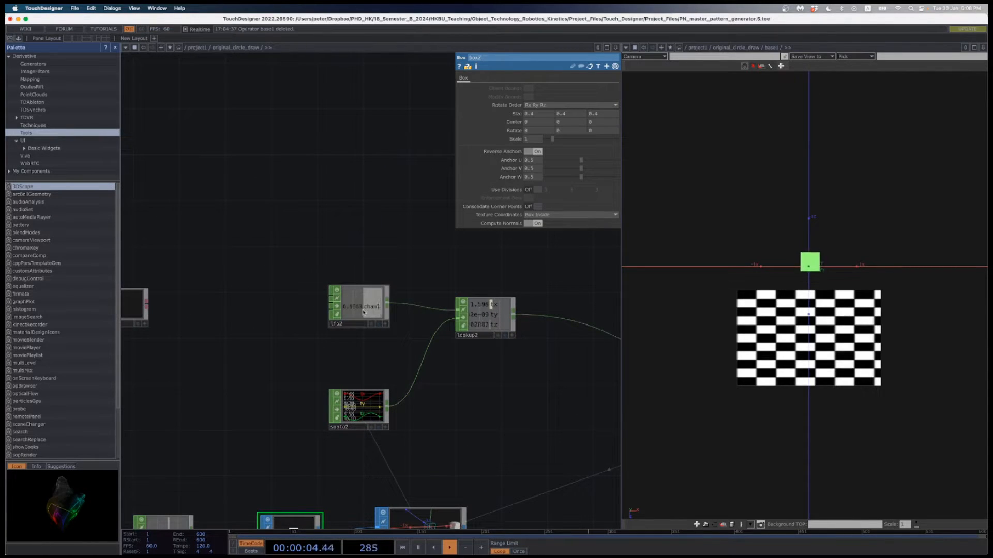
click(364, 313)
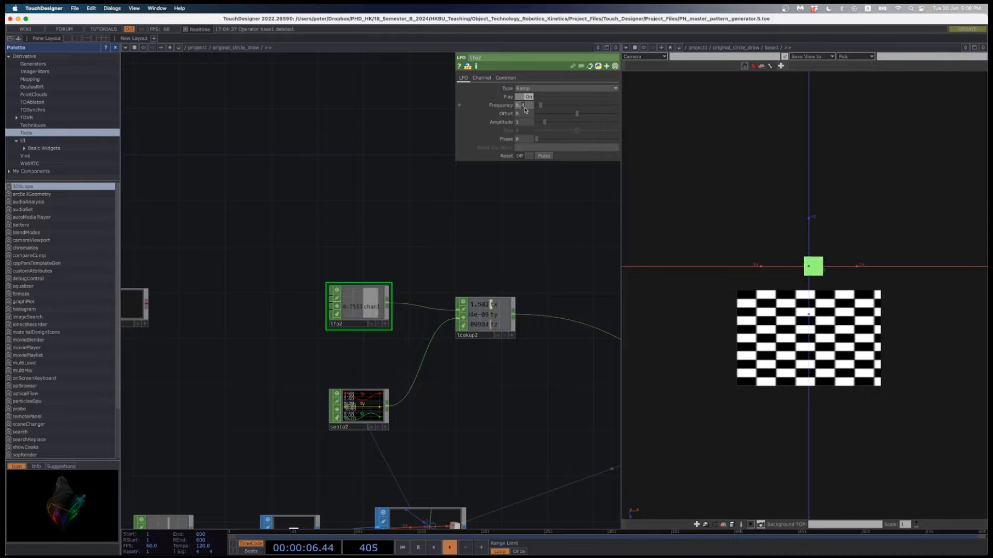
key(Return)
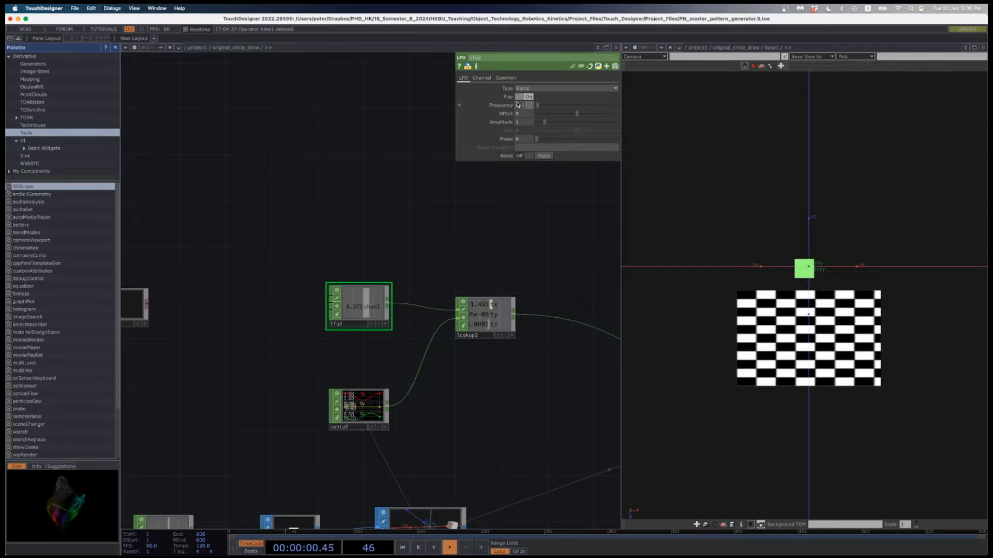
text(2)
key(Return)
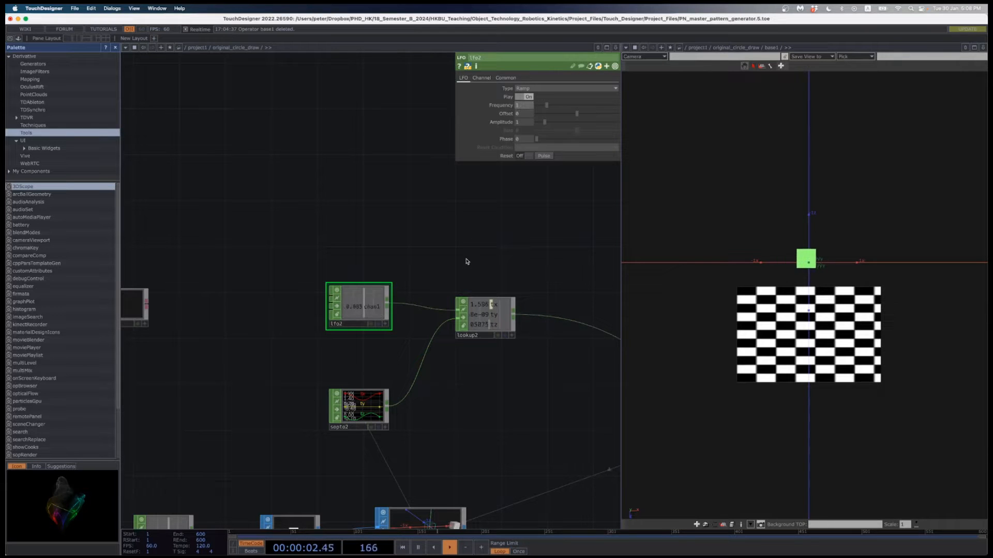
Examine the circle-drawing network around the Speed note and lfo2, including the pattern size and position channels below it
scroll(458, 402, down, 5)
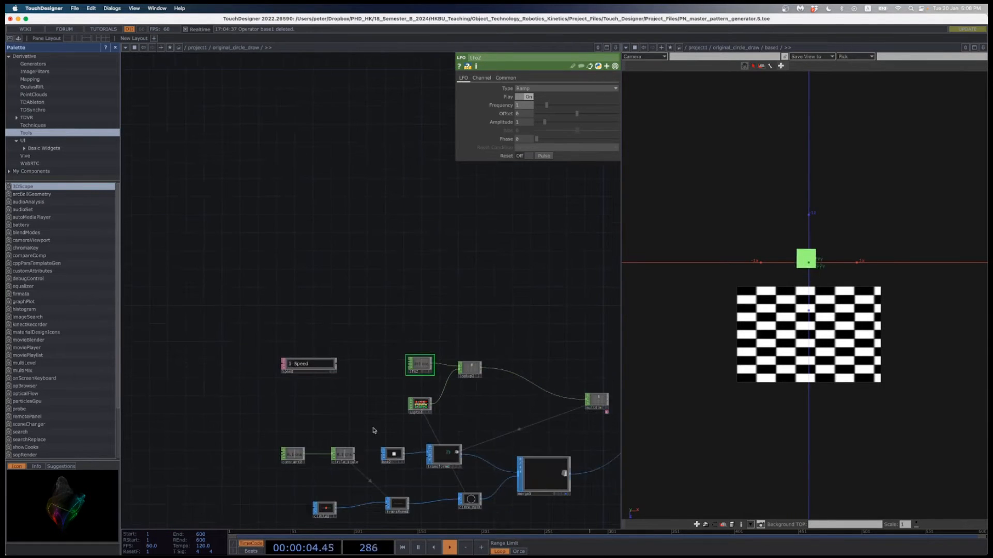
scroll(532, 249, down, 3)
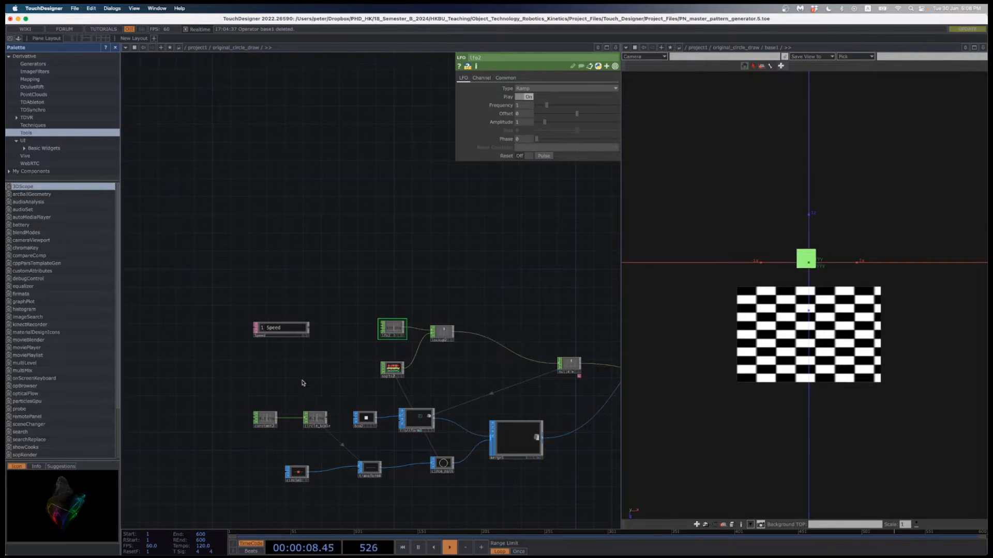
scroll(305, 382, down, 2)
drag(459, 496, 429, 354)
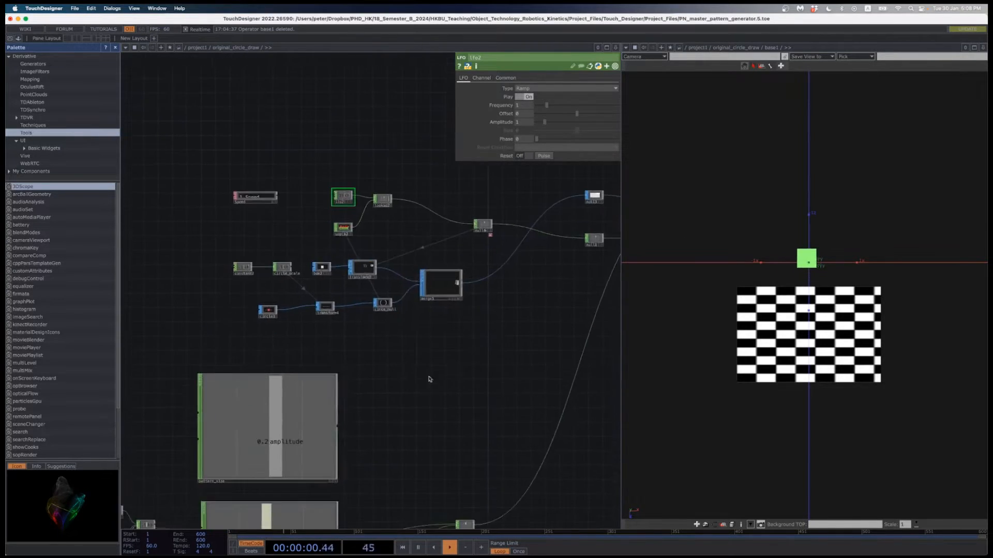
scroll(428, 403, down, 5)
scroll(444, 394, down, 1)
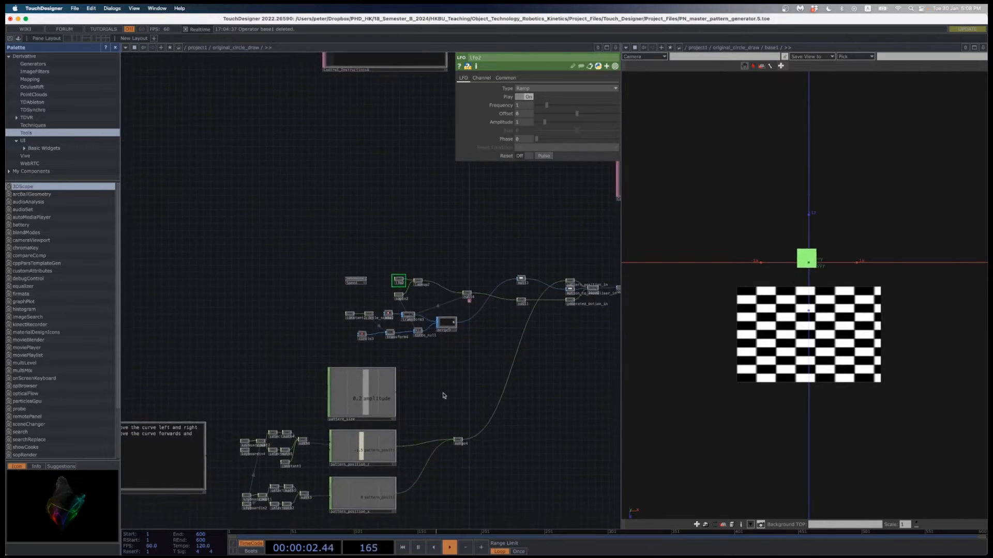
scroll(408, 371, up, 6)
scroll(460, 436, down, 1)
drag(365, 348, 464, 407)
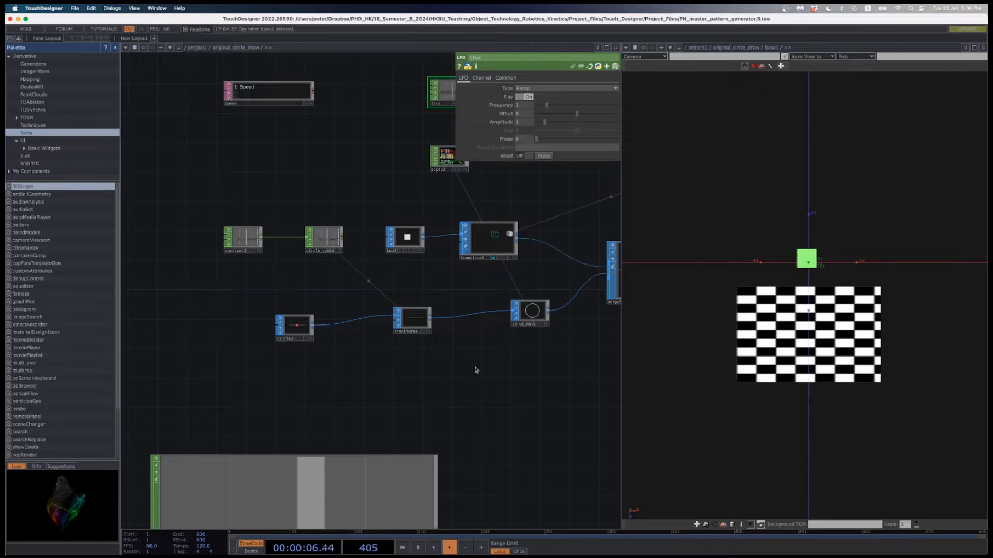
scroll(472, 367, down, 3)
scroll(509, 391, down, 1)
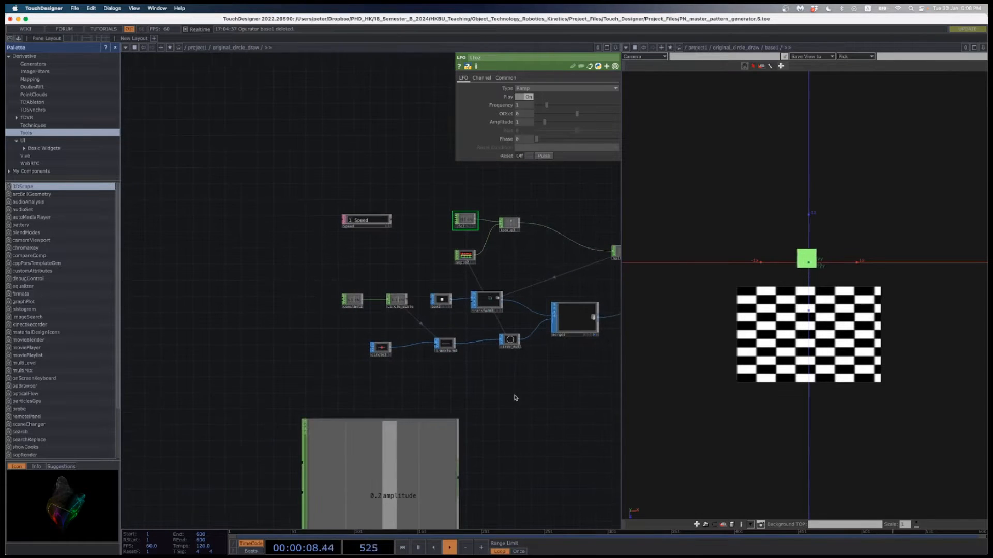
drag(522, 274, 500, 308)
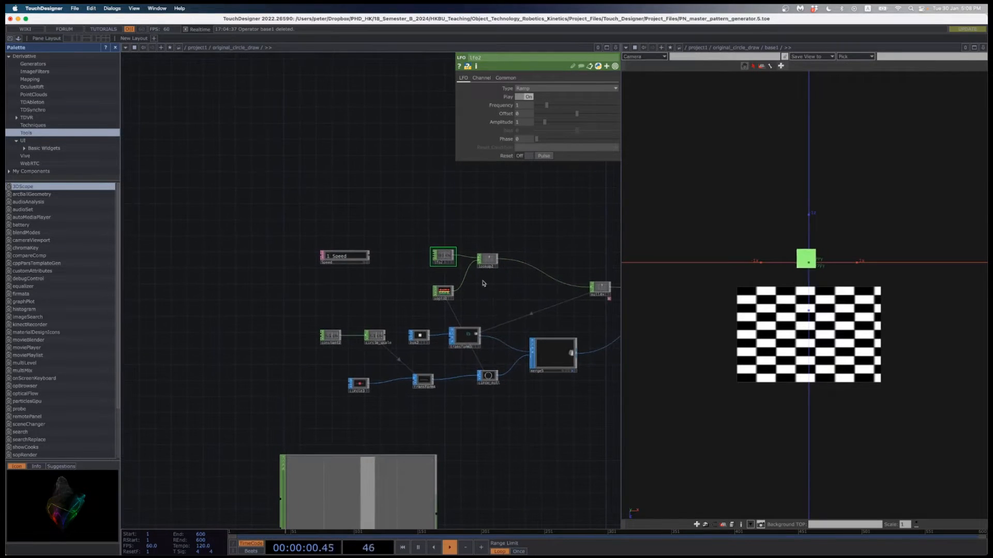
Add a Timeline CHOP above lfo2 and move lfo2 farther away from lookup2
scroll(457, 255, up, 3)
drag(396, 217, 348, 311)
key(Tab)
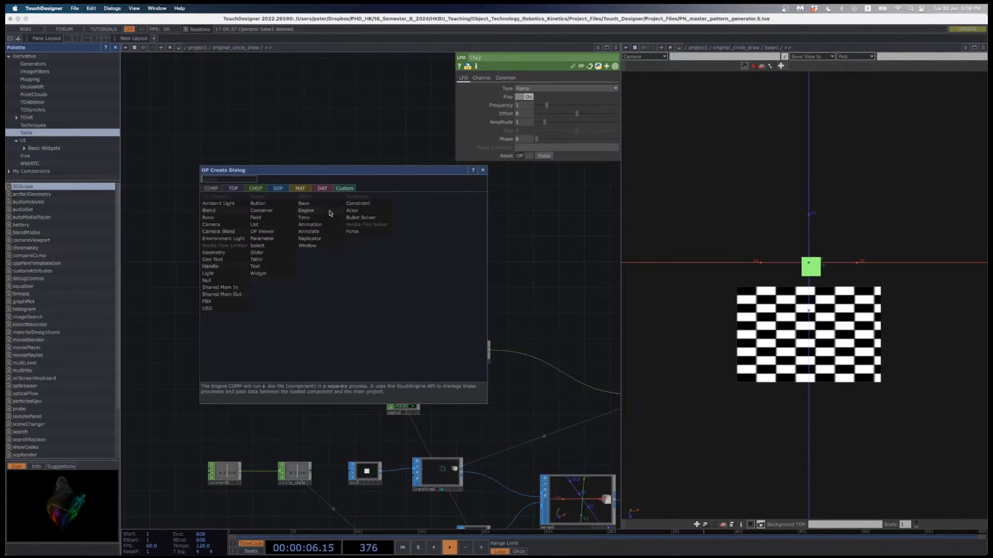
click(264, 187)
text(tim)
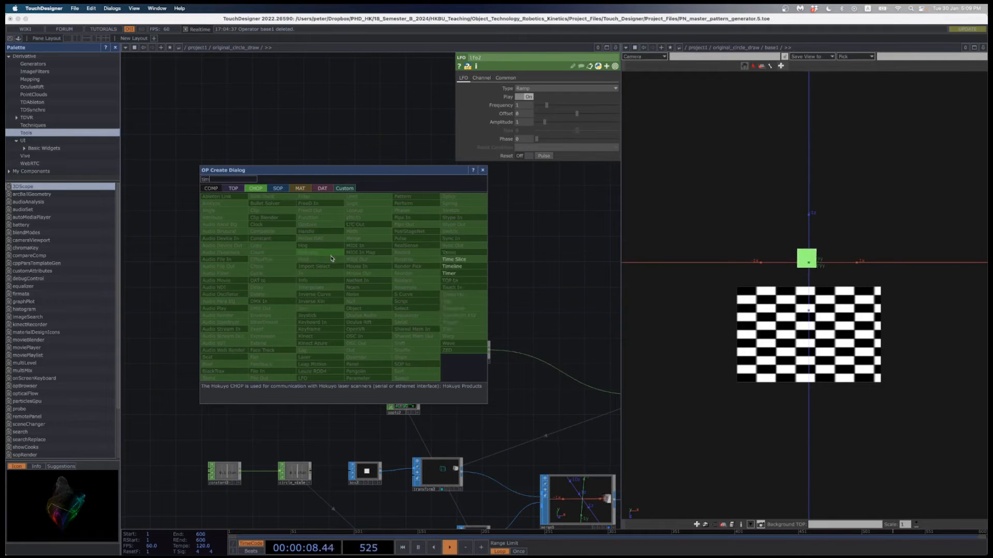
click(449, 267)
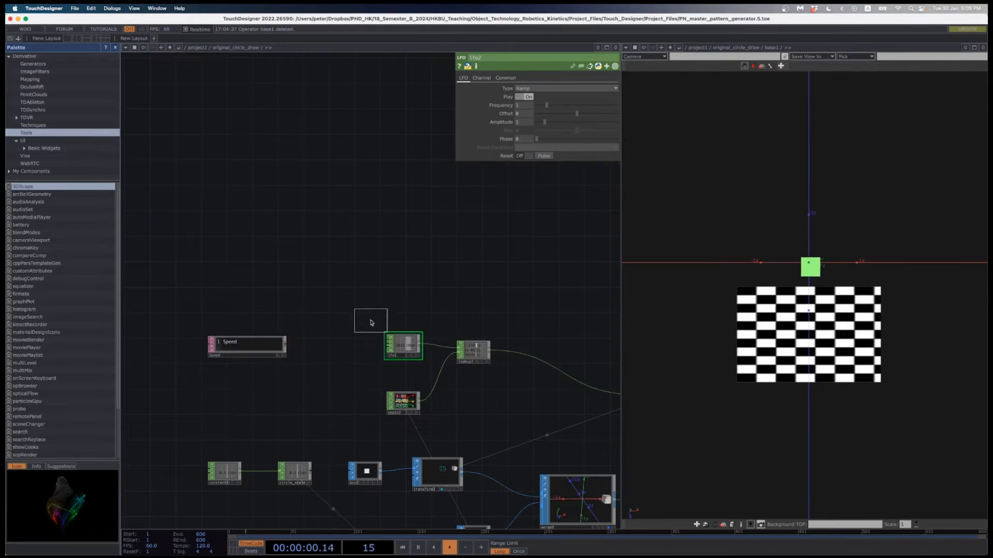
click(345, 306)
scroll(351, 310, up, 3)
drag(438, 373, 358, 383)
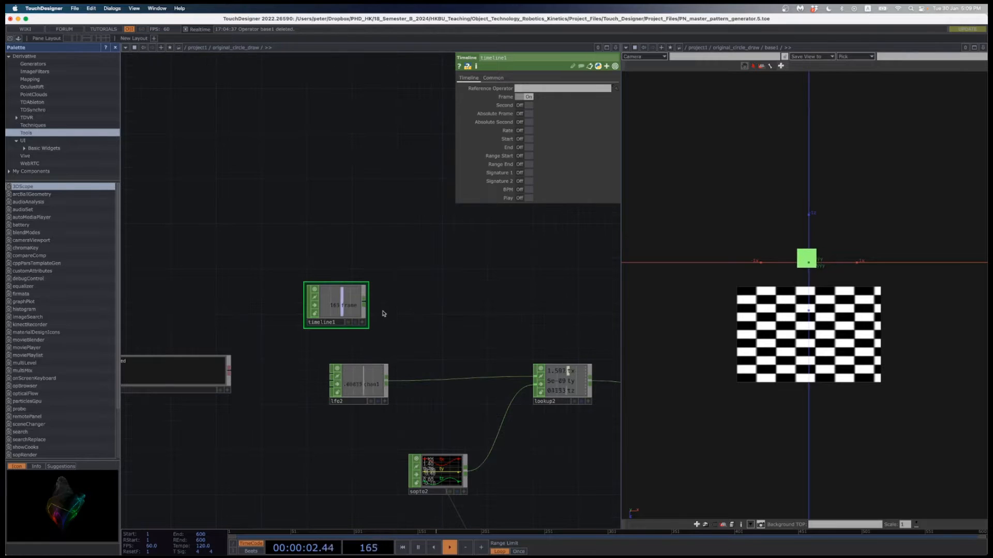
Disconnect lfo2 from lookup2 and wire timeline1 into lookup2's first input instead
right_click(437, 382)
click(465, 397)
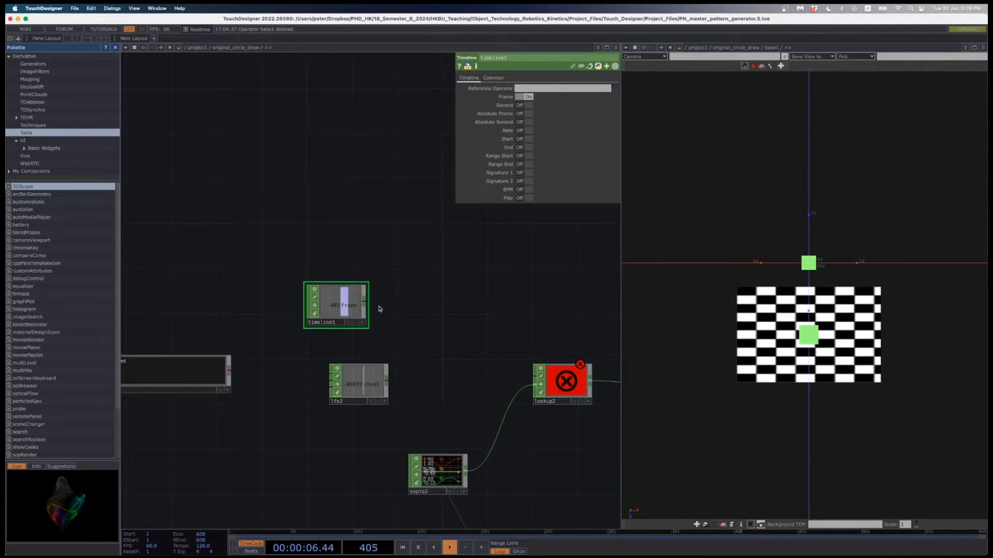
drag(365, 305, 536, 376)
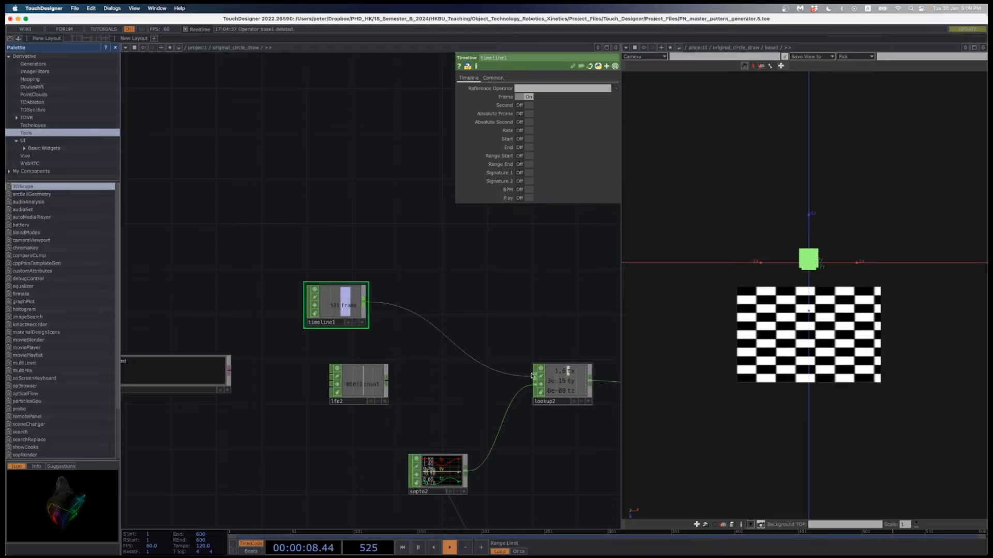
Move timeline1 farther from lookup2 and run and pause playback to check its frame channel
drag(494, 260, 440, 263)
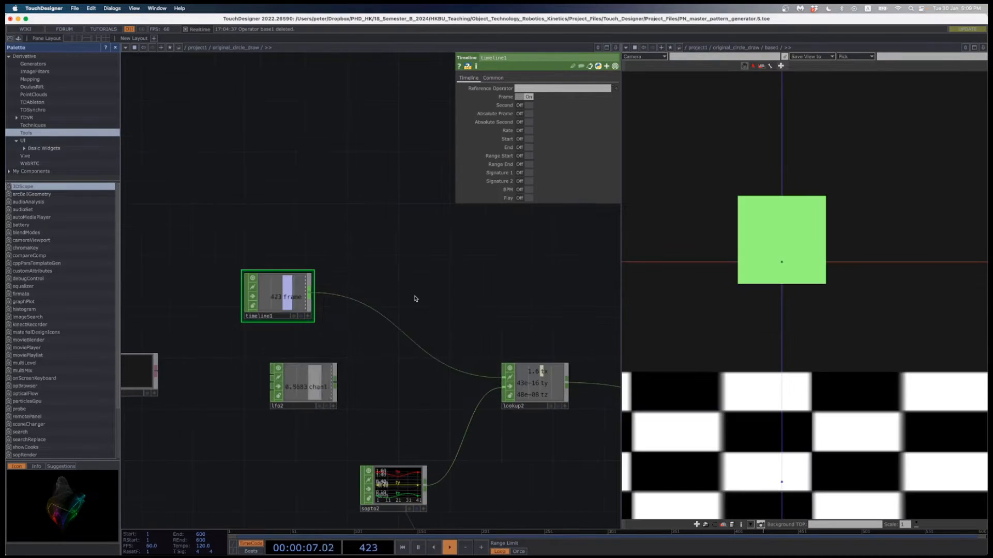
key(space)
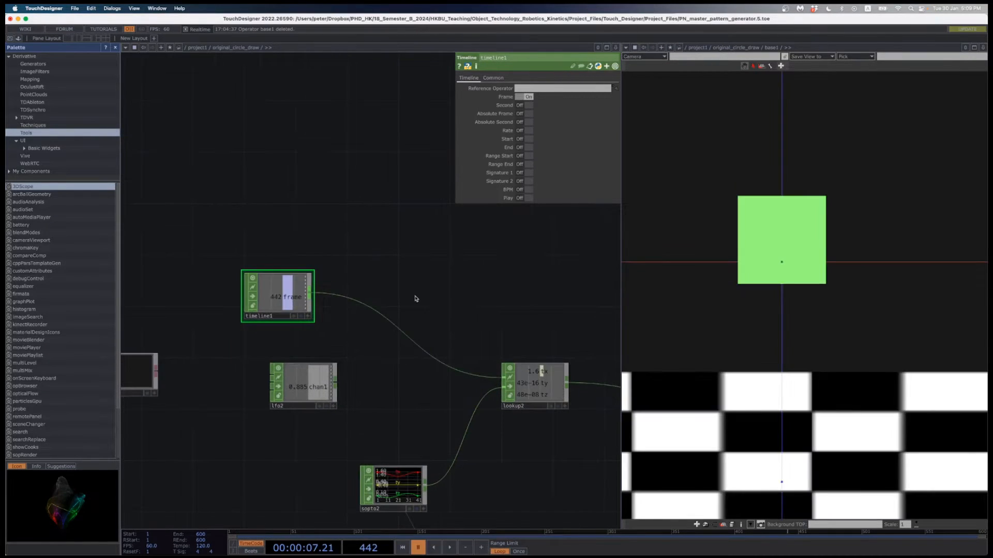
drag(282, 300, 231, 274)
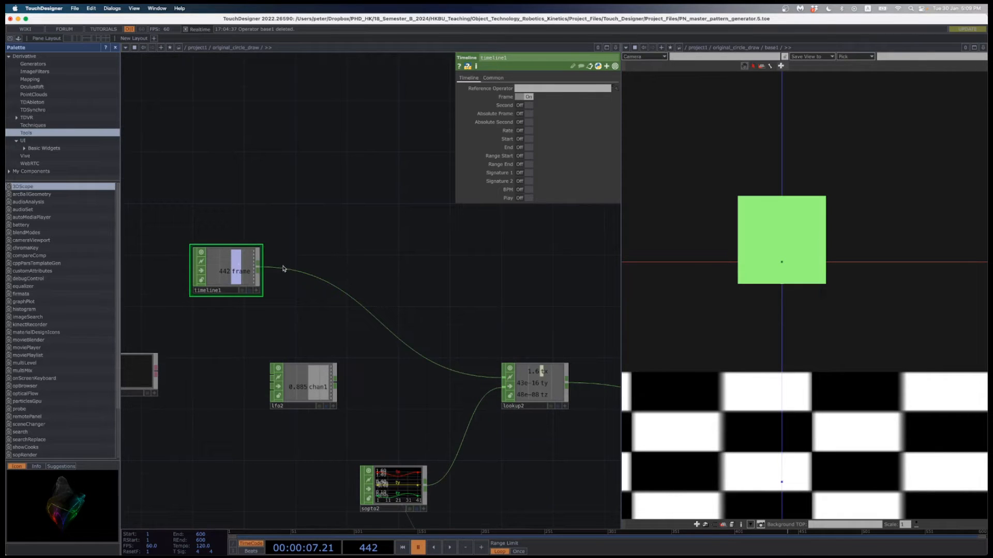
key(space)
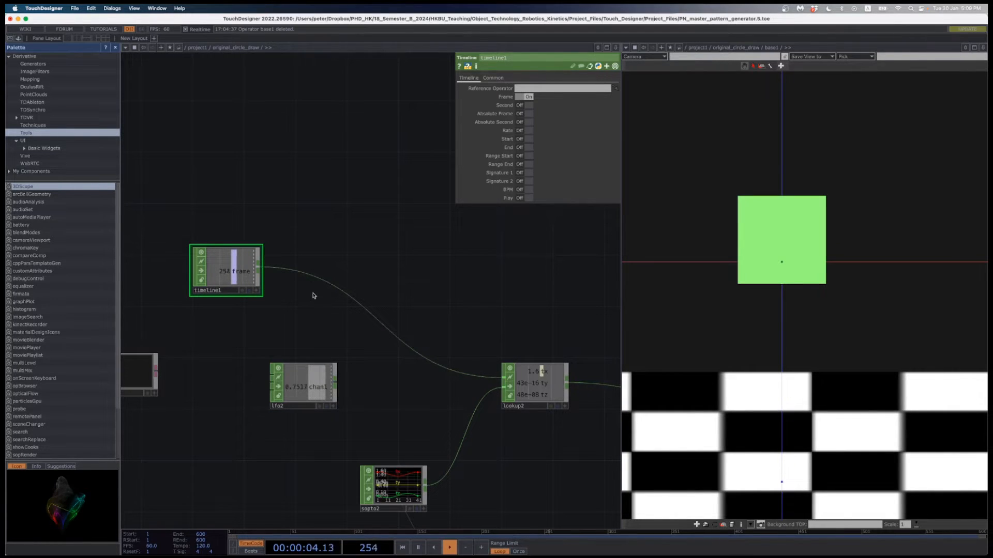
key(space)
Insert a Math CHOP on the wire between timeline1 and lookup2
right_click(327, 276)
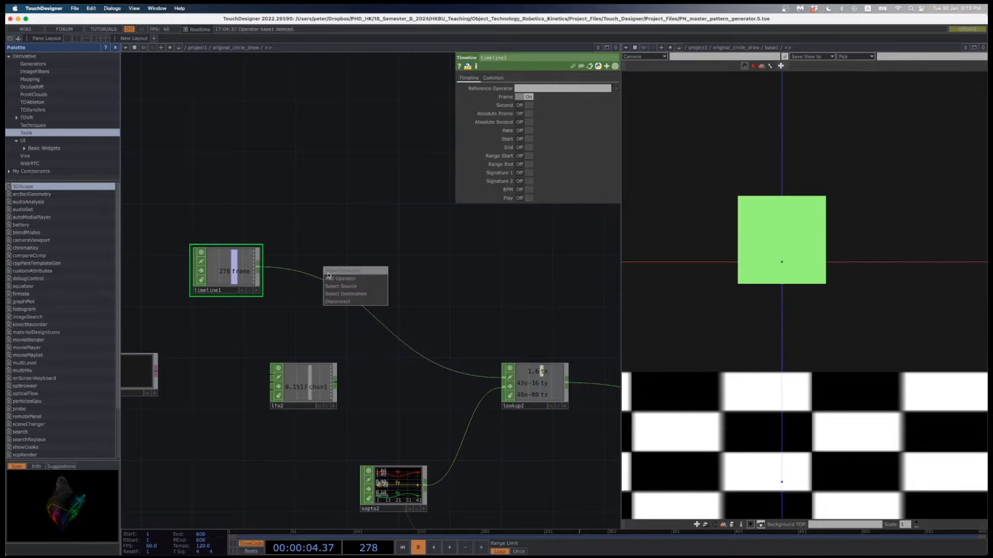
click(328, 272)
text(math)
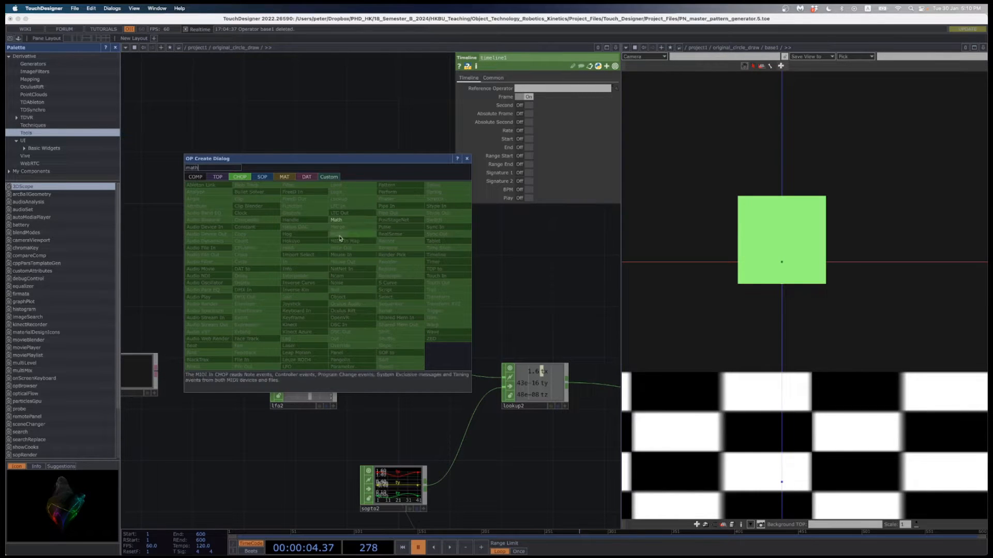
click(336, 220)
click(356, 305)
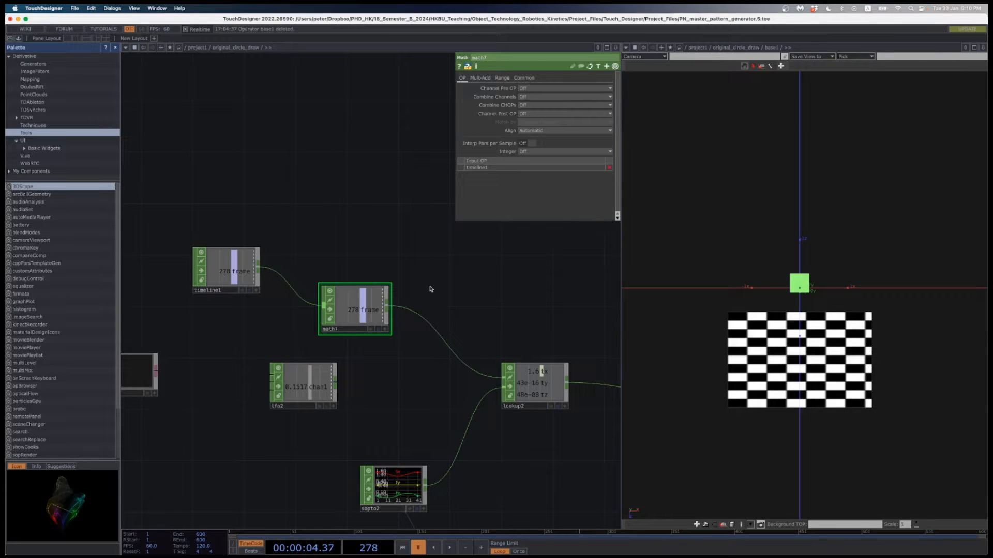
Resume playback and set math7's From Range to 0–600, matching the timeline's frames
key(space)
click(481, 78)
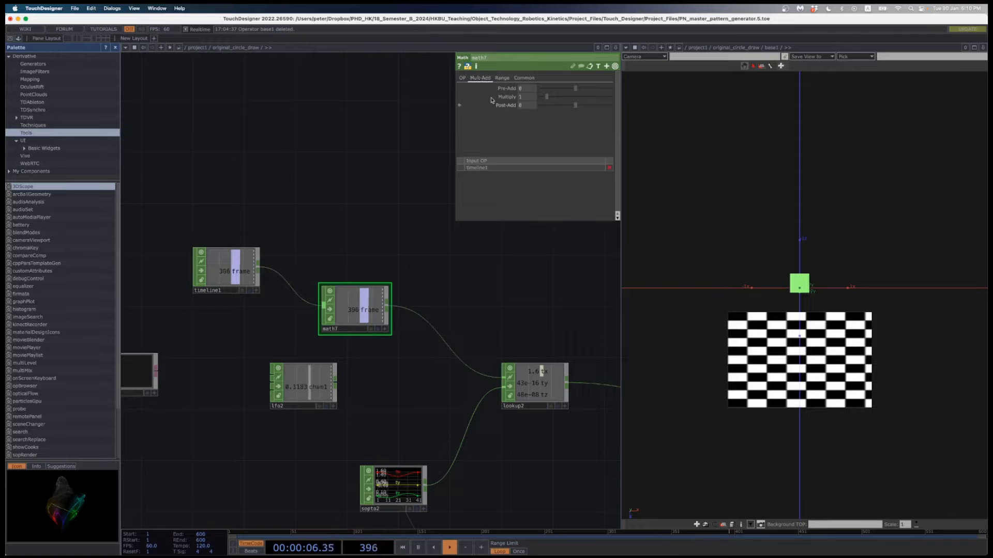
click(502, 78)
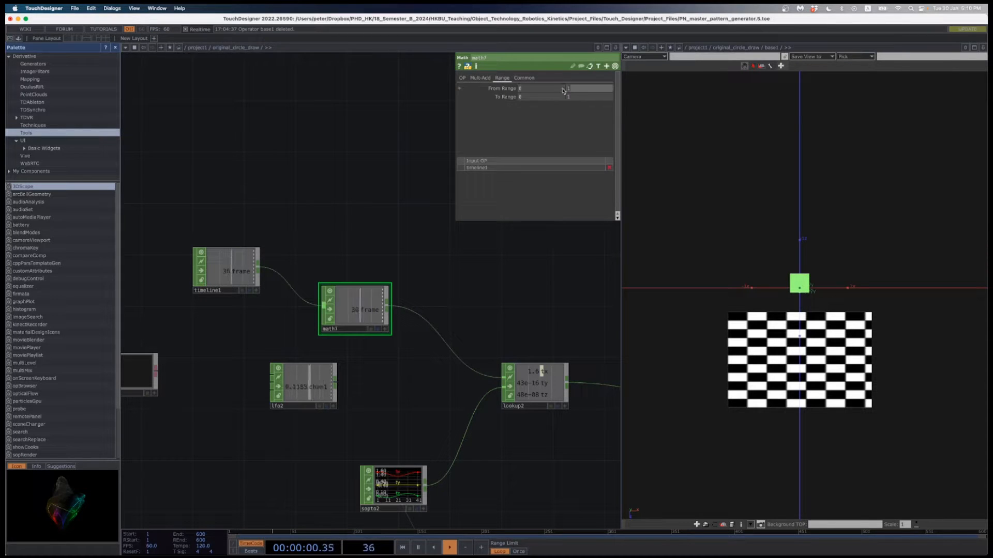
text(0)
key(Return)
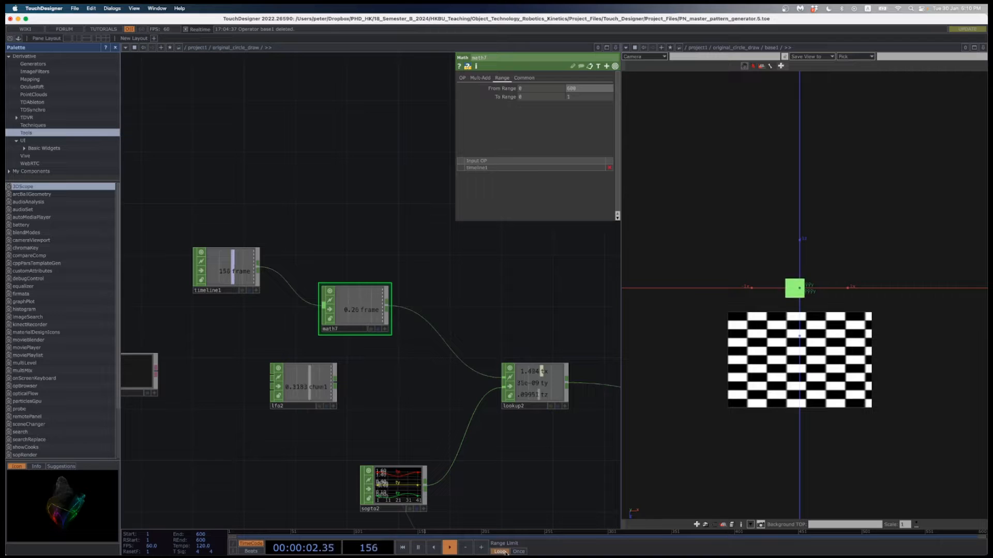
Switch the timeline's range limit to Once, let it run to the end, and pause playback
click(522, 552)
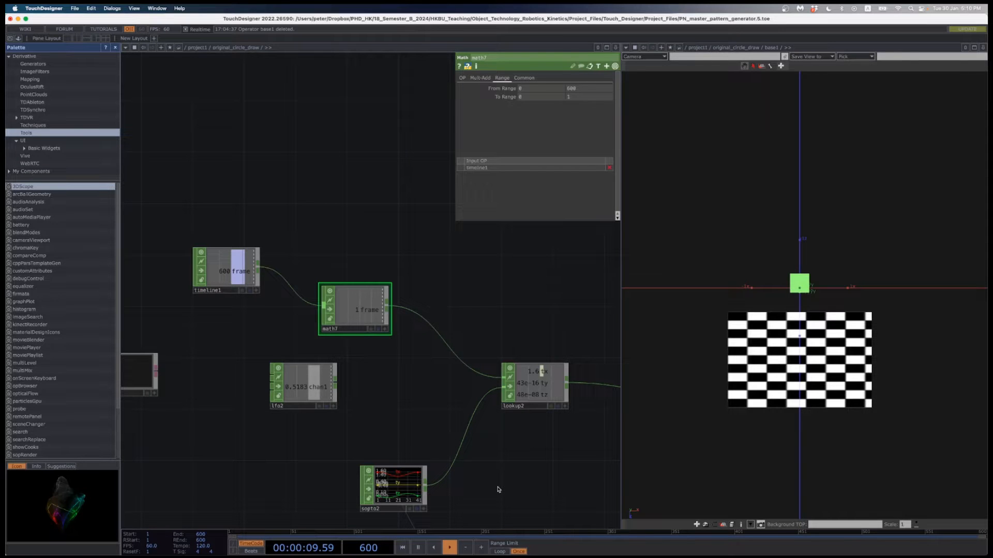
scroll(505, 485, down, 5)
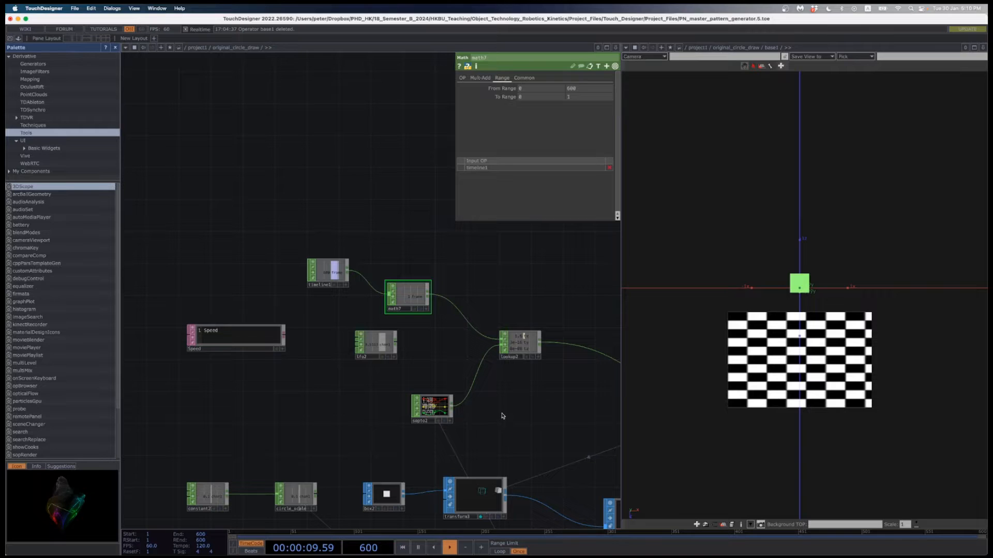
scroll(502, 416, up, 1)
key(space)
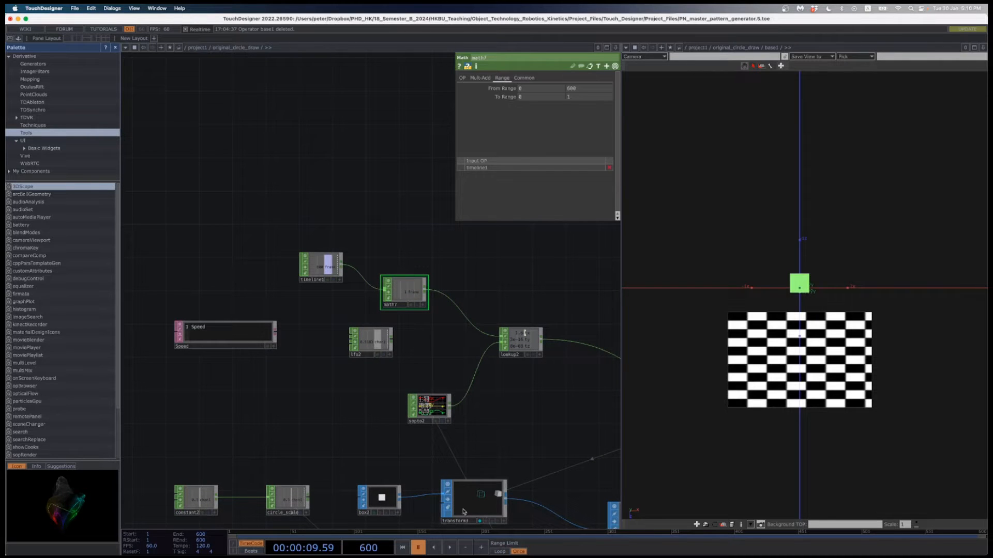
Play the timeline once from its start to the last frame and reset it to frame 1
click(452, 547)
scroll(526, 413, up, 1)
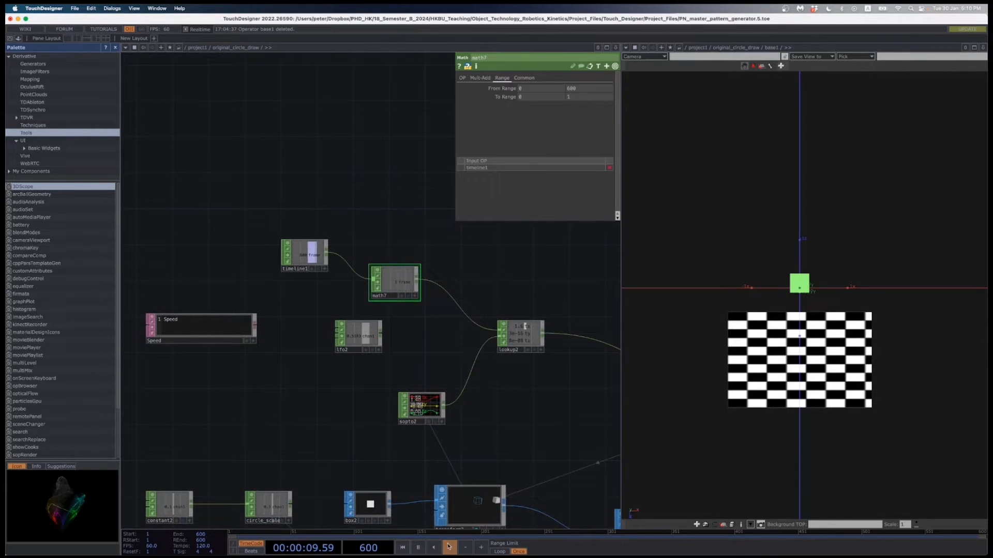
click(407, 550)
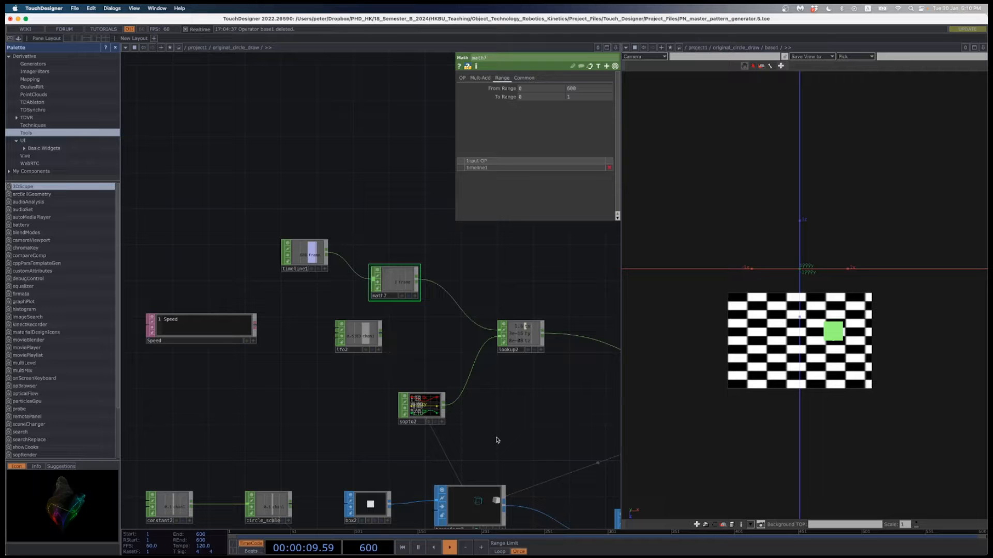
click(403, 549)
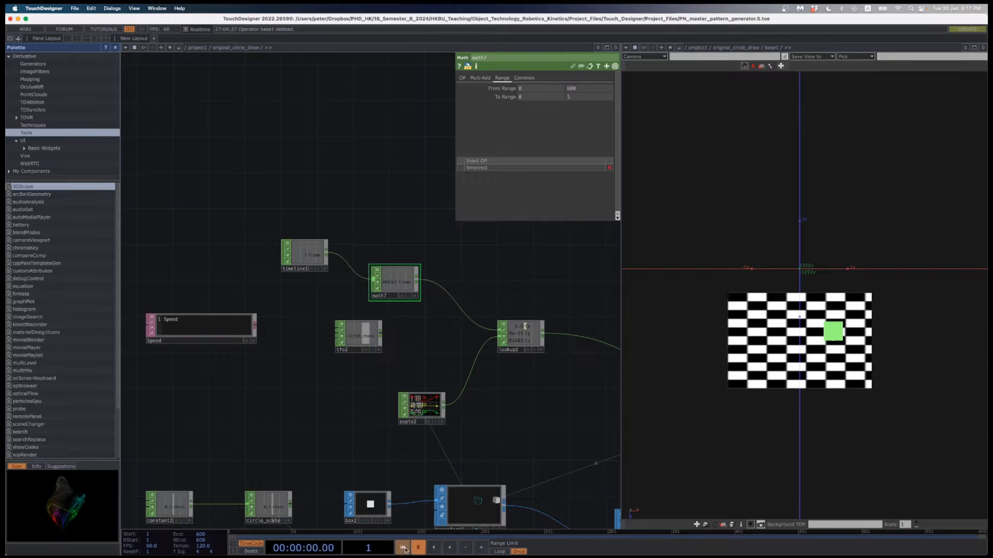
Move timeline1 and math7 farther above lfo2 and closer together
scroll(471, 412, down, 10)
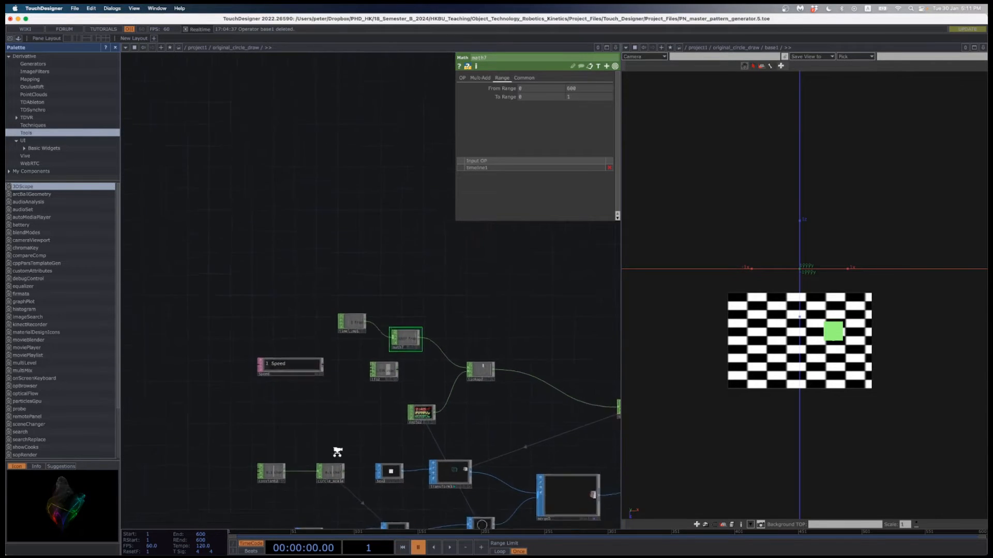
scroll(253, 425, down, 6)
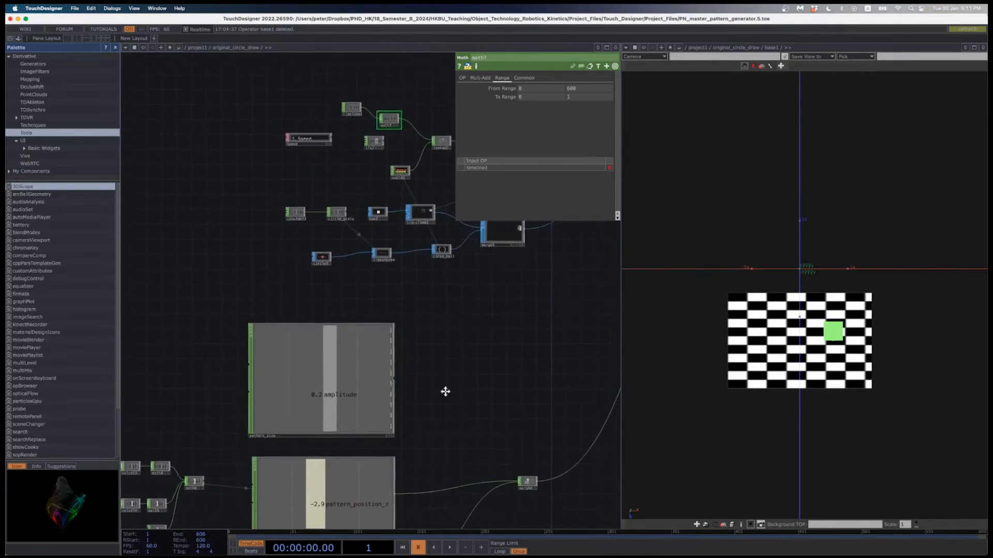
scroll(264, 439, down, 5)
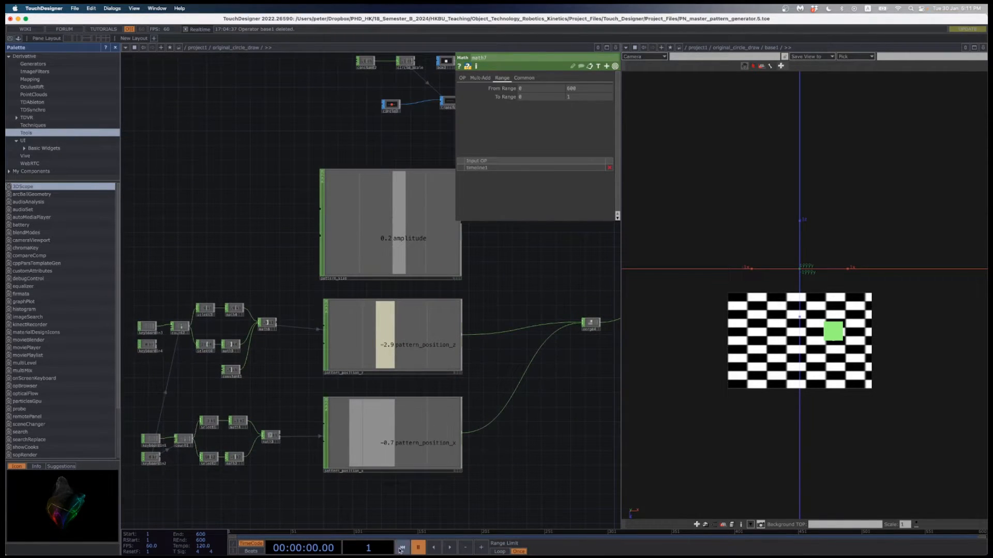
scroll(518, 343, down, 4)
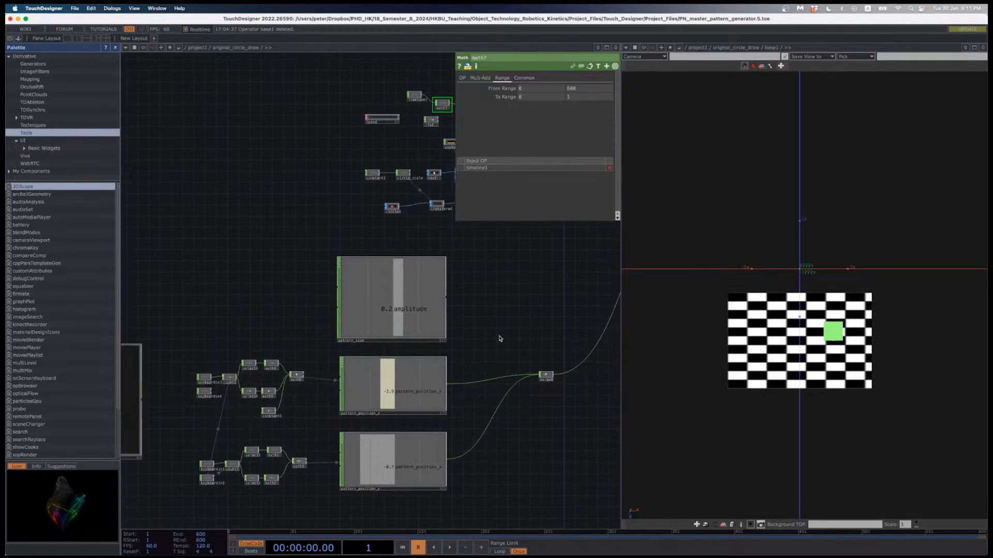
scroll(481, 374, up, 8)
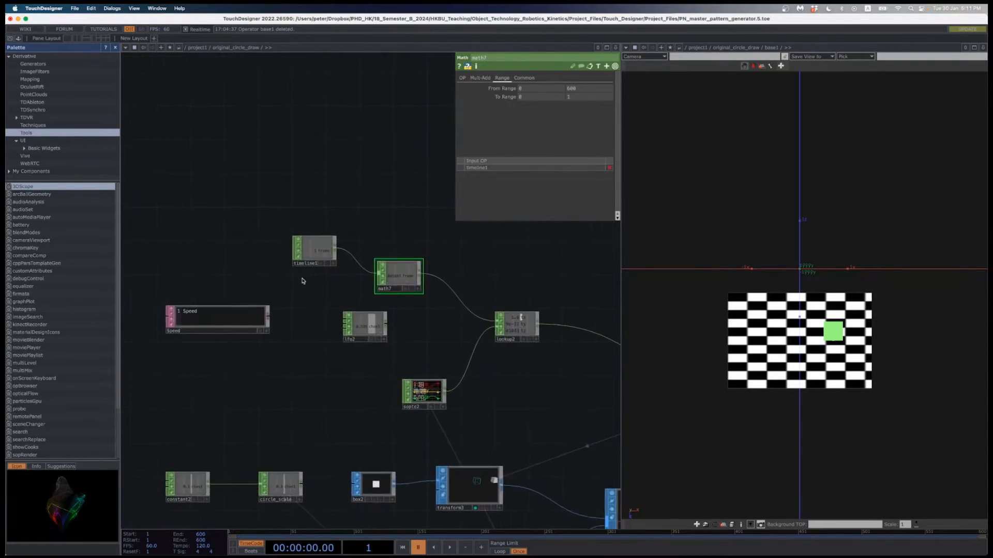
scroll(302, 281, up, 3)
click(326, 303)
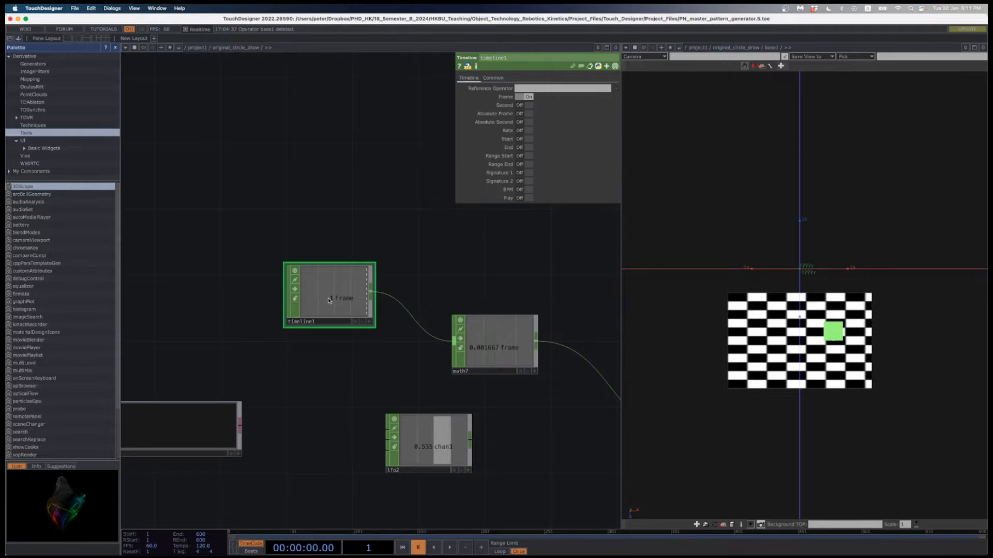
scroll(348, 298, down, 1)
drag(346, 299, 318, 285)
drag(457, 333, 416, 291)
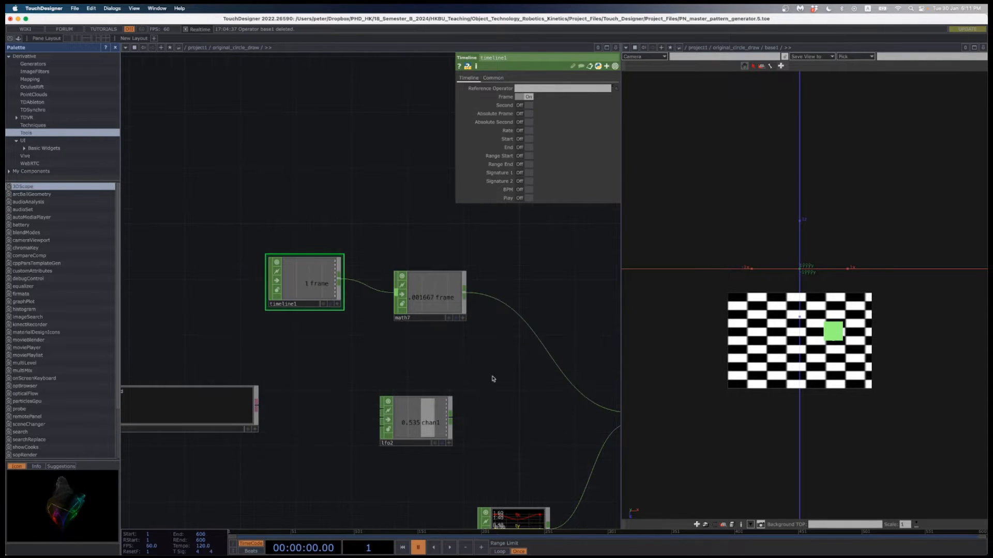
drag(482, 365, 423, 332)
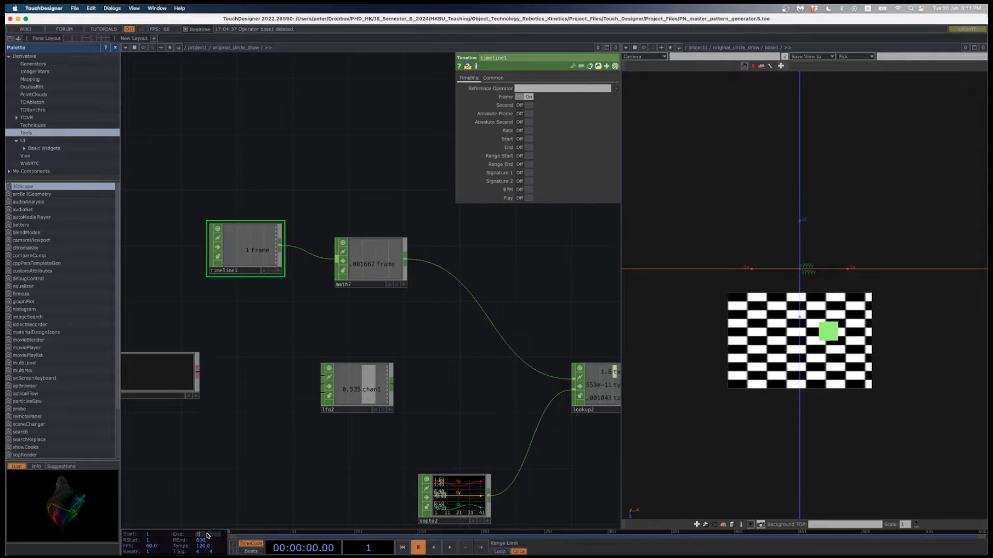
Try a timeline range end of 100 frames and restore it to 600
click(210, 546)
key(Return)
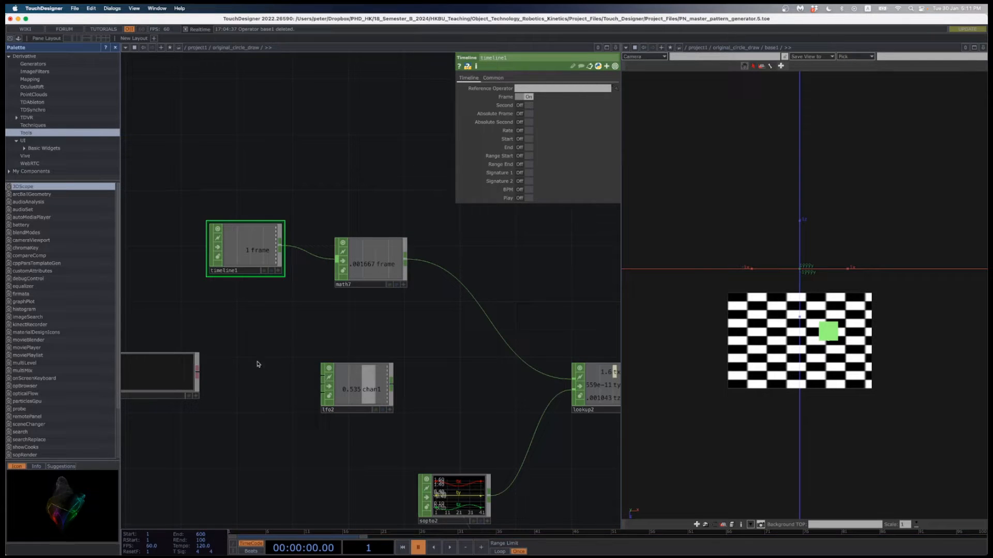
click(204, 543)
text(600)
key(Return)
Reconnect lfo2 to lookup2 in place of math7, and delete timeline1 and math7
scroll(305, 385, down, 1)
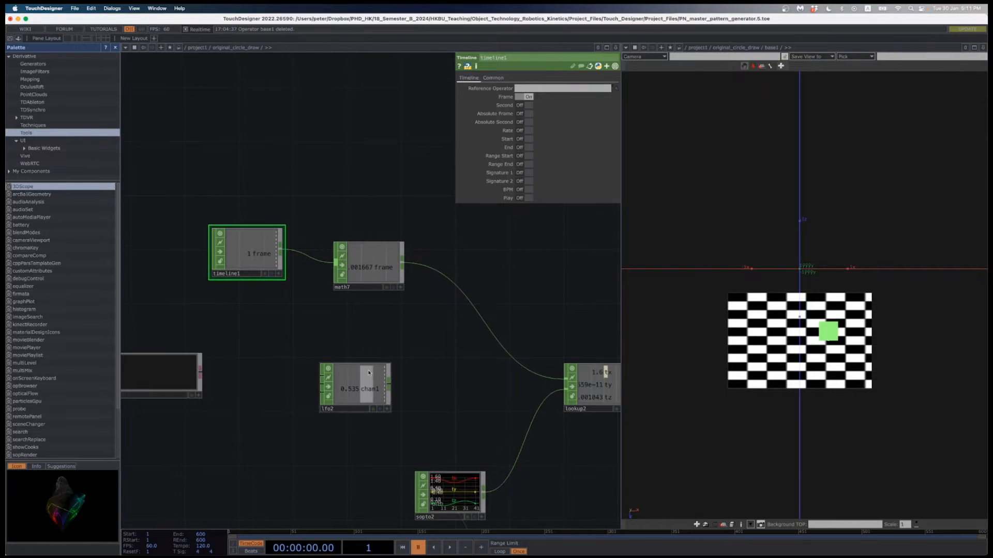
right_click(461, 280)
click(471, 314)
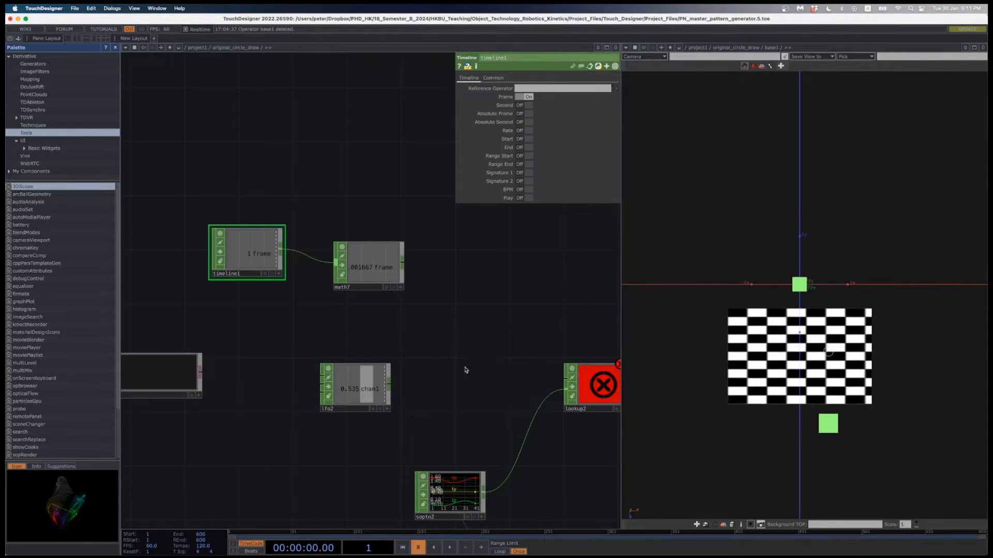
drag(388, 384, 568, 379)
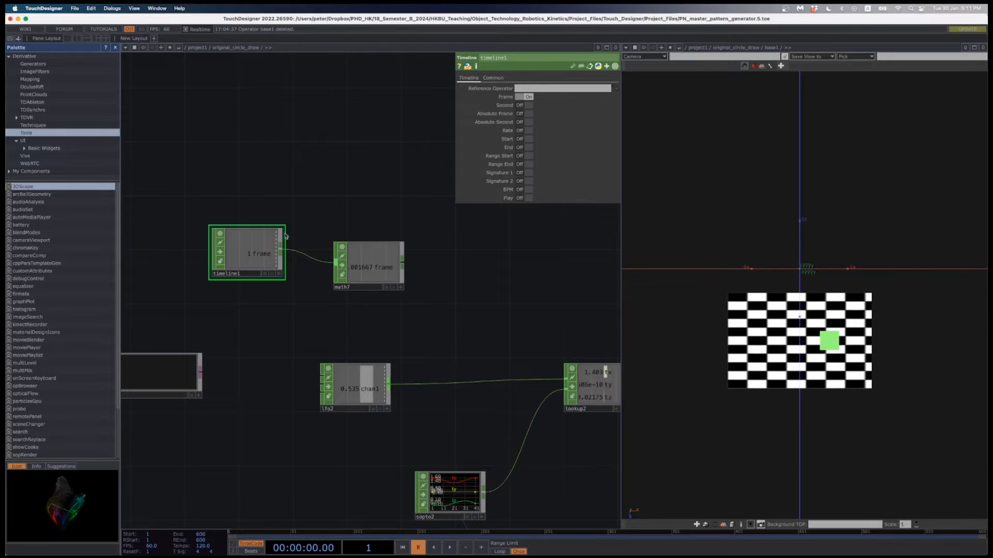
click(369, 276)
key(Delete)
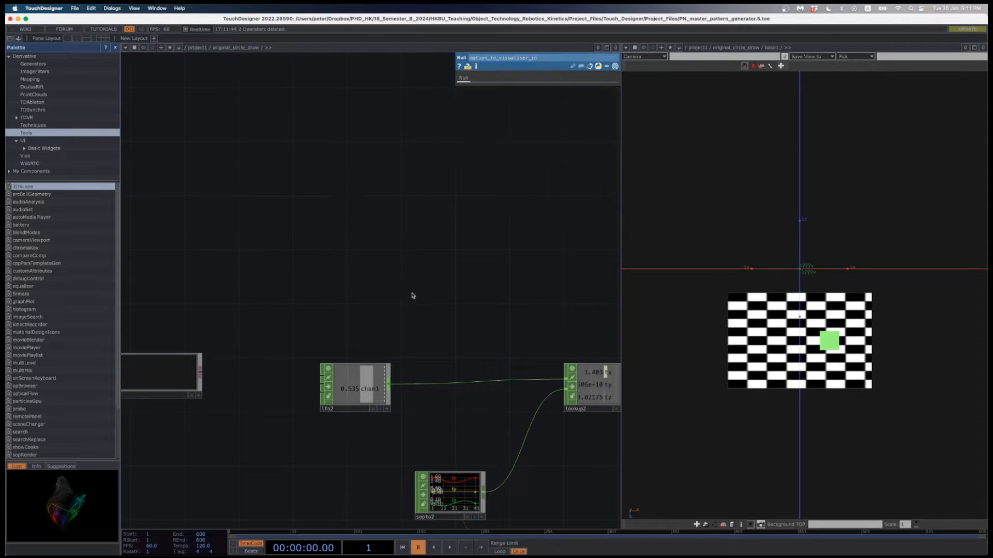
In the project1 network, turn off cooking for original_circle_draw and turn it on for pattern_generator
scroll(435, 323, down, 10)
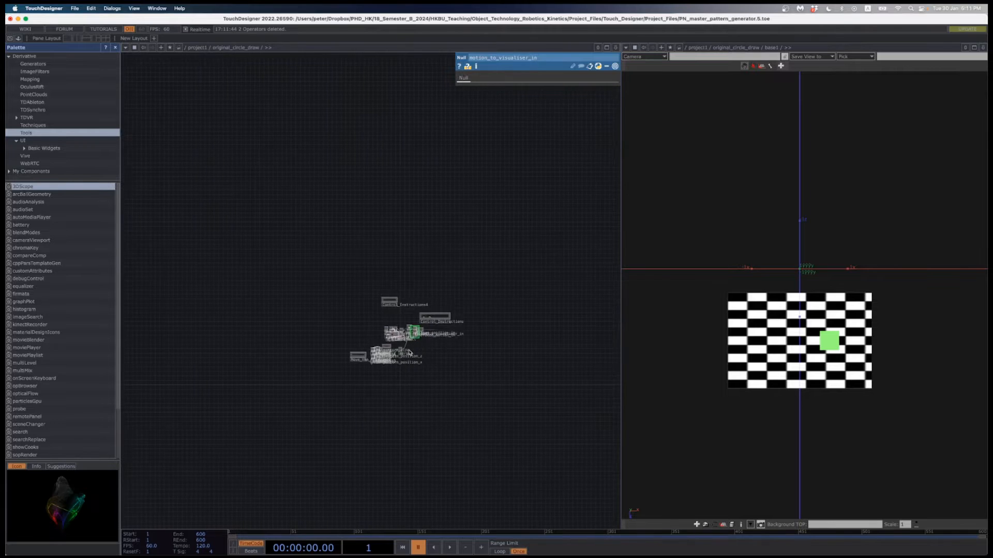
scroll(328, 348, down, 3)
scroll(306, 346, down, 3)
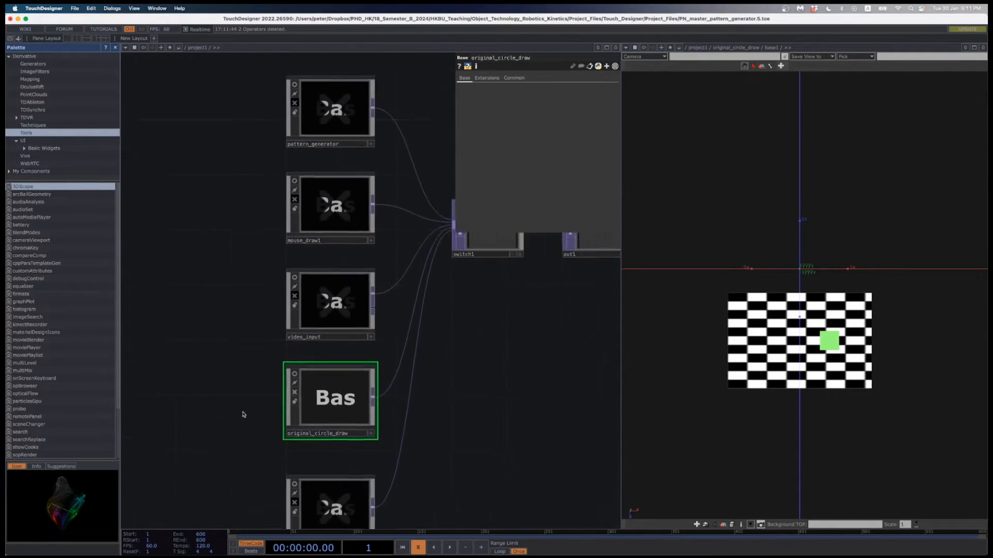
click(279, 415)
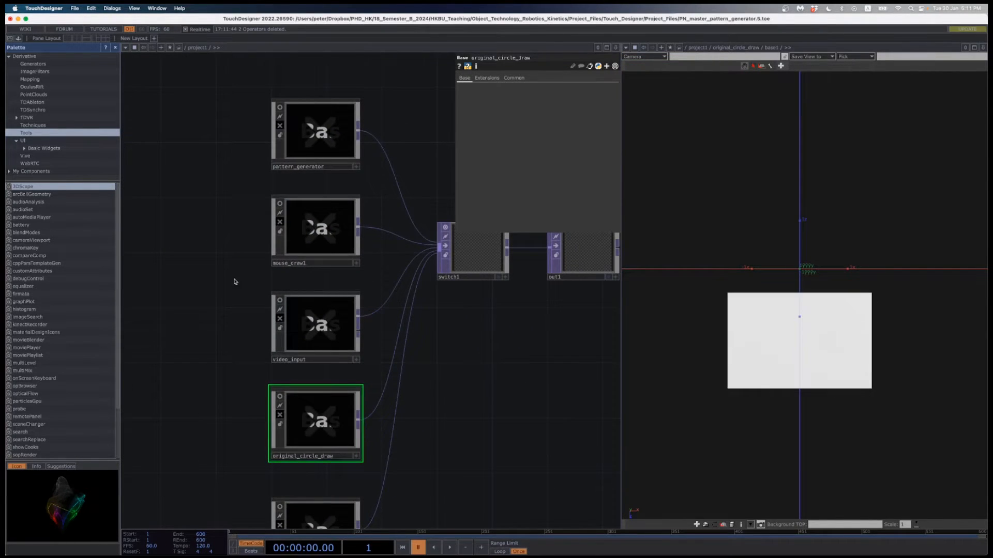
scroll(240, 285, up, 3)
drag(243, 262, 228, 317)
scroll(240, 297, up, 3)
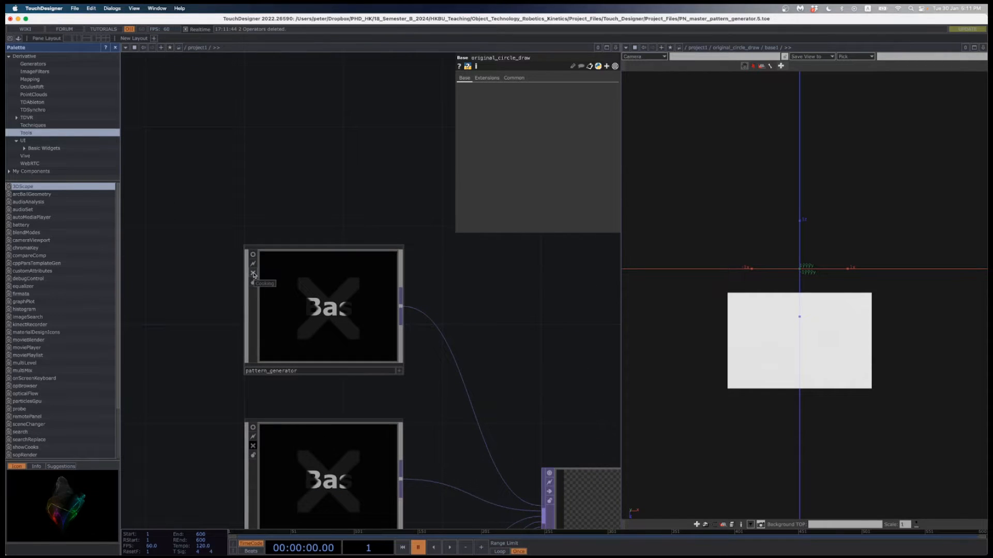
click(253, 273)
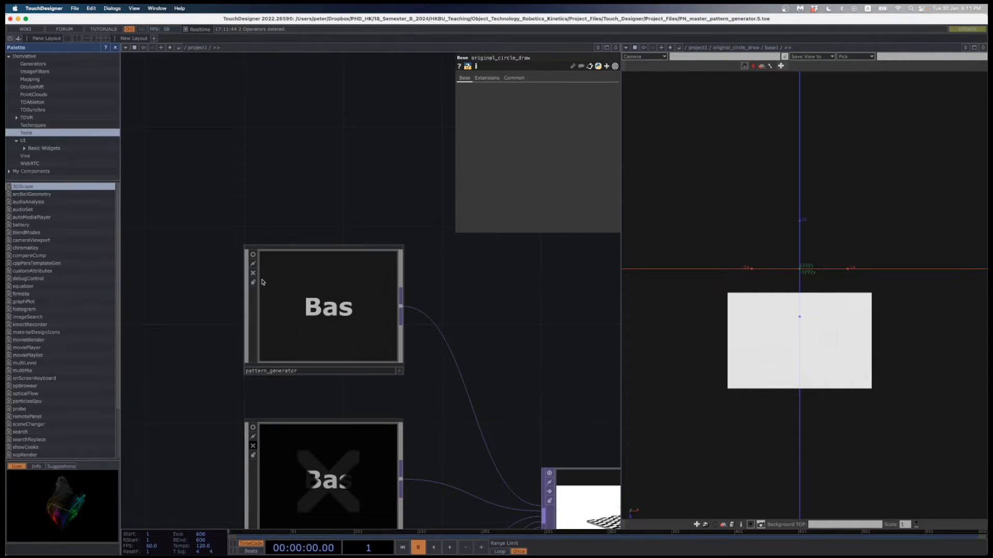
Open the pattern_generator network and select its base1 component
double_click(296, 299)
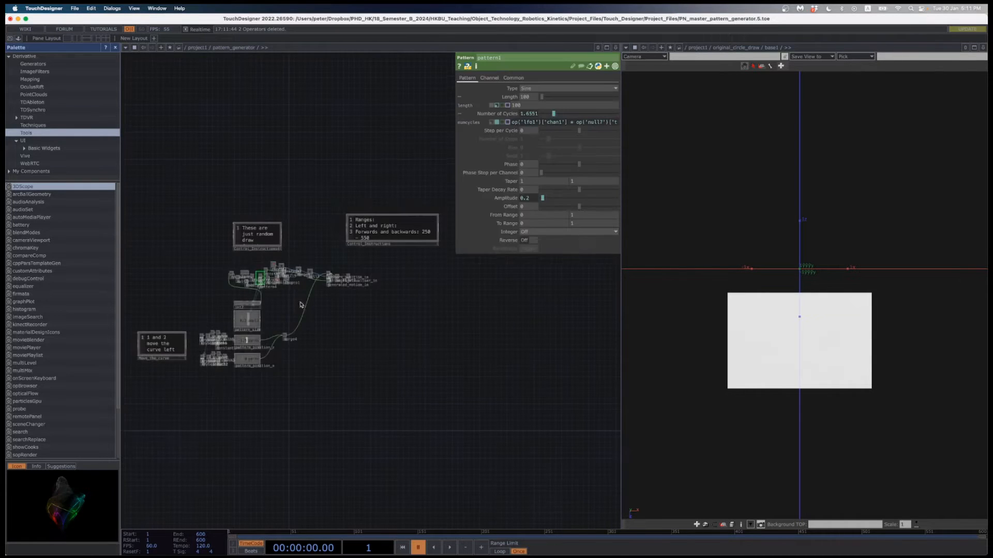
scroll(397, 365, up, 8)
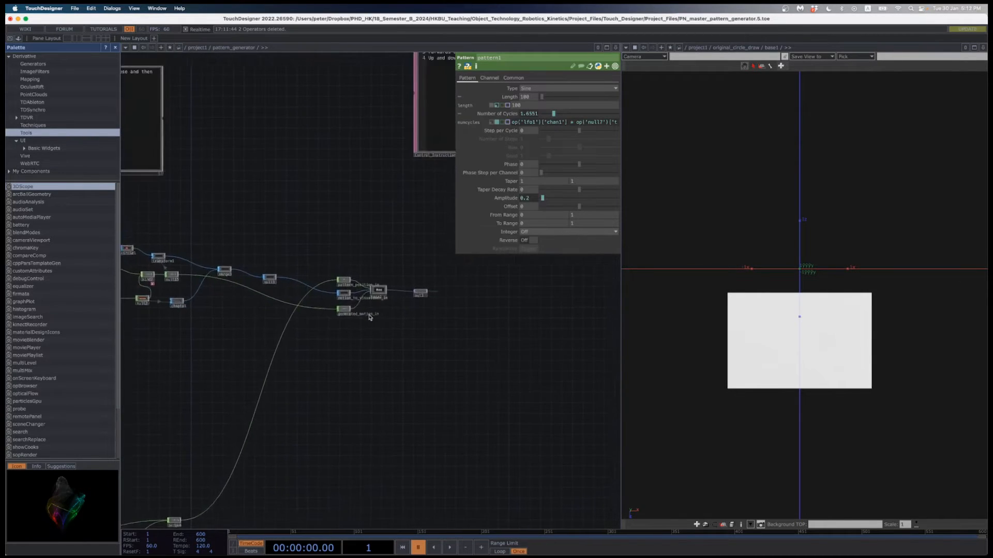
scroll(383, 277, up, 5)
scroll(385, 274, up, 3)
click(385, 274)
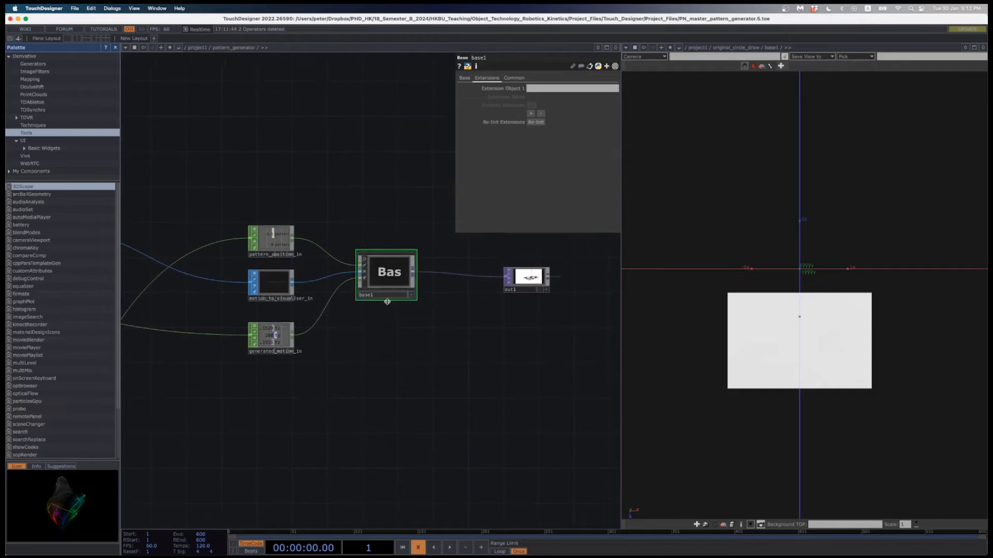
Point the geometry viewer to /project1/pattern_generator/base1 and play the timeline with its range limit set to Loop
click(773, 49)
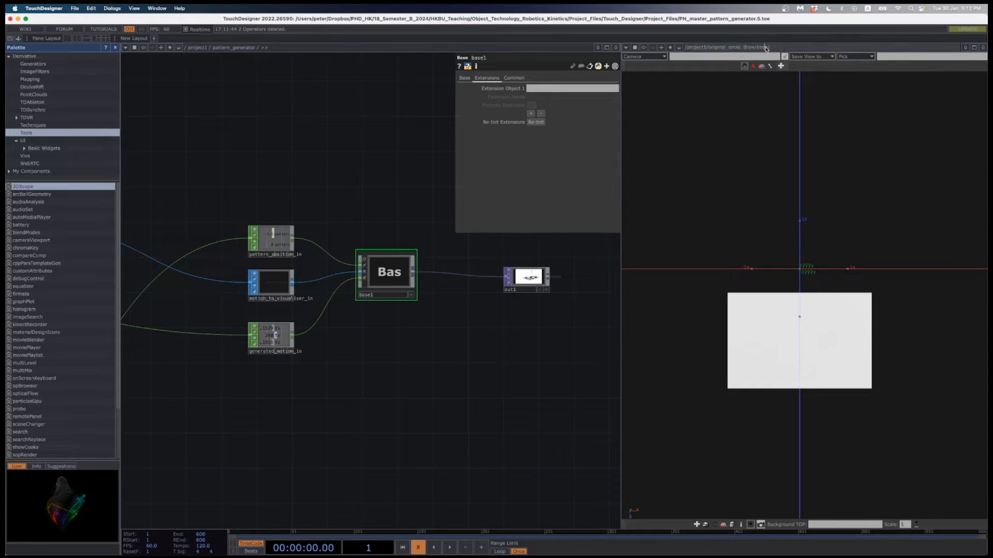
double_click(745, 48)
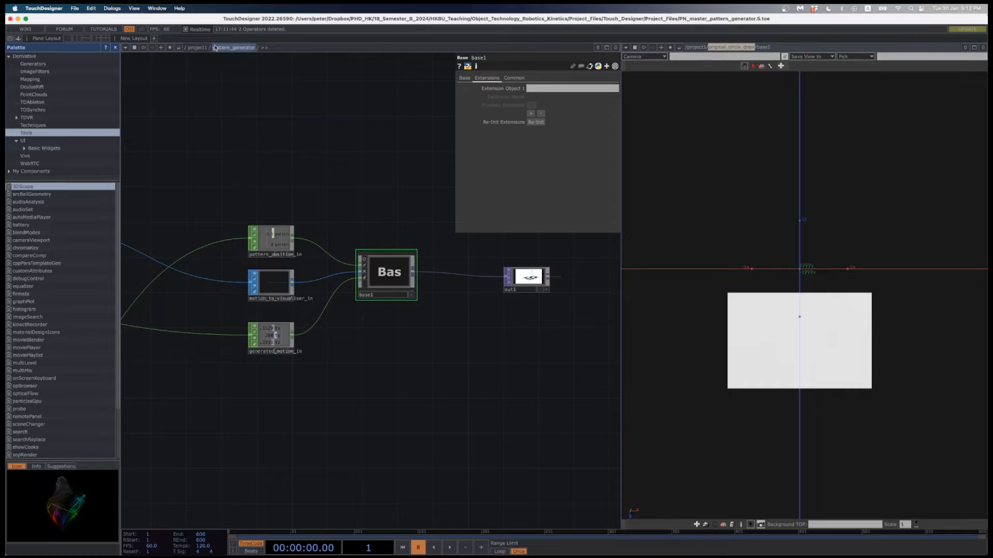
text(pattern_generat)
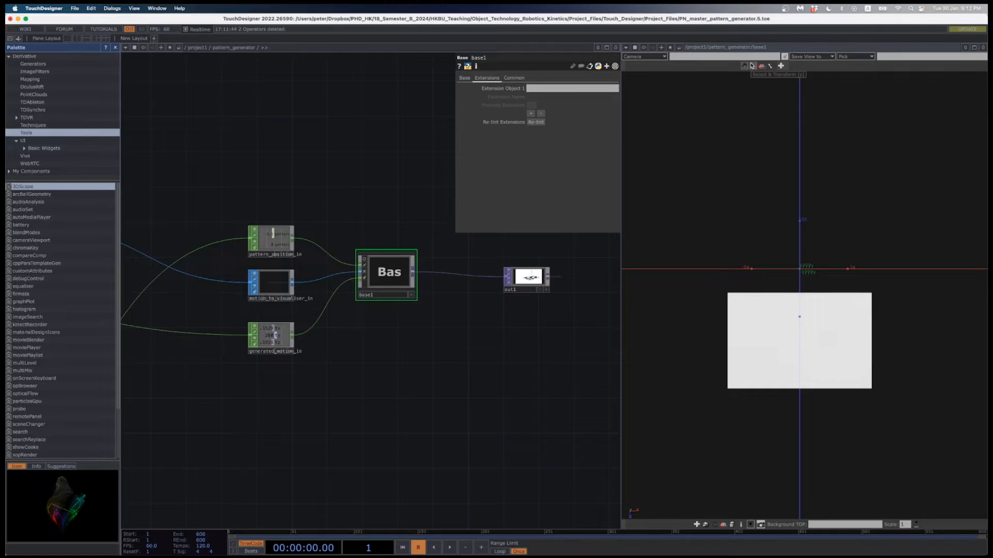
key(Return)
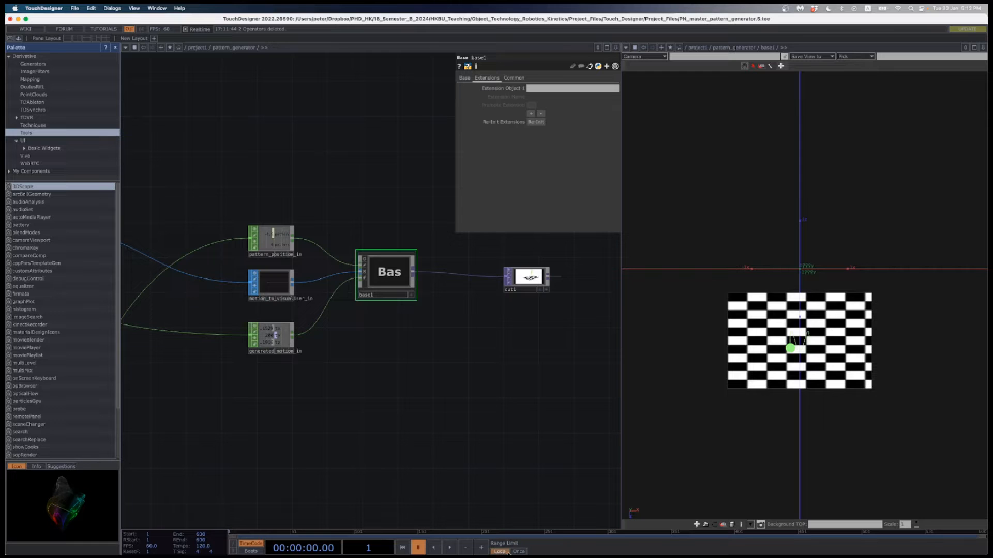
click(449, 548)
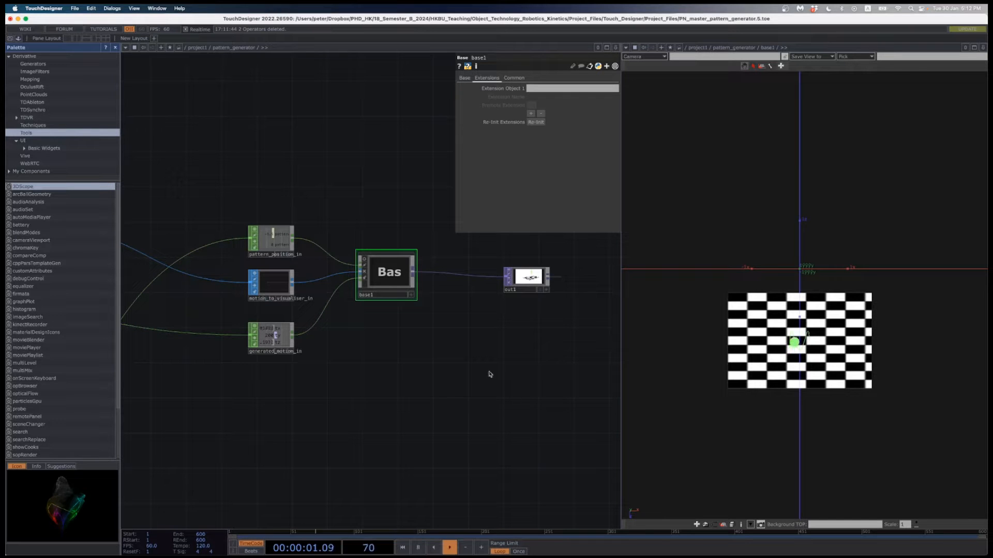
In the pattern_generator network, set the first Pattern Values number of the int2 widget to 1
scroll(434, 344, down, 10)
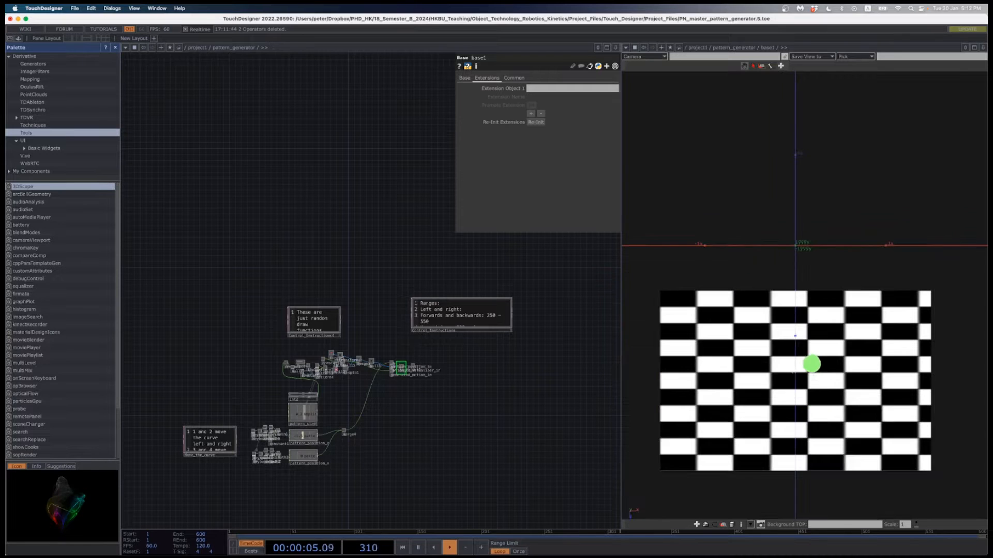
scroll(468, 406, up, 5)
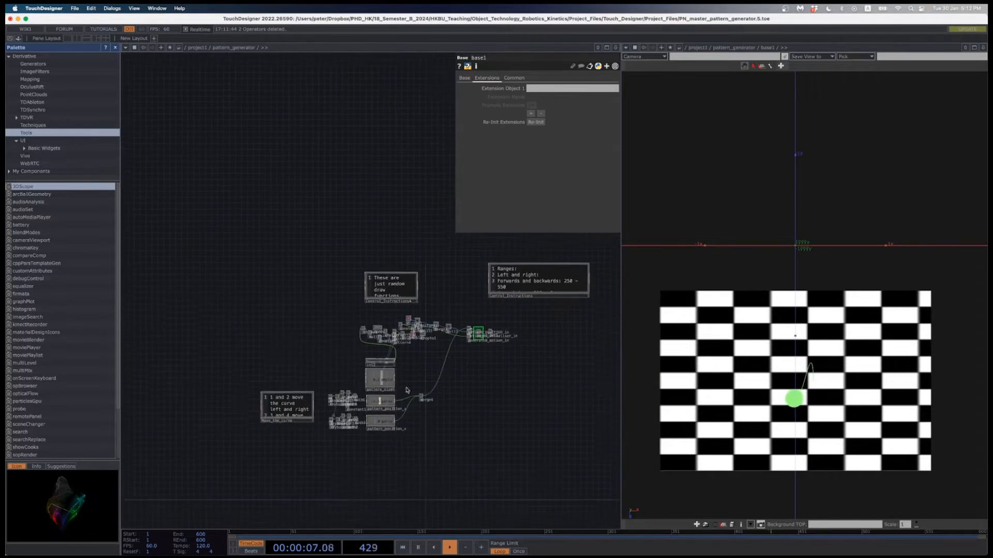
scroll(300, 348, up, 5)
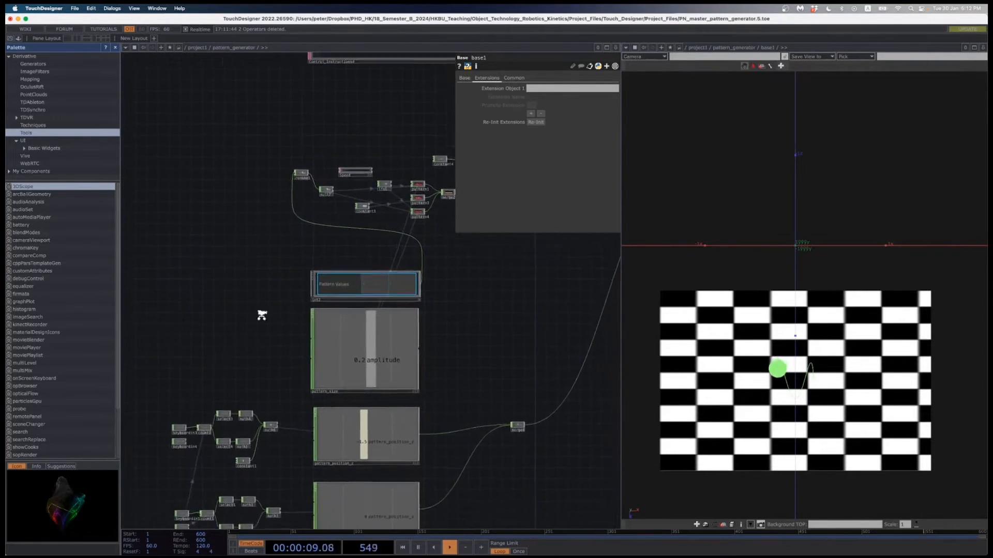
scroll(256, 368, down, 5)
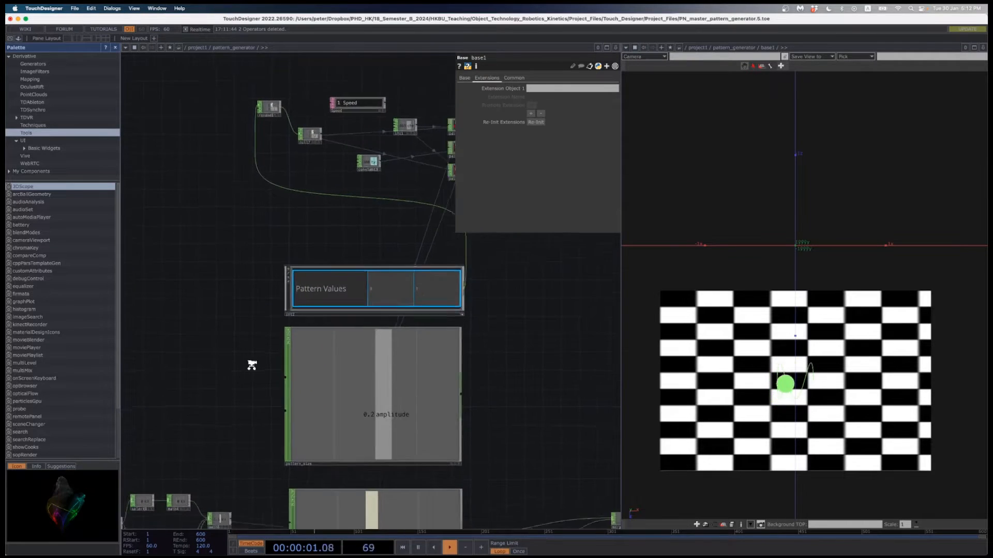
scroll(261, 371, up, 5)
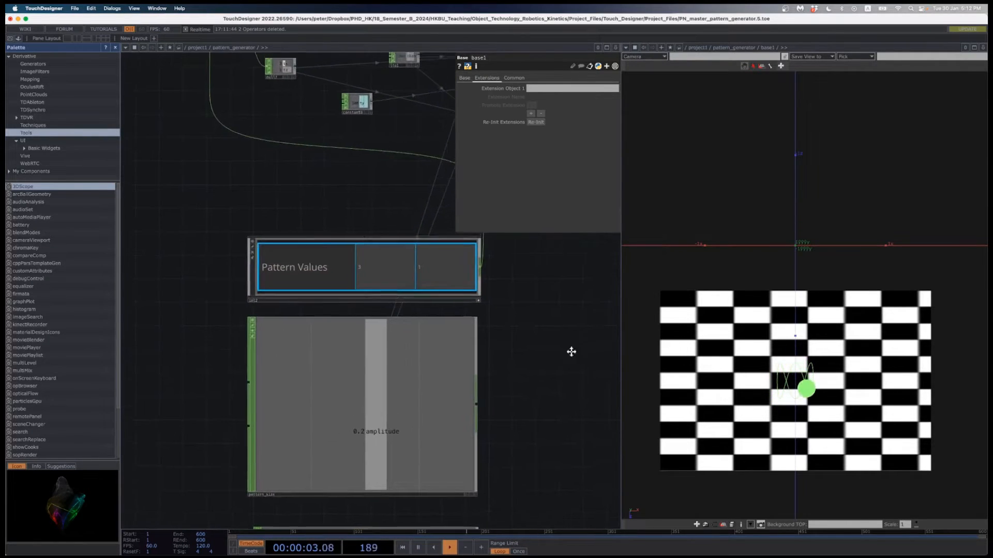
mouse_move(335, 300)
mouse_down()
mouse_move(319, 306)
mouse_move(350, 297)
mouse_move(334, 303)
mouse_up()
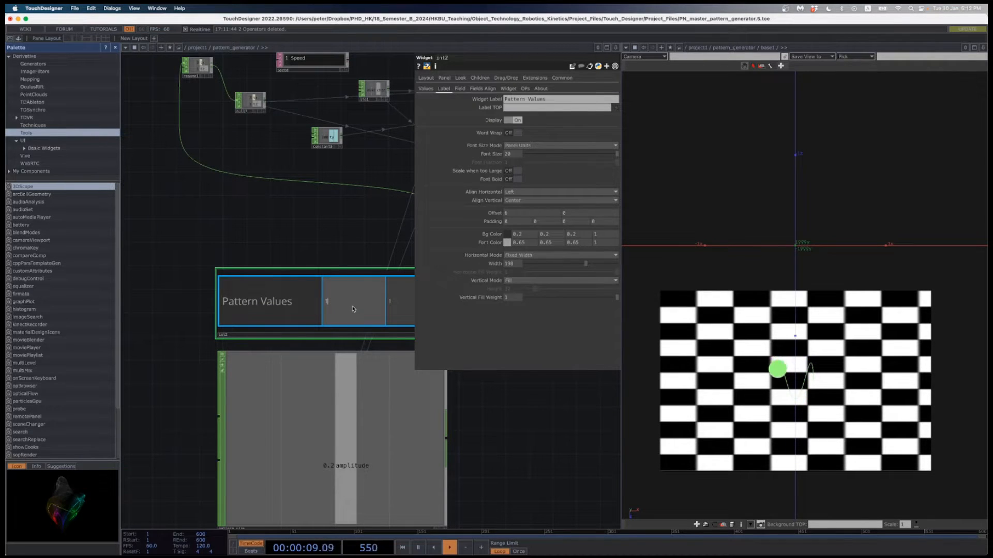
key(Return)
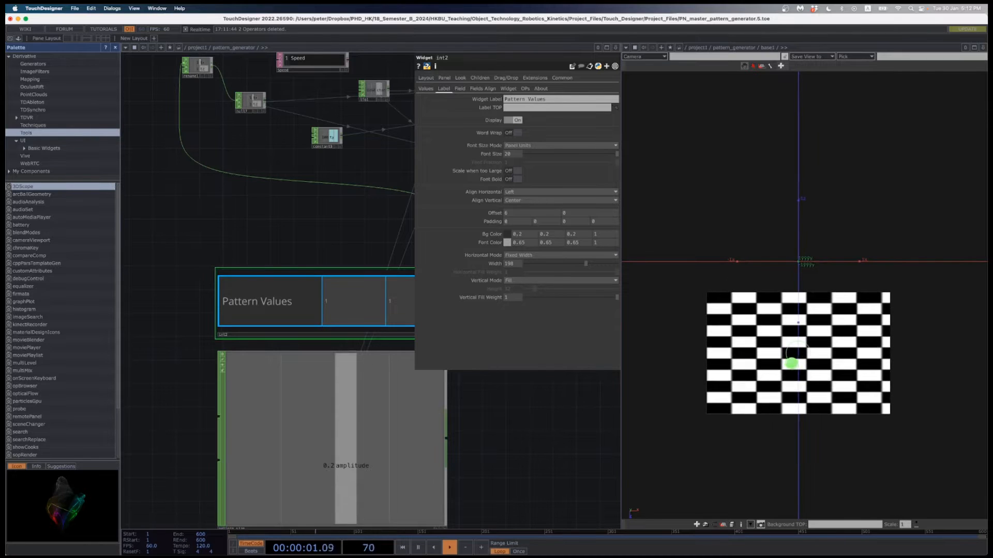
Switch to Chrome and examine the equations, frequency ratios and example figures in the Wikipedia article on Lissajous curves
key(super+Tab)
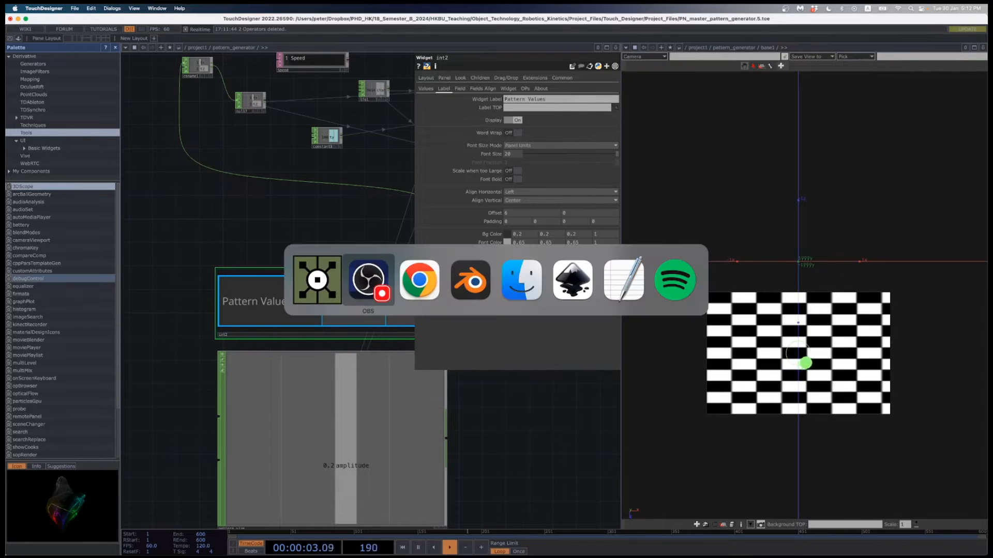
key(super+Tab)
key(super+Tab)
key(super+shift+Tab)
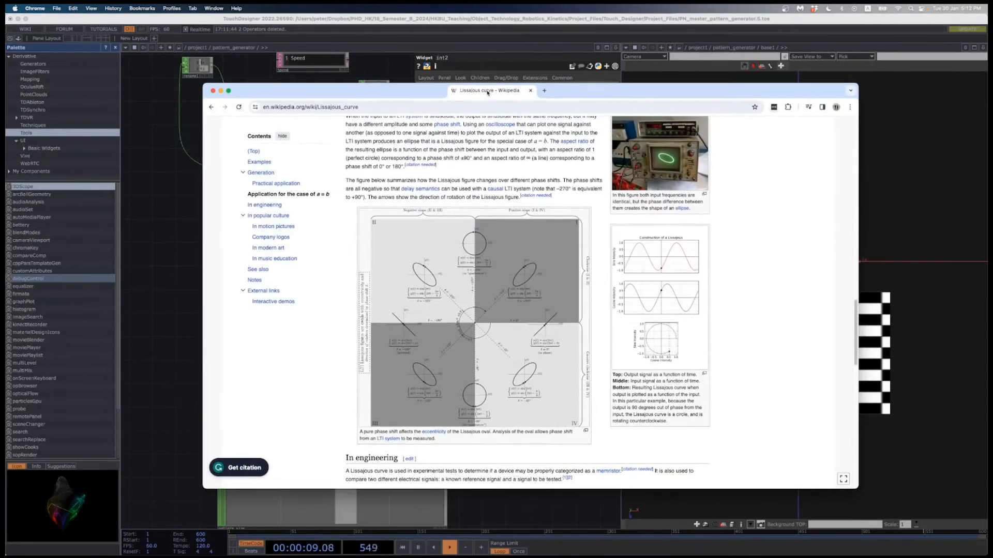
scroll(479, 226, up, 15)
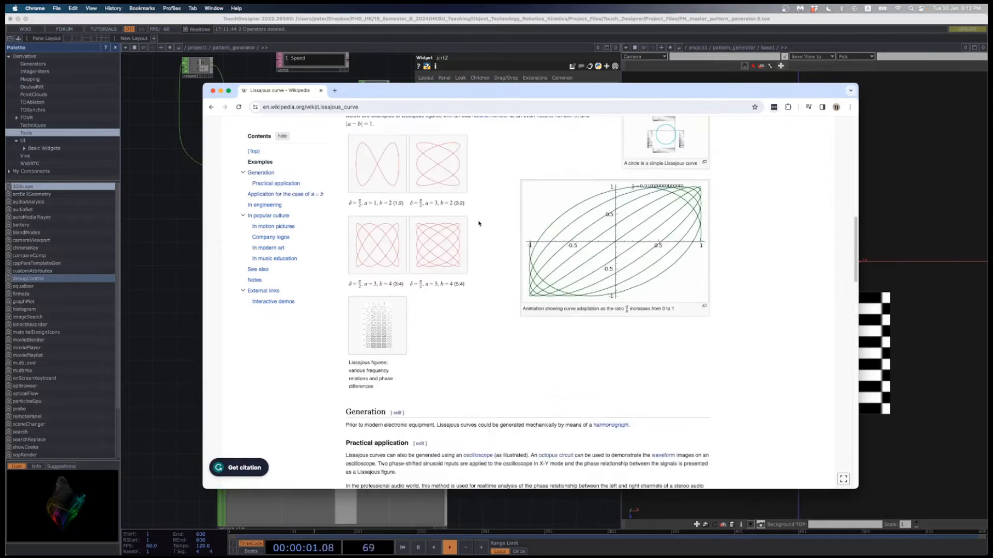
scroll(477, 231, up, 15)
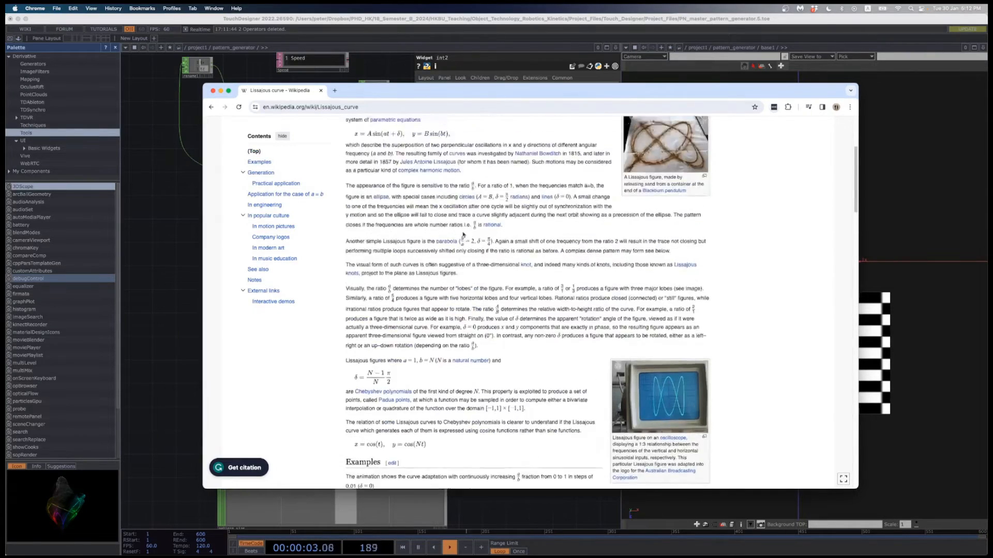
scroll(557, 300, down, 15)
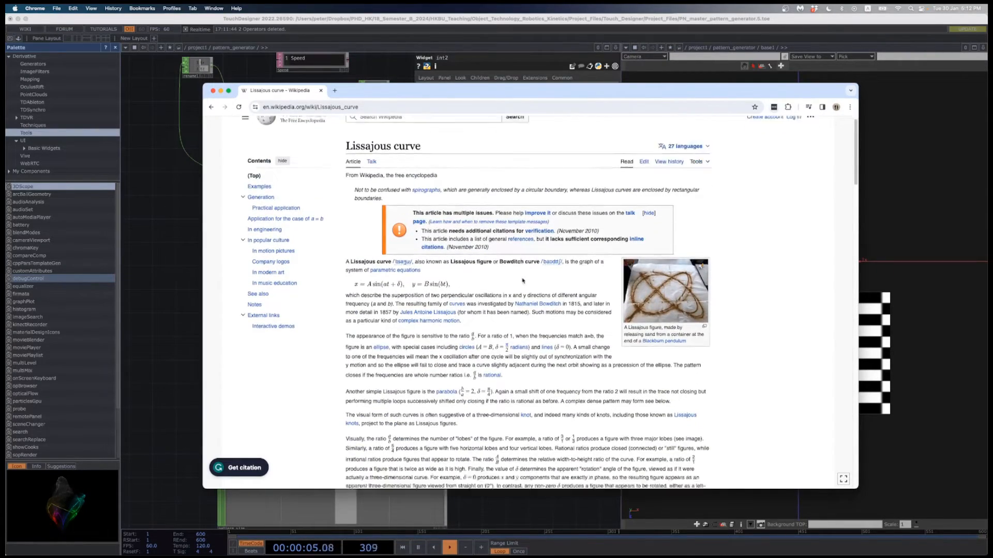
scroll(504, 285, down, 4)
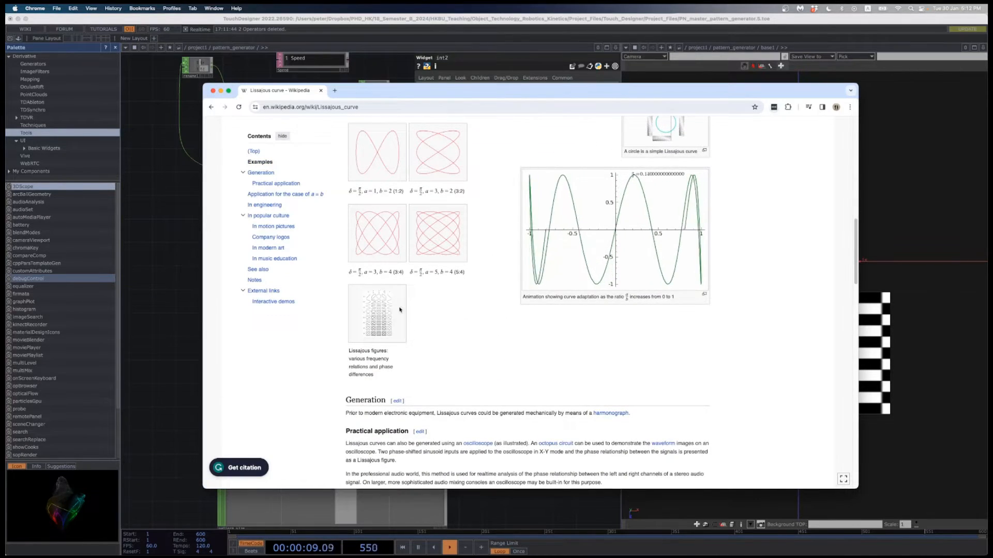
scroll(393, 292, up, 5)
scroll(418, 299, up, 4)
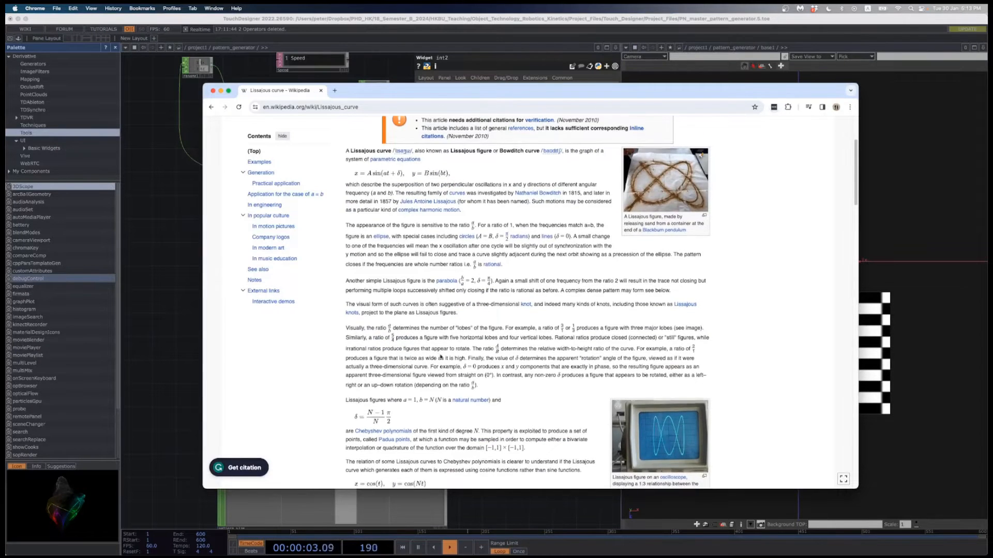
scroll(635, 393, down, 1)
scroll(627, 408, down, 5)
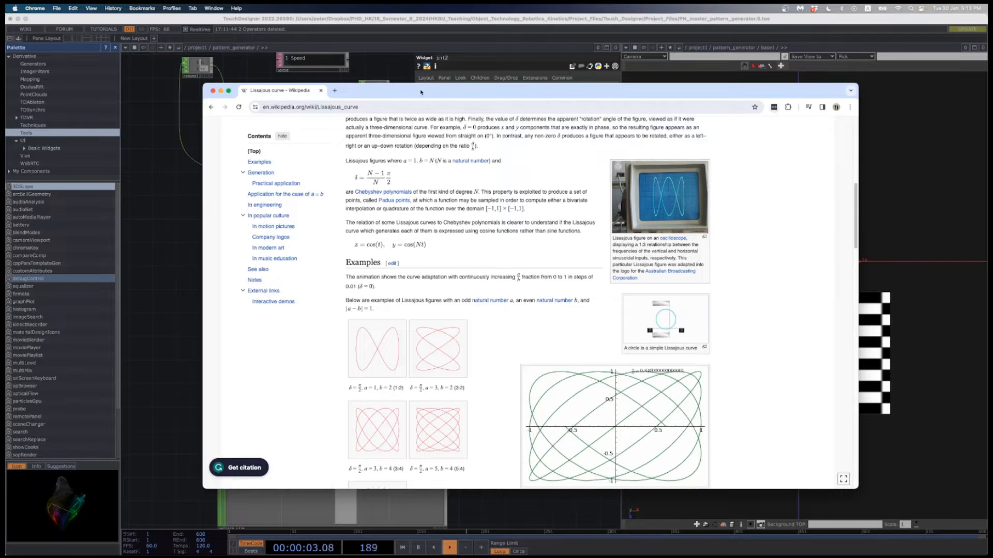
drag(421, 92, 0, 73)
Back in TouchDesigner, try different Pattern Values in the int2 widget, including 1 and 4, and finish with 3 and 1
drag(516, 419, 457, 440)
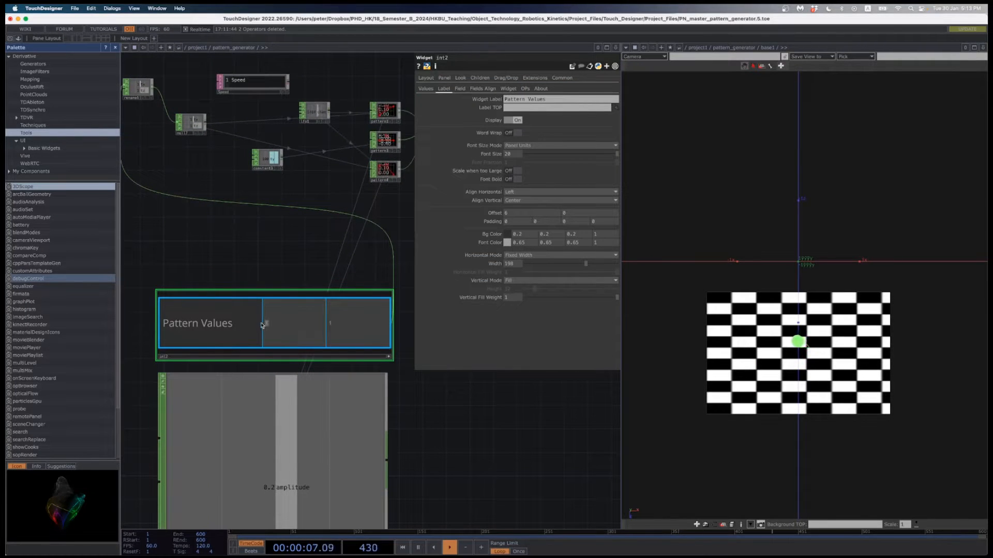
text(2)
click(442, 408)
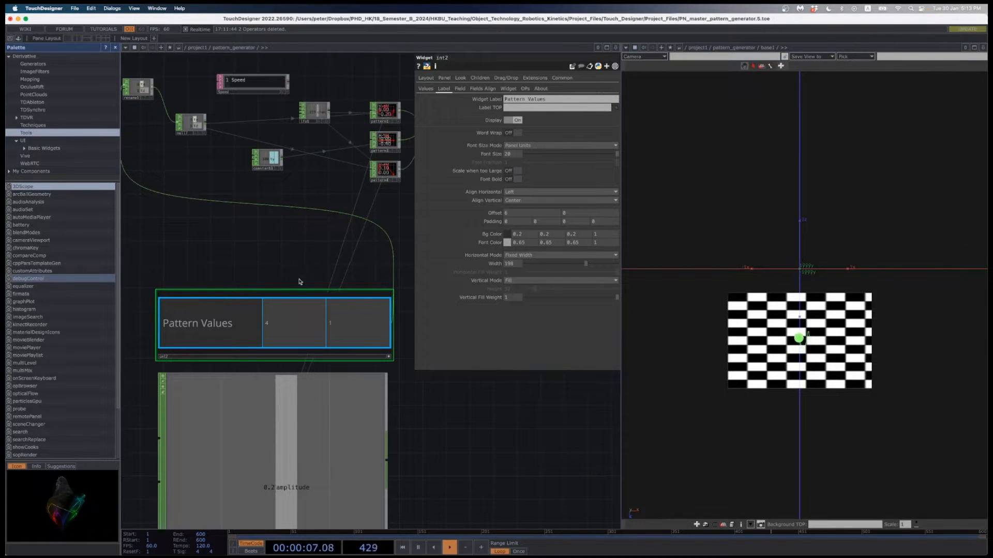
scroll(298, 281, up, 3)
scroll(285, 310, down, 3)
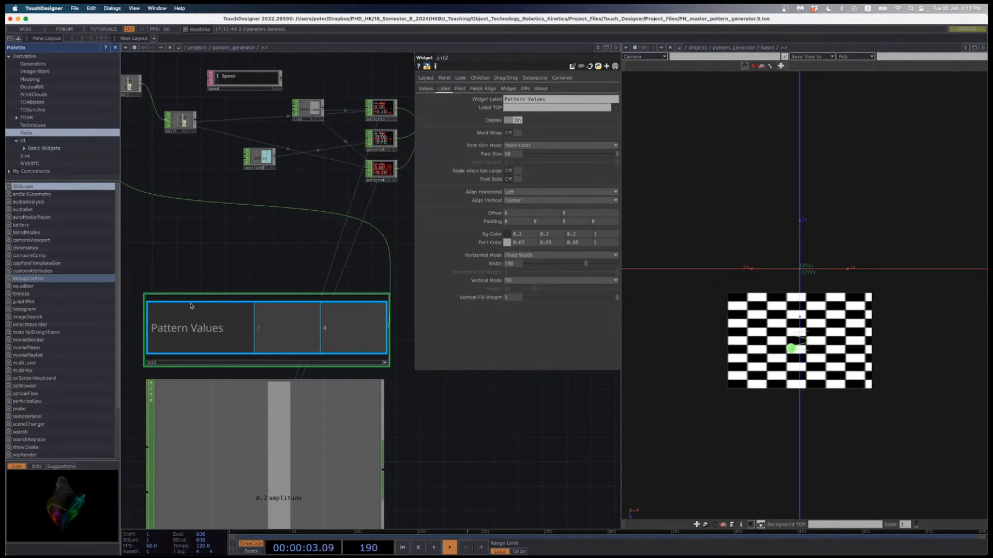
click(322, 329)
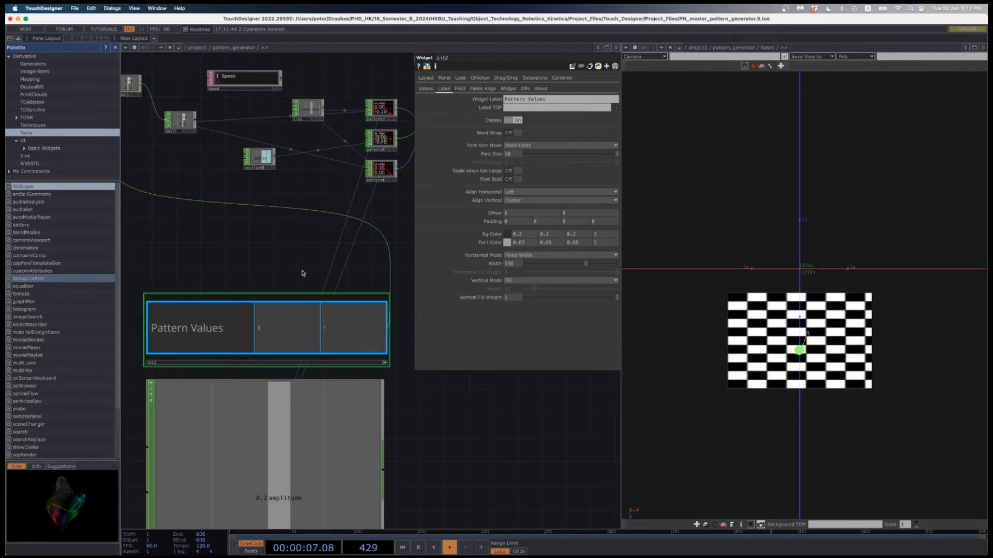
Examine the parameters of the pattern1, pattern4 and pattern3 operators and their connections into merge2
scroll(303, 273, up, 6)
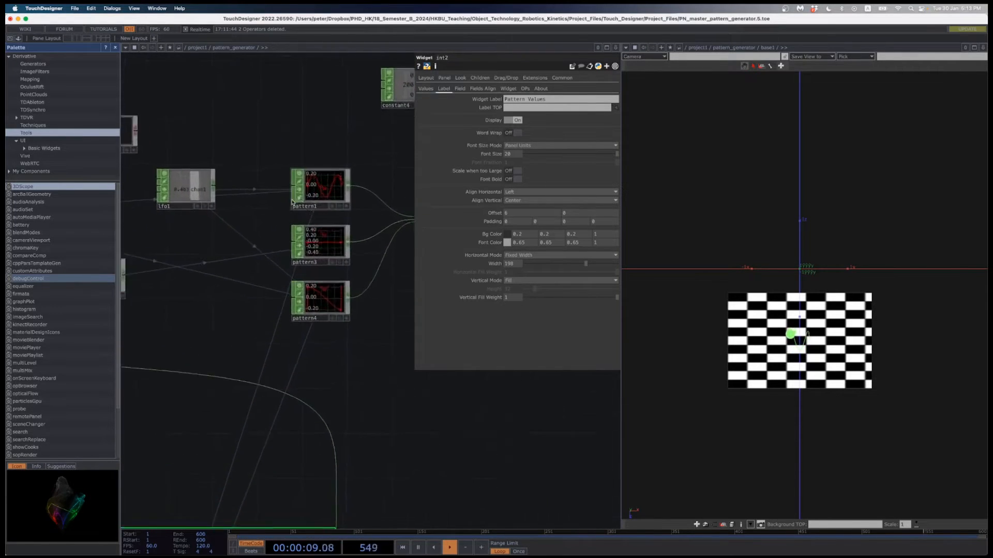
scroll(293, 202, up, 2)
click(299, 194)
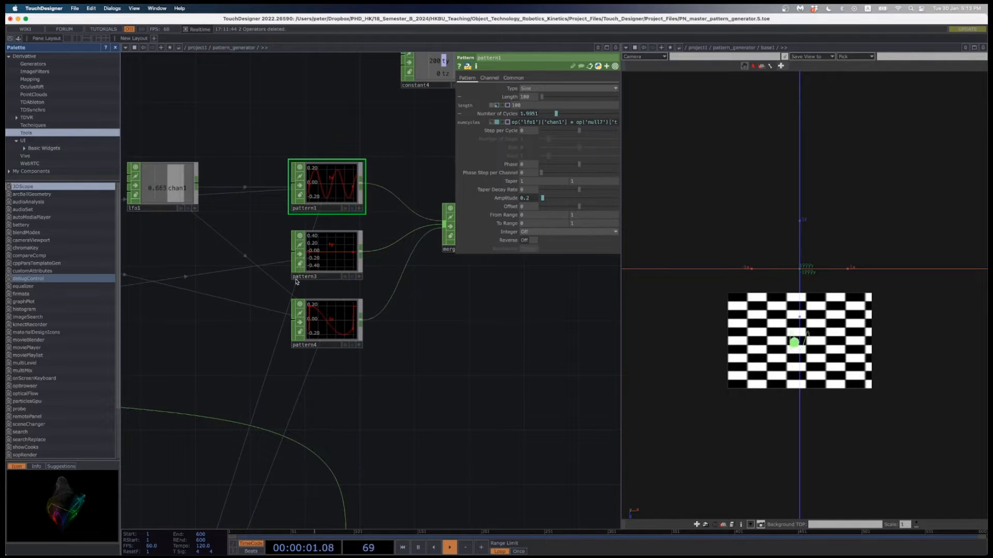
drag(444, 317, 444, 343)
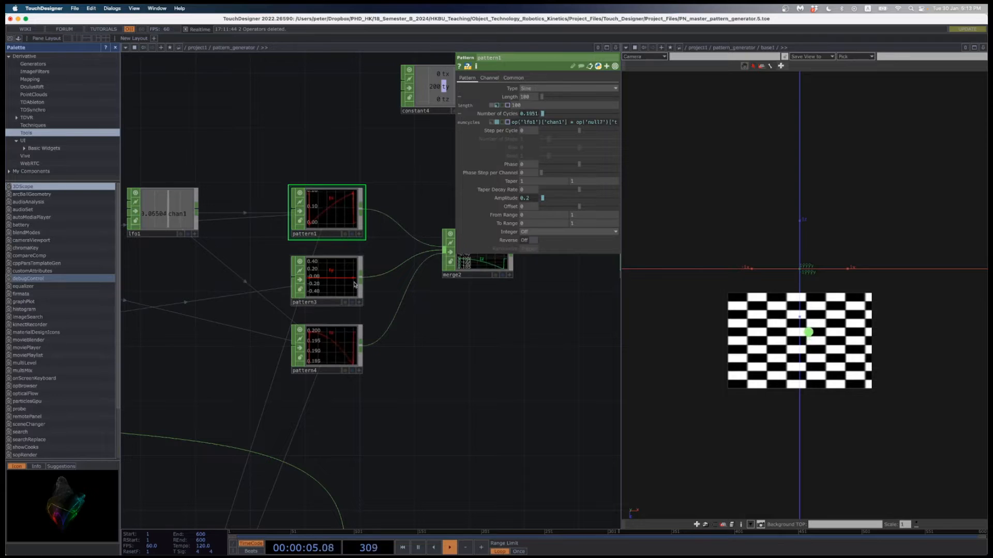
click(317, 344)
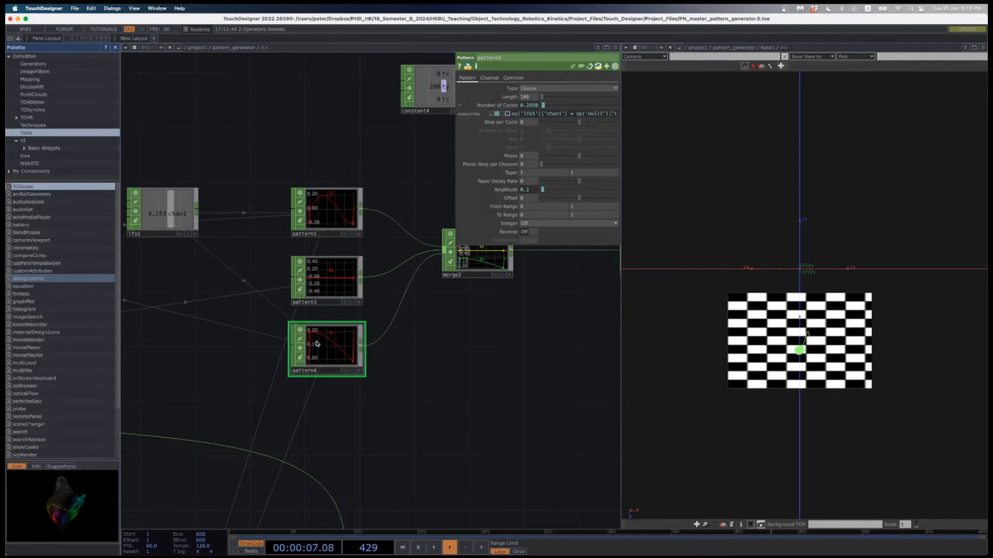
scroll(340, 327, up, 3)
click(370, 236)
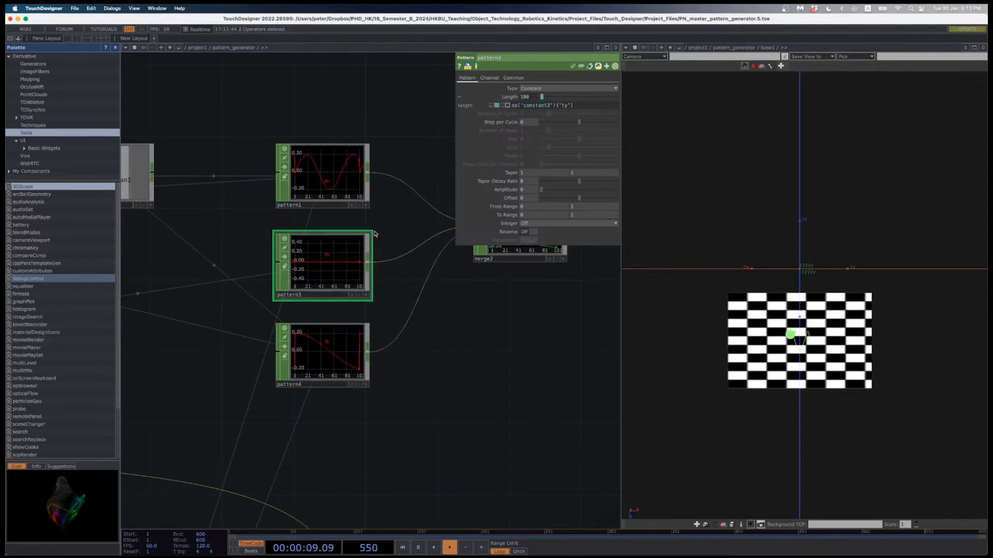
scroll(406, 321, down, 5)
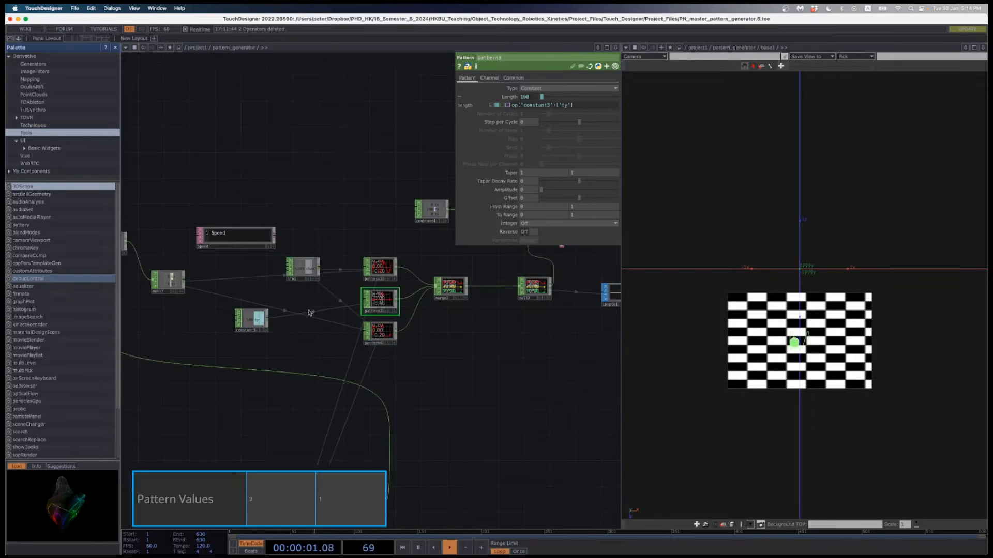
scroll(271, 309, up, 2)
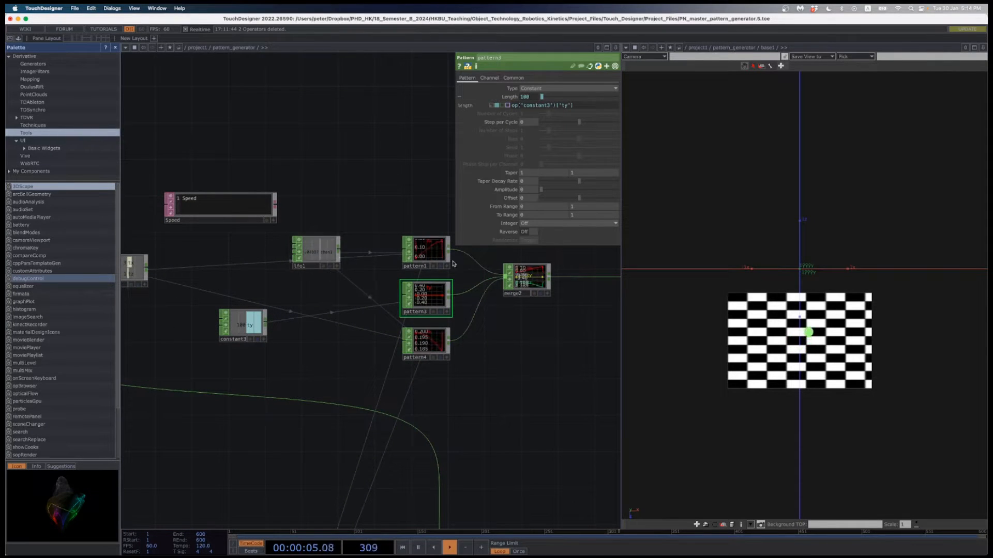
drag(520, 367, 458, 388)
scroll(799, 356, up, 3)
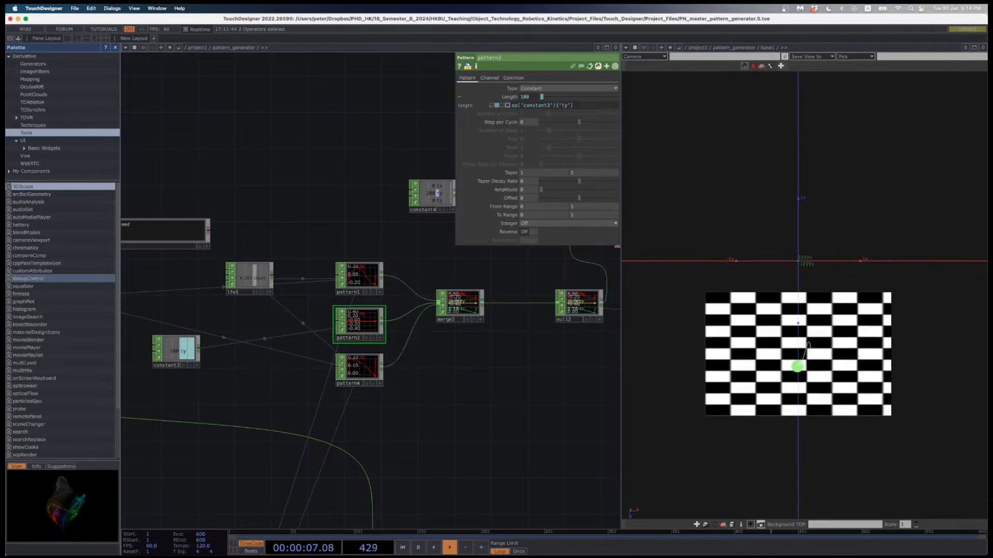
Change the pattern1 operator's Type to Triangle and inspect the resulting curve in the geometry viewer
click(369, 278)
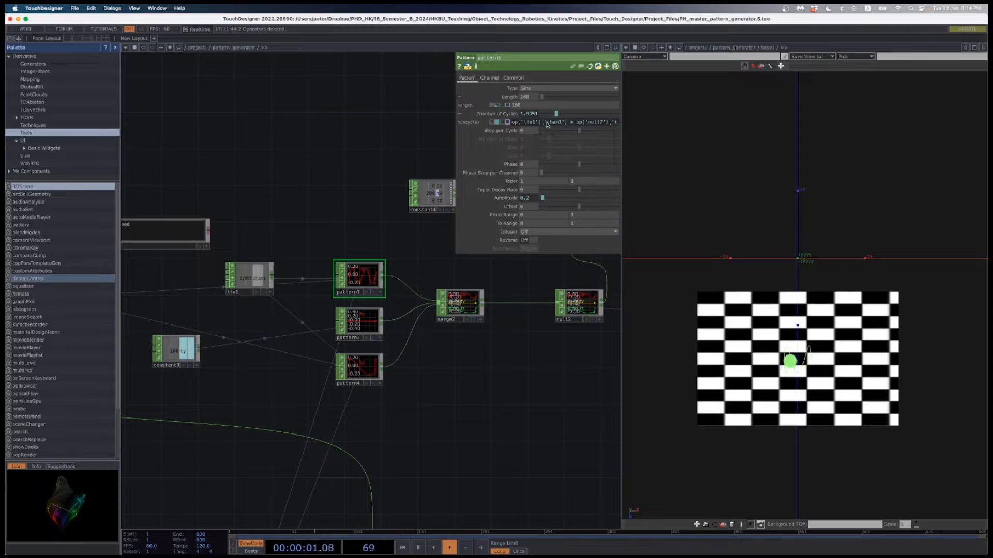
click(546, 89)
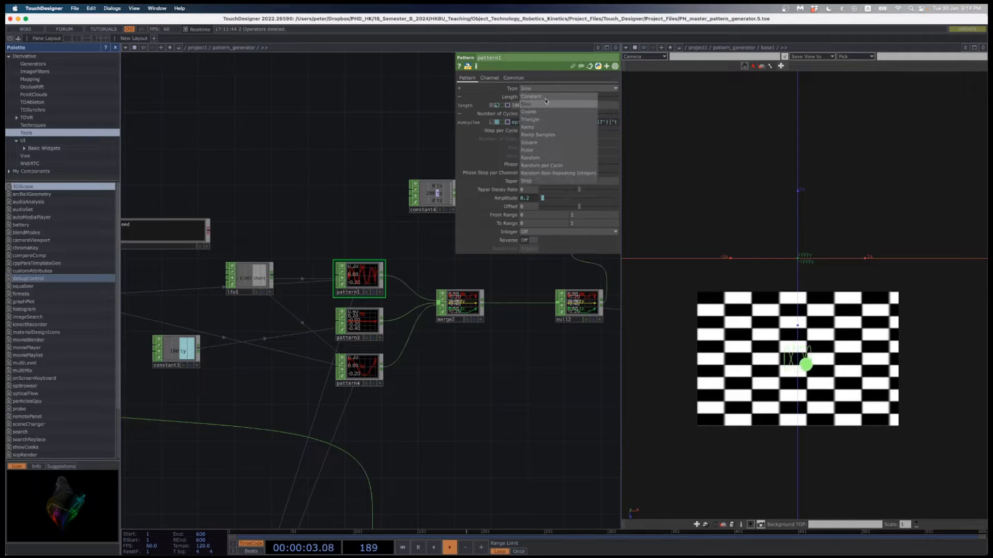
click(546, 120)
scroll(810, 366, up, 3)
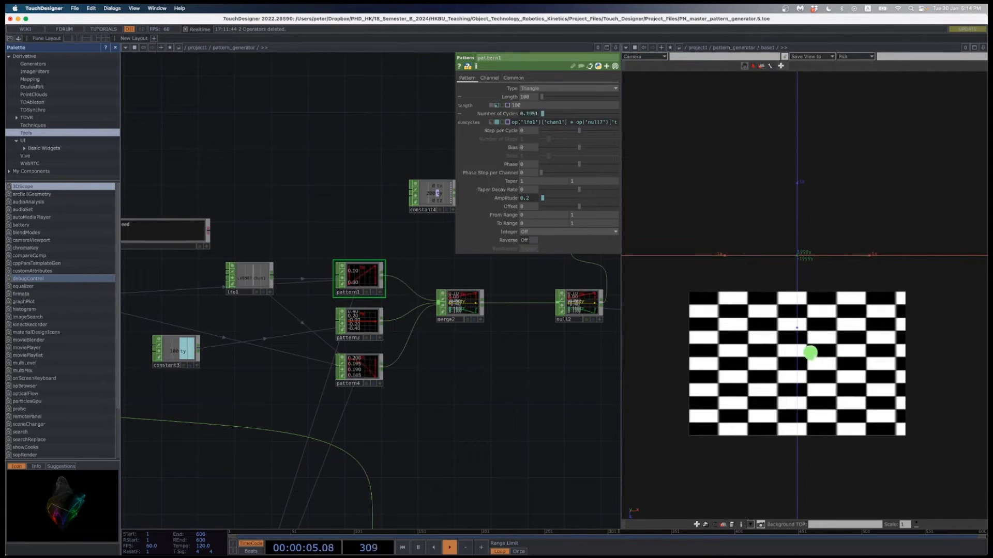
scroll(743, 367, down, 1)
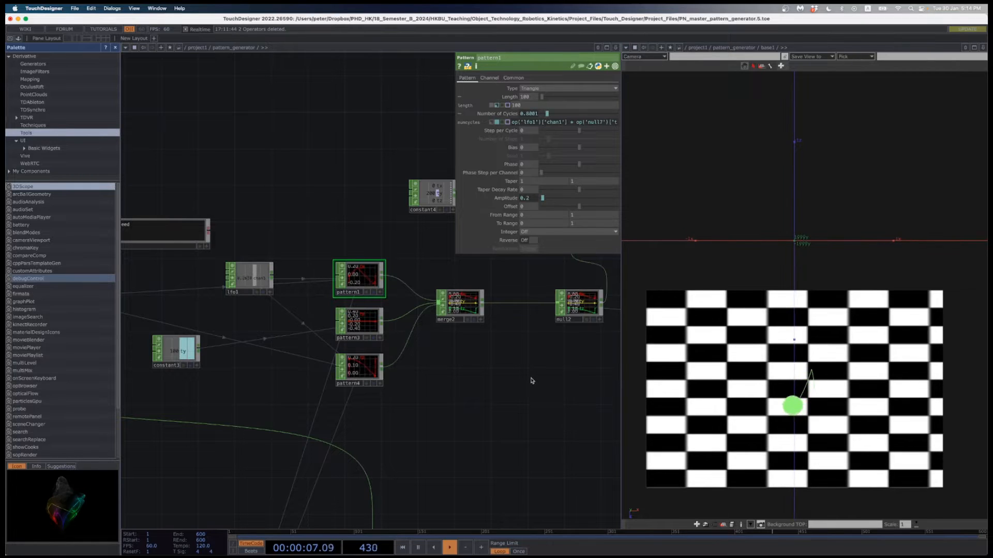
scroll(532, 381, down, 5)
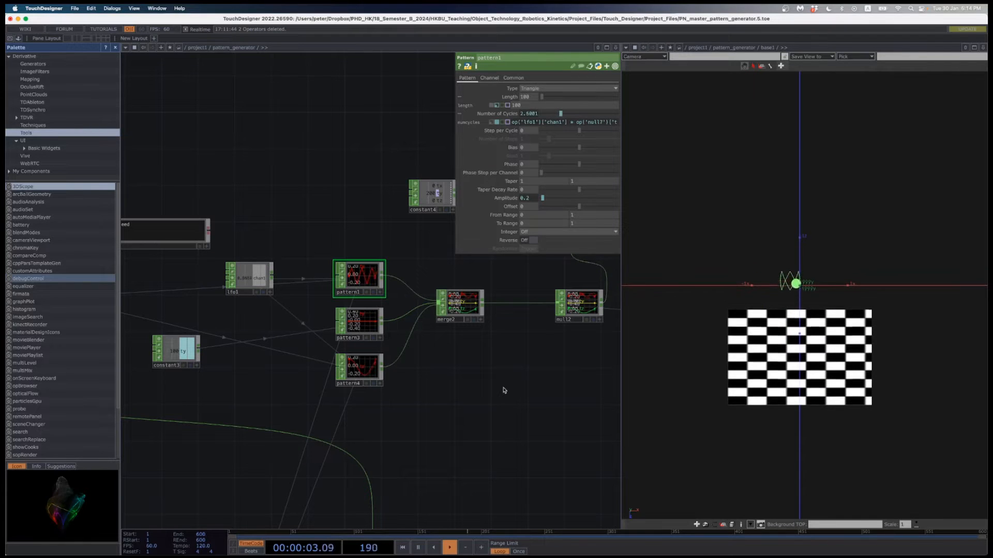
scroll(778, 283, up, 4)
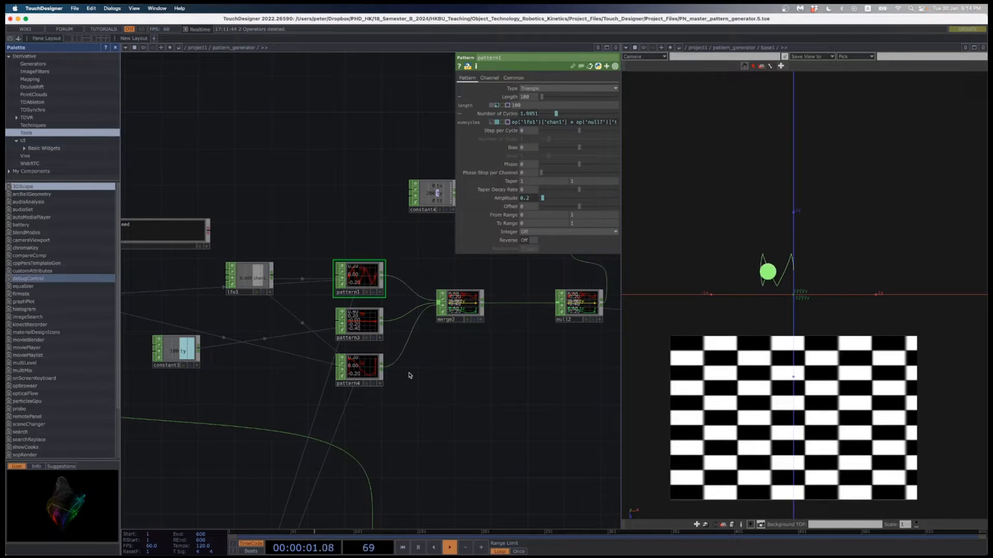
Change the pattern4 operator's Type to Triangle
click(365, 371)
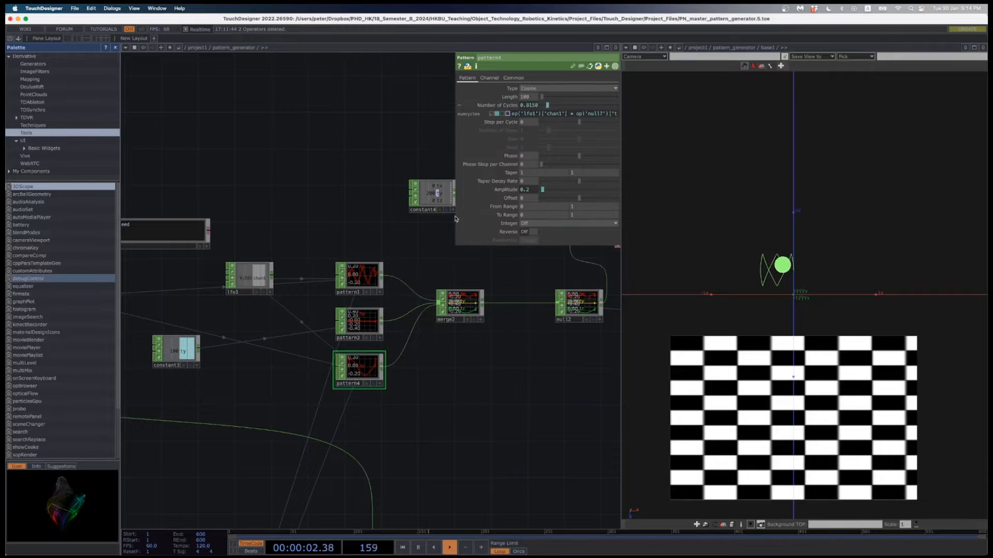
click(553, 88)
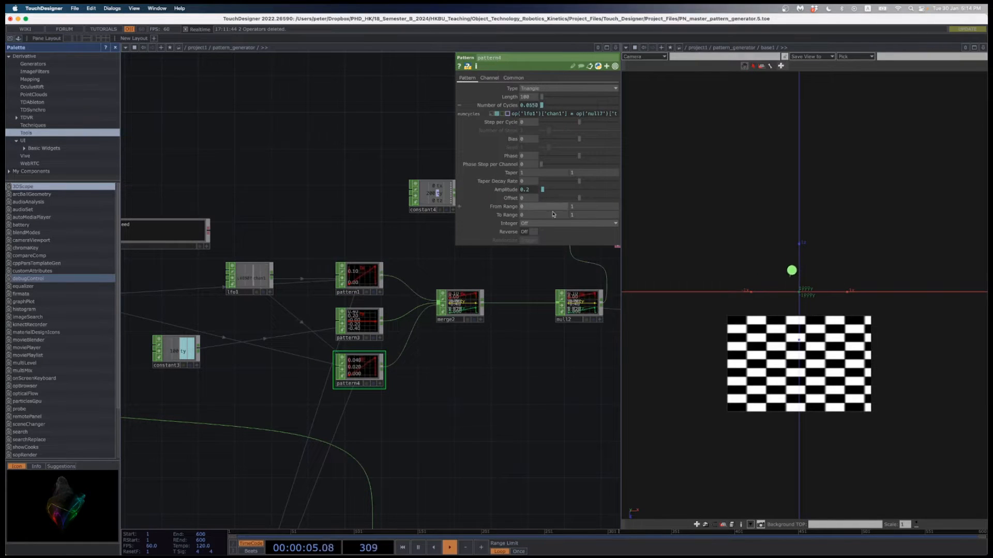
Try the Ramp type on the pattern4 operator and inspect the resulting curve in the geometry viewer
scroll(784, 273, up, 3)
scroll(784, 273, up, 1)
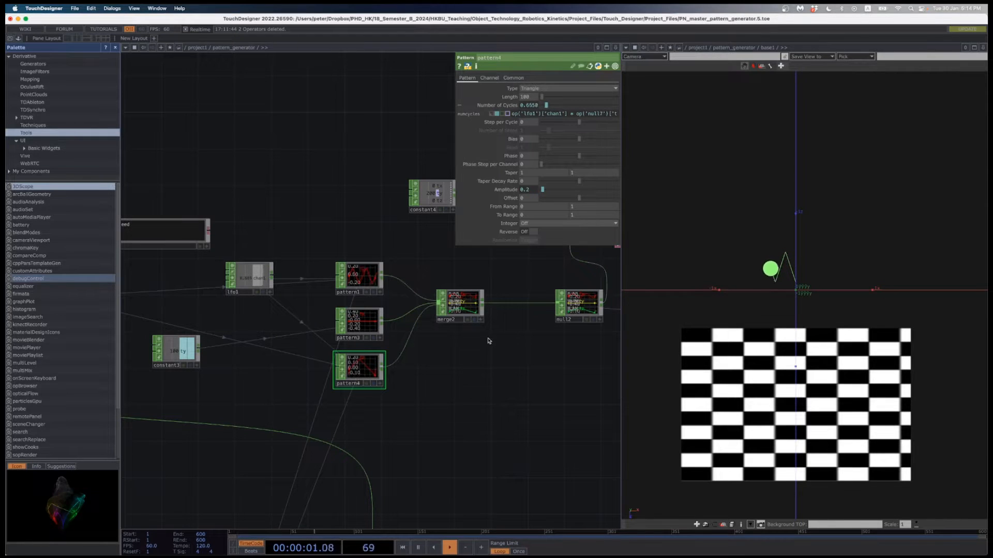
click(535, 89)
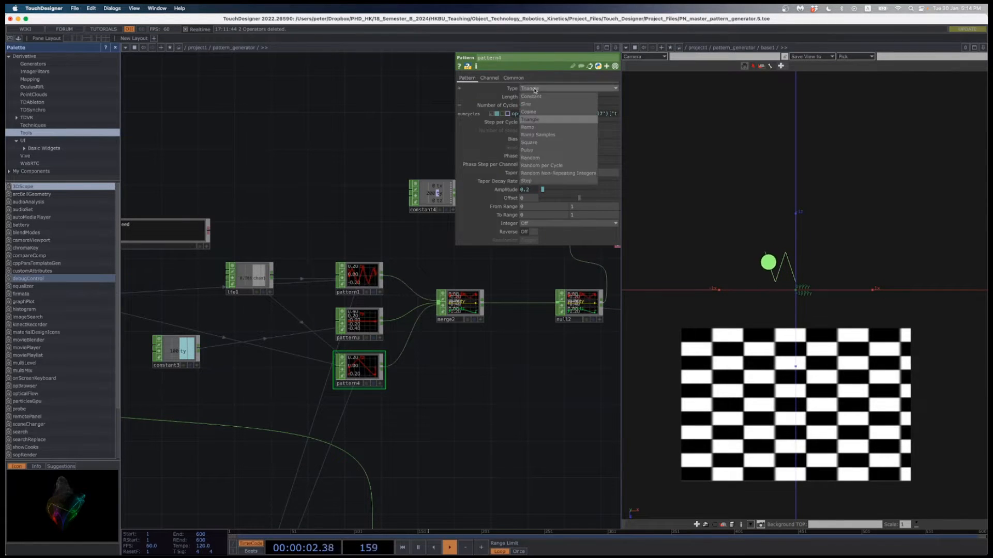
click(528, 127)
scroll(807, 267, up, 3)
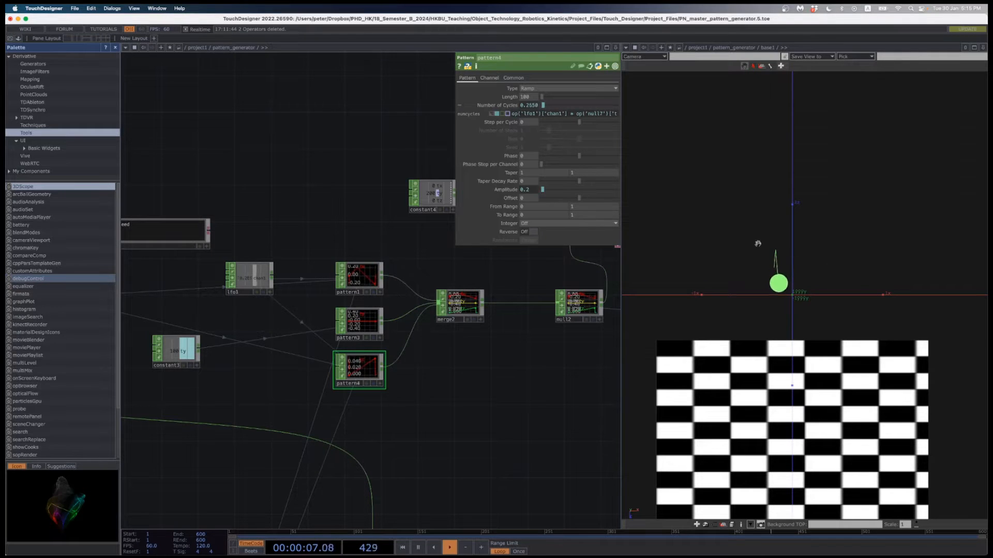
Change the pattern4 operator's Type to Cosine and inspect the resulting curve
click(551, 88)
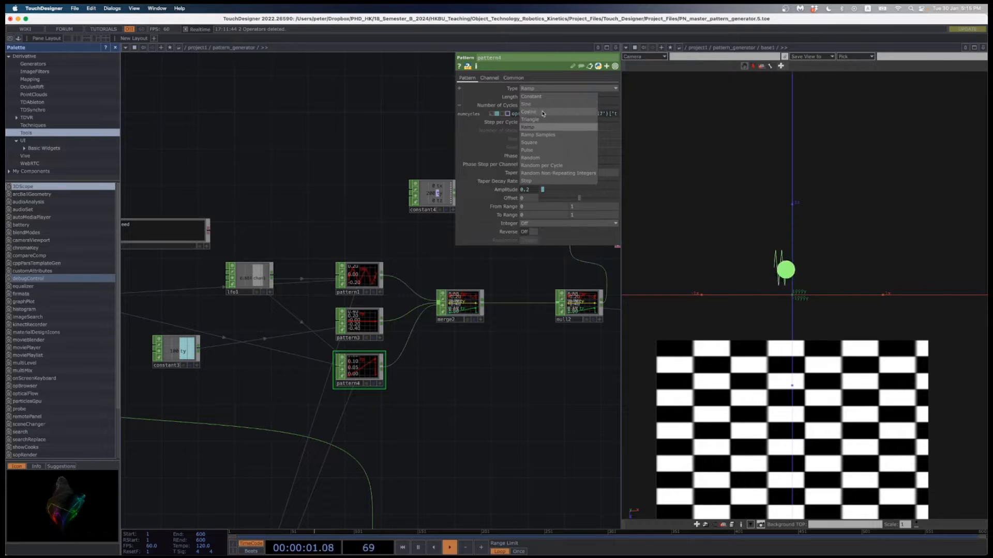
click(546, 111)
scroll(745, 259, up, 5)
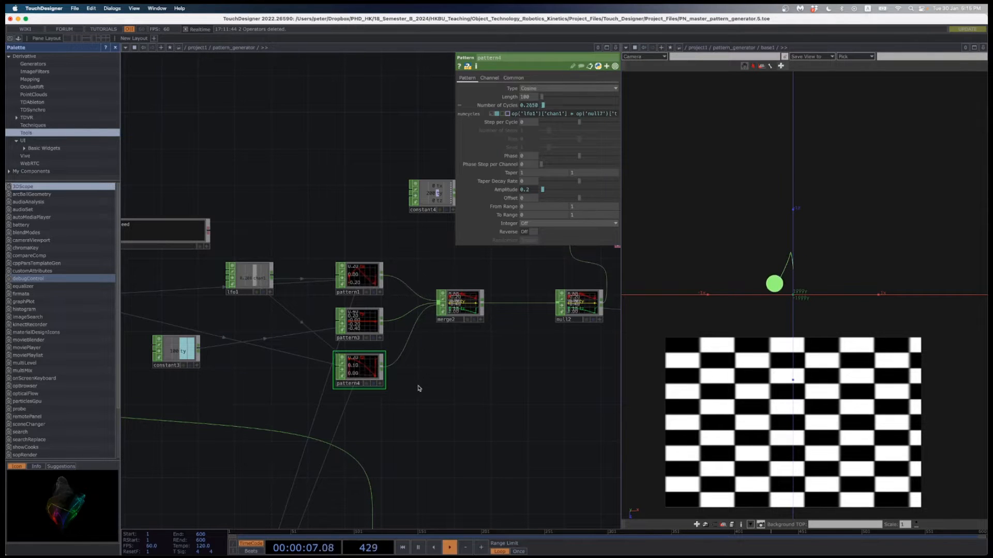
Set the Pattern Values in the int2 widget to 1 and 6
scroll(431, 407, down, 1)
scroll(431, 407, down, 3)
drag(452, 375, 505, 292)
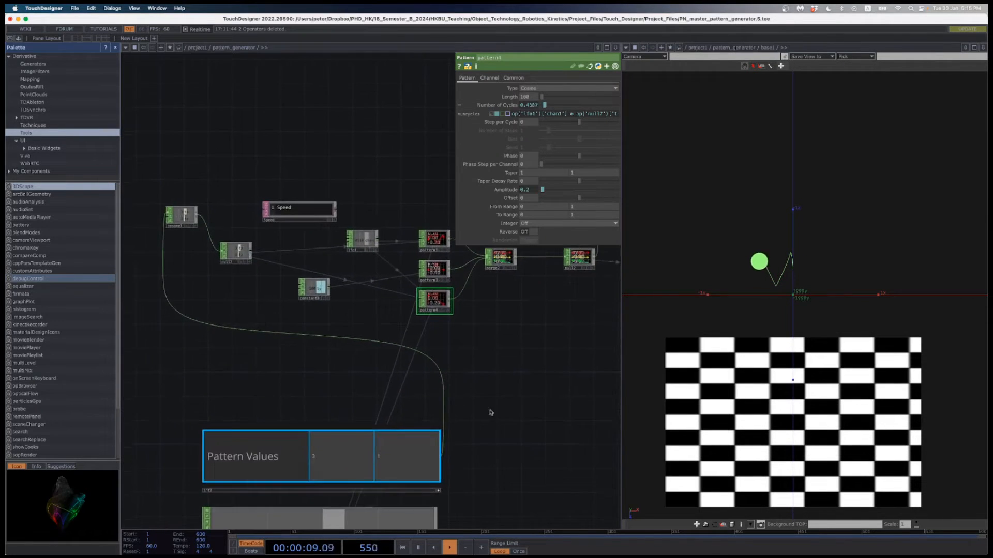
drag(492, 413, 500, 386)
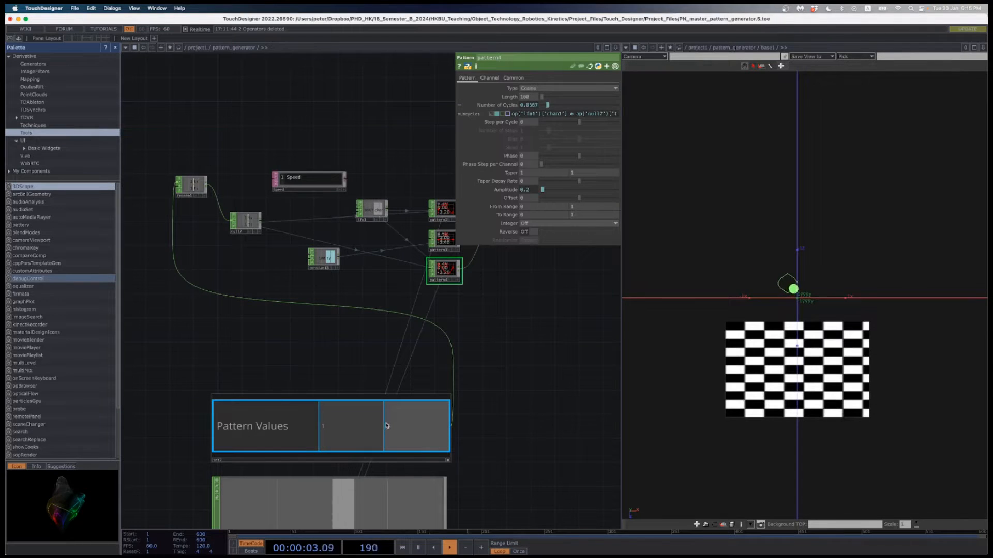
scroll(720, 302, up, 5)
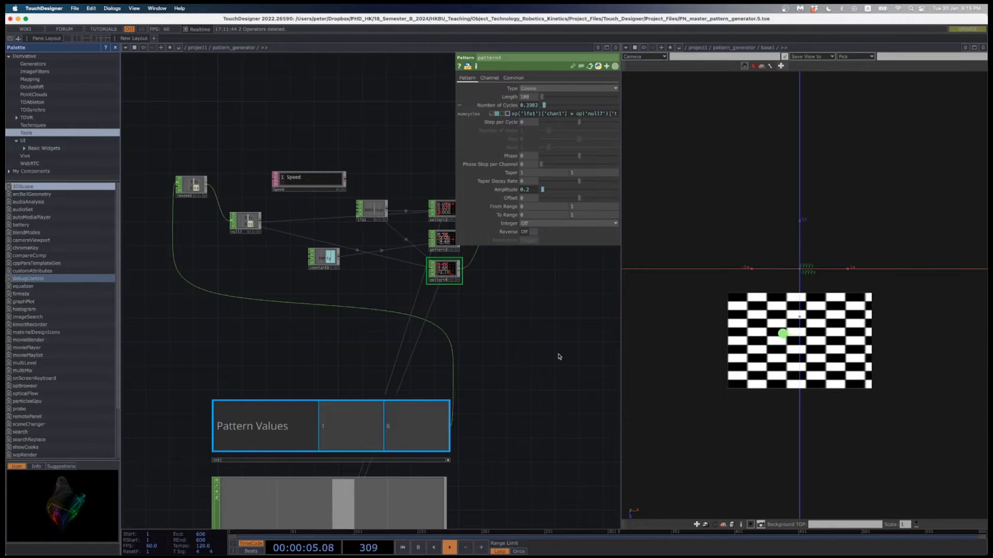
Examine the pattern_size and pattern position constants and the keyboard, count, select and math operators feeding pattern_position_z
middle_drag(533, 386, 509, 418)
drag(548, 382, 530, 273)
drag(518, 383, 547, 327)
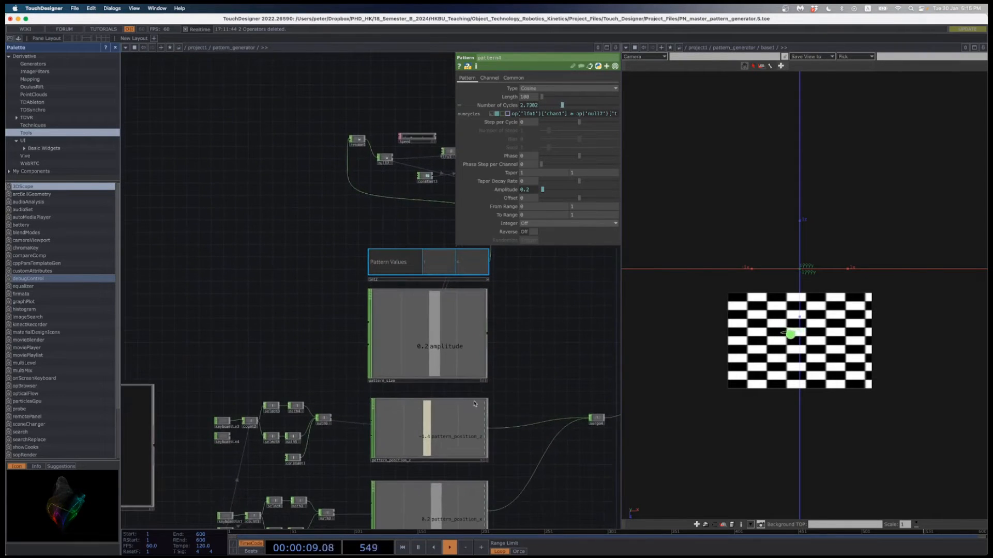
scroll(444, 414, down, 1)
scroll(293, 427, up, 6)
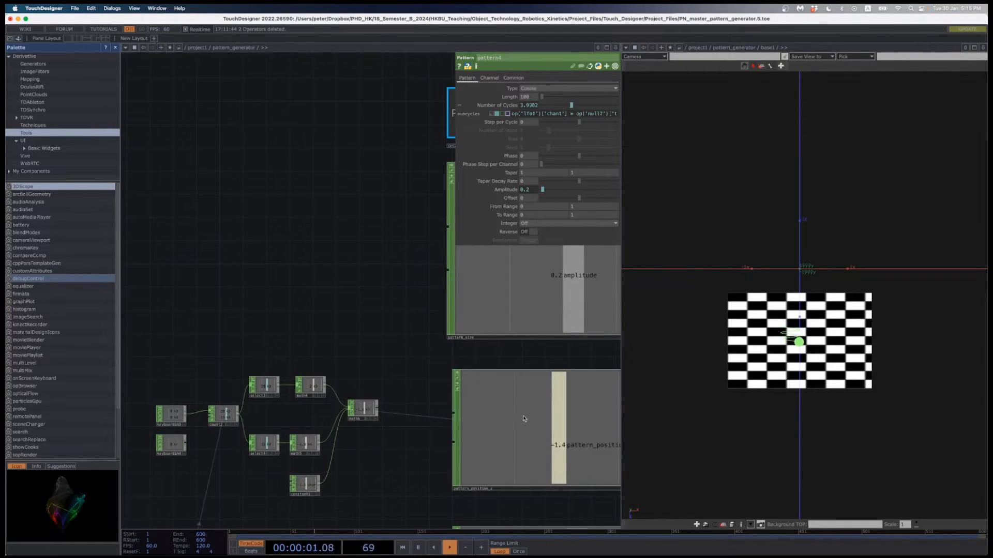
scroll(377, 407, up, 5)
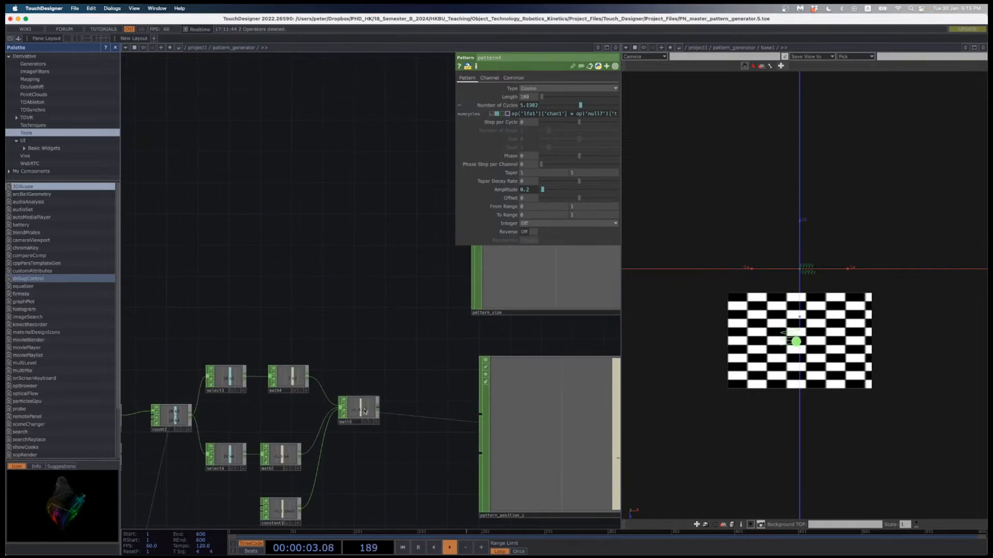
scroll(403, 343, down, 4)
drag(373, 342, 301, 408)
scroll(386, 335, down, 4)
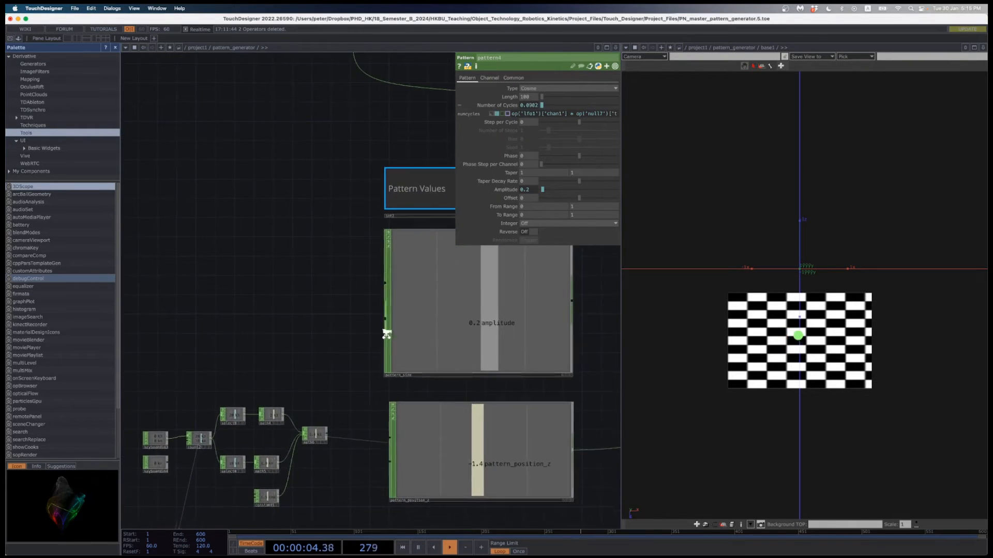
Try an amplitude of 0.4 in the pattern_size constant and return it to 0.2
click(450, 328)
drag(599, 280, 480, 351)
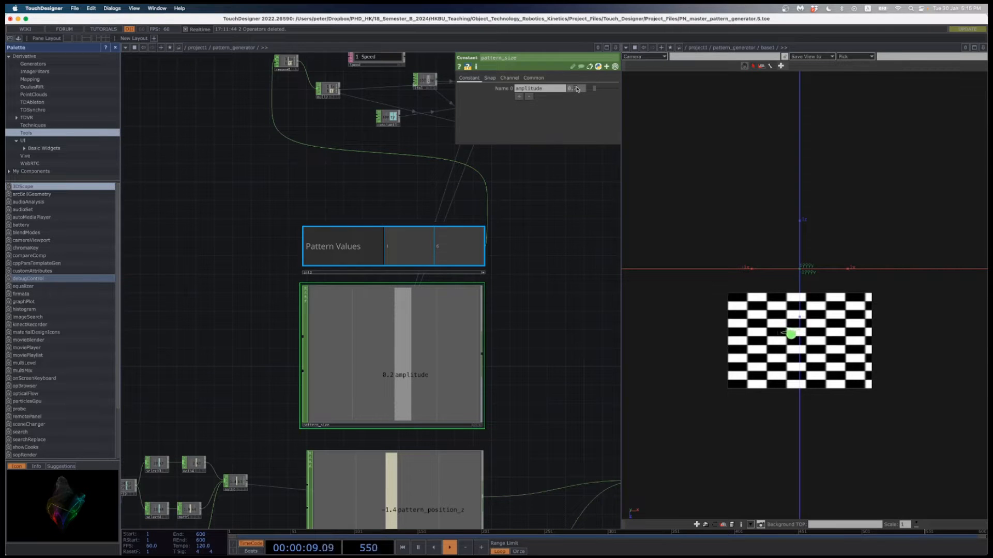
text(4)
key(Return)
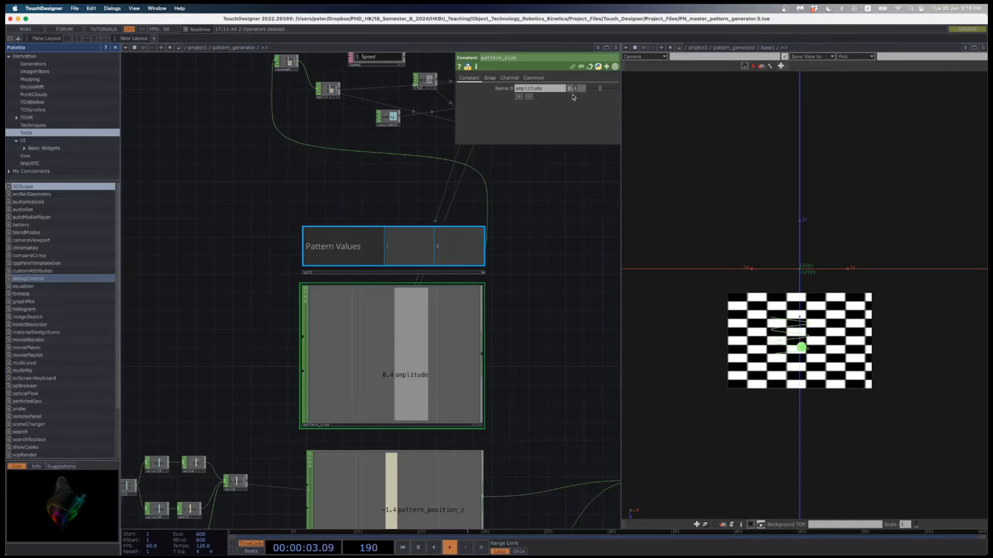
text(2)
key(Return)
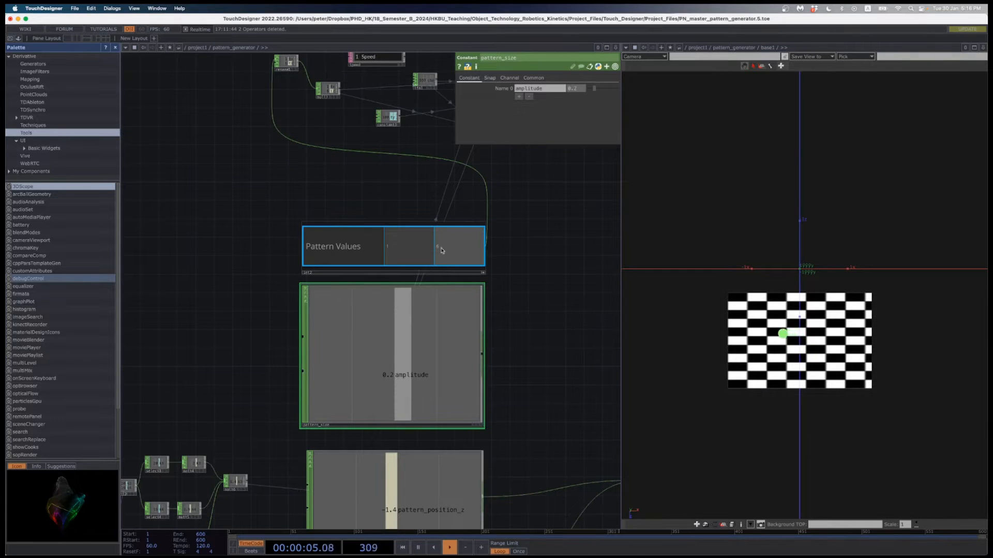
Change the pattern1 operator's Type to Sine and check the parameters of pattern4
scroll(532, 288, down, 6)
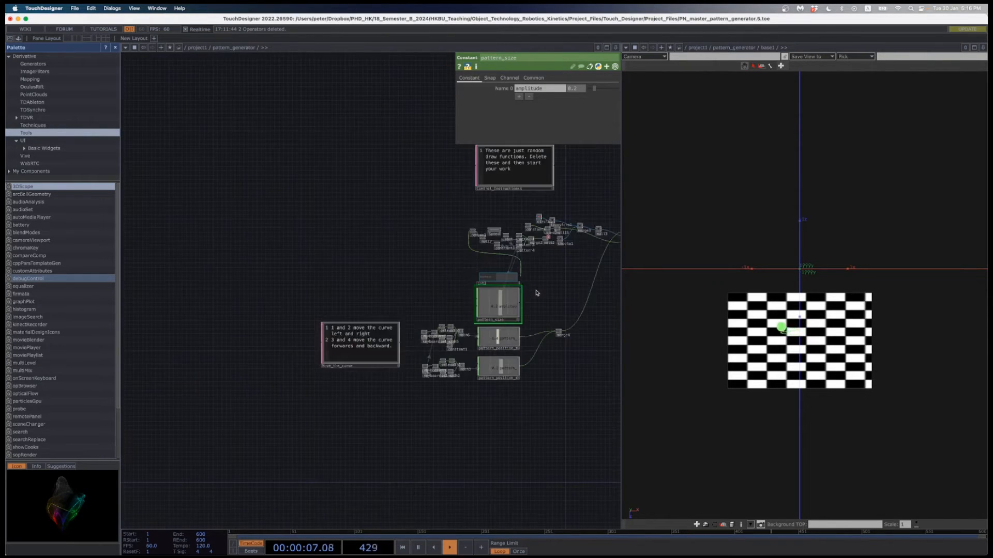
scroll(489, 312, up, 8)
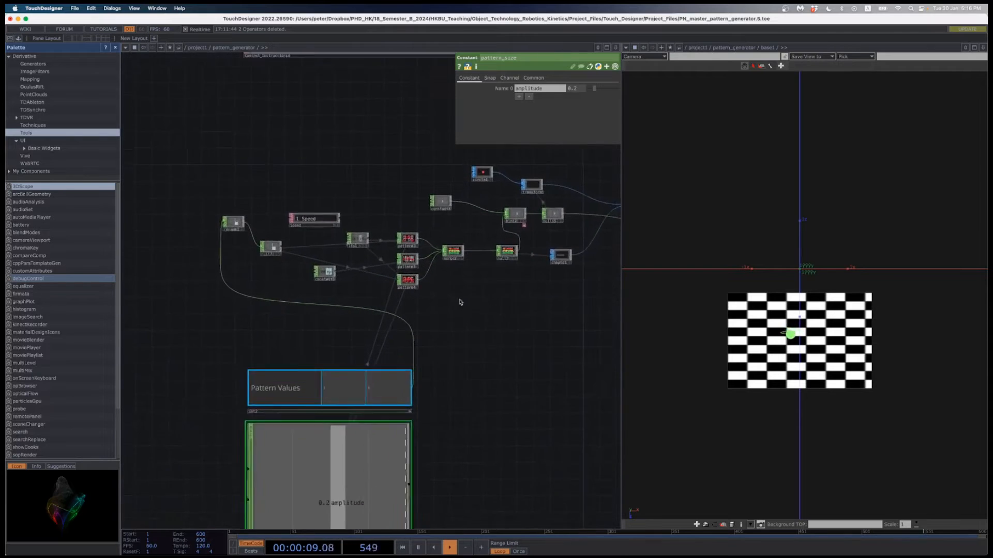
click(402, 234)
scroll(402, 234, up, 2)
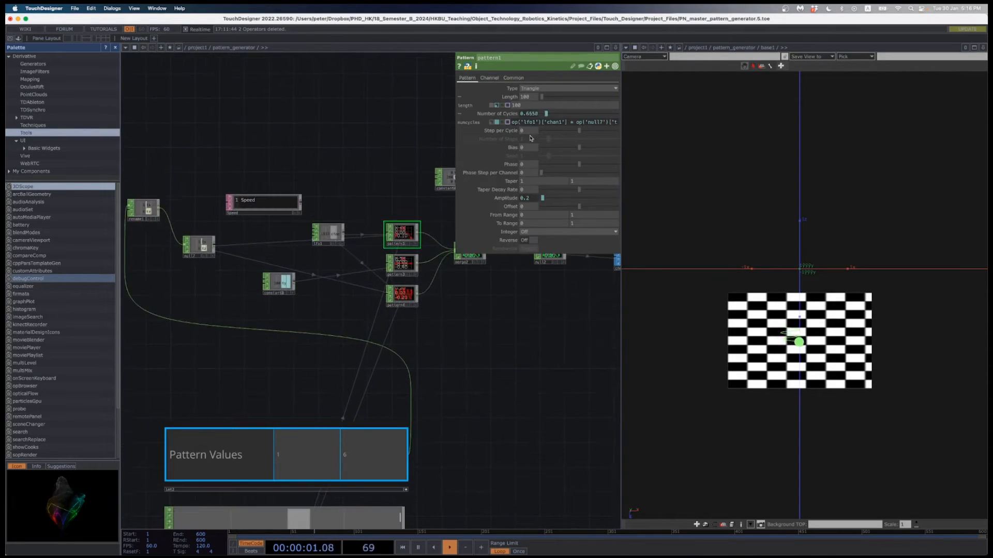
click(552, 89)
click(526, 104)
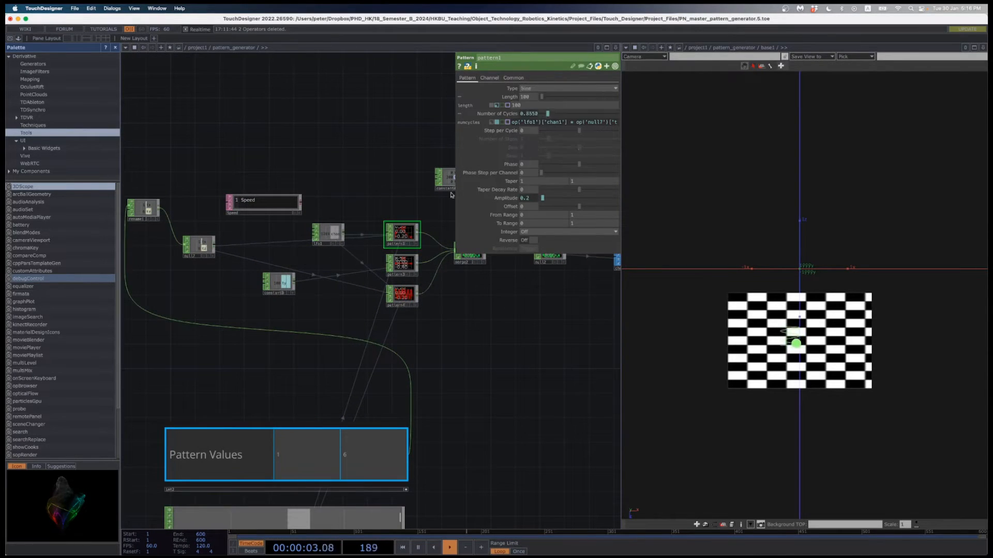
click(407, 295)
scroll(512, 357, down, 5)
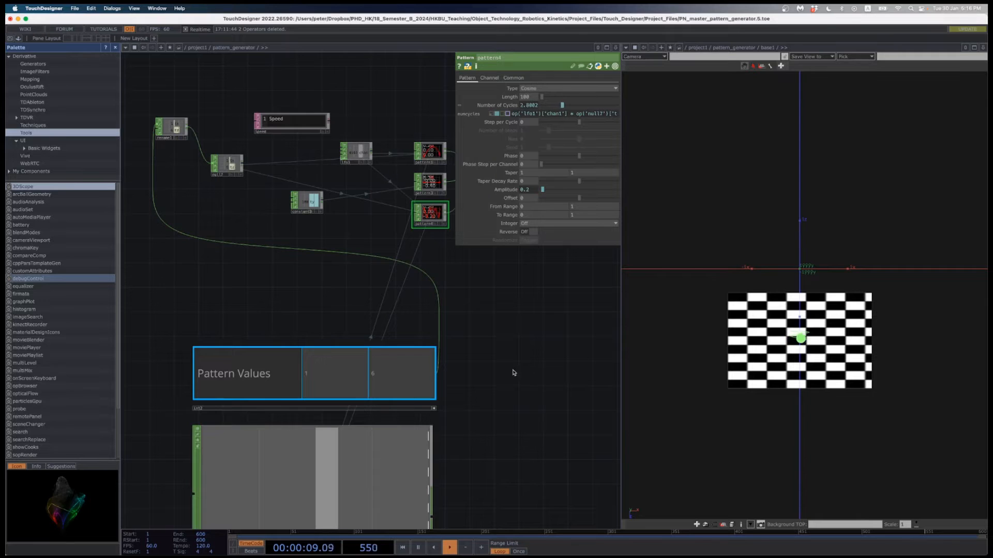
Find the base1 component downstream of the pattern network and enter it
scroll(513, 372, down, 8)
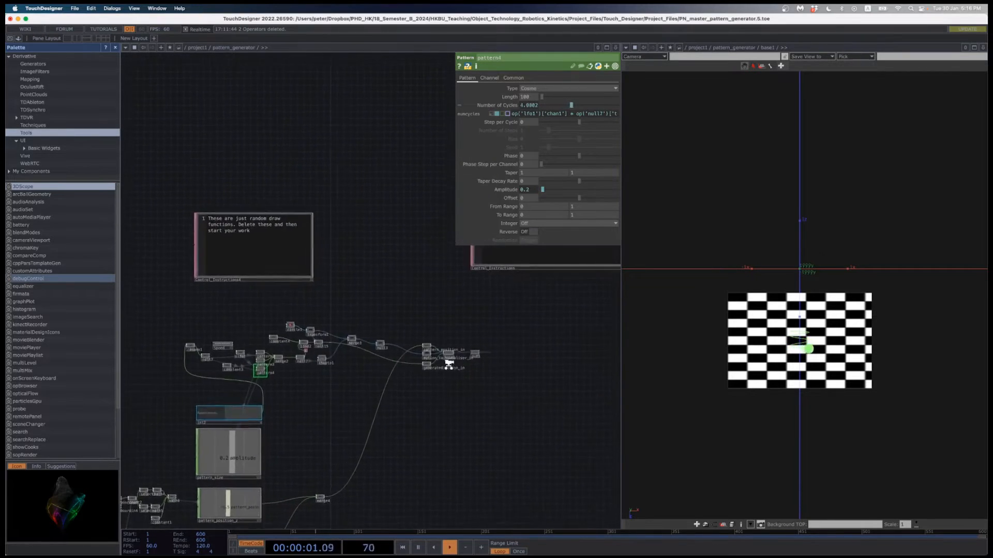
scroll(449, 365, up, 8)
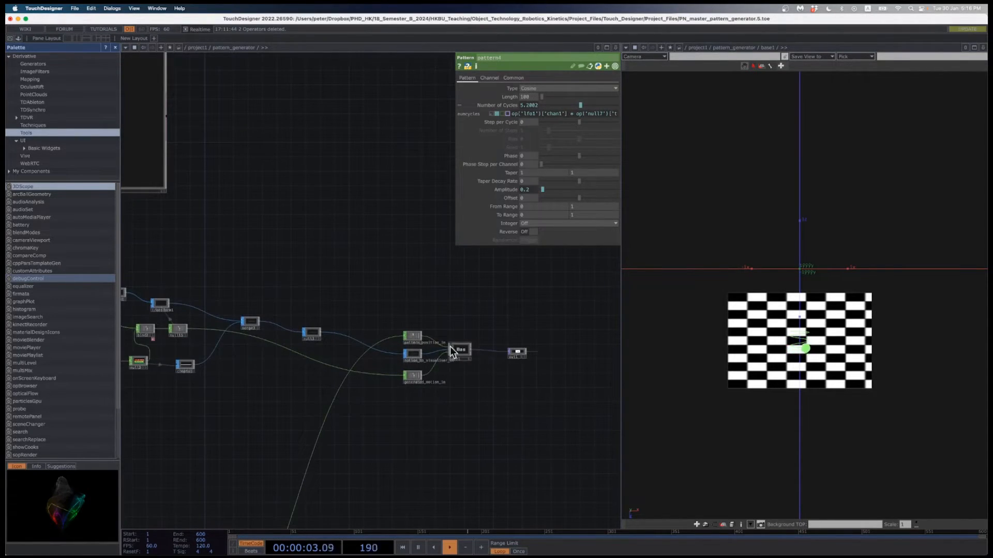
scroll(451, 349, up, 10)
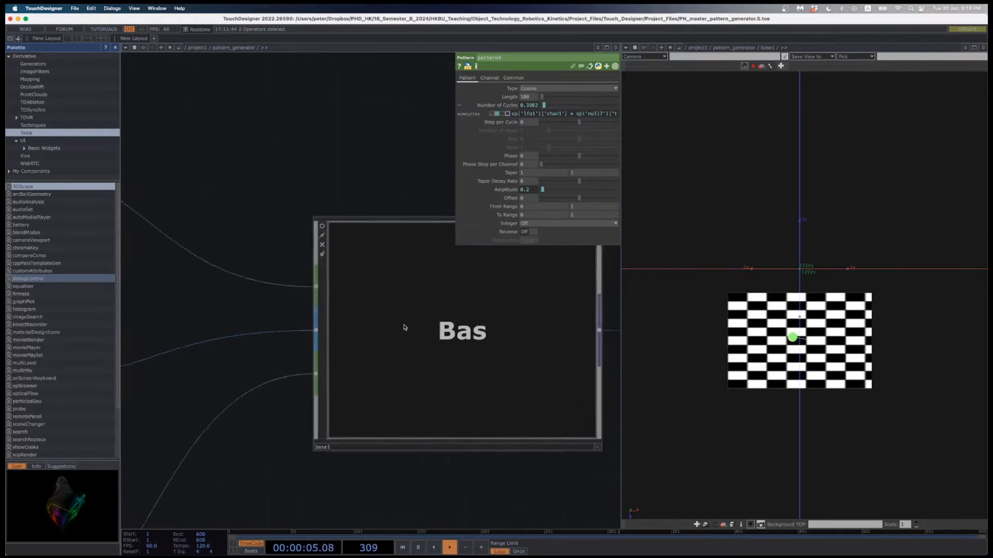
scroll(405, 328, up, 4)
drag(414, 384, 461, 422)
scroll(219, 286, up, 1)
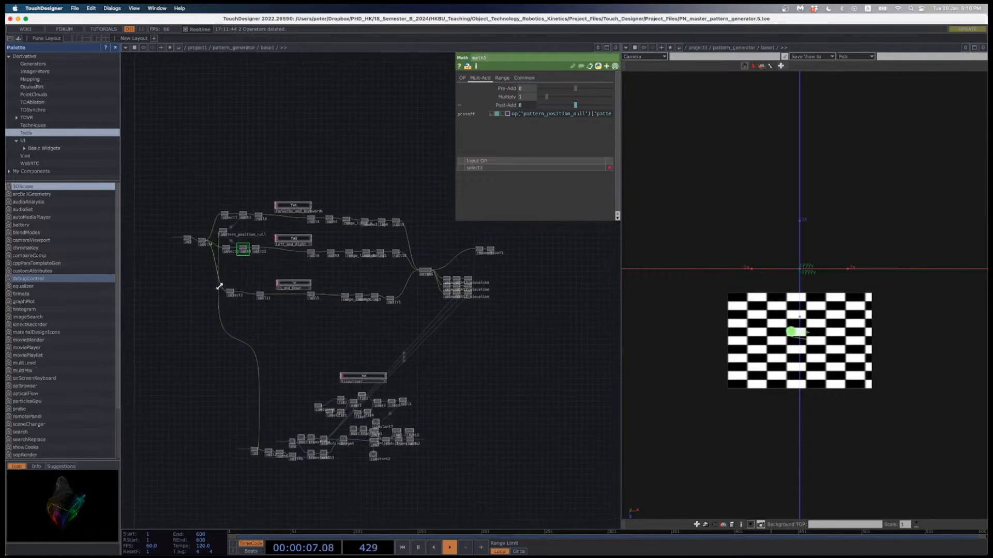
Examine the network inside base1, including the in1, null2 and math6 operators and the visualiser section
scroll(219, 286, up, 3)
scroll(189, 239, up, 1)
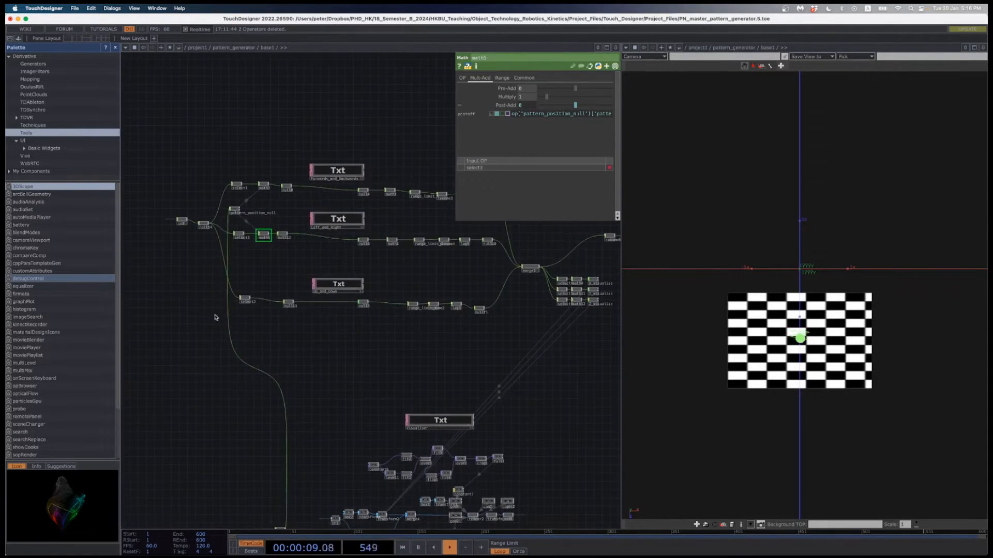
drag(404, 341, 389, 274)
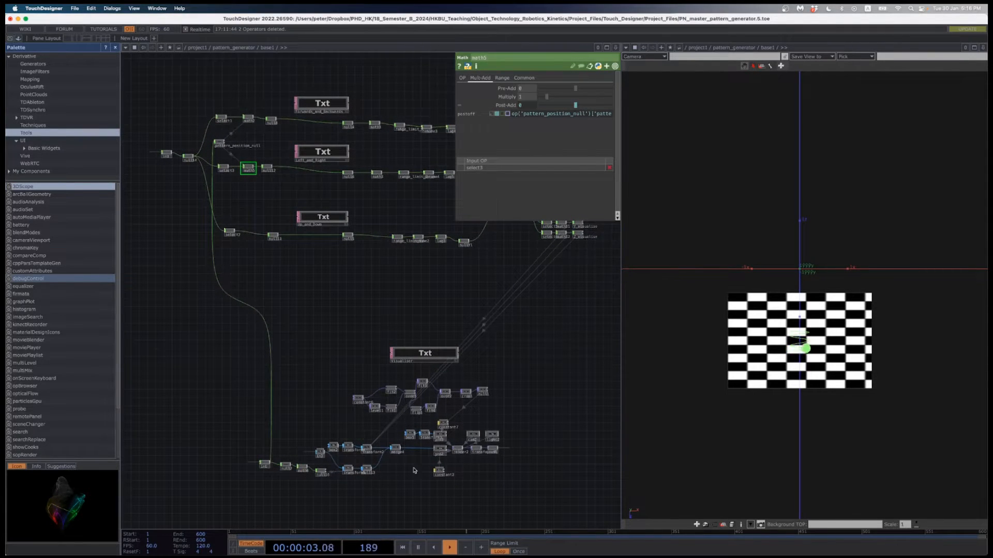
scroll(288, 472, up, 5)
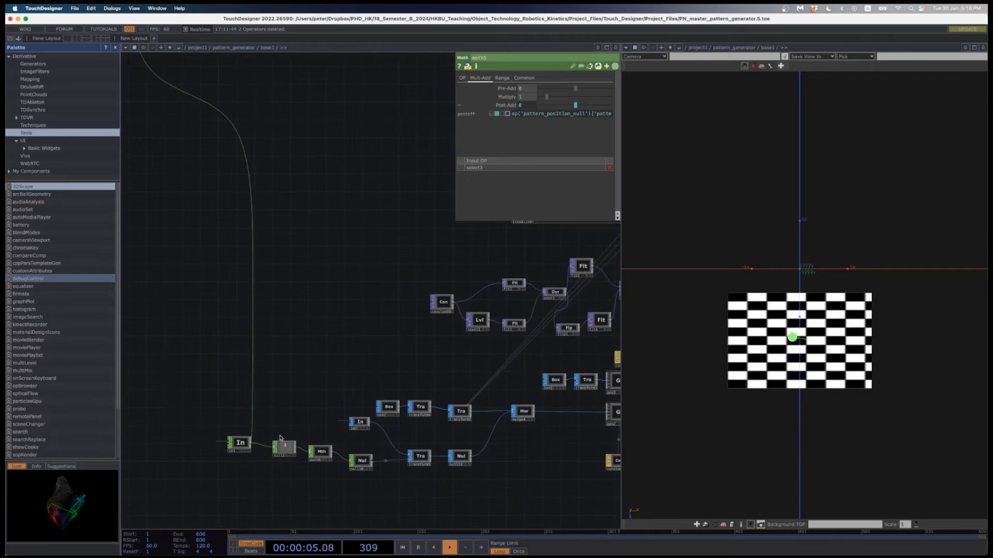
scroll(254, 453, up, 4)
scroll(207, 416, up, 2)
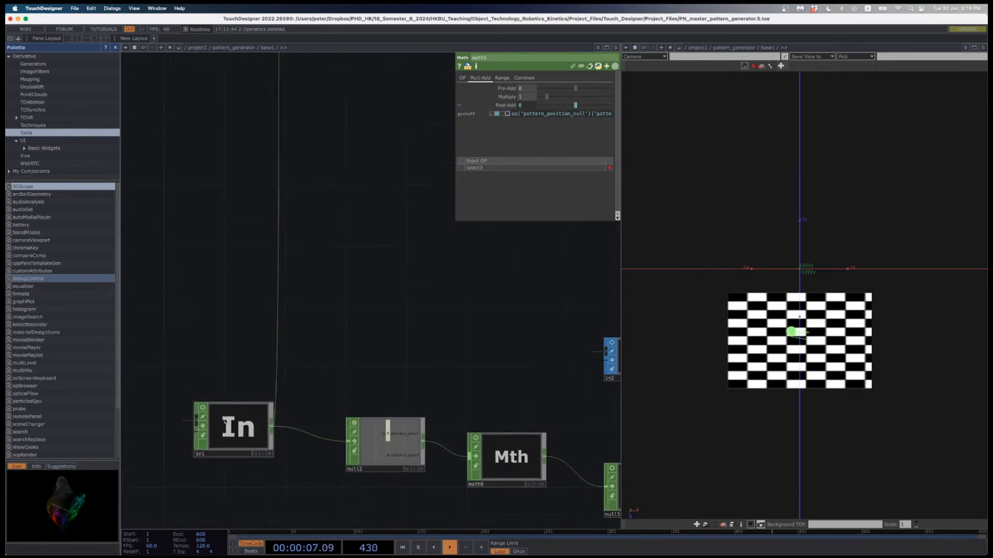
scroll(241, 423, down, 5)
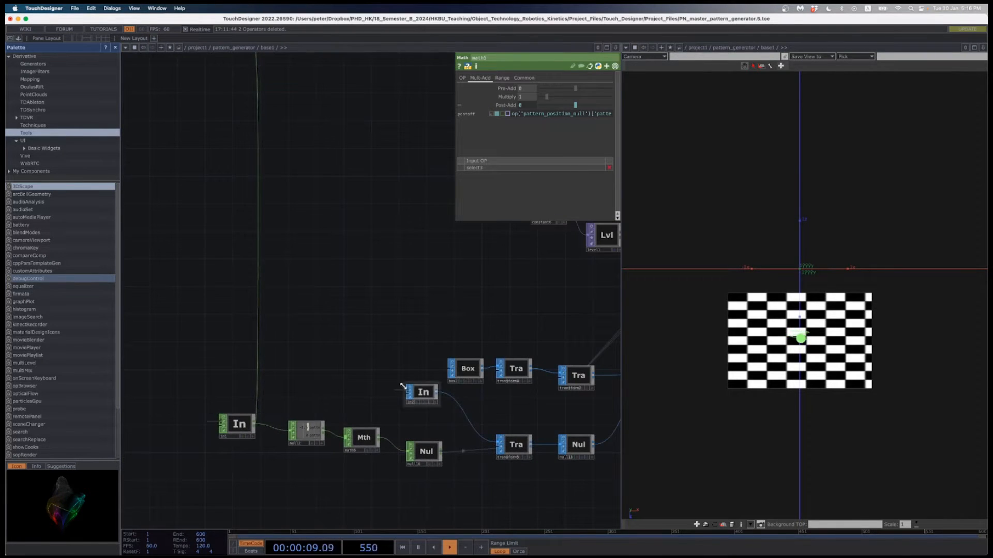
scroll(359, 341, down, 8)
Add an In CHOP below the existing input inside base1 and name it in_tutorial
drag(244, 249, 254, 321)
scroll(303, 329, up, 8)
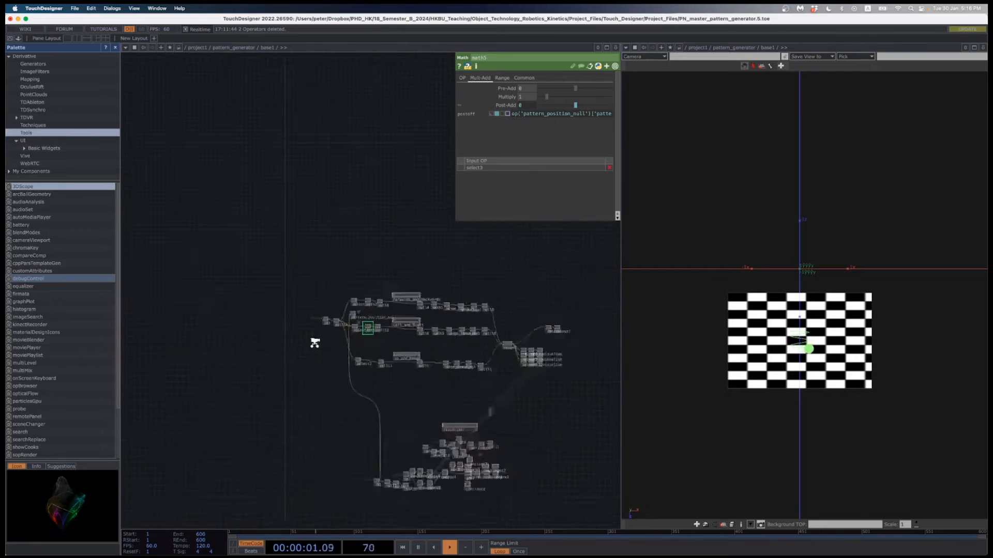
scroll(327, 329, up, 1)
drag(371, 339, 257, 350)
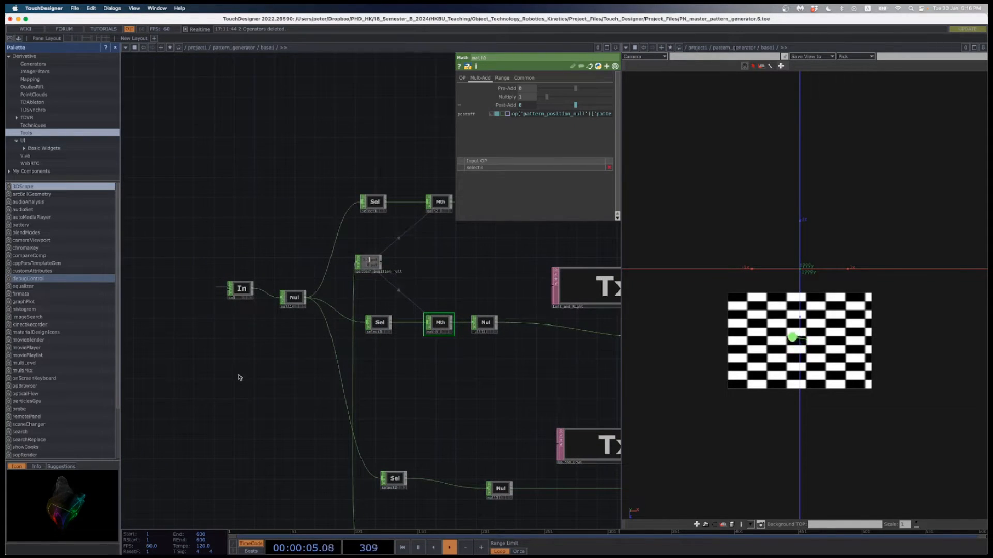
key(Tab)
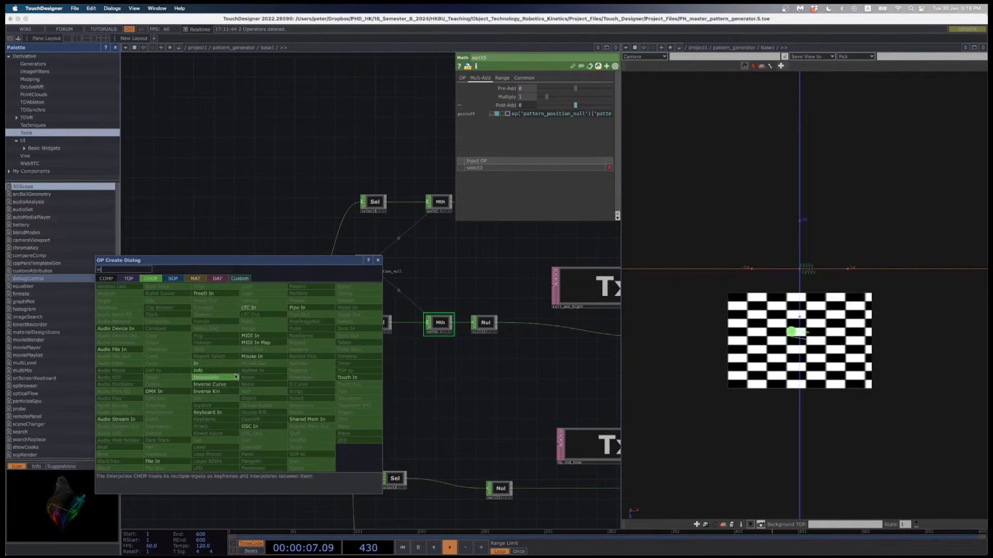
click(198, 363)
click(254, 372)
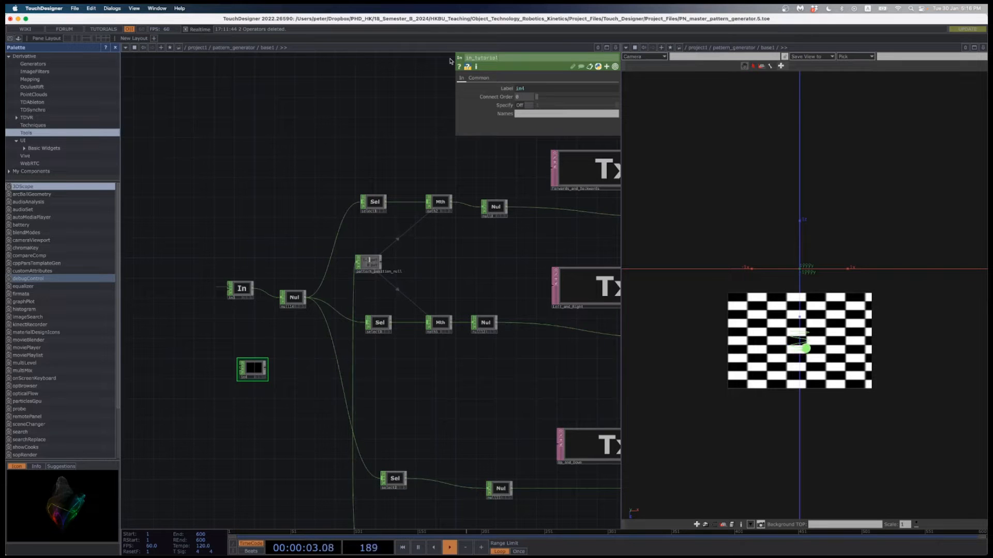
key(Return)
Return to the pattern_generator network and inspect the in_tutorial connector on base1
scroll(369, 383, down, 10)
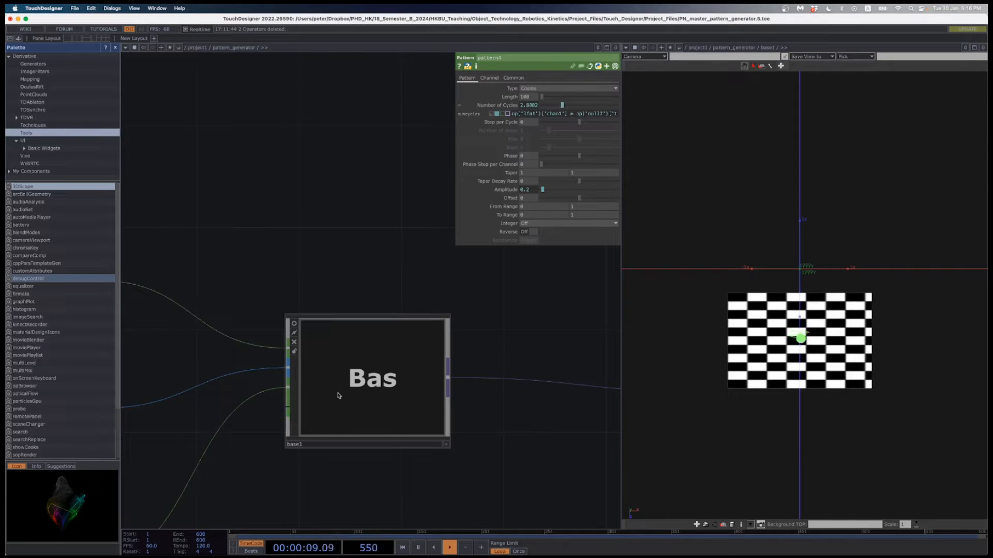
scroll(268, 429, down, 3)
scroll(272, 473, left, 5)
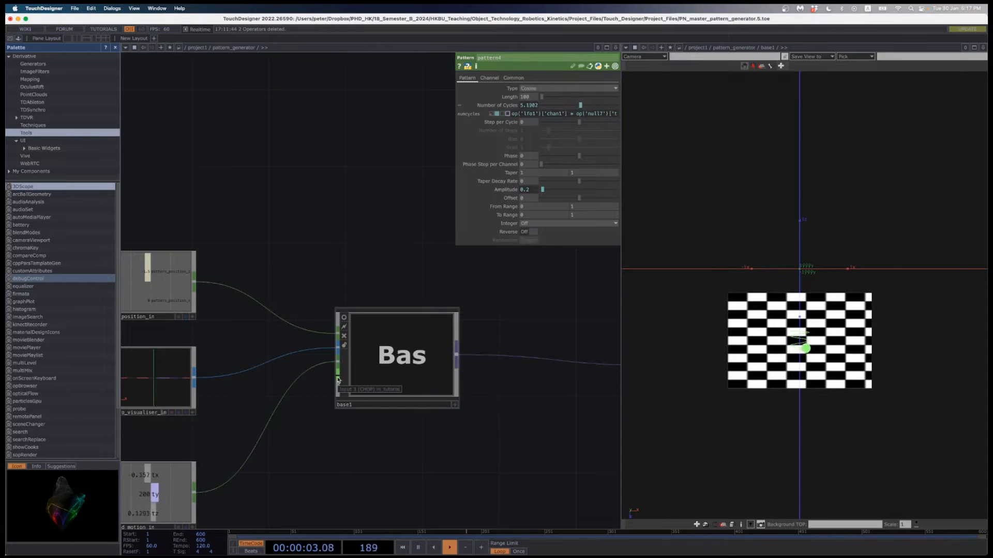
Enter the base1 component and delete the in_tutorial In CHOP
double_click(374, 372)
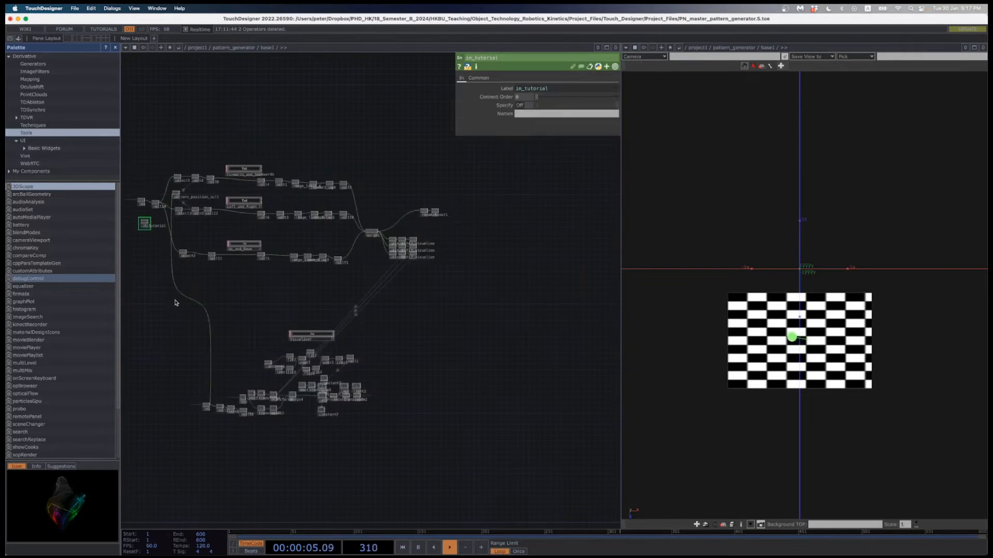
scroll(206, 356, up, 6)
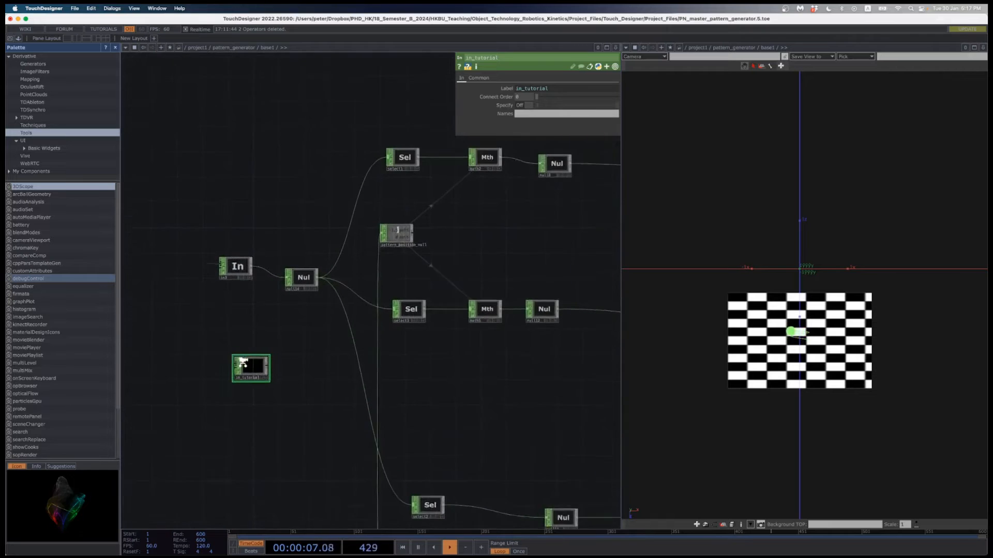
key(Delete)
scroll(269, 381, down, 8)
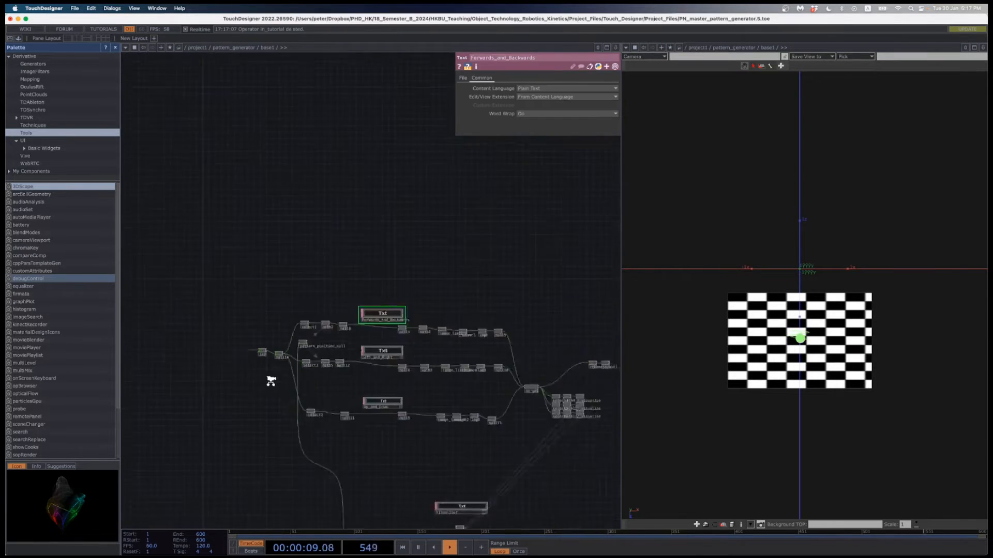
Go back up to the project1 network and turn off cooking for the pattern_generator component
key(u)
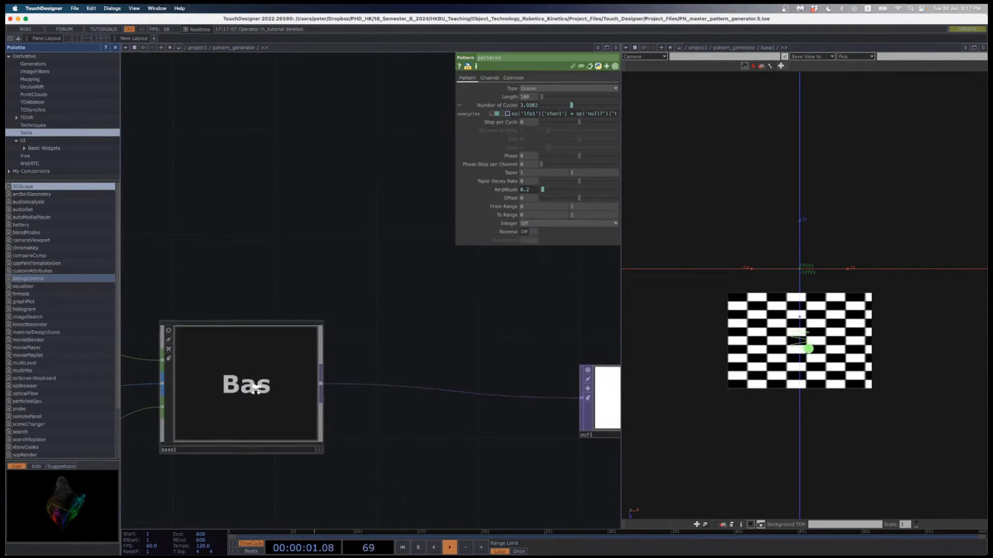
scroll(354, 413, down, 6)
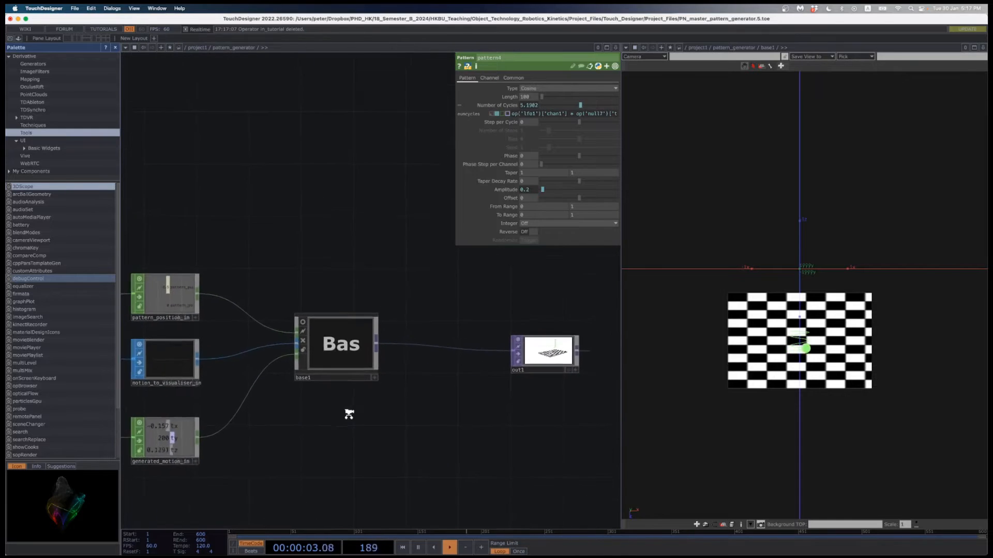
key(u)
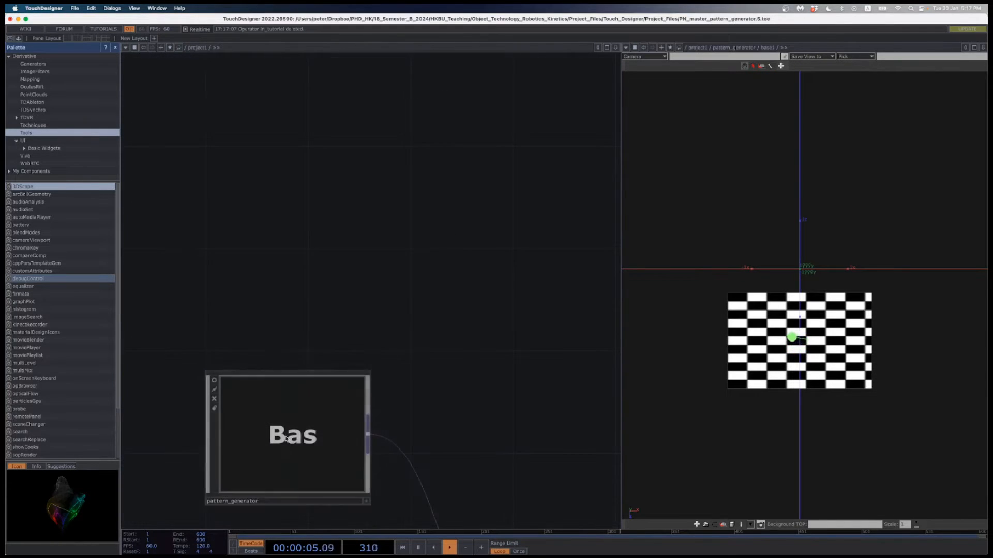
drag(204, 399, 208, 234)
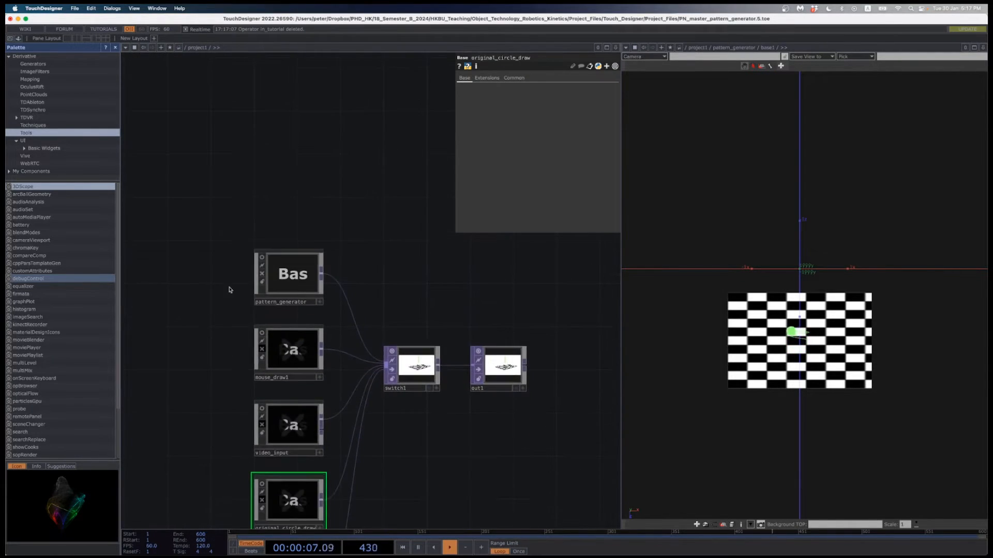
scroll(231, 284, up, 2)
click(267, 270)
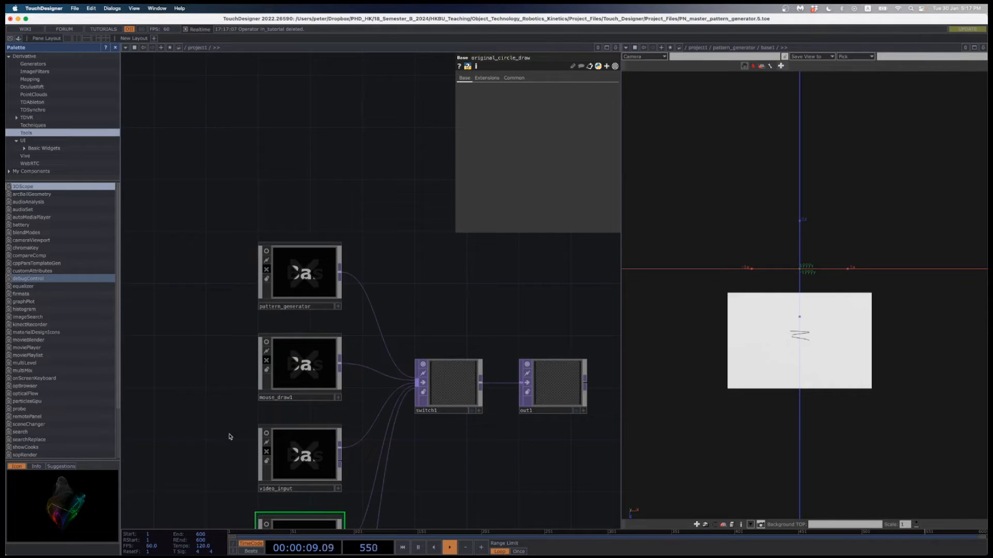
Select the mouse_draw1 component in the project1 network and turn its cooking on
drag(228, 436, 224, 306)
drag(195, 420, 205, 443)
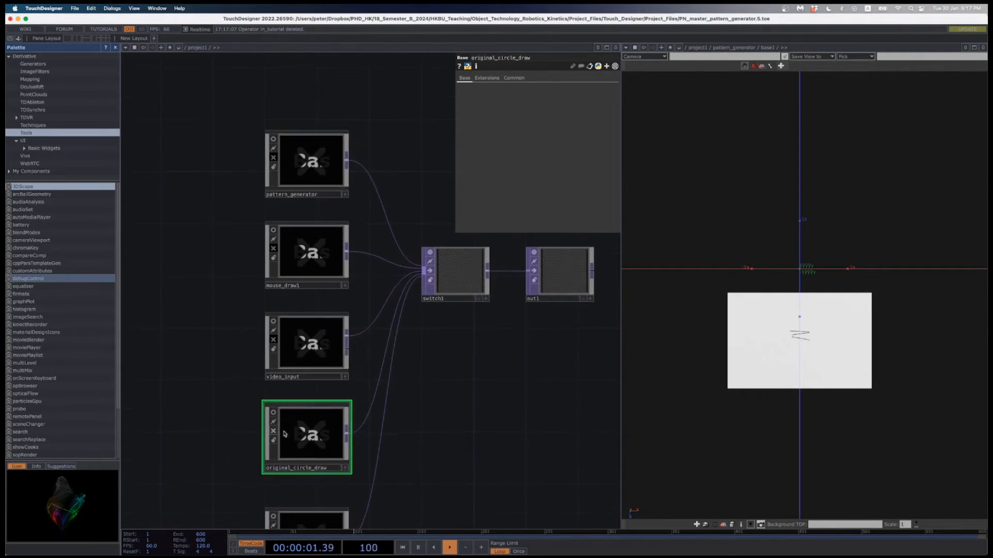
click(301, 253)
scroll(248, 330, up, 5)
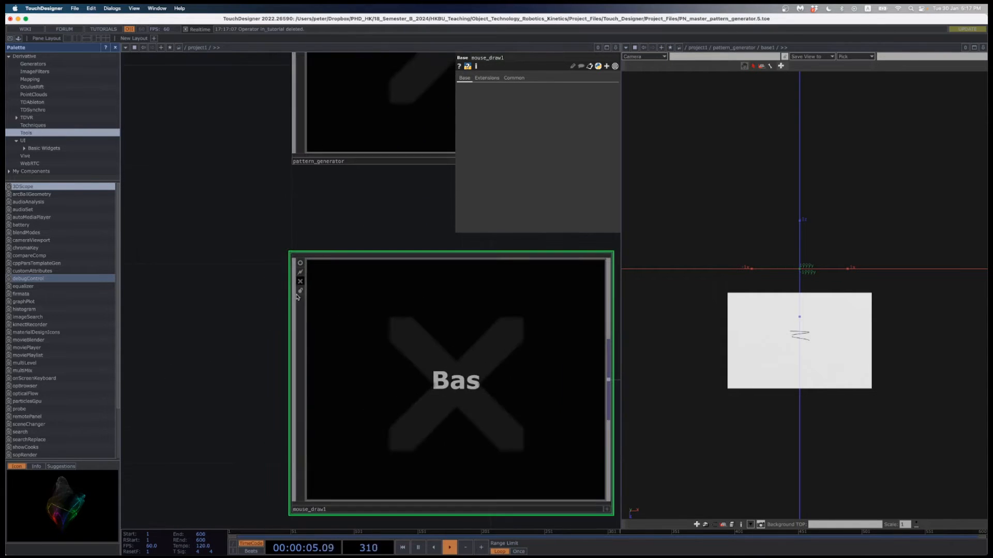
click(301, 283)
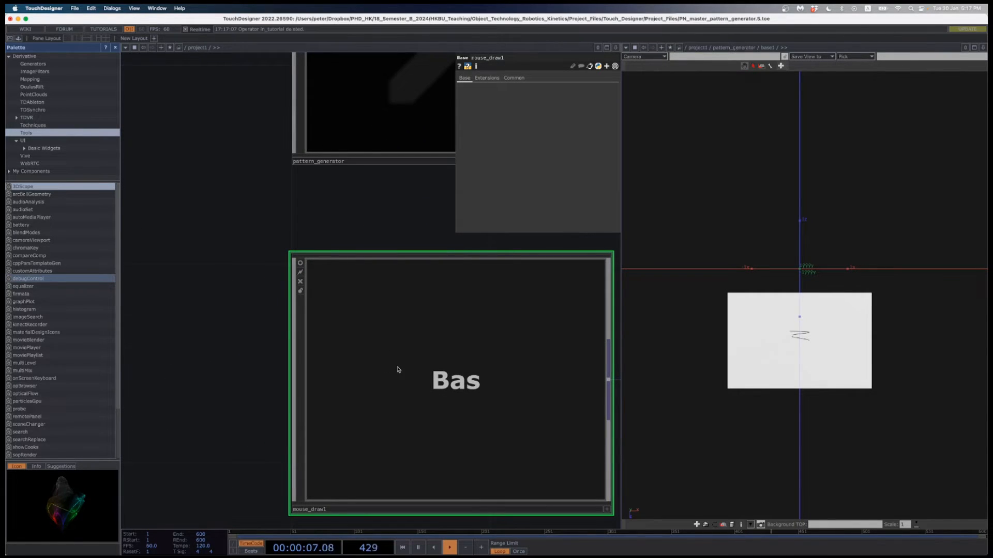
Enter the mouse_draw1 component and locate its base1 component with the three connected inputs
scroll(398, 370, up, 5)
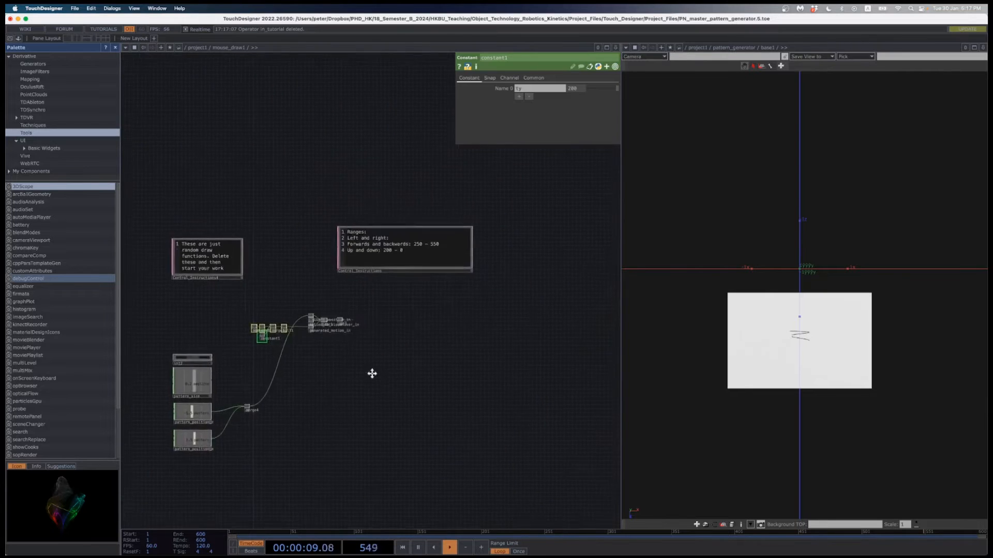
scroll(373, 374, up, 5)
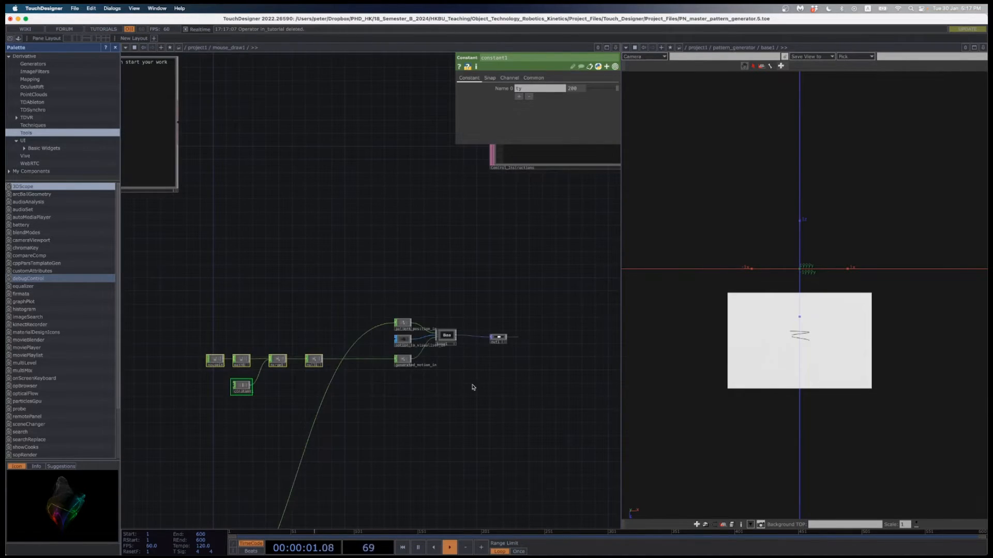
scroll(473, 387, up, 5)
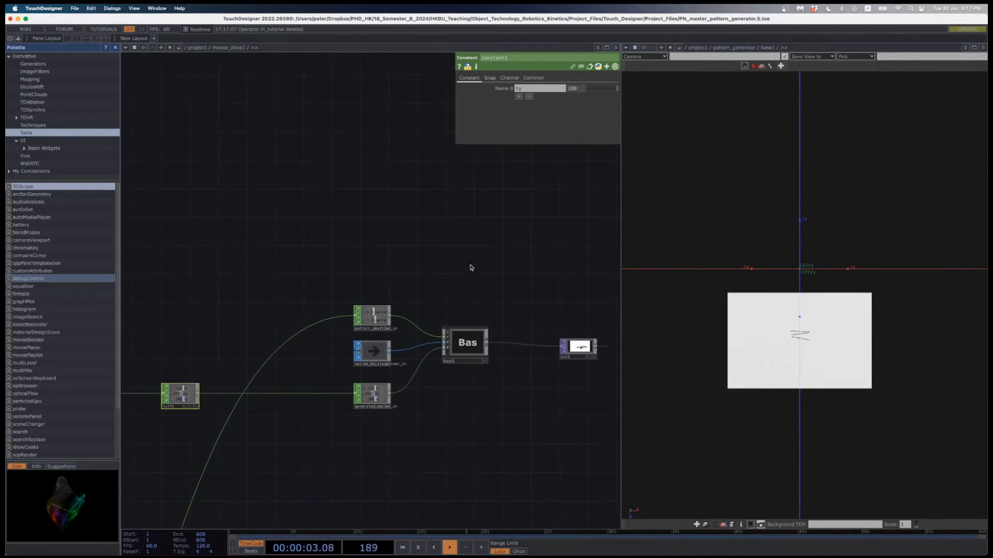
Change the geometry viewer pane's network path to /project1/mouse_draw1/base1
click(748, 49)
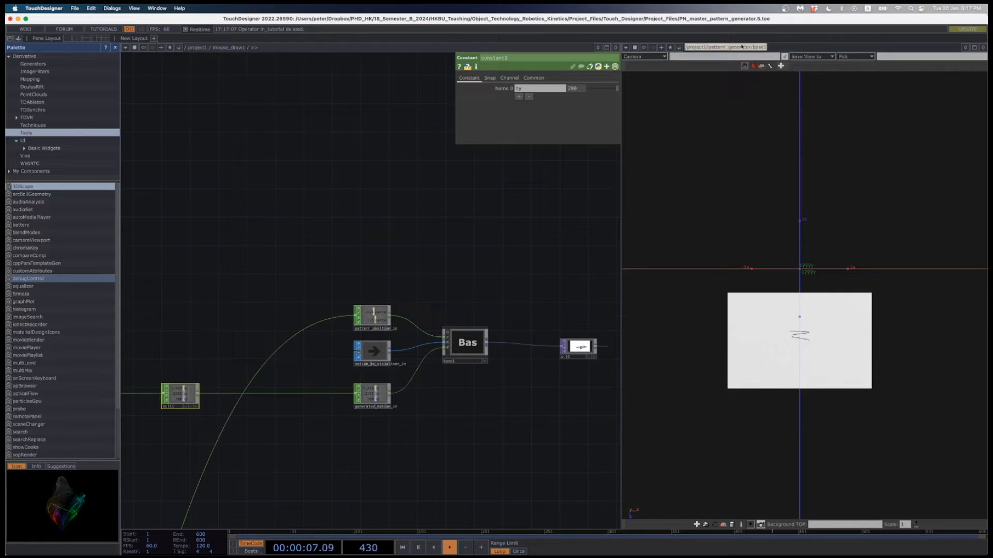
drag(748, 48, 709, 53)
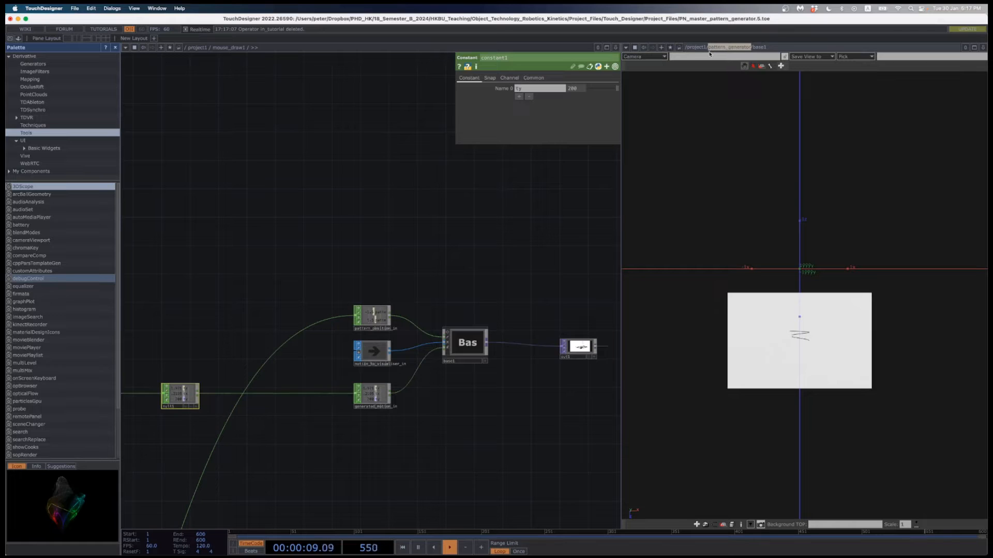
text(mouse_draw)
key(Return)
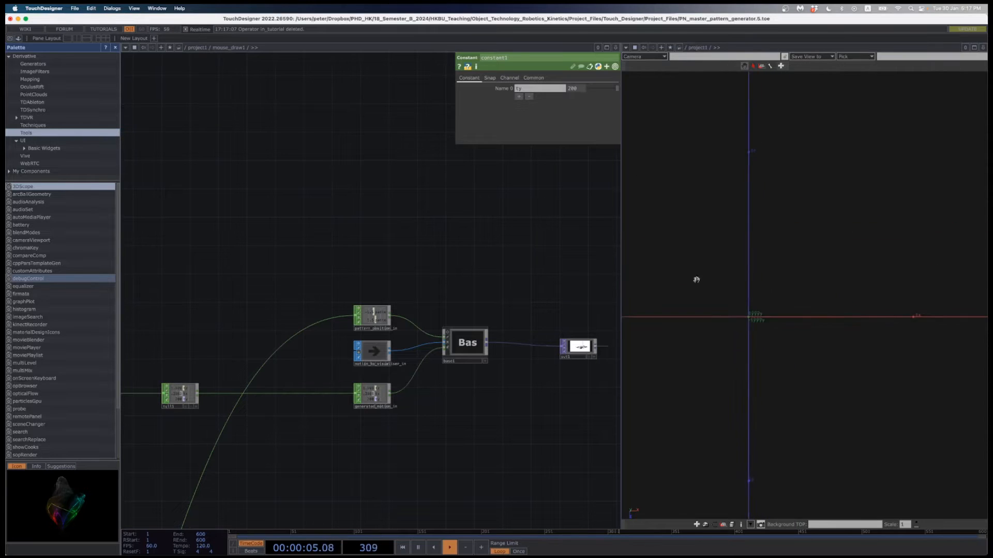
click(715, 49)
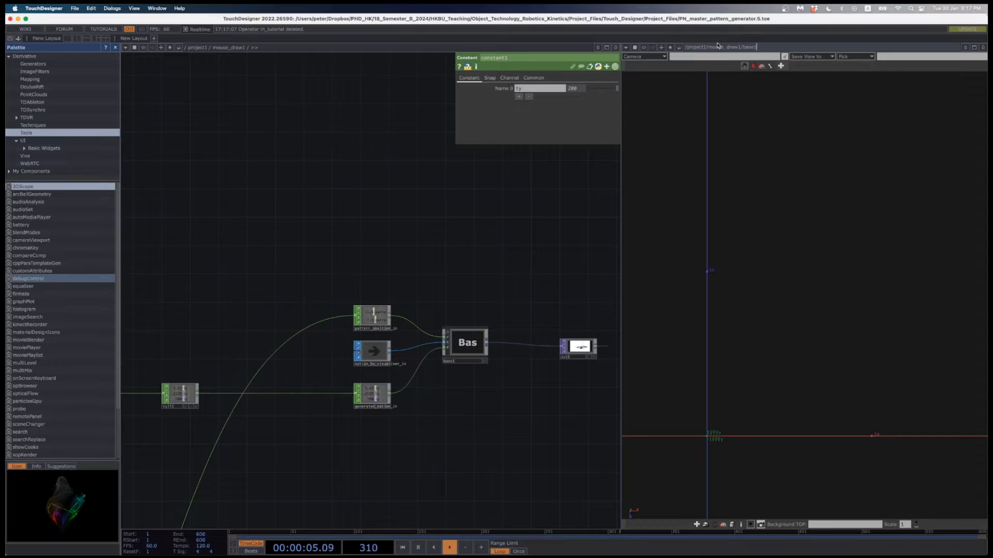
Show the contents of mouse_draw1/base1 in the 3D pane and bring the mousein1, math1, constant1 and merge1 chain into view
key(Return)
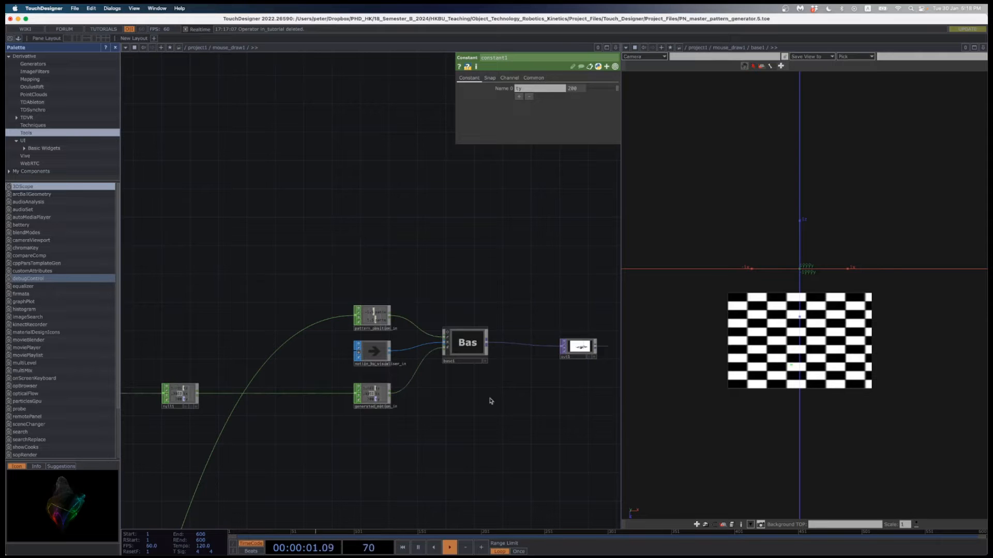
scroll(404, 467, left, 10)
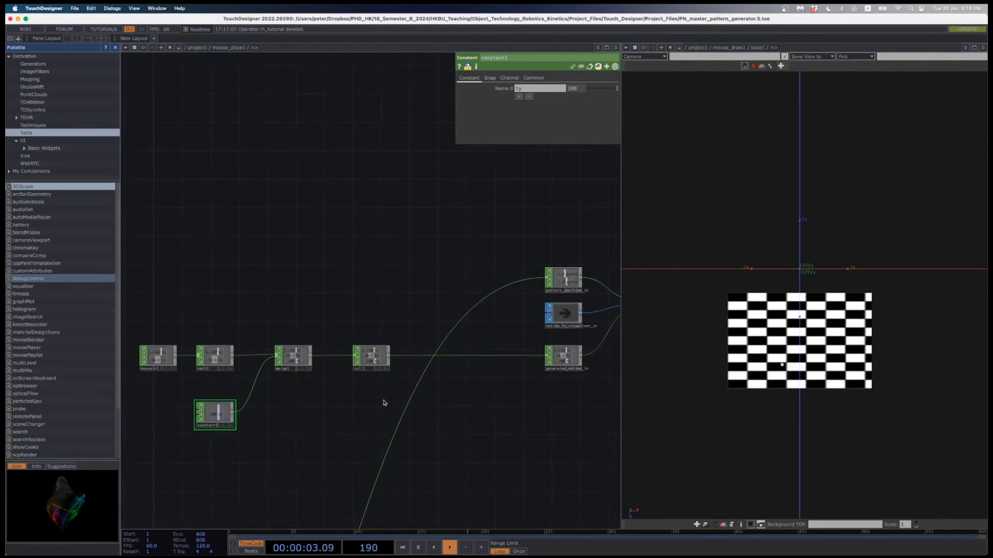
scroll(333, 435, left, 5)
scroll(324, 427, up, 3)
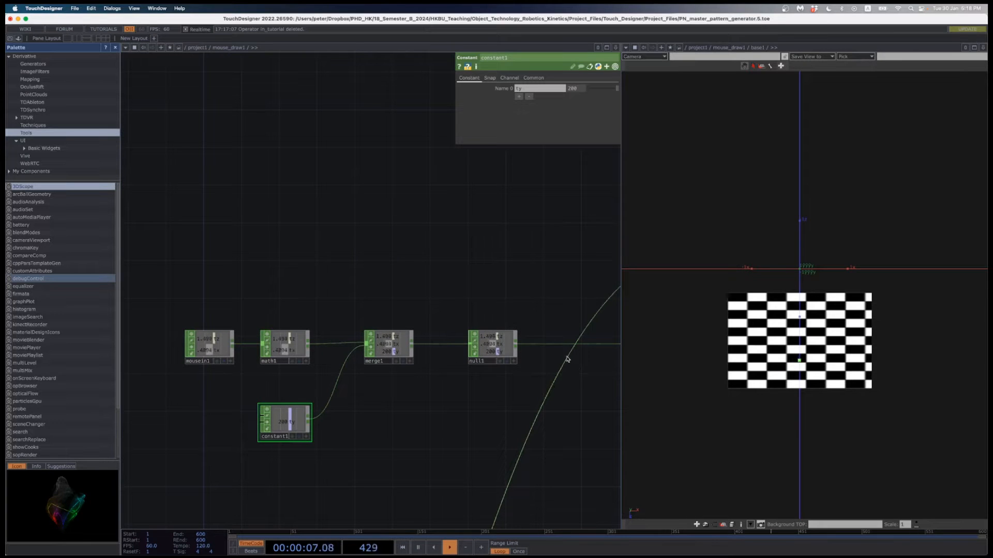
scroll(344, 441, up, 2)
scroll(326, 427, left, 3)
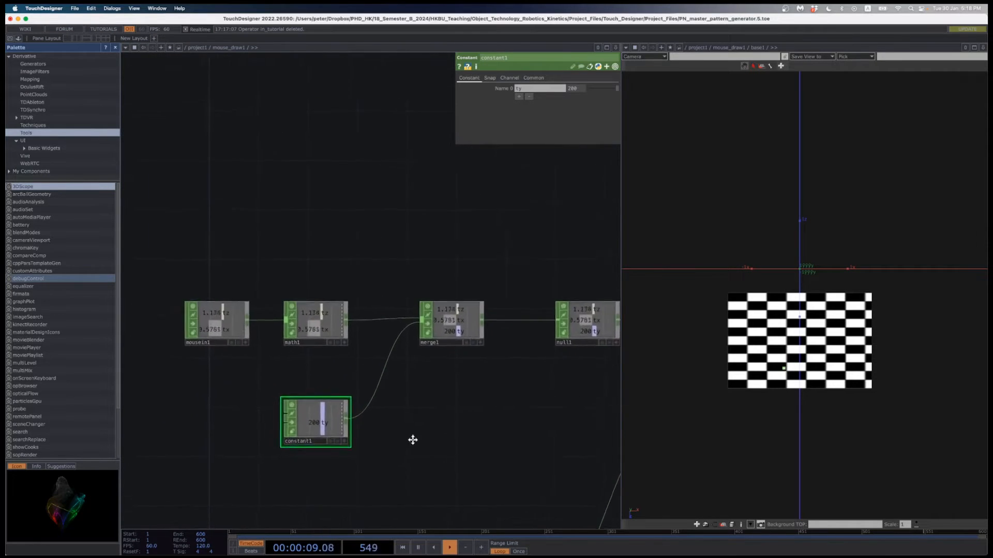
scroll(413, 439, up, 2)
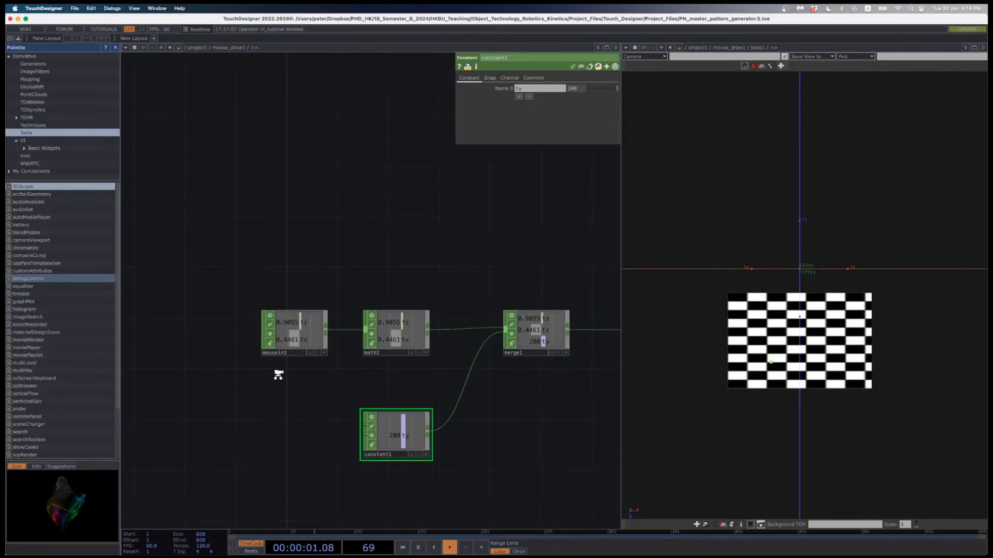
scroll(278, 374, up, 2)
scroll(275, 374, up, 1)
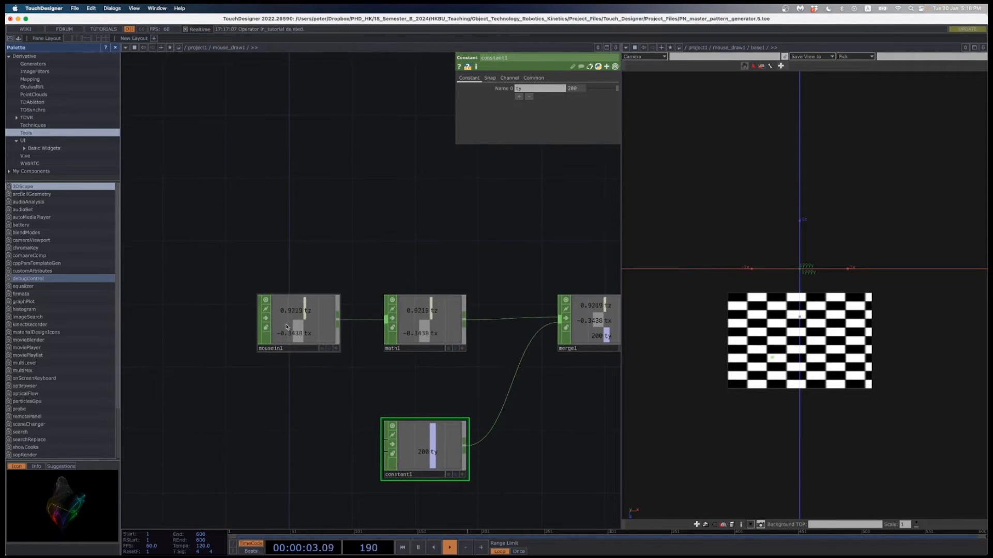
Add a second Mouse In CHOP above mousein1 and delete it again
click(287, 327)
key(Tab)
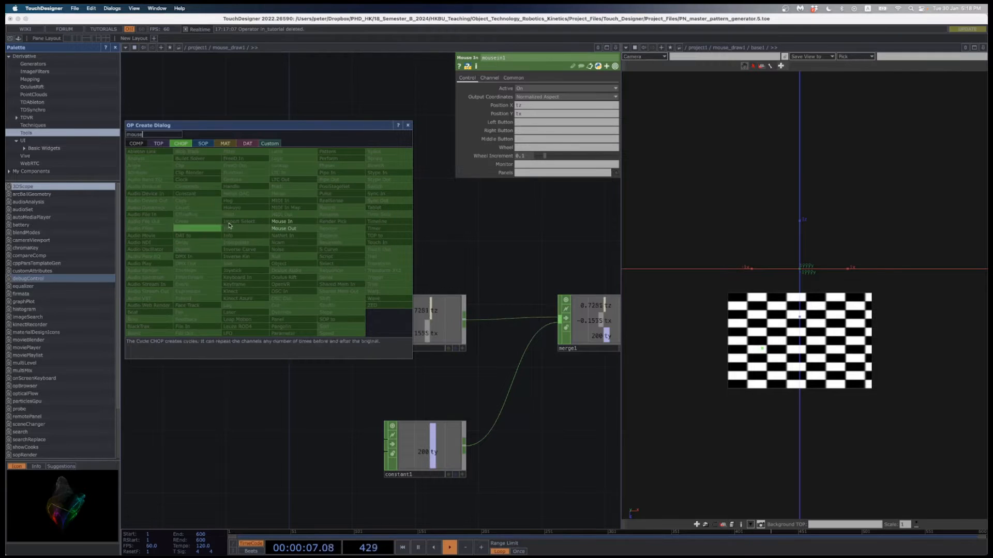
click(282, 222)
click(284, 214)
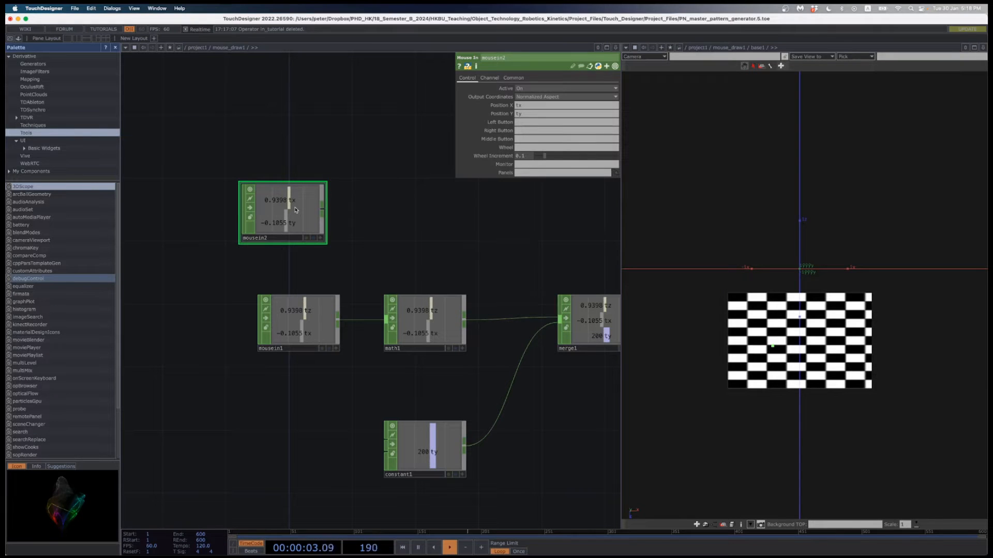
key(Delete)
Examine the operation, multiply-add, range and common parameters of the math1 node
drag(405, 254, 260, 251)
click(279, 311)
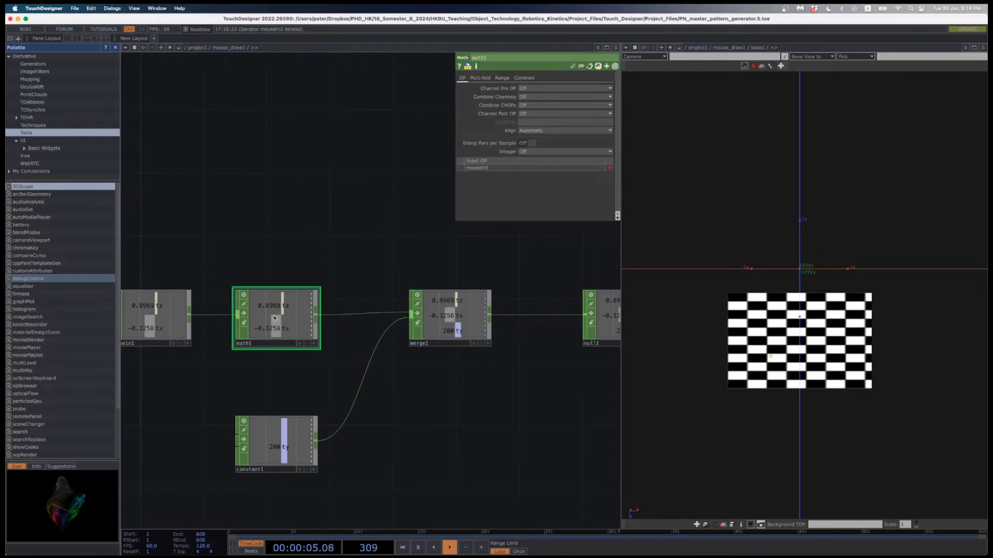
drag(428, 379, 430, 387)
scroll(437, 396, down, 2)
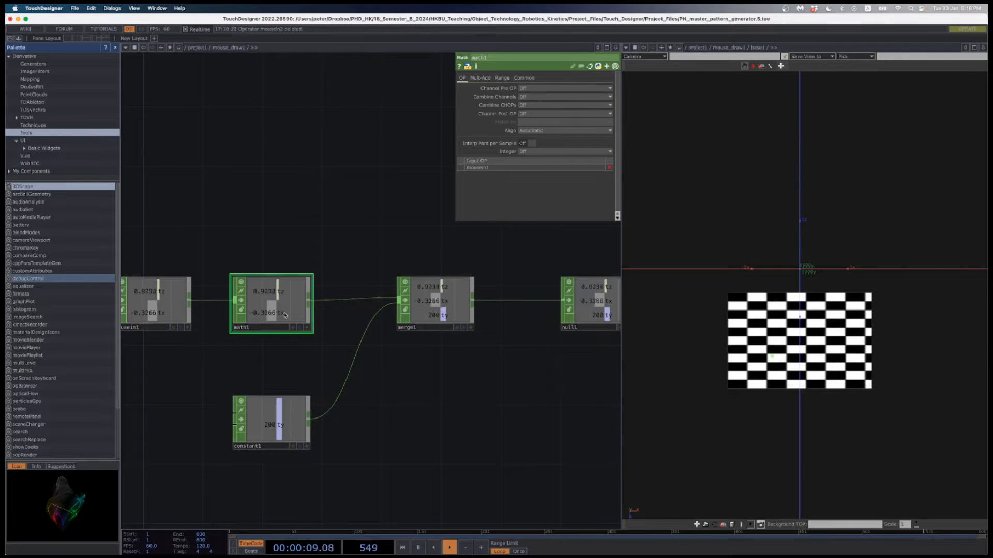
drag(315, 231, 389, 258)
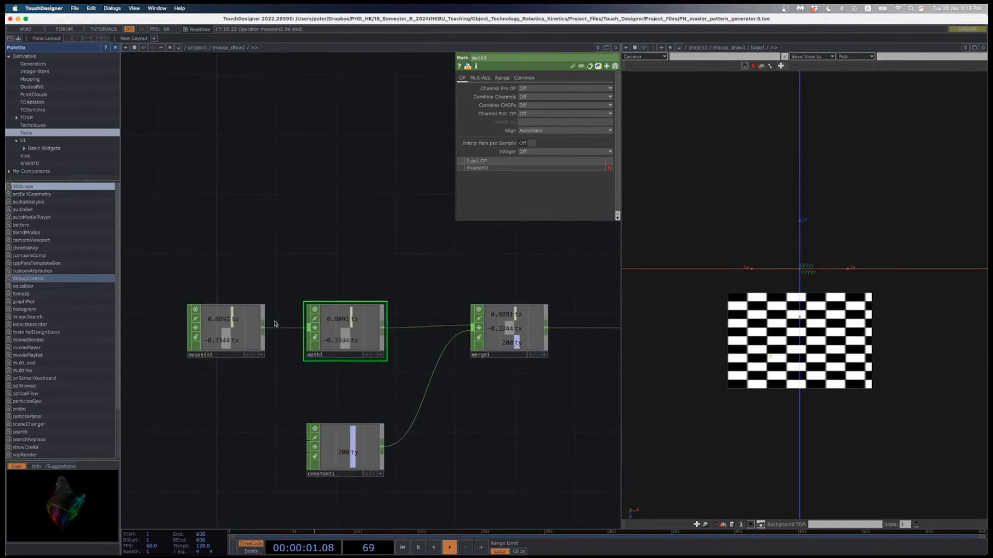
click(480, 79)
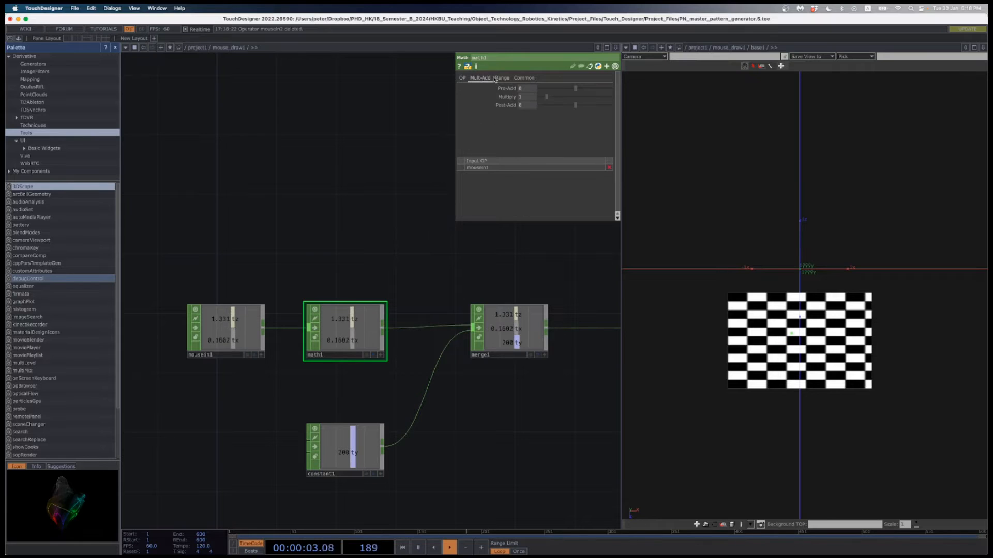
click(502, 78)
click(518, 79)
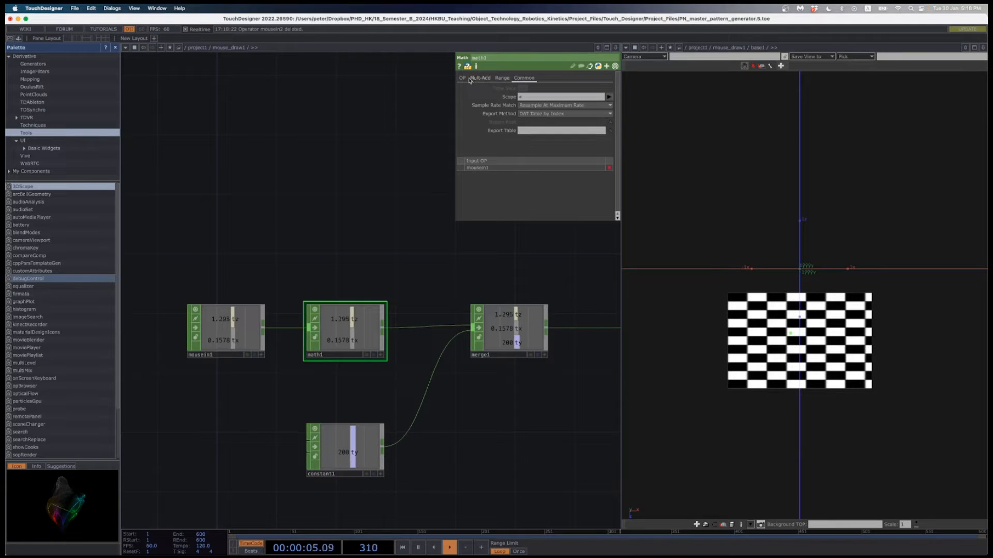
click(463, 79)
drag(328, 223, 305, 223)
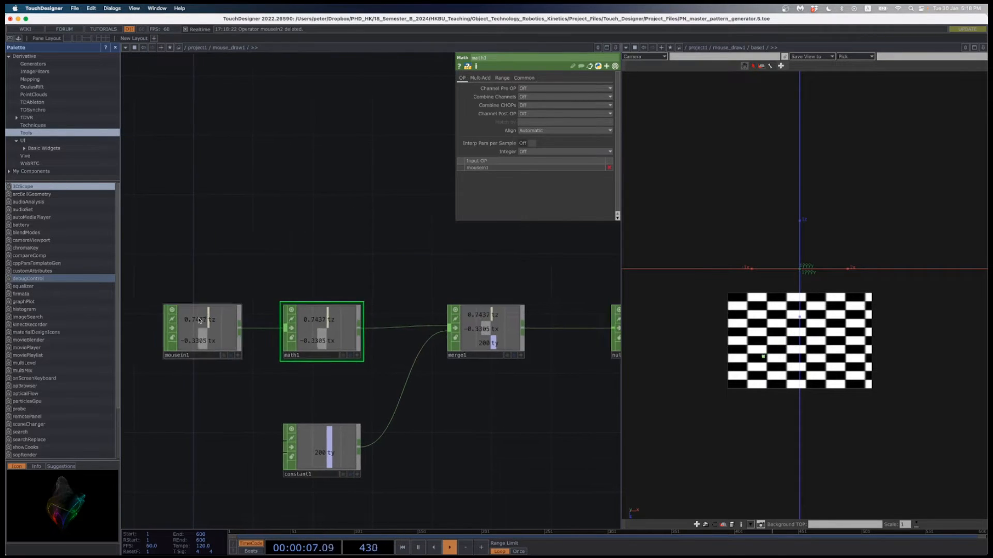
Inspect the mousein1 settings alongside a side view of the 3D platform, and display the parameters of constant1
click(202, 323)
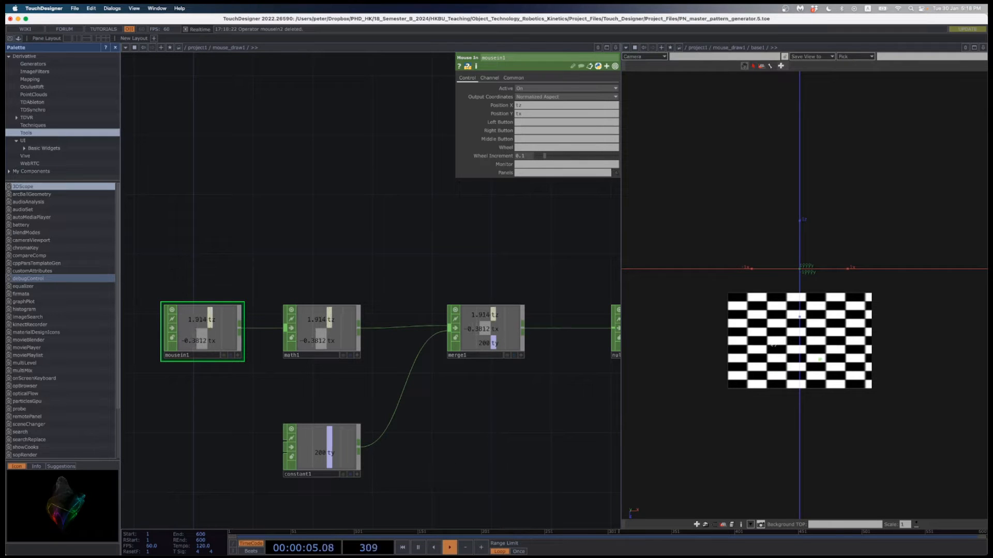
mouse_move(773, 344)
mouse_down()
mouse_move(798, 336)
mouse_move(812, 295)
mouse_move(802, 295)
mouse_move(889, 292)
mouse_move(768, 339)
mouse_up()
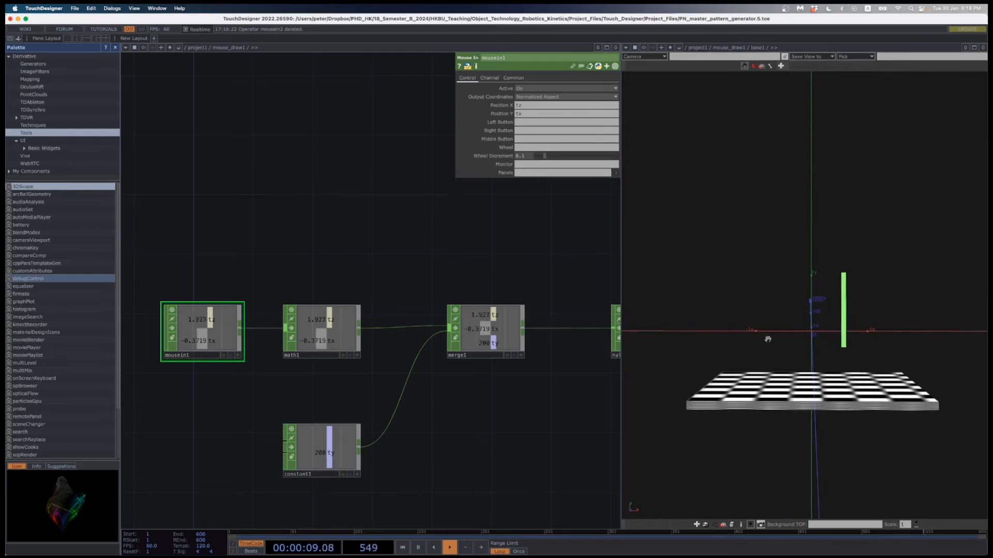
click(287, 460)
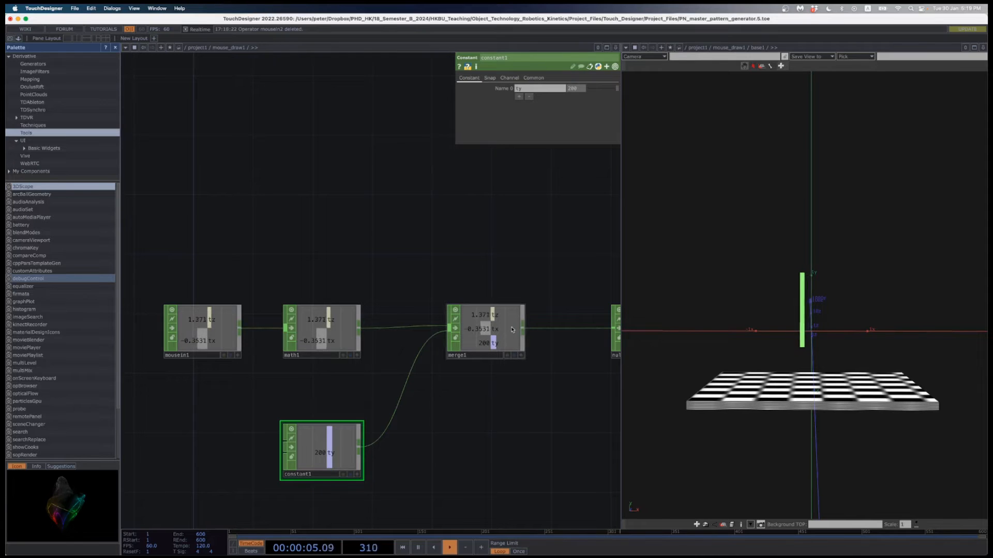
Examine how the merged mouse motion passes through null1 and generated_motion_in into base1
scroll(499, 393, down, 1)
scroll(499, 393, down, 5)
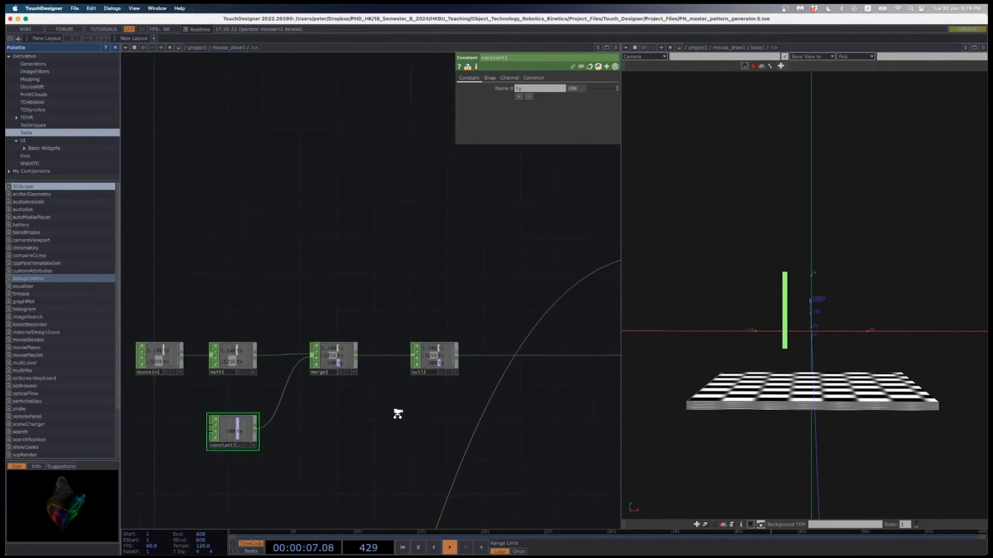
scroll(425, 427, down, 3)
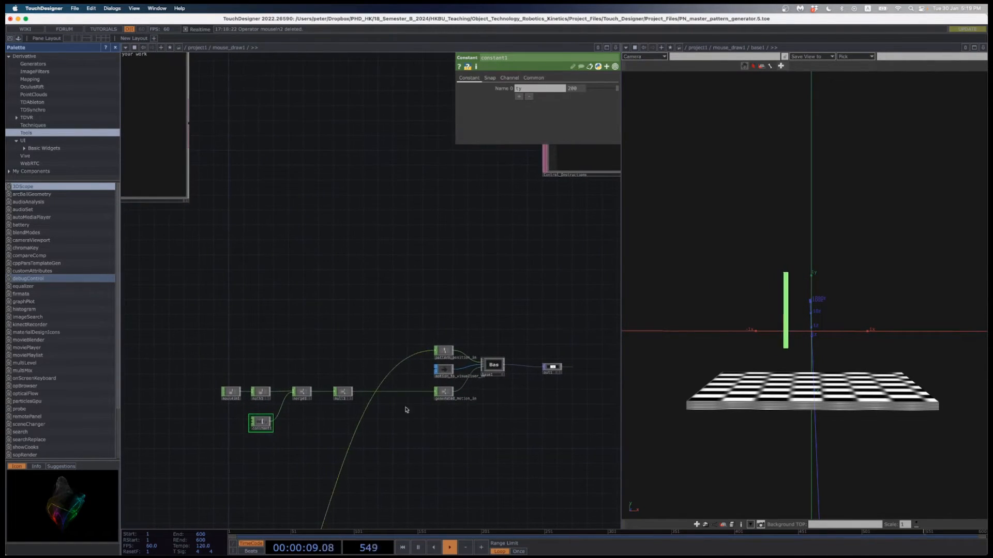
scroll(445, 419, up, 5)
scroll(432, 418, down, 2)
mouse_move(406, 416)
mouse_down()
mouse_move(449, 417)
mouse_move(406, 421)
mouse_up()
scroll(457, 417, down, 2)
scroll(407, 420, down, 1)
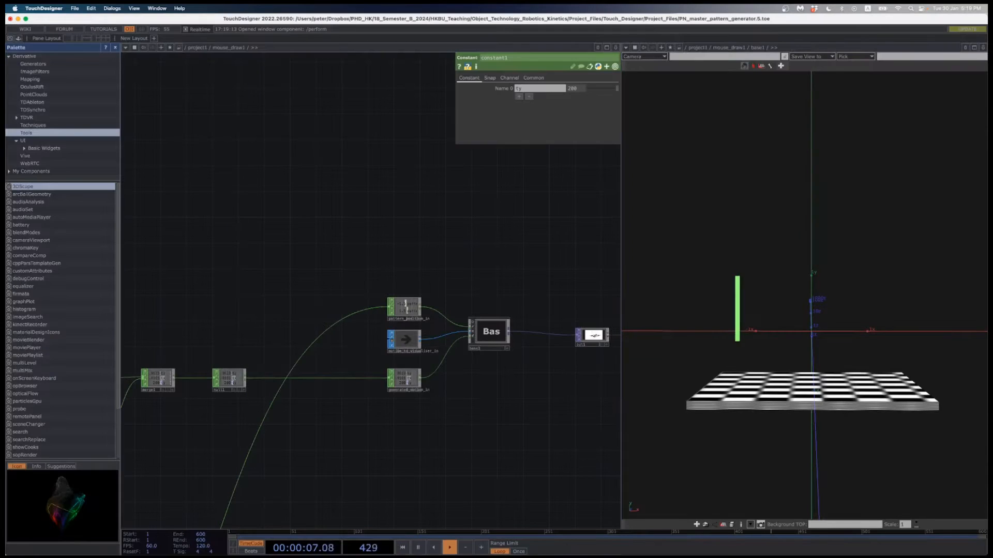
scroll(536, 375, up, 2)
scroll(536, 375, up, 2)
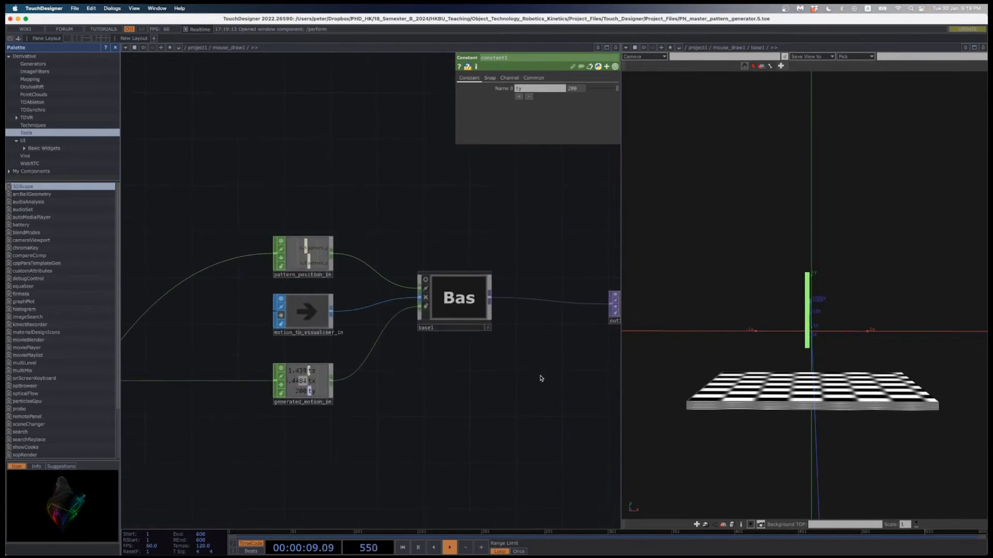
scroll(478, 360, up, 4)
Return to the project1 network and set the index of switch1 to 1 to select mouse_draw1
scroll(479, 364, down, 8)
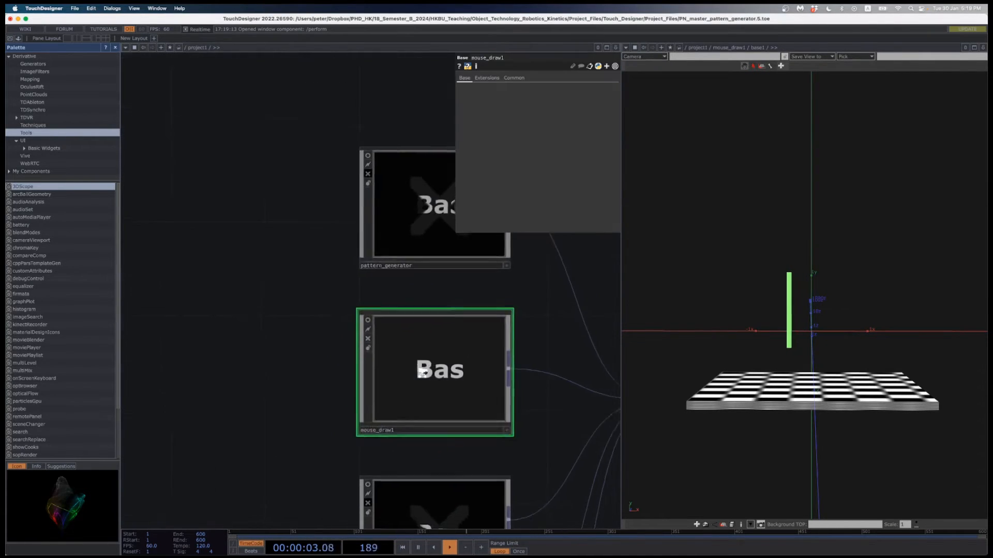
scroll(424, 376, down, 5)
drag(379, 392, 319, 393)
scroll(416, 389, up, 3)
click(443, 375)
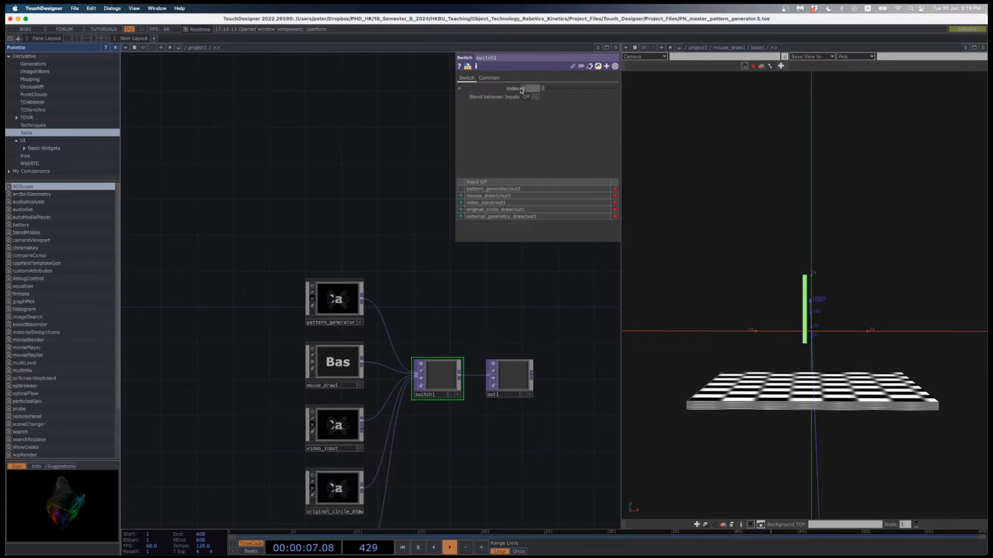
key(Return)
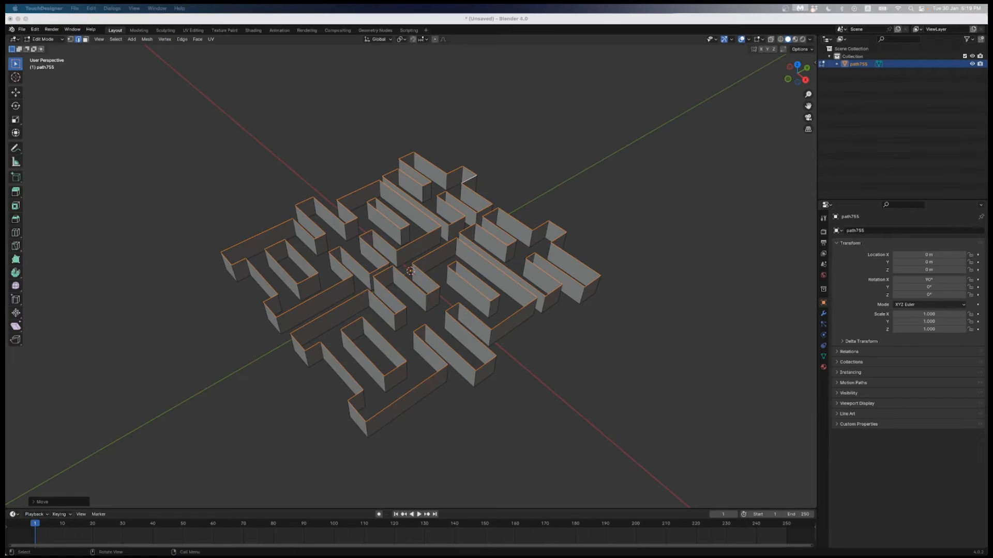
View the mouse-driven platform in the perform window and close the window
drag(0, 91, 572, 115)
double_click(572, 115)
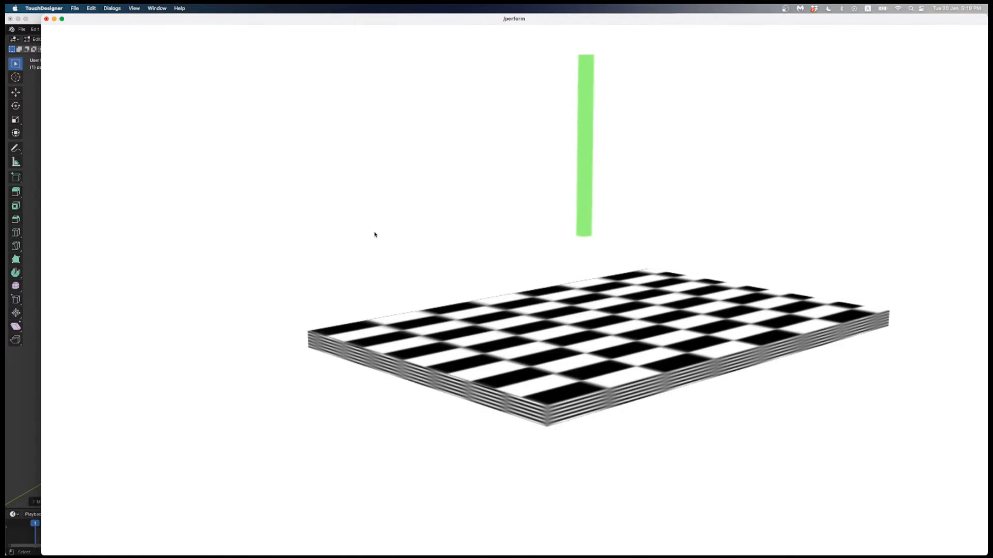
key(Escape)
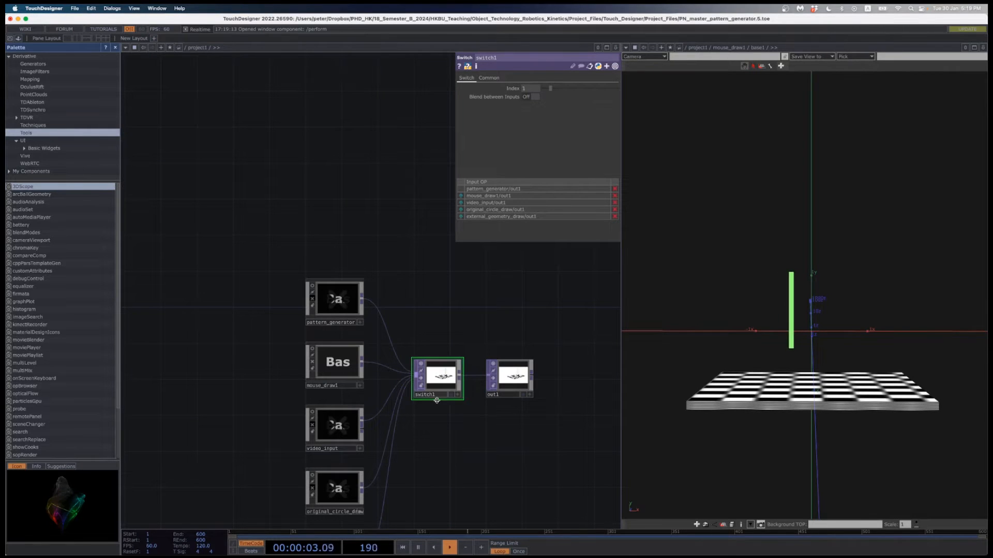
Enter mouse_draw1 to review its mouse chain and pattern position nodes, and return to the project1 network
drag(434, 429, 418, 414)
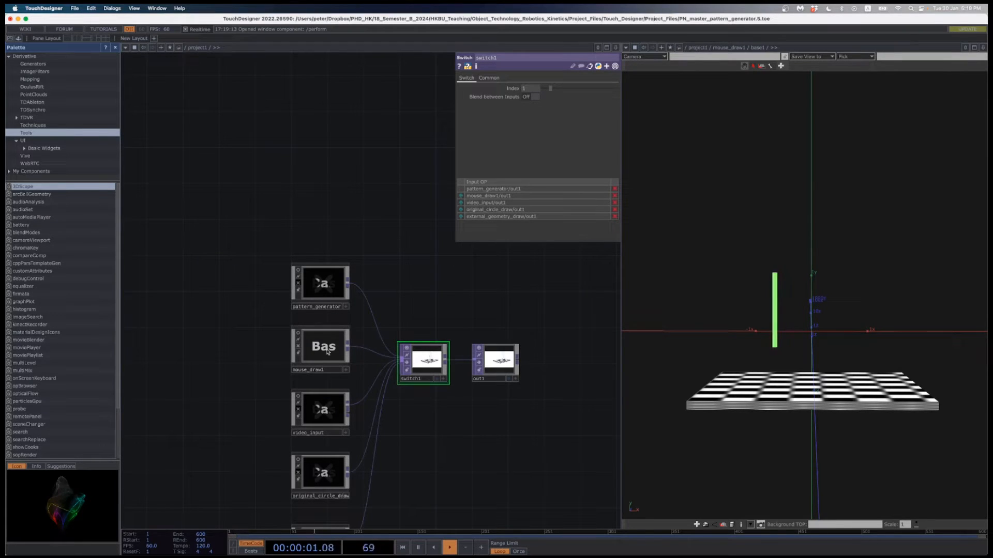
scroll(316, 350, up, 5)
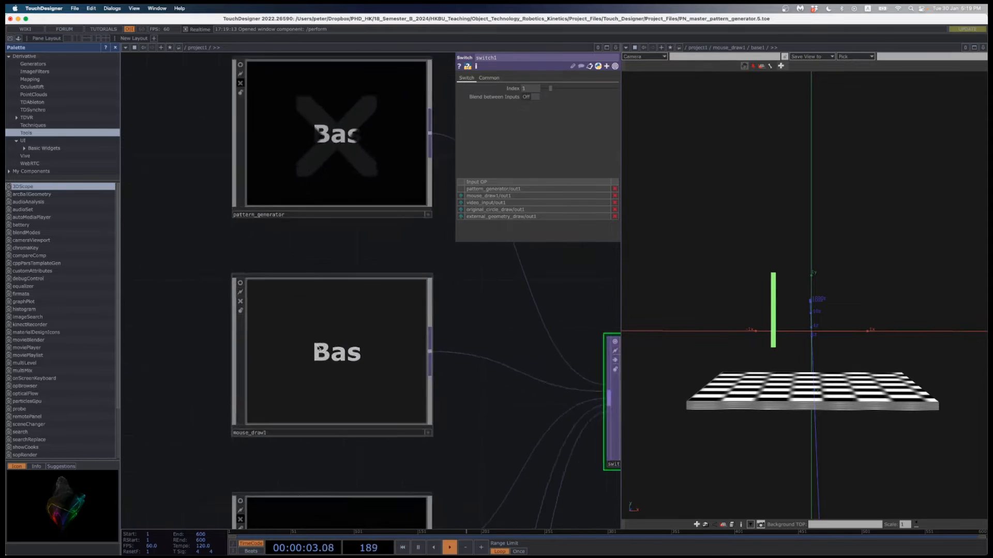
mouse_move(443, 397)
mouse_down()
mouse_move(582, 430)
mouse_move(511, 352)
mouse_move(526, 344)
mouse_up()
drag(501, 421, 545, 383)
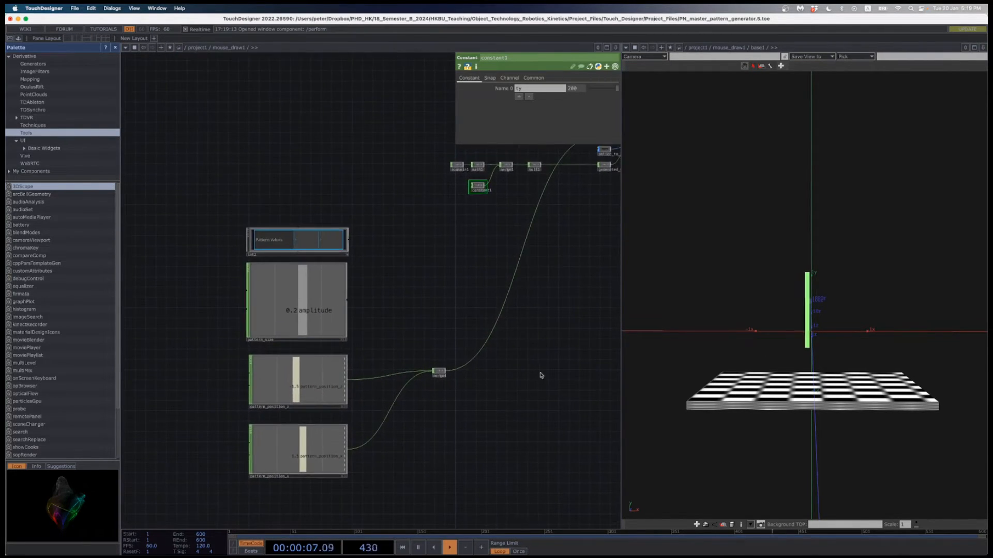
drag(585, 309, 476, 371)
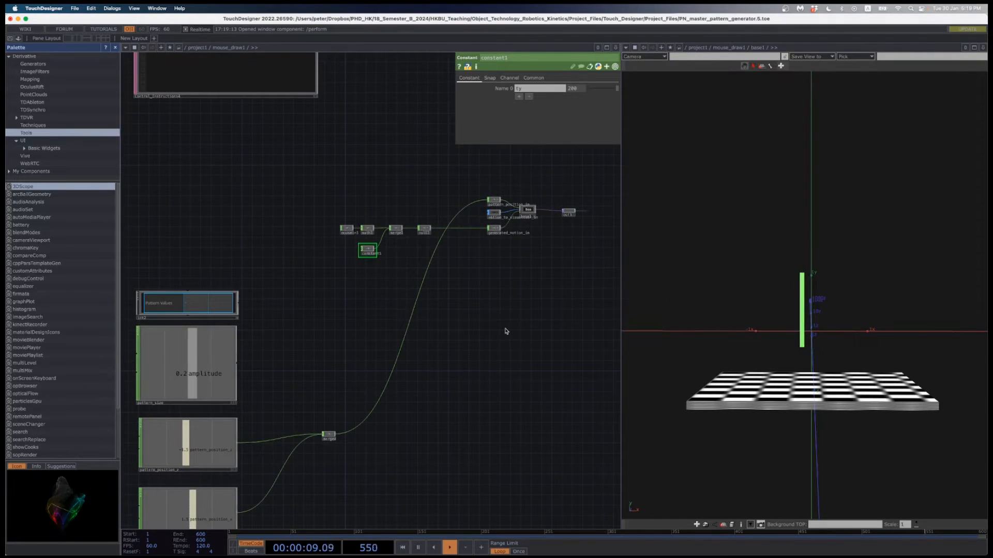
drag(504, 333, 470, 386)
scroll(467, 348, up, 1)
scroll(426, 356, up, 4)
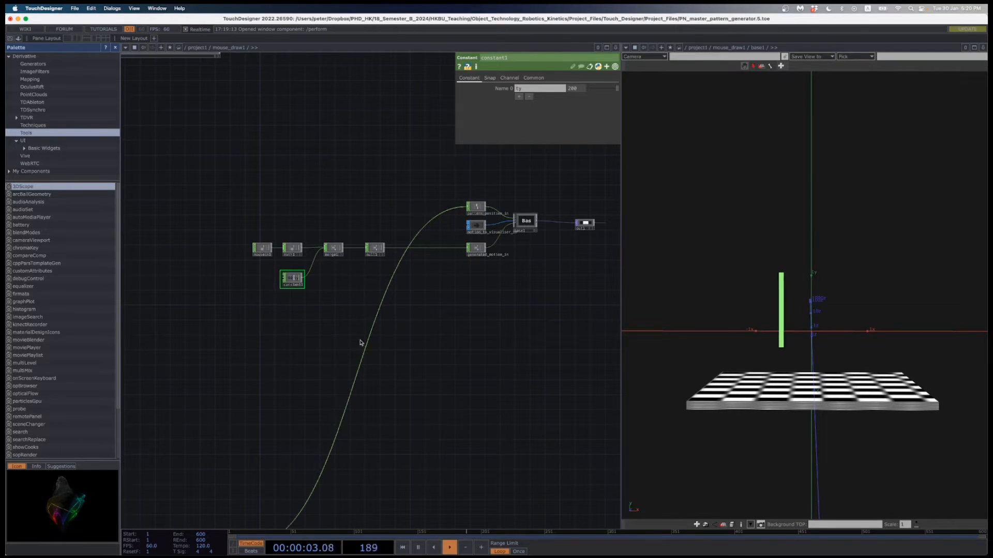
scroll(288, 334, down, 15)
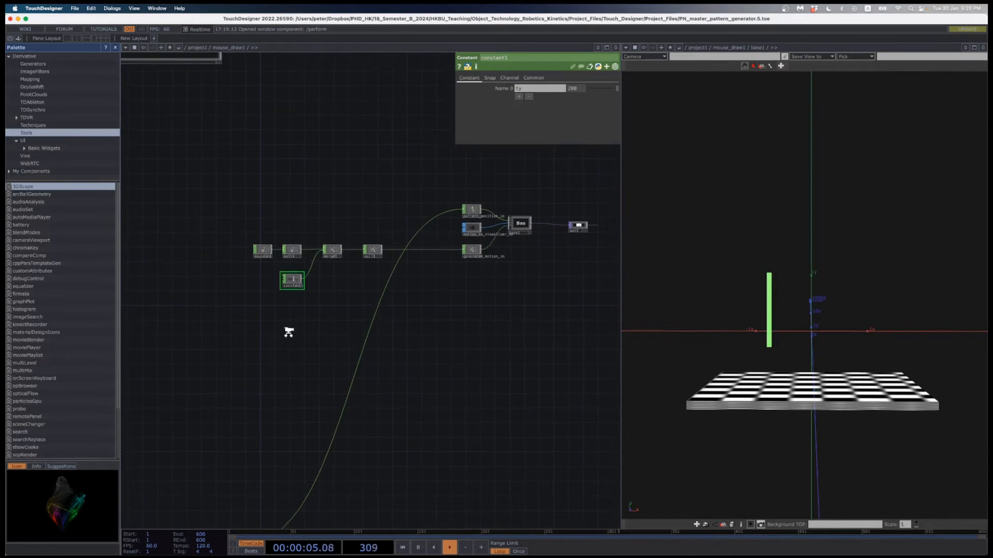
scroll(288, 335, down, 10)
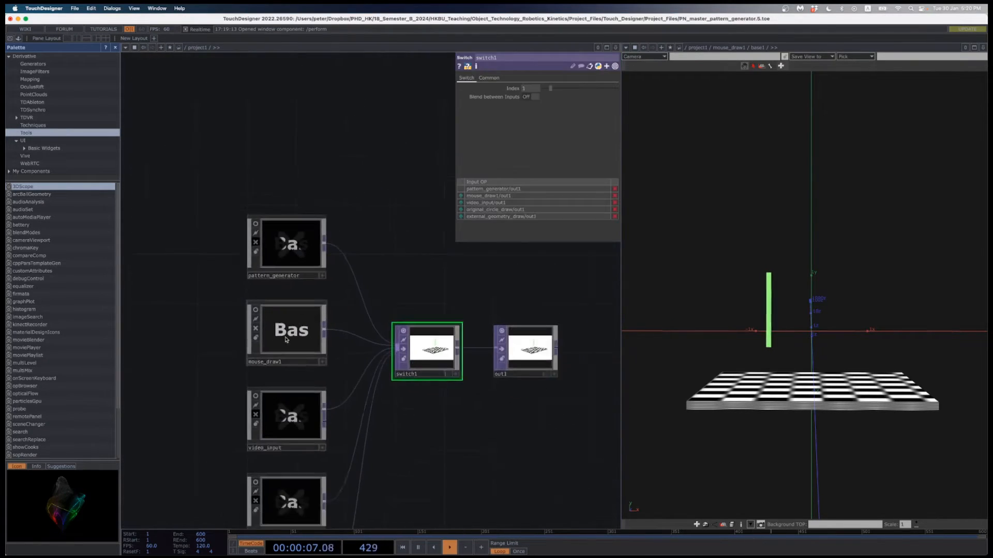
drag(420, 409, 433, 386)
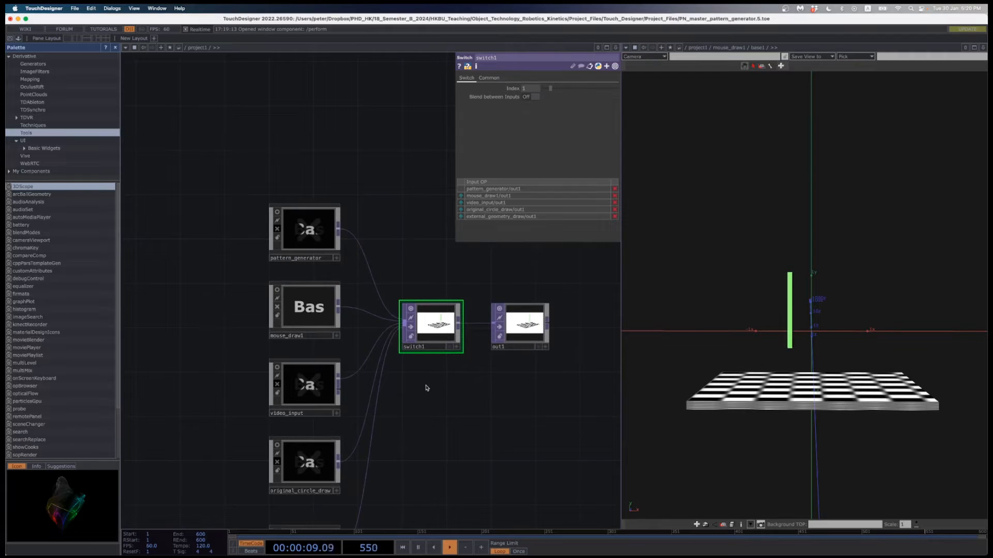
scroll(274, 341, up, 3)
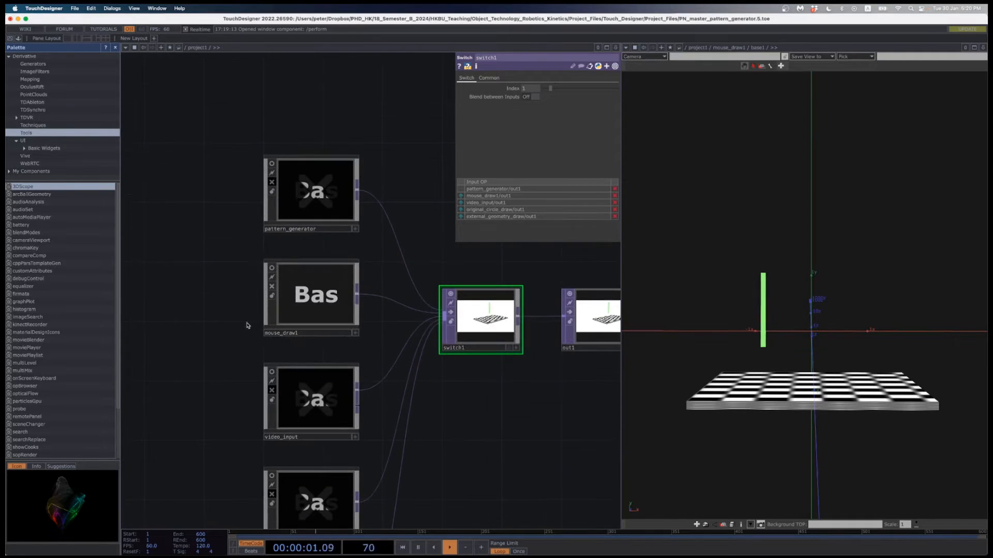
Disable cooking on mouse_draw1 and enable it on video_input in the project1 network
click(273, 288)
scroll(217, 327, down, 5)
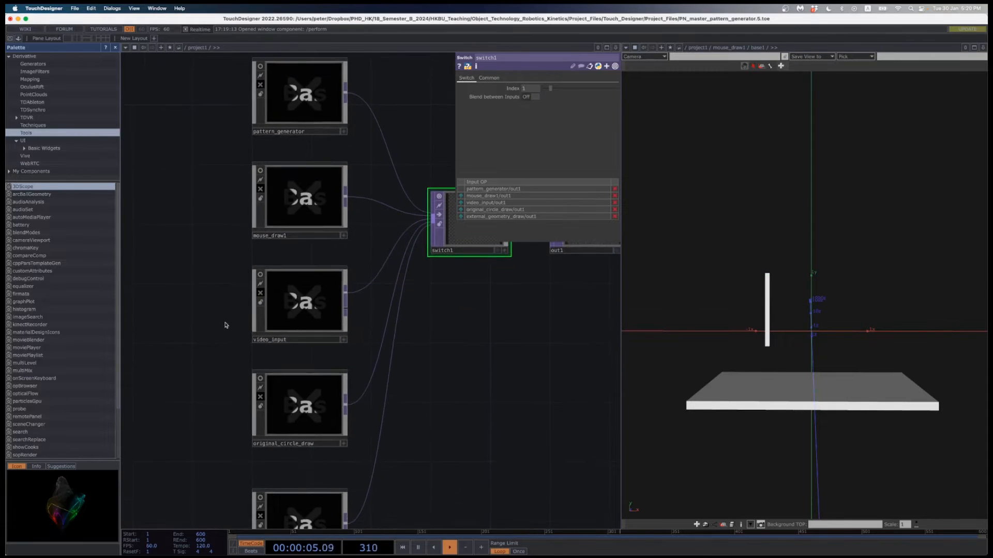
scroll(219, 361, down, 3)
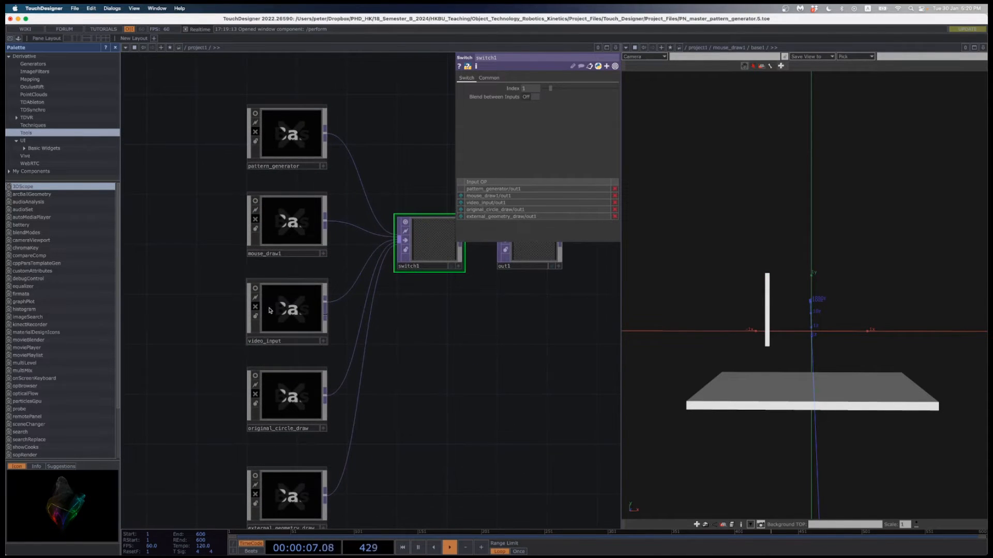
drag(197, 359, 191, 391)
scroll(230, 346, up, 4)
click(254, 327)
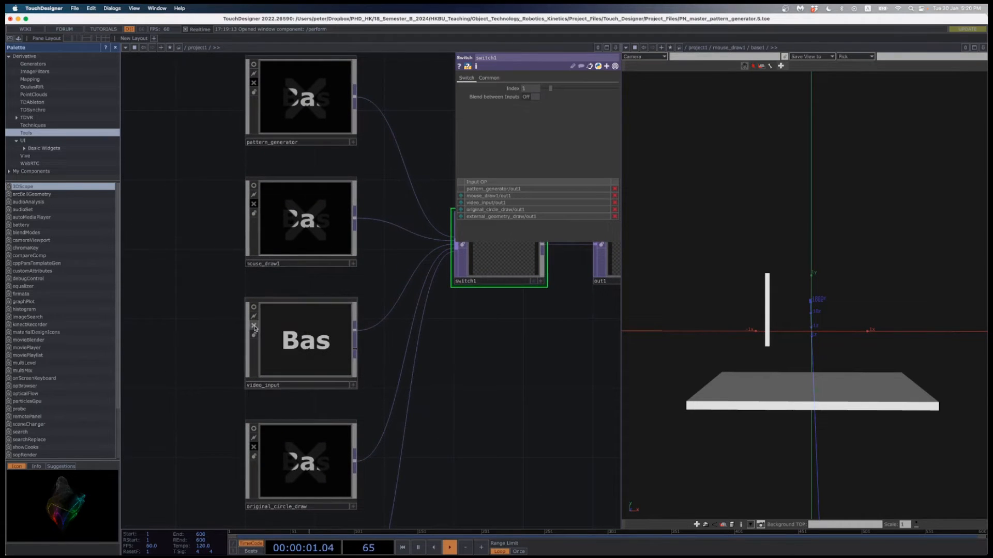
Set the index of switch1 to 2 to select video_input
drag(517, 324, 498, 370)
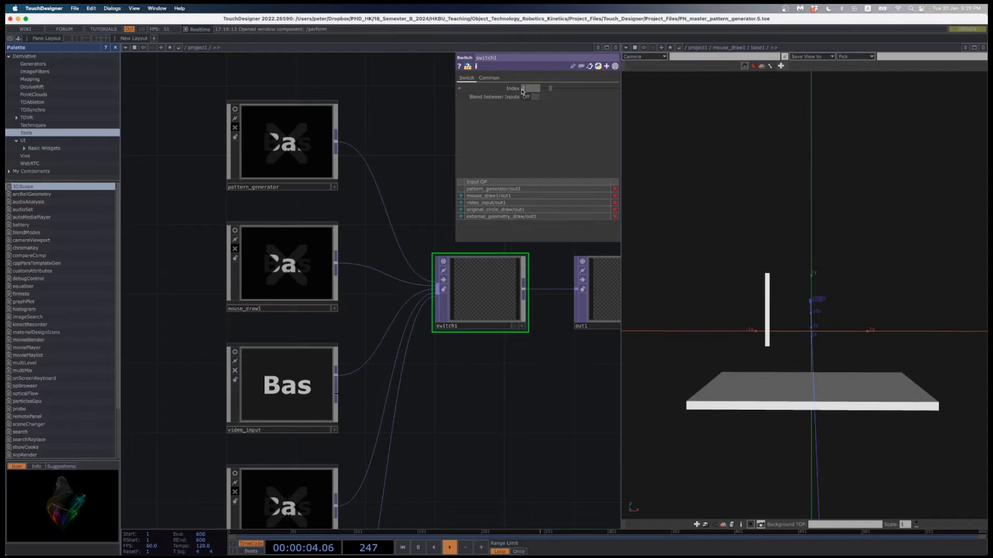
text(2)
key(Return)
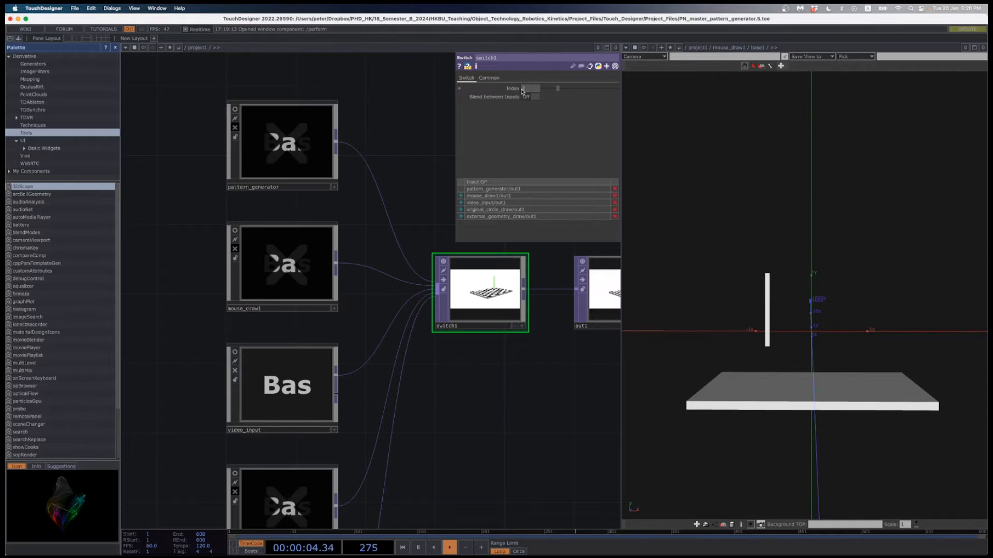
Enter the video_input component and locate its base1 component
double_click(271, 396)
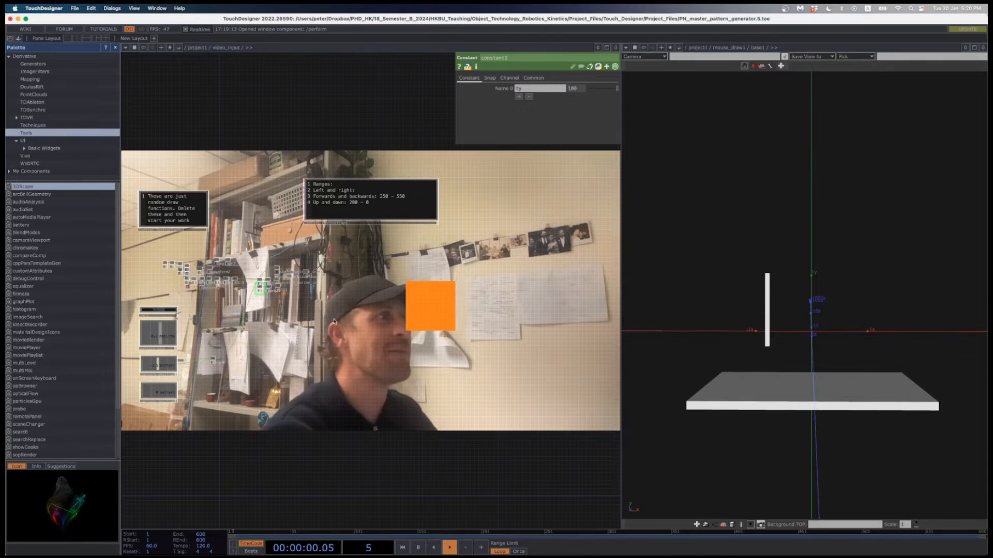
scroll(303, 284, up, 5)
scroll(303, 285, up, 10)
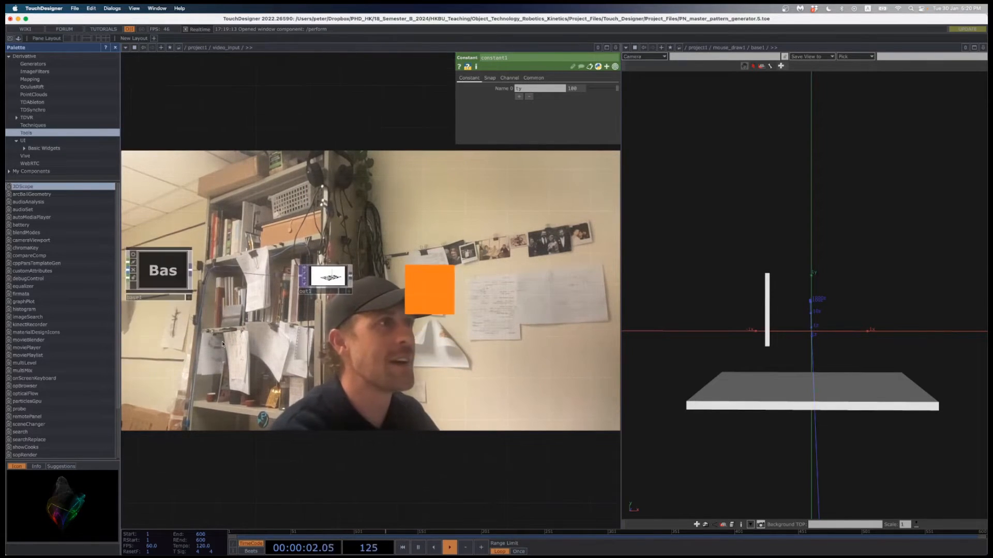
scroll(337, 310, up, 8)
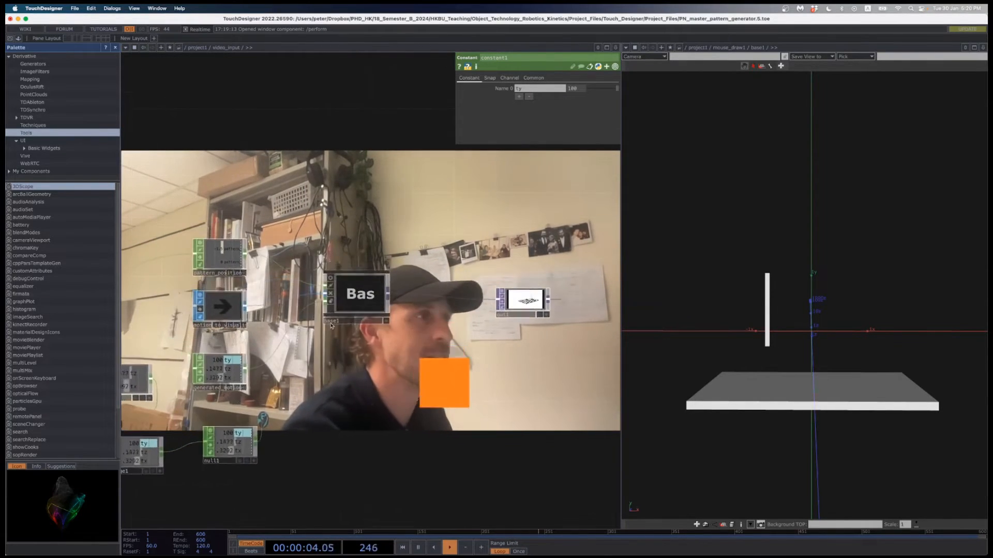
Set the path of the 3D geometry view to /project1/video_input/base1
click(771, 47)
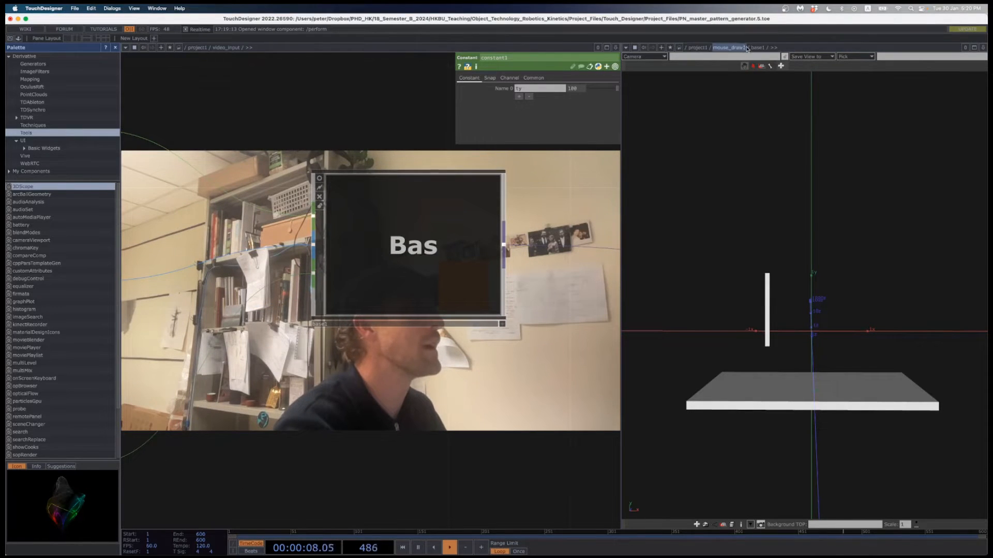
click(729, 48)
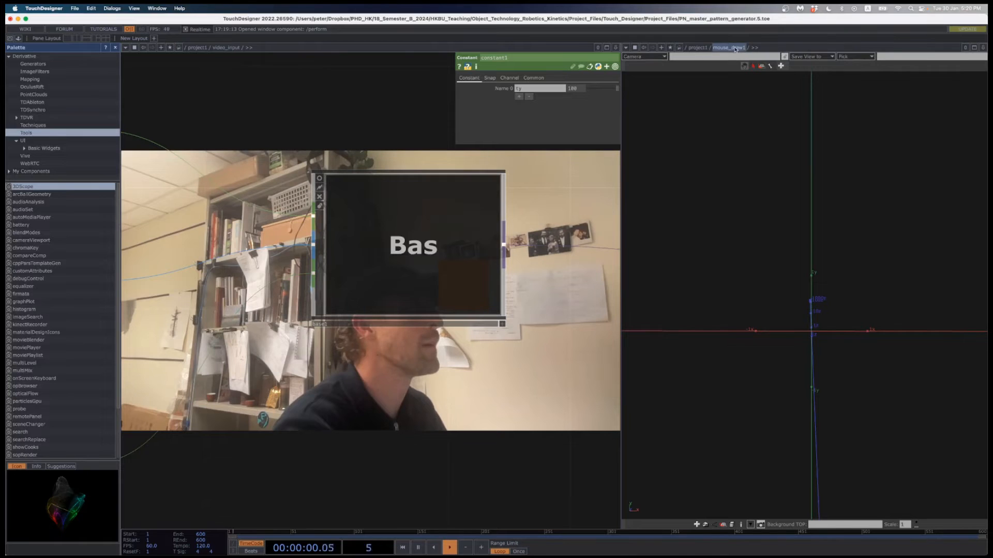
click(776, 48)
click(745, 48)
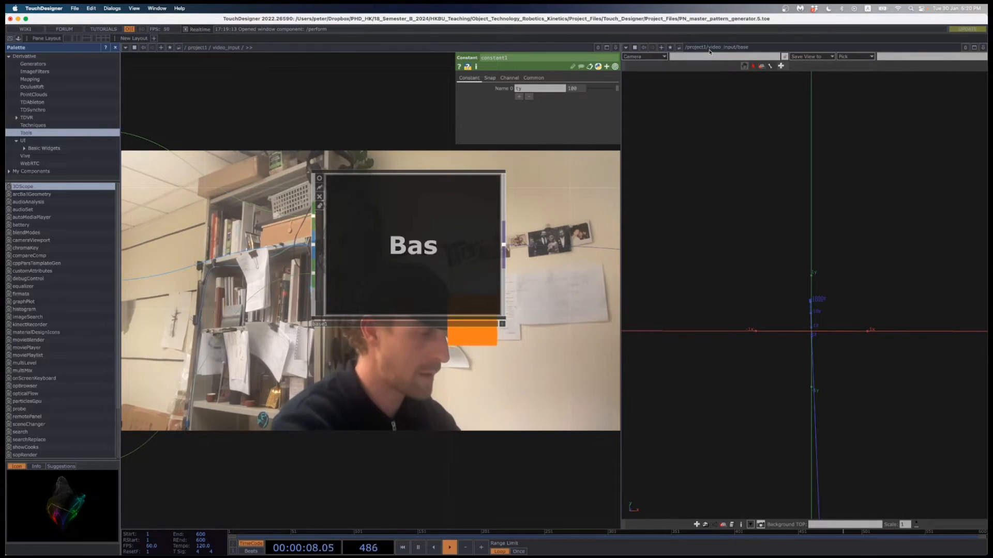
key(Return)
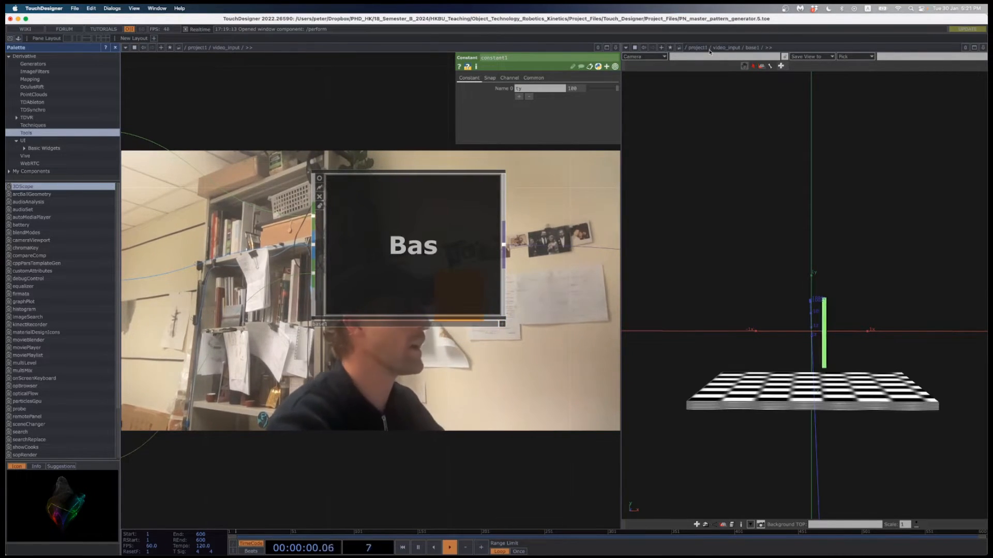
Trace the video_input network from base1 back to the camera input and bring up the parameters of videodevin1
scroll(414, 380, down, 3)
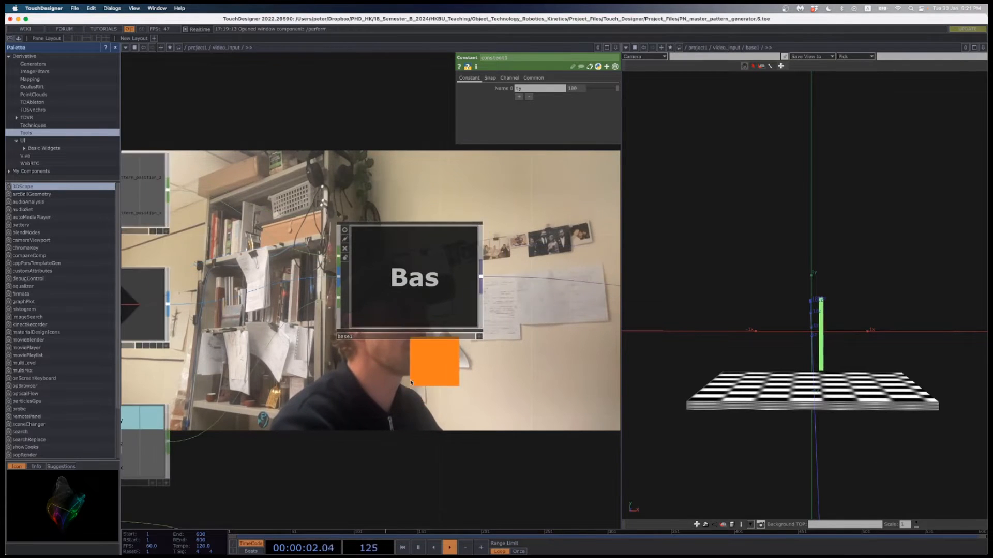
drag(419, 437, 528, 435)
scroll(485, 429, down, 3)
scroll(485, 428, down, 6)
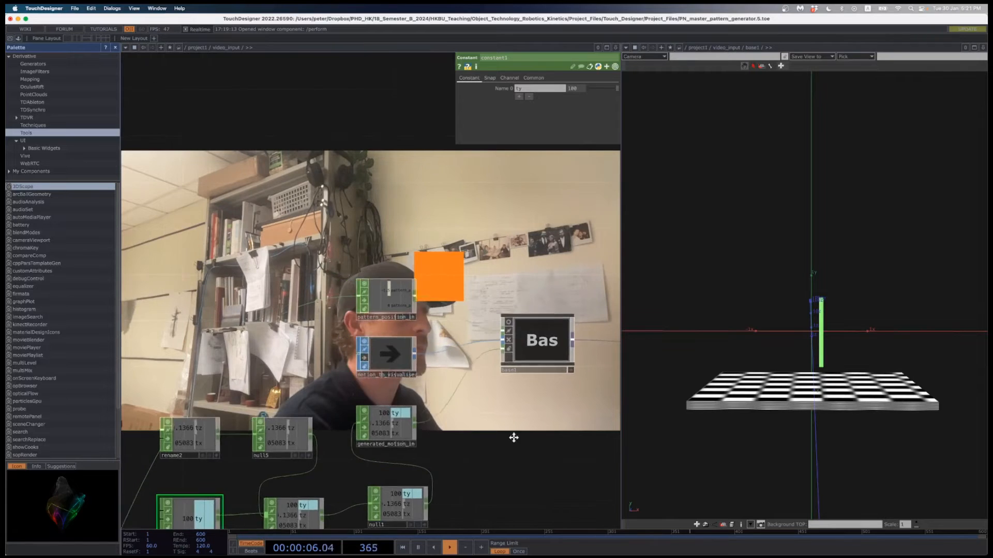
scroll(504, 433, down, 4)
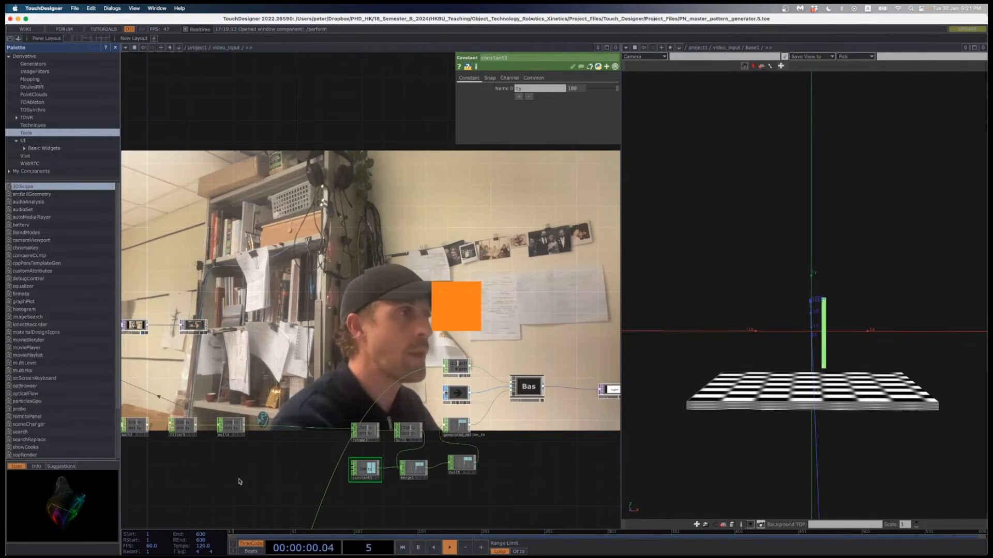
drag(240, 482, 456, 454)
drag(345, 454, 470, 449)
drag(224, 411, 283, 461)
scroll(251, 392, up, 3)
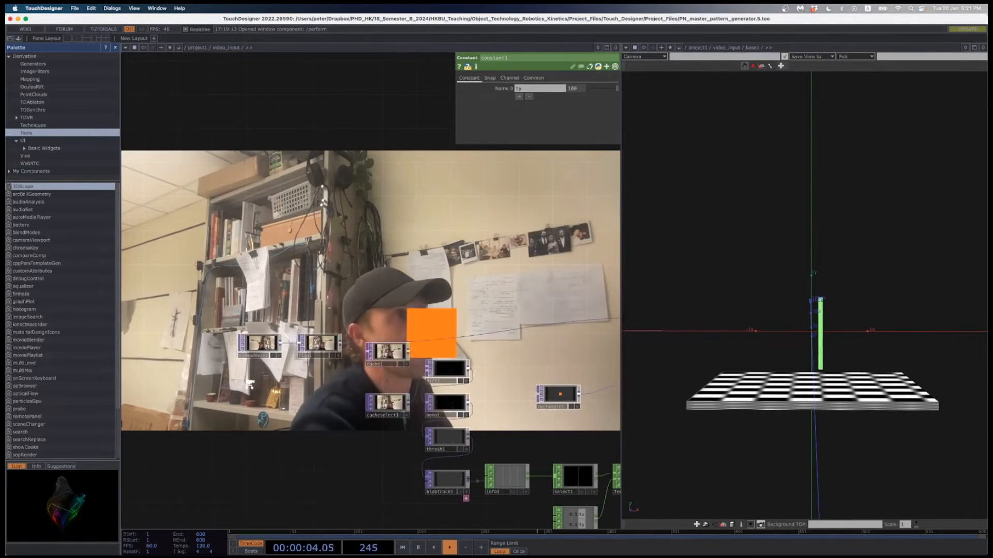
scroll(250, 384, up, 5)
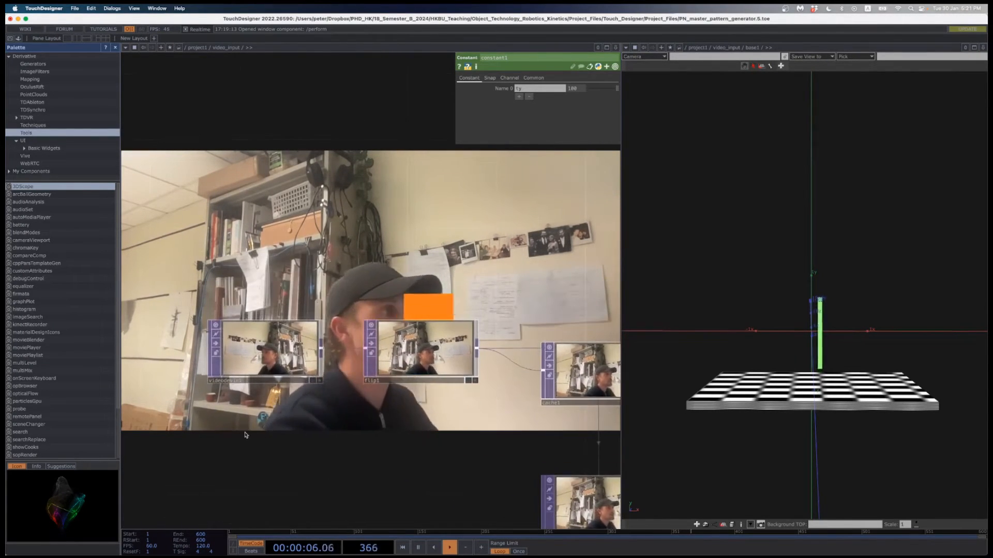
scroll(280, 429, up, 2)
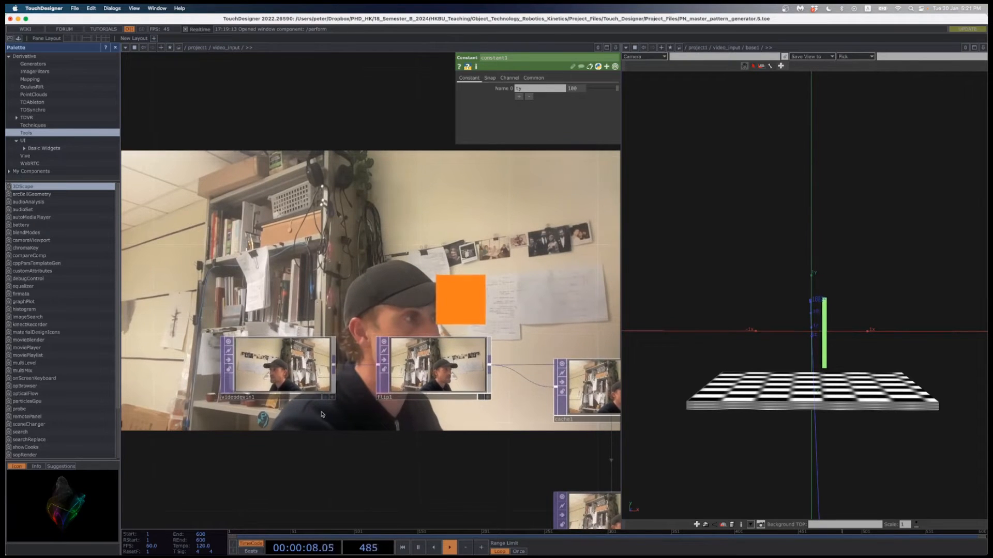
scroll(321, 414, up, 3)
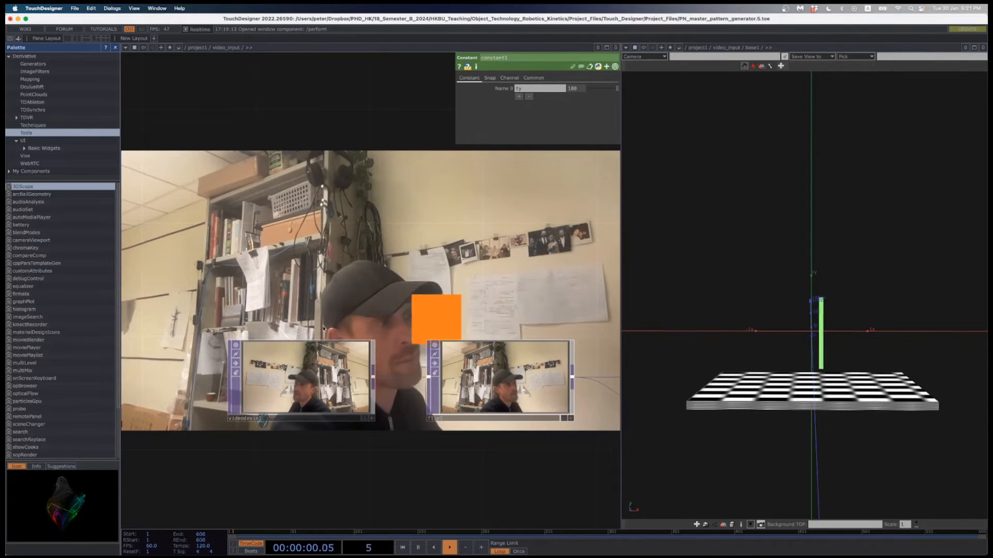
click(323, 345)
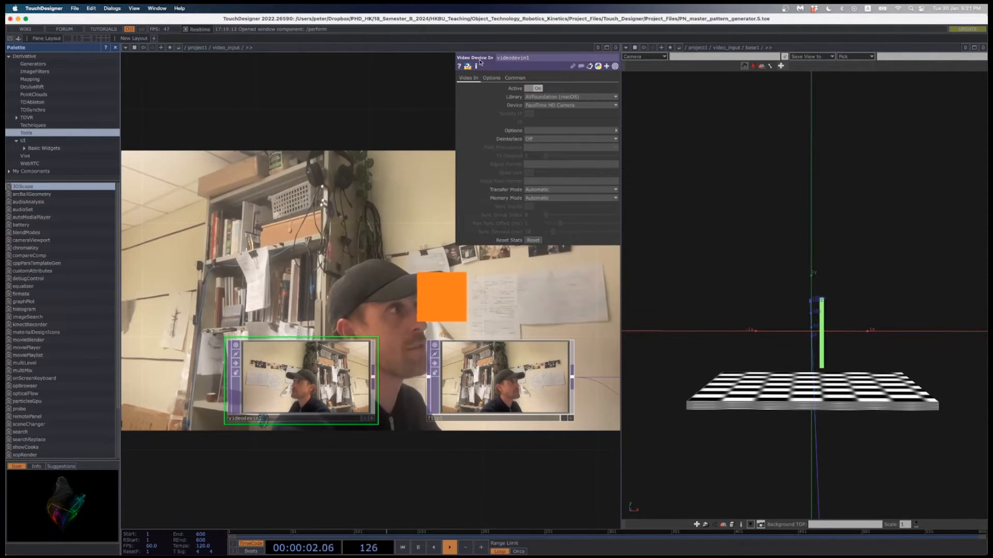
key(Tab)
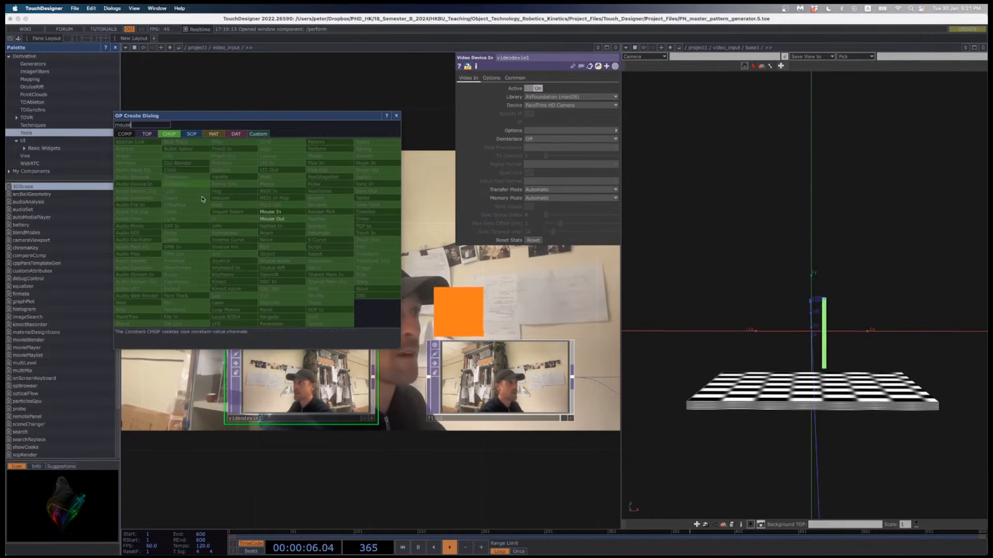
key(Escape)
click(289, 223)
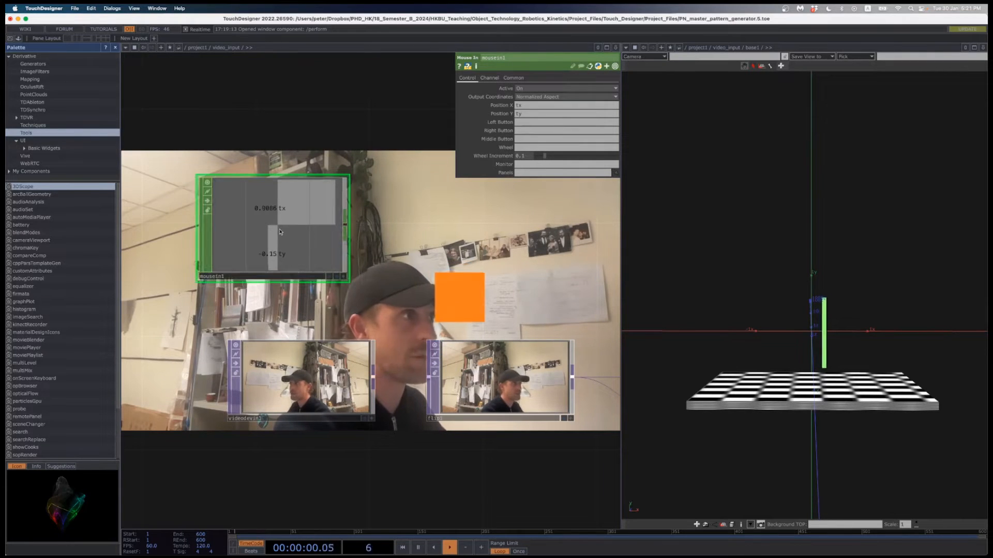
key(Delete)
Search the TOP operators for "vid" to locate Video Device In, and close the dialog without creating anything
key(Tab)
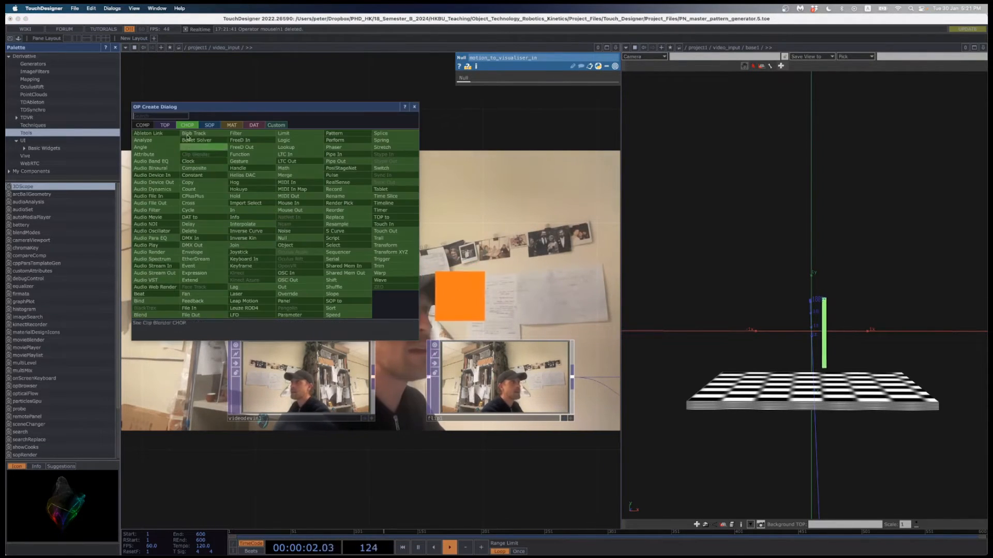
click(172, 127)
text(vid)
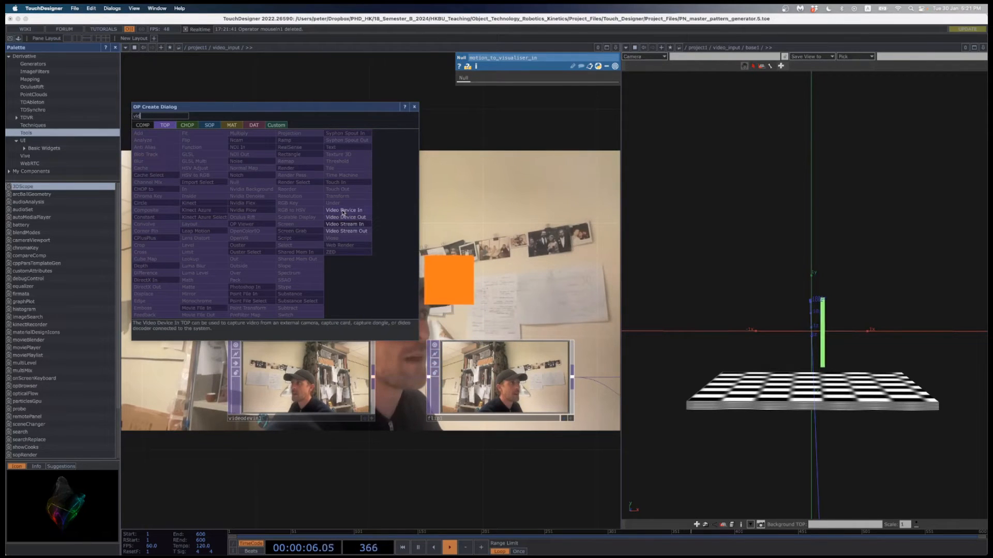
click(414, 107)
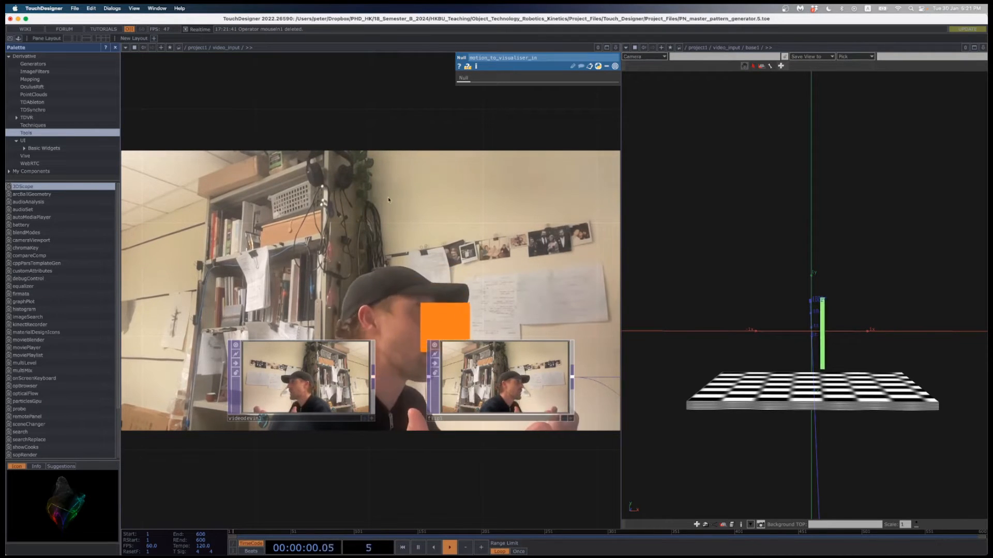
Select videodevin1 and flip1 in turn to examine their parameters and how the camera image is mirrored
click(301, 381)
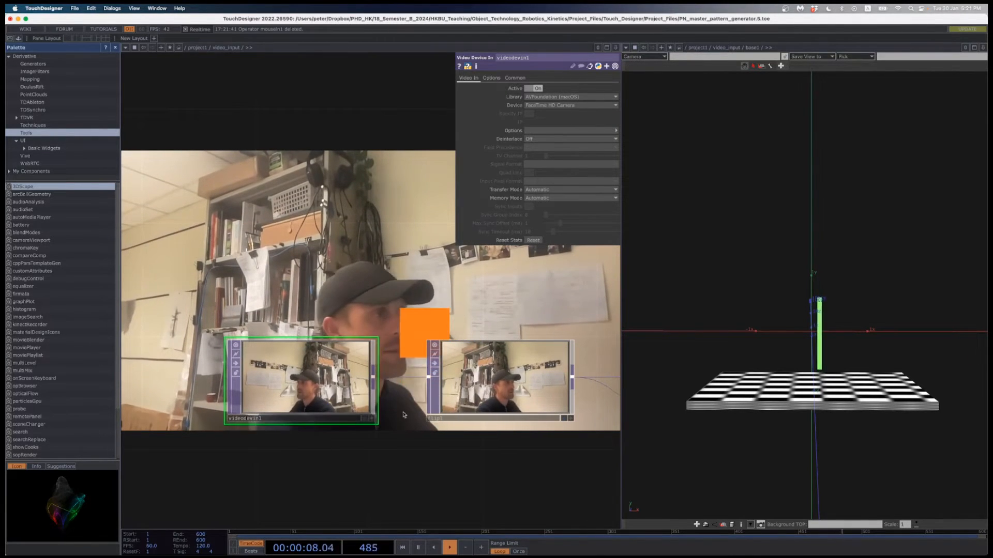
scroll(419, 470, down, 2)
drag(418, 470, 334, 391)
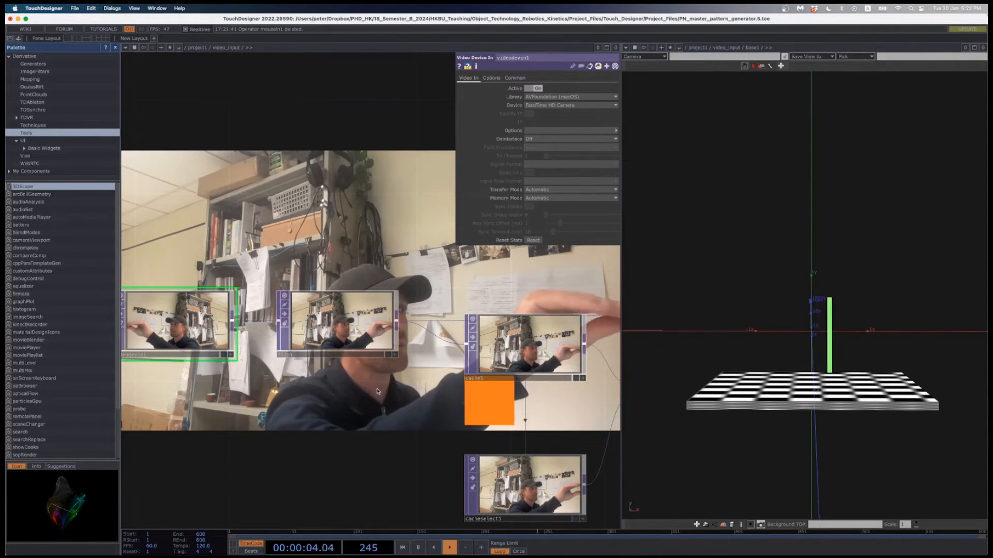
scroll(419, 413, left, 5)
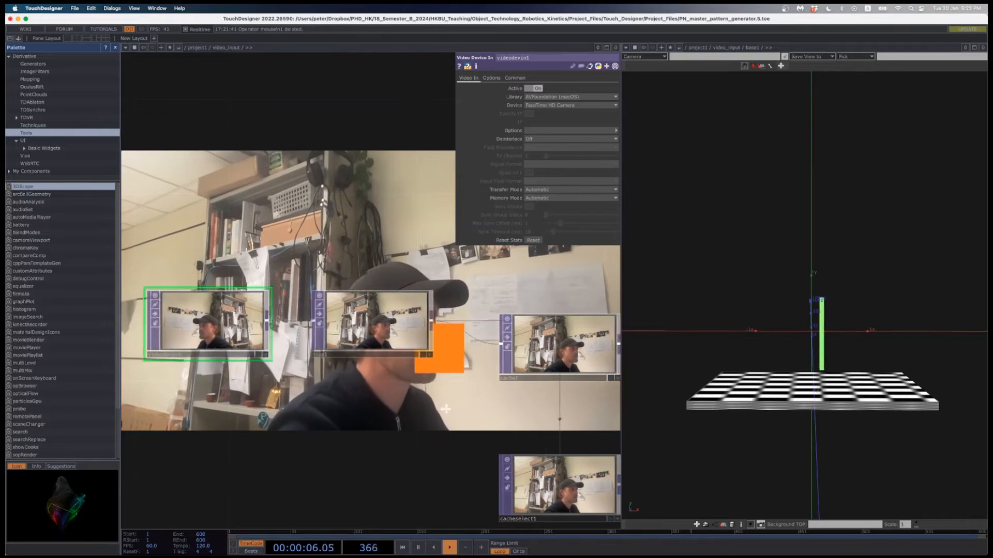
click(383, 328)
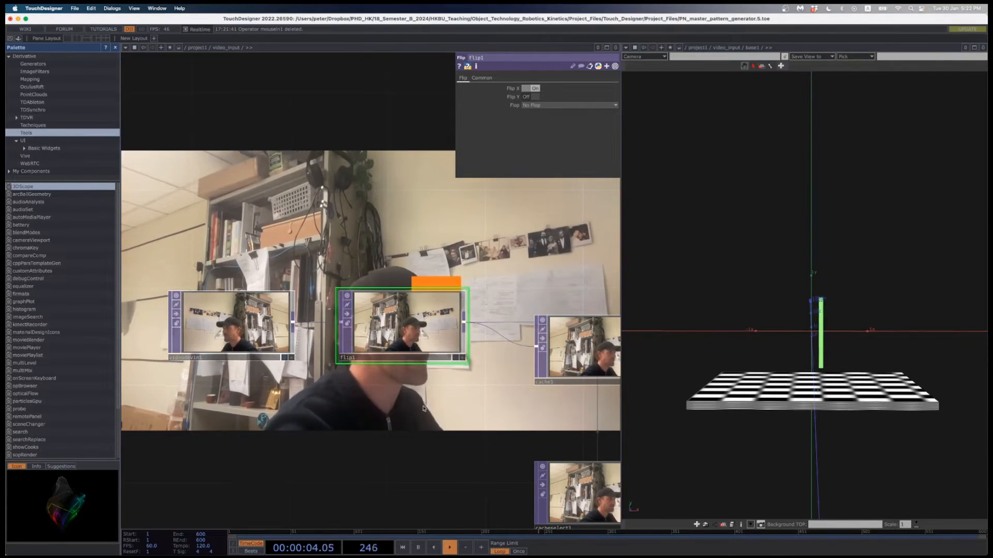
Examine the frame-difference chain of cache1, cacheselect1, diff1 and mono1 in close-up
drag(423, 408, 217, 372)
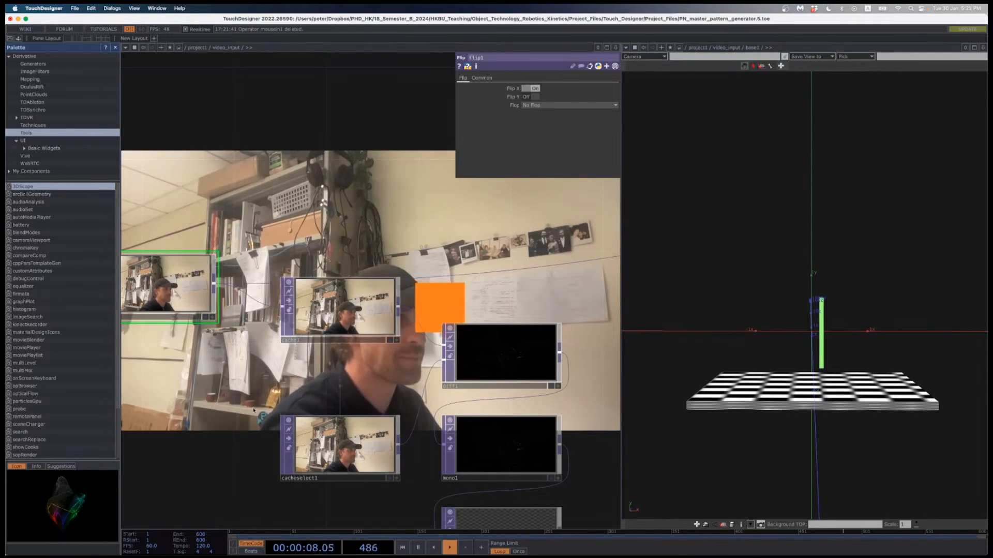
scroll(254, 414, down, 2)
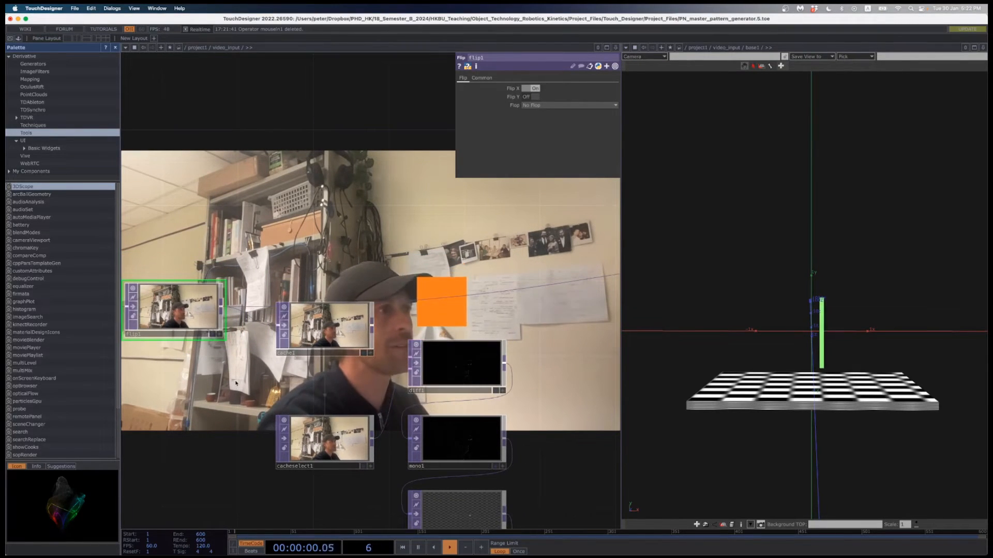
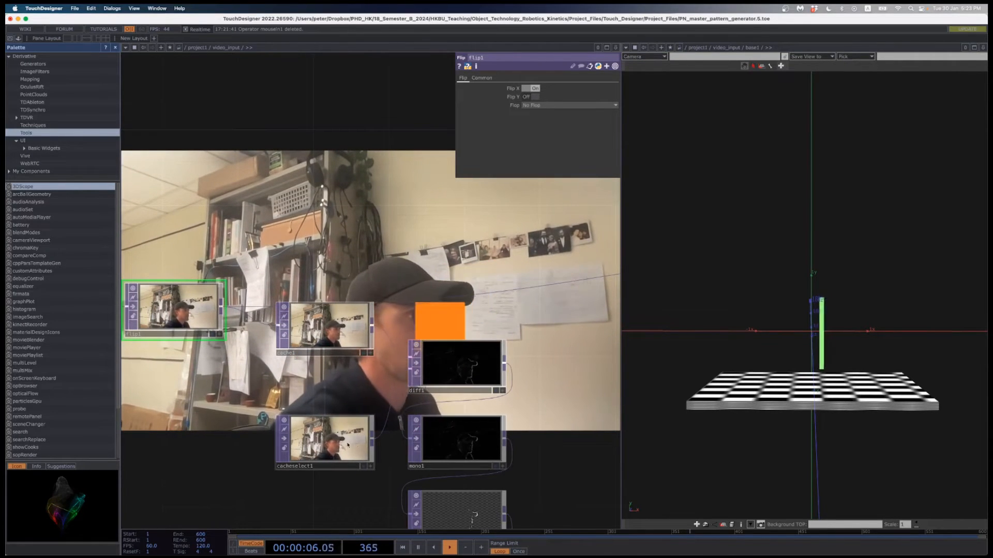
scroll(448, 398, up, 5)
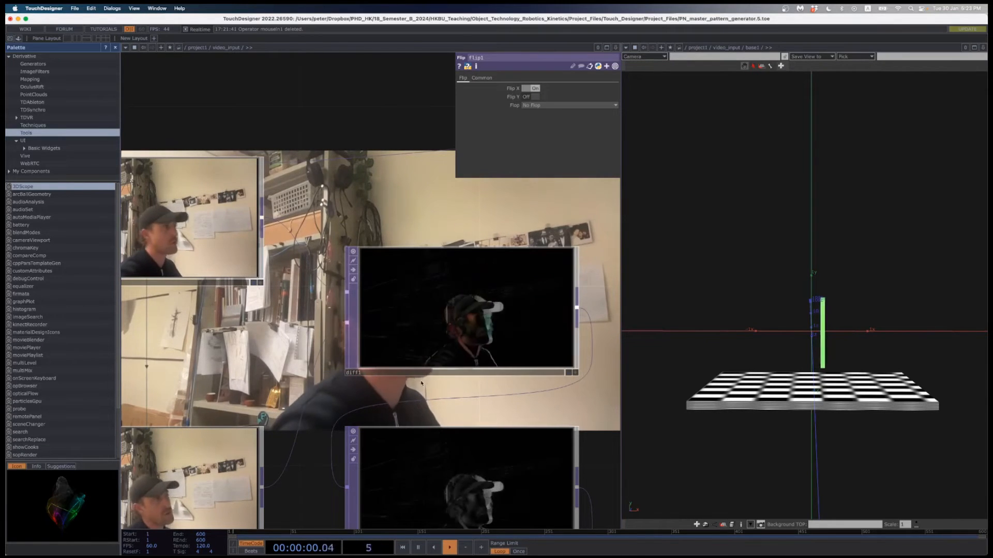
scroll(314, 391, down, 5)
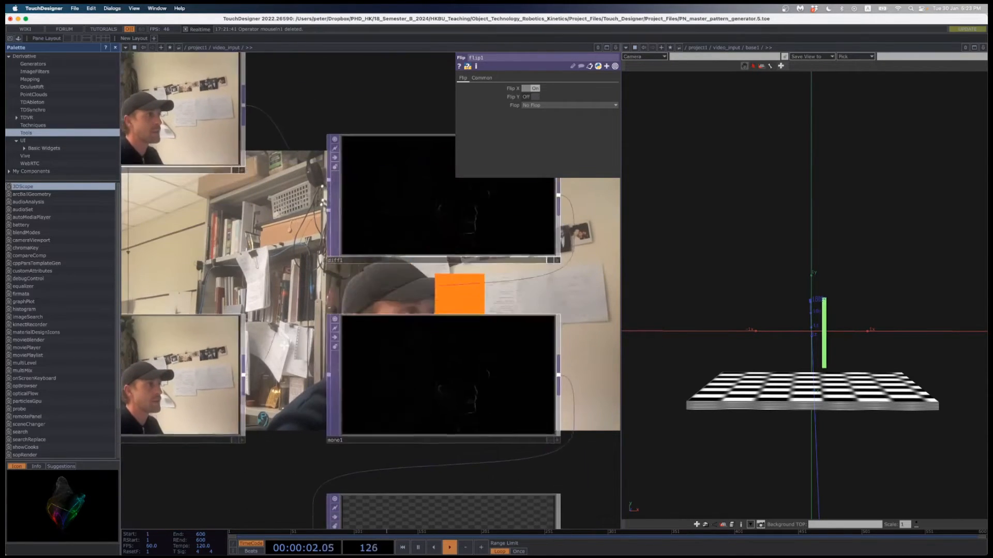
scroll(412, 347, up, 5)
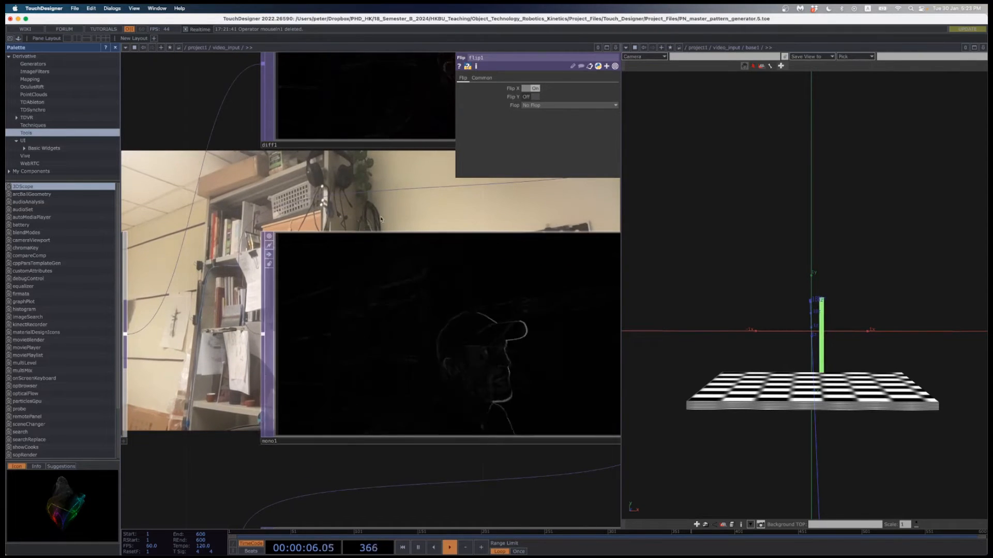
Follow the motion image from diff1 and mono1 through thresh1 down to blobtrack1, comparing how each stage isolates the movement
scroll(365, 262, down, 1)
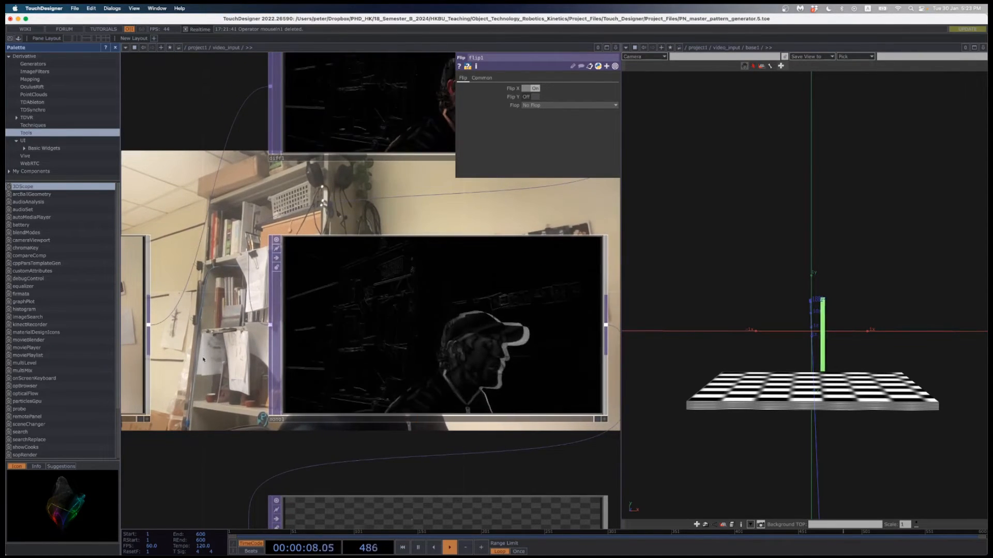
scroll(363, 150, up, 2)
scroll(311, 213, up, 2)
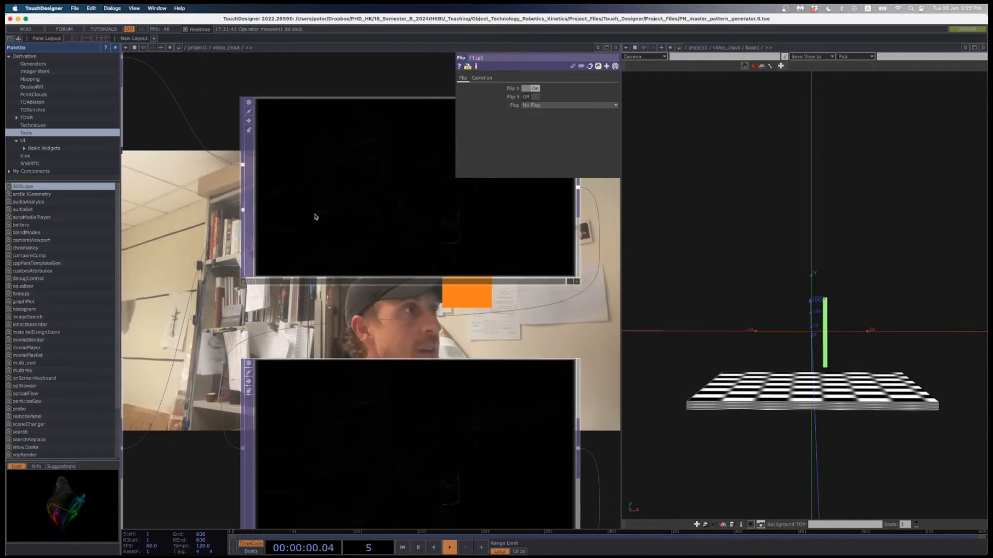
scroll(235, 372, down, 3)
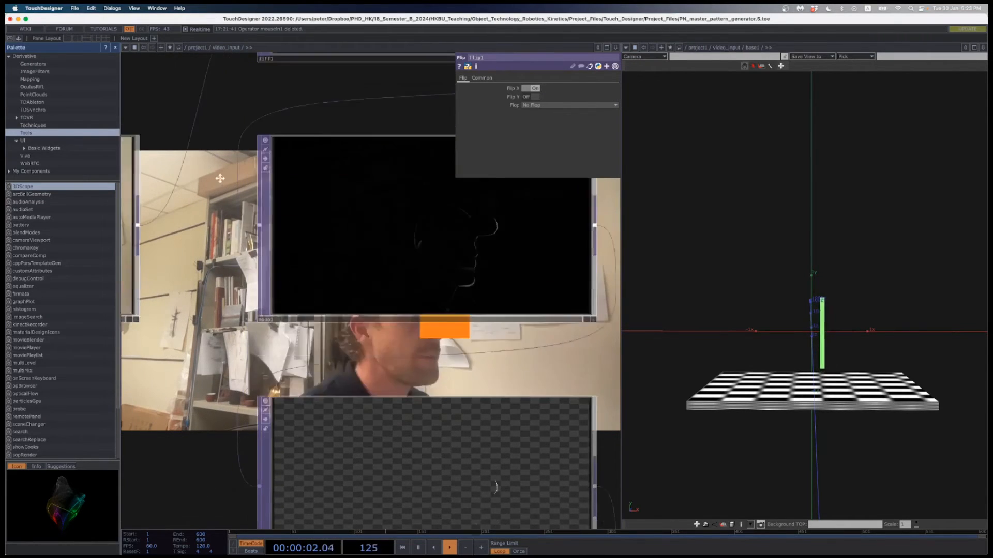
scroll(228, 412, down, 3)
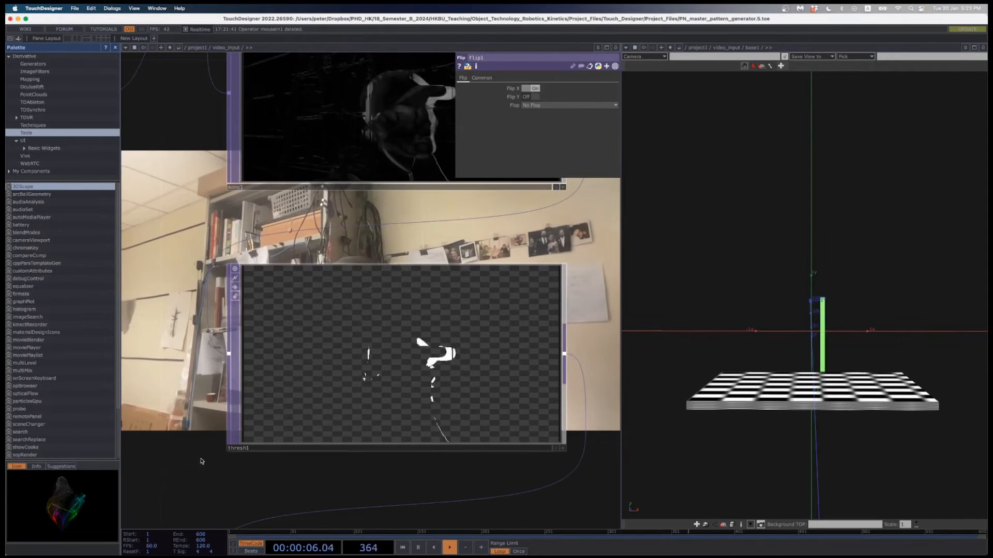
scroll(222, 361, down, 3)
scroll(222, 360, down, 5)
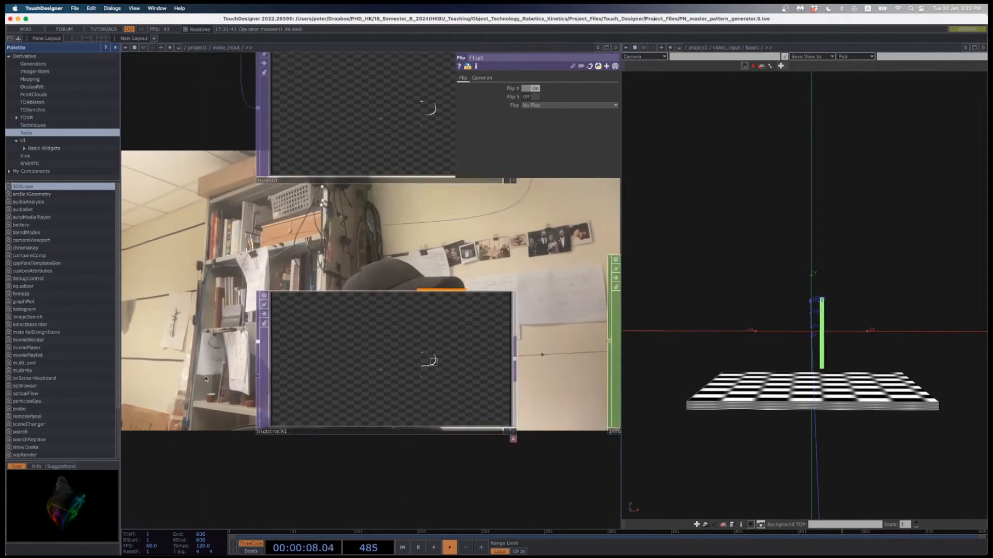
Examine the blobtrack1 output up close and bring up its blob size and tracking parameters
scroll(343, 375, up, 3)
scroll(348, 377, up, 1)
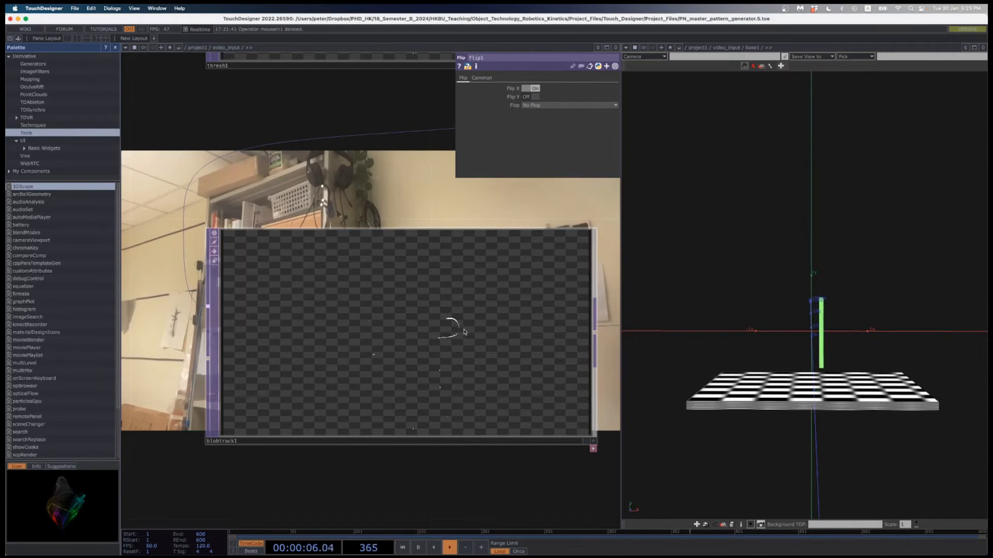
scroll(440, 363, down, 5)
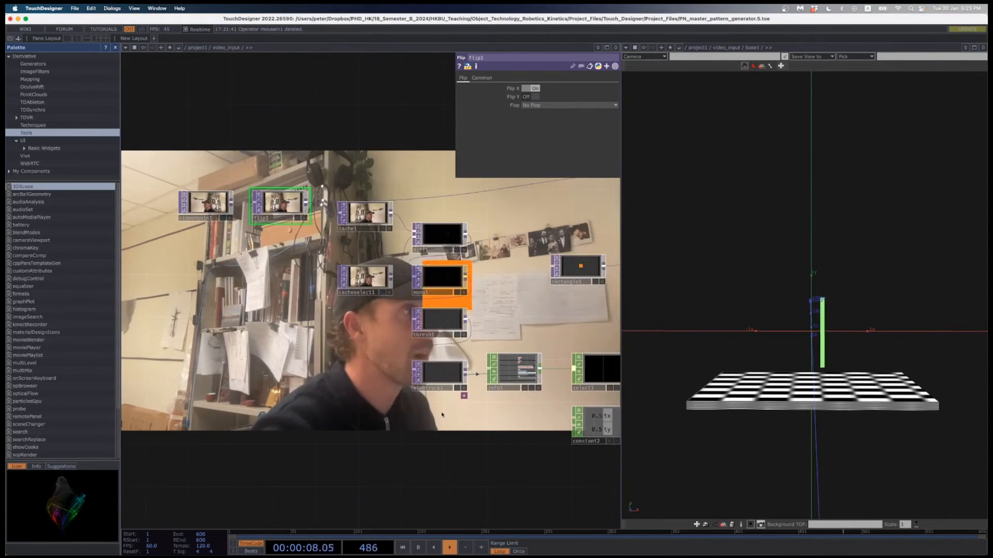
scroll(450, 362, up, 5)
click(381, 355)
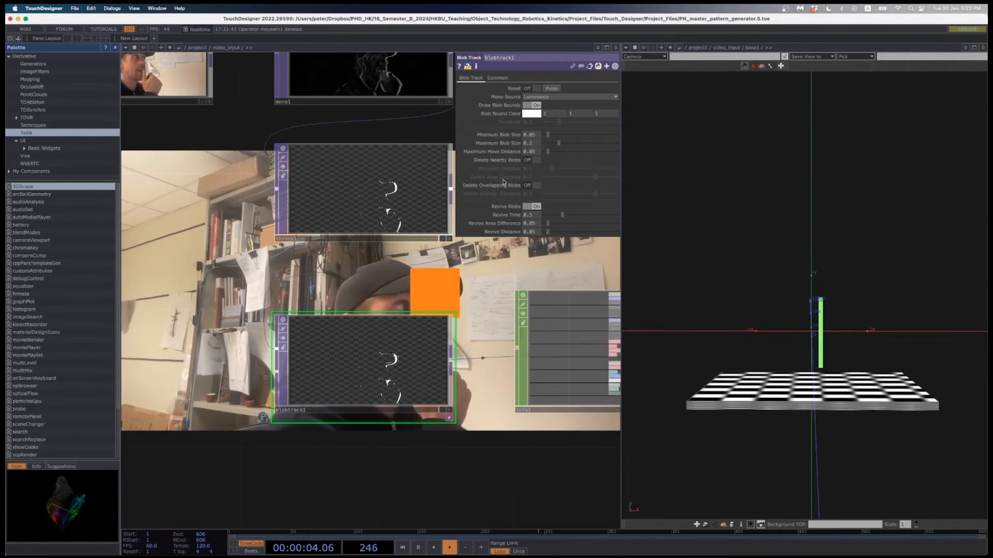
Examine the blob data channels in info1 and how they feed into select1
scroll(492, 451, down, 2)
drag(492, 452, 325, 457)
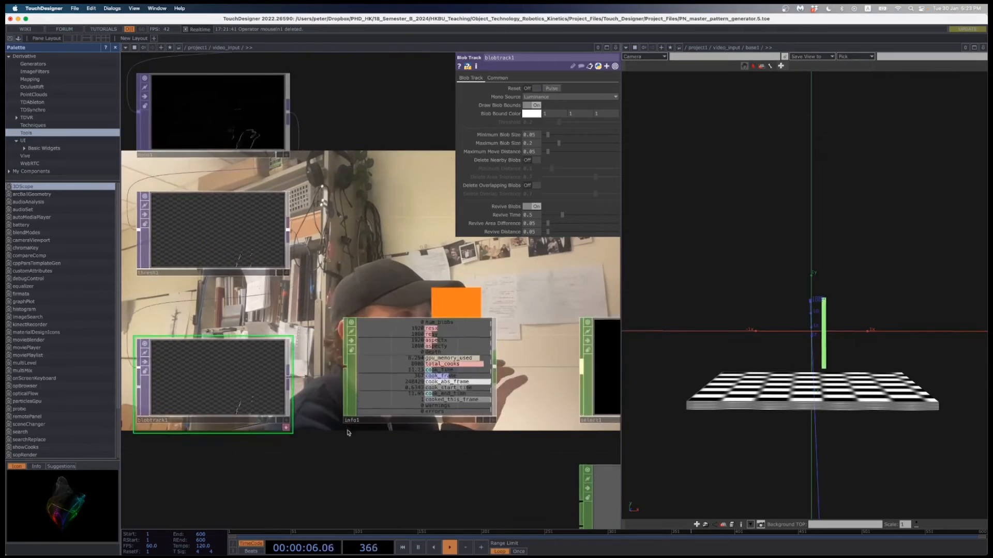
scroll(395, 381, up, 3)
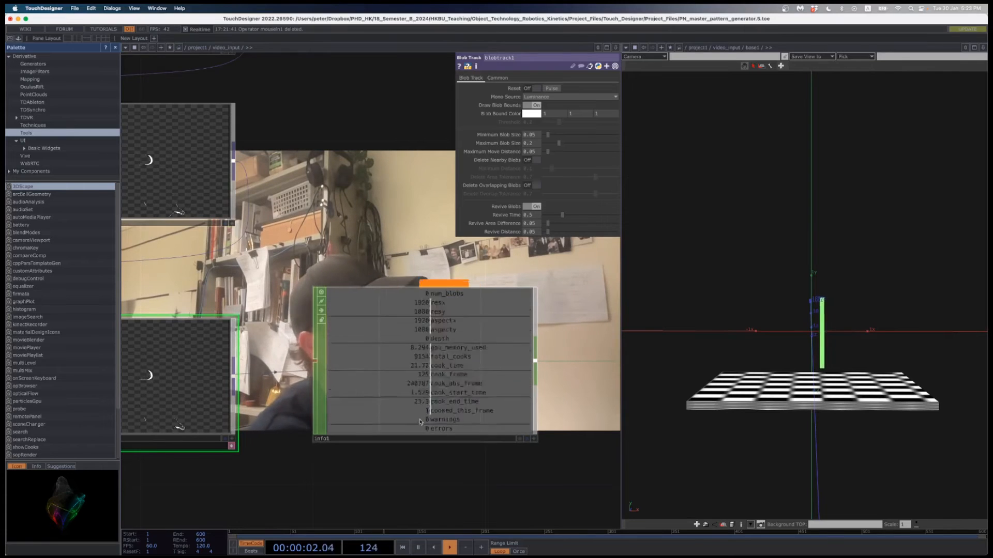
scroll(472, 491, down, 3)
drag(506, 481, 325, 458)
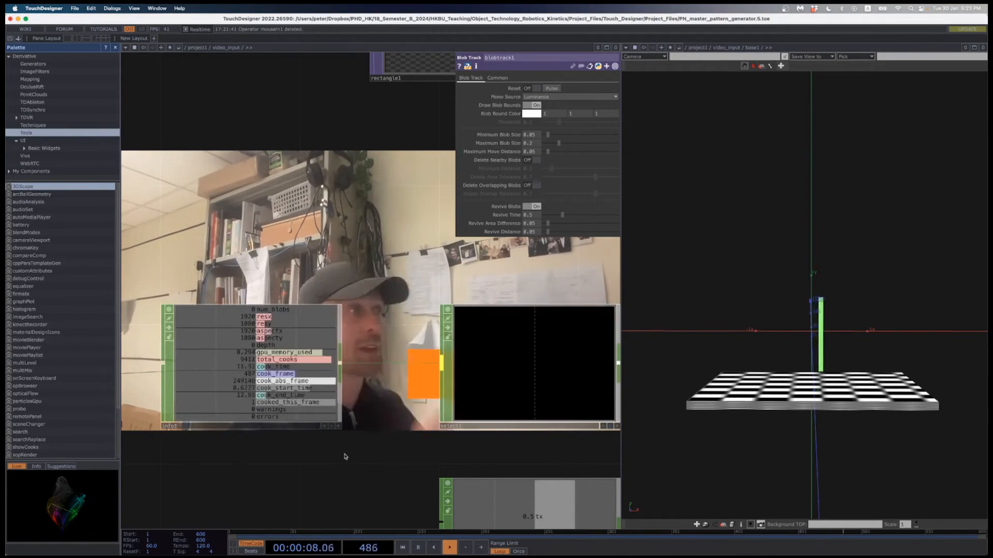
Trace the tx and ty channels from select1 onward, then select feedback1 and filter1 in turn to examine their parameters
scroll(398, 476, down, 5)
drag(389, 478, 234, 432)
scroll(434, 447, down, 5)
drag(423, 448, 315, 441)
scroll(367, 445, down, 4)
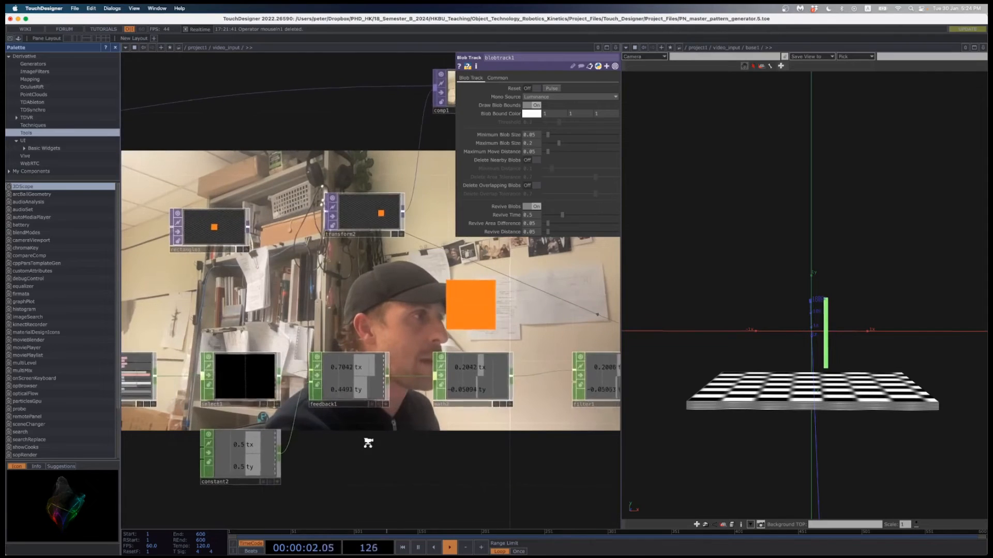
scroll(437, 447, down, 3)
drag(375, 450, 278, 435)
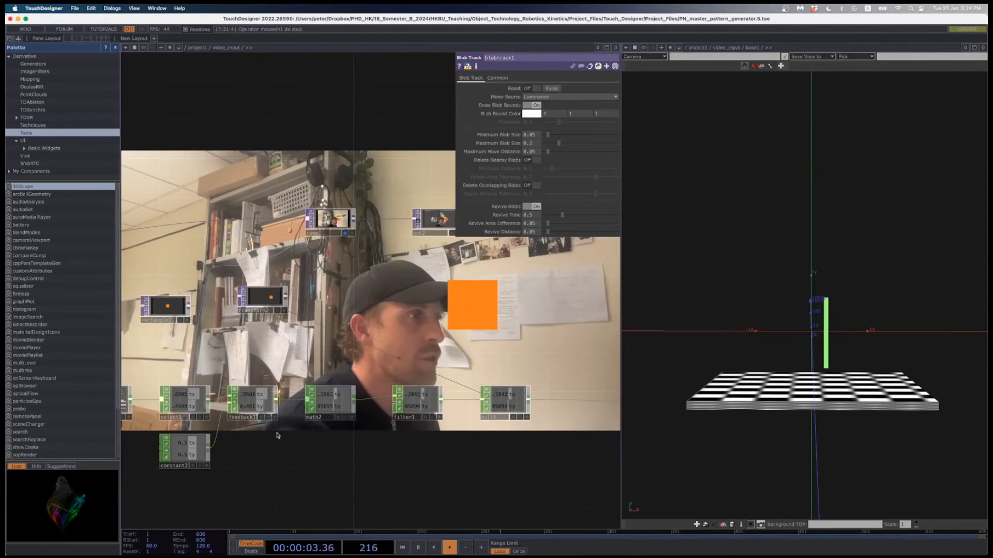
click(259, 397)
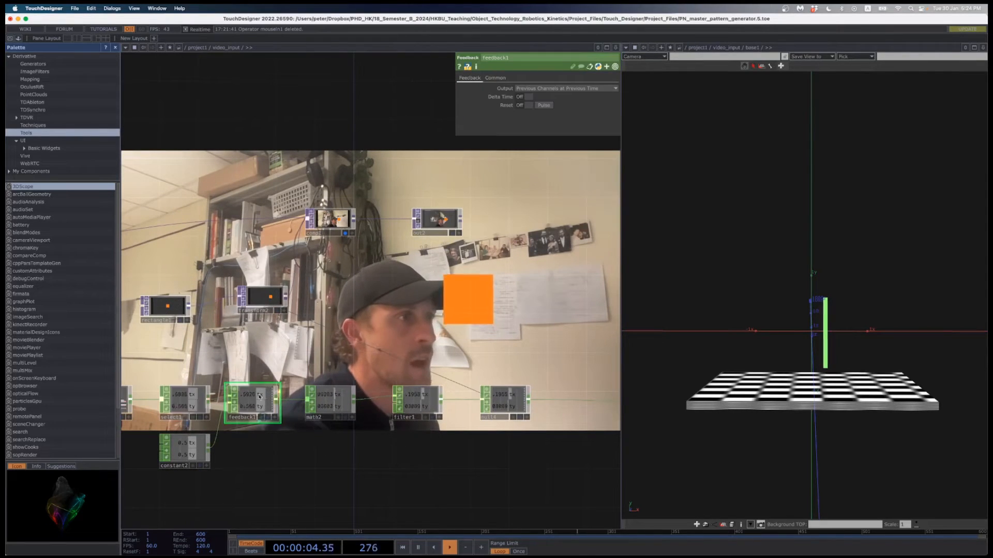
click(423, 404)
Bypass feedback1 and re-enable it to see how the chain behaves without the fallback values
scroll(273, 427, up, 2)
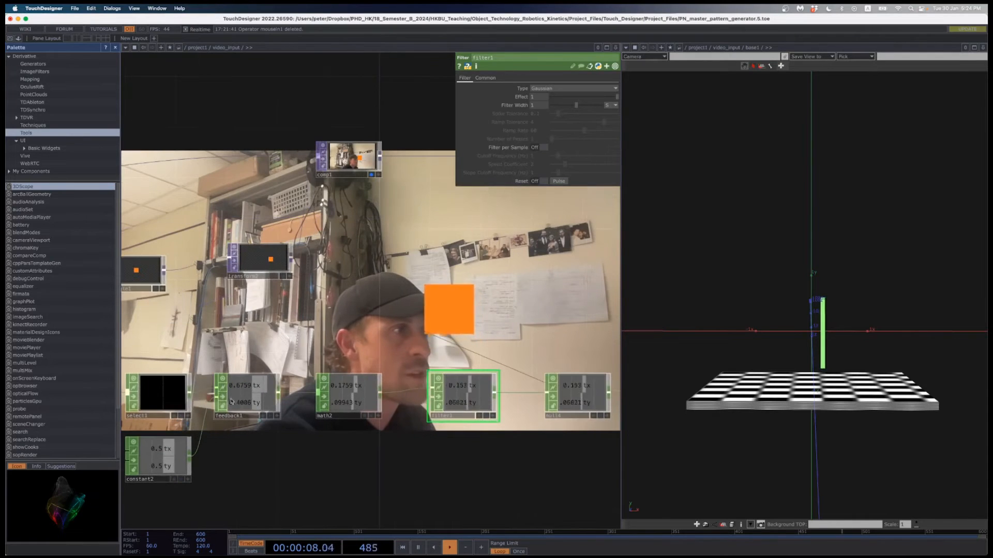
click(222, 398)
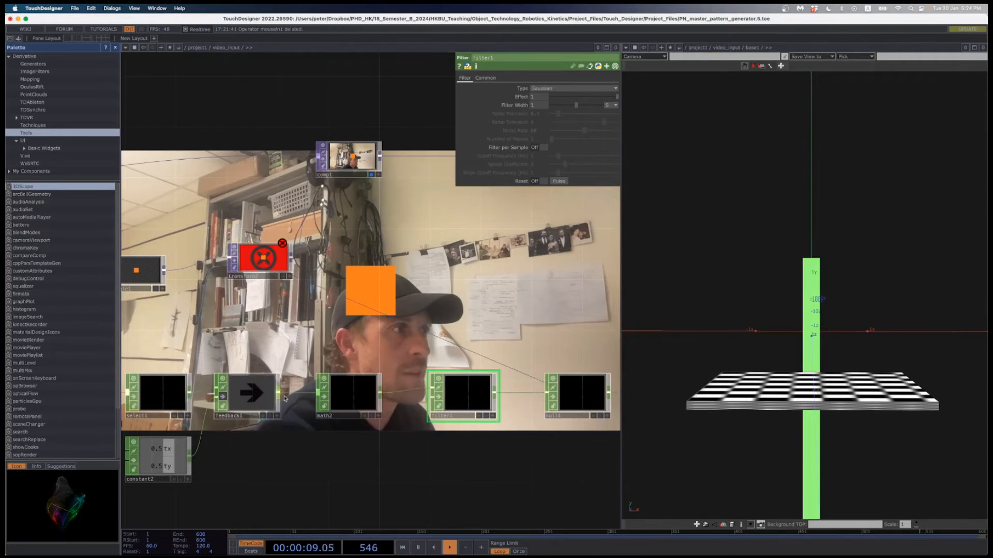
click(224, 396)
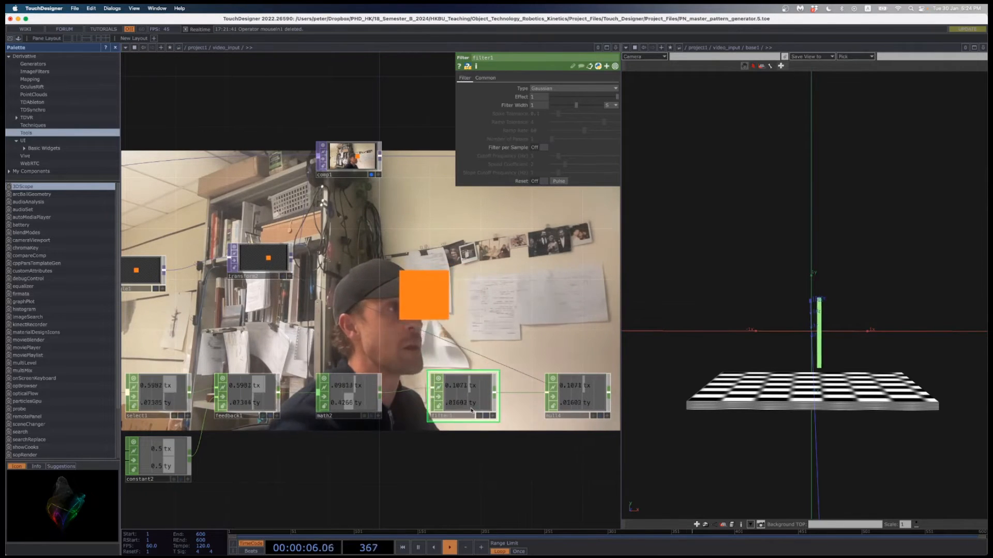
Select transform2 to examine how the filtered tx and ty values drive the rectangle's translation
scroll(456, 394, down, 2)
drag(415, 466, 361, 471)
scroll(346, 475, down, 1)
drag(236, 343, 246, 337)
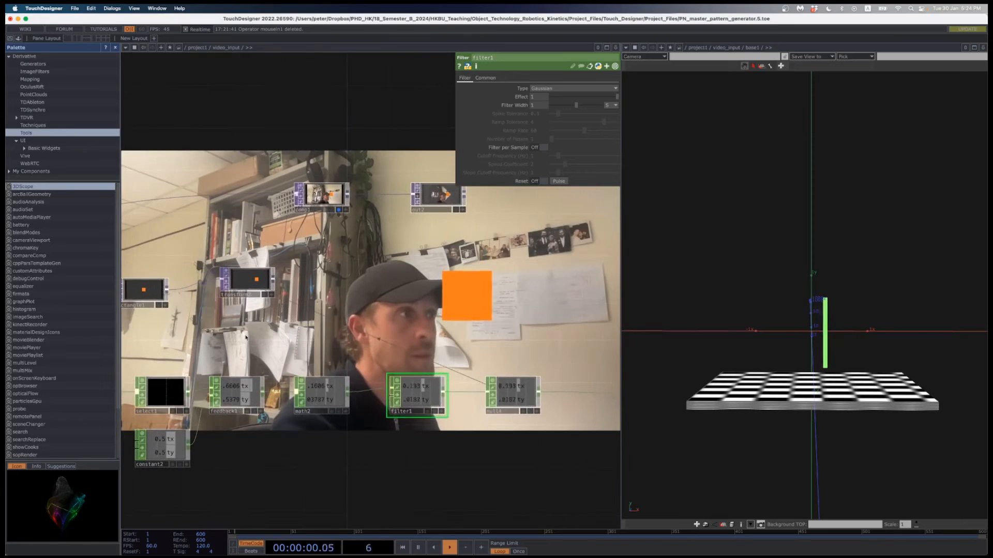
click(253, 283)
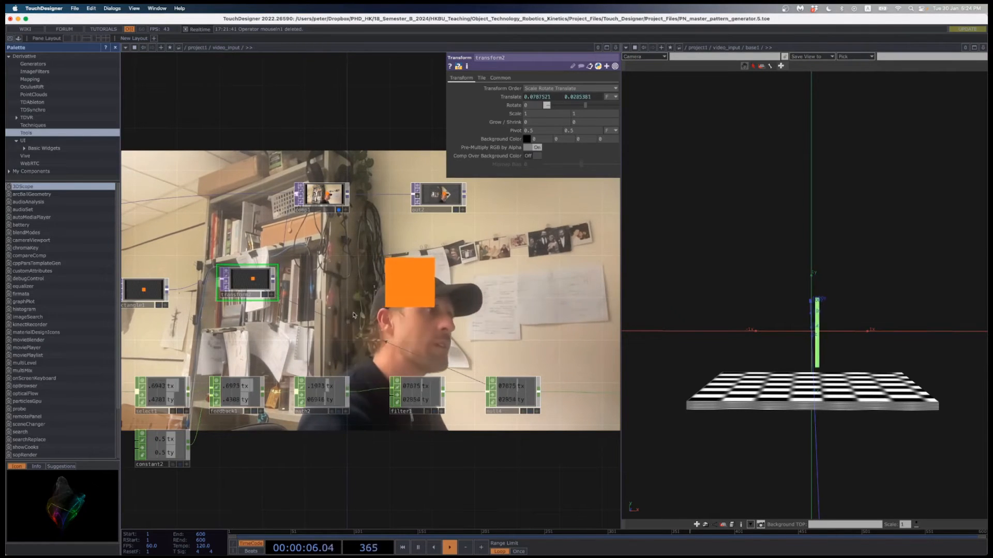
Follow the position channels onward through merge1 and the pattern values to the Base component and the output
scroll(418, 331, down, 3)
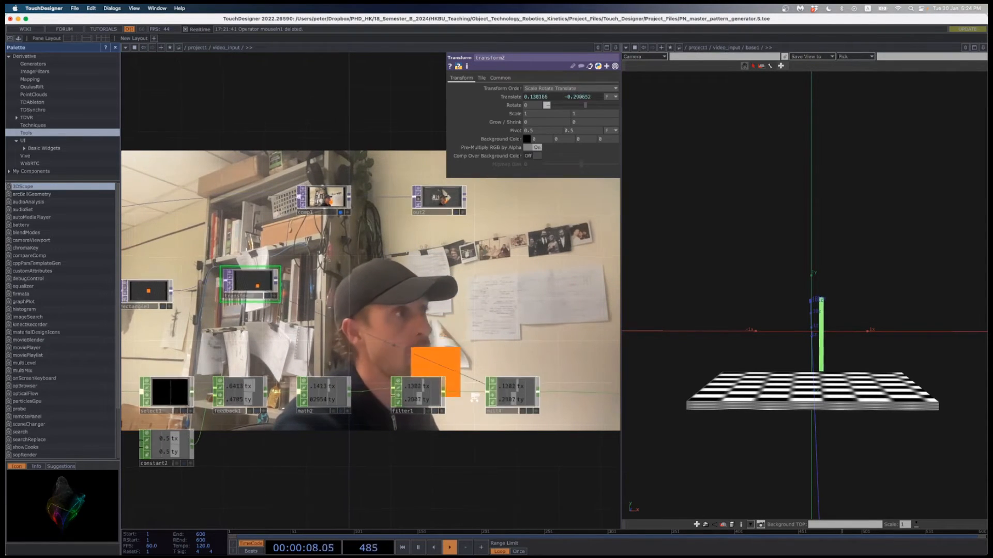
drag(472, 452, 394, 425)
scroll(394, 425, down, 2)
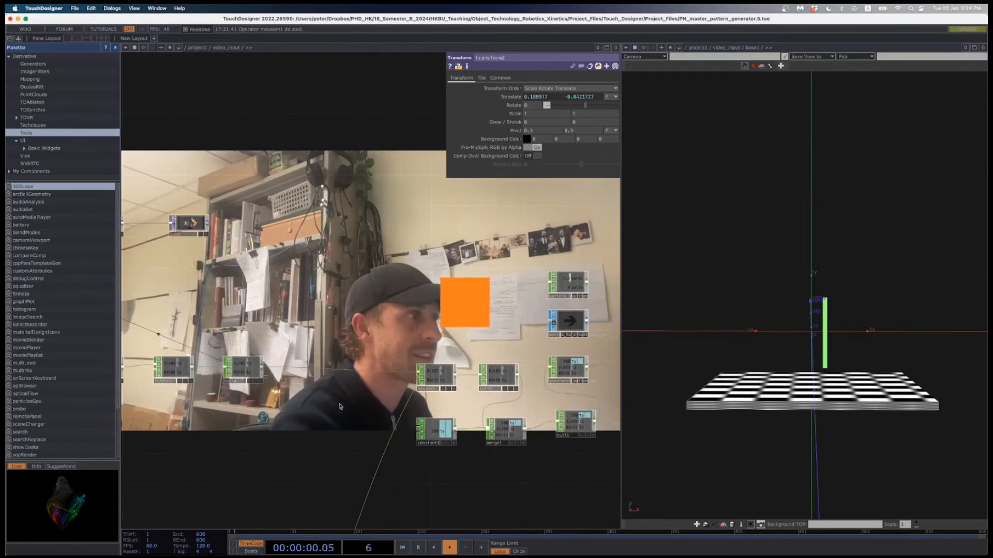
scroll(391, 419, right, 3)
scroll(504, 469, right, 3)
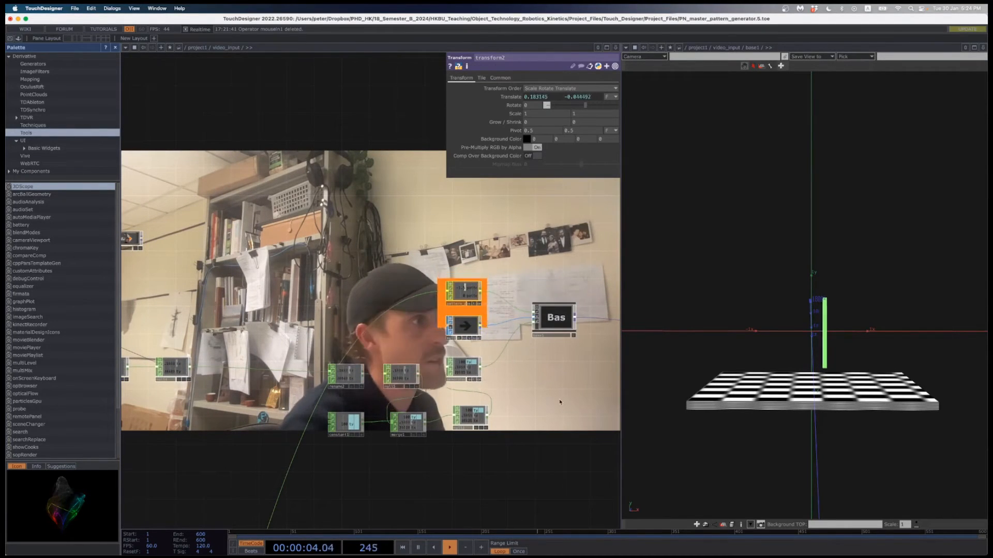
drag(560, 402, 505, 399)
scroll(377, 445, down, 5)
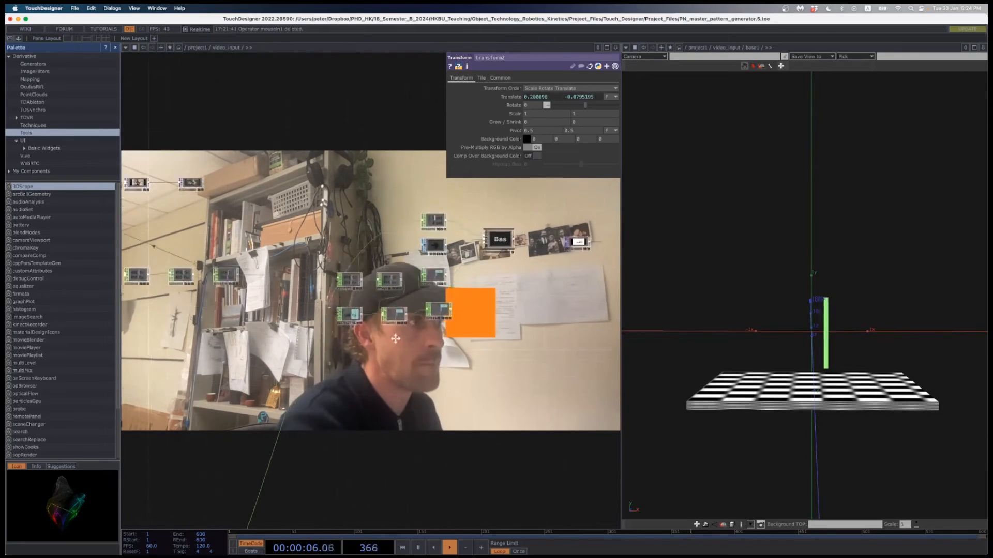
scroll(381, 404, down, 3)
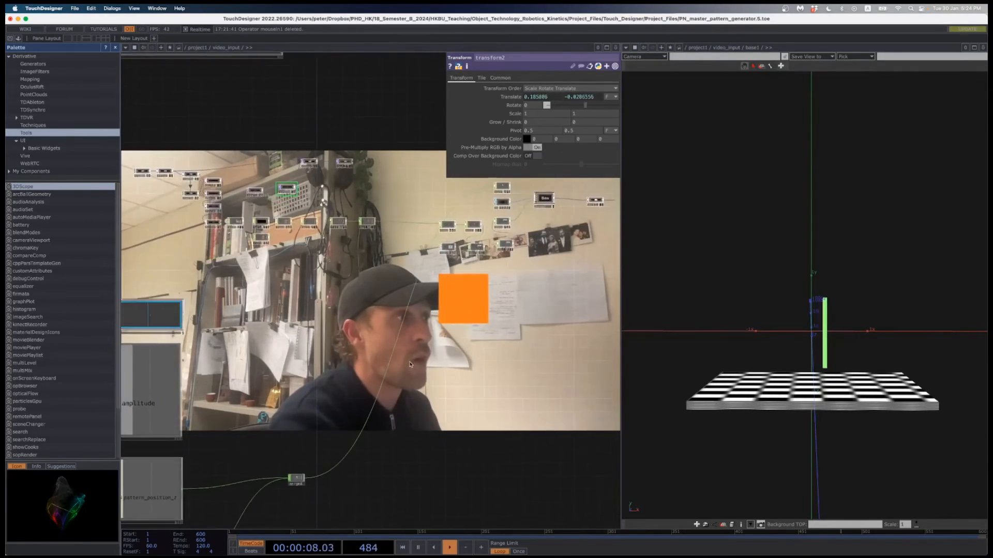
Review the whole video_input chain again, from the camera input through blob tracking to the filtered position channels
scroll(362, 341, up, 5)
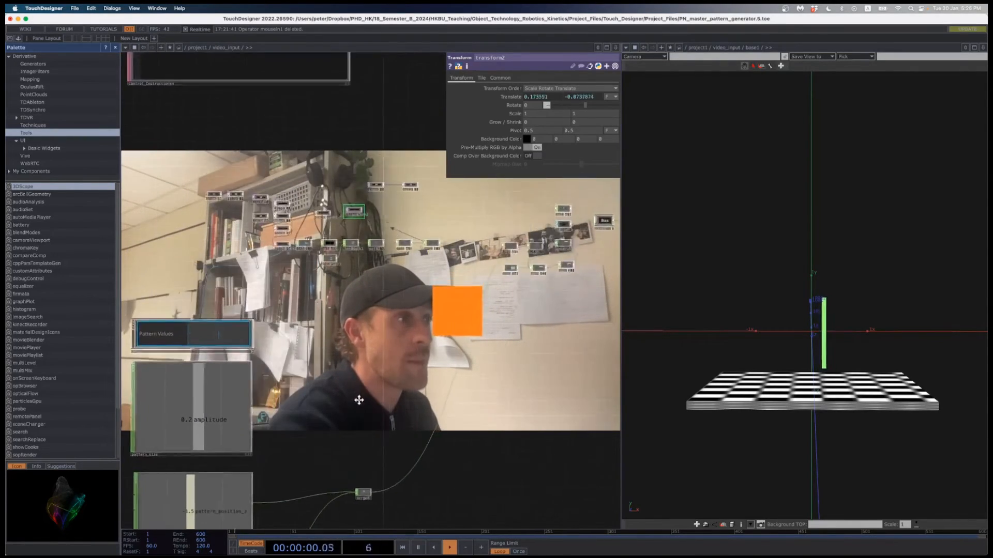
scroll(337, 348, left, 8)
scroll(337, 348, up, 4)
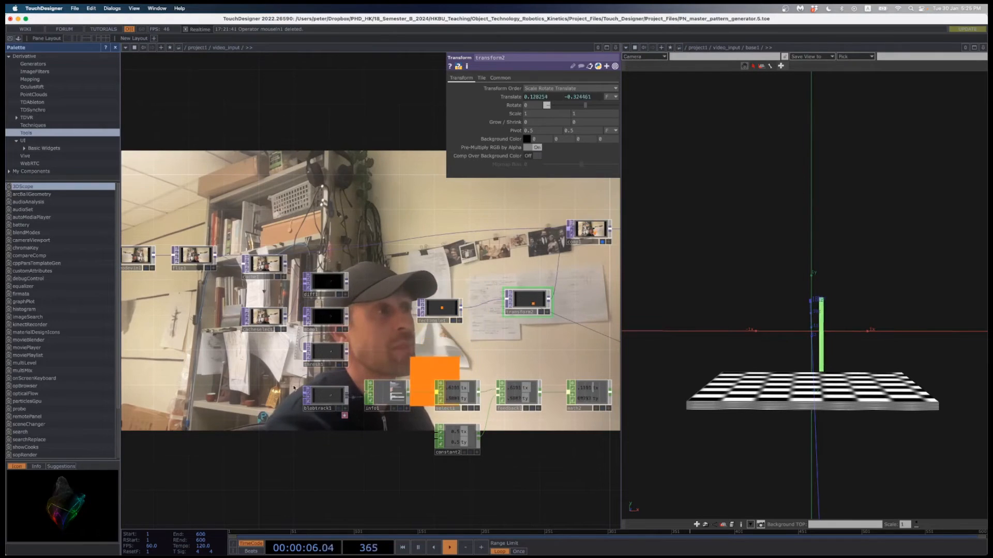
scroll(415, 402, right, 4)
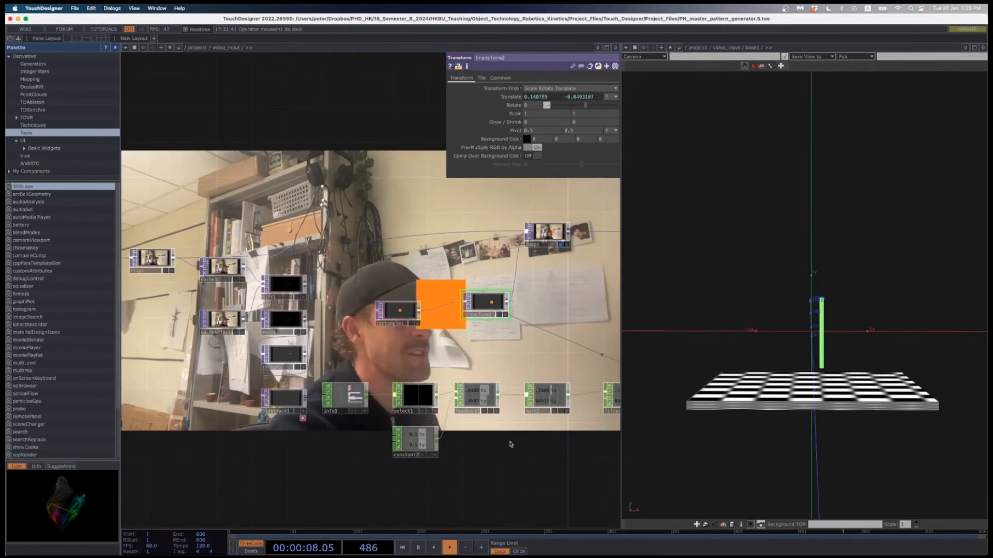
drag(511, 445, 377, 427)
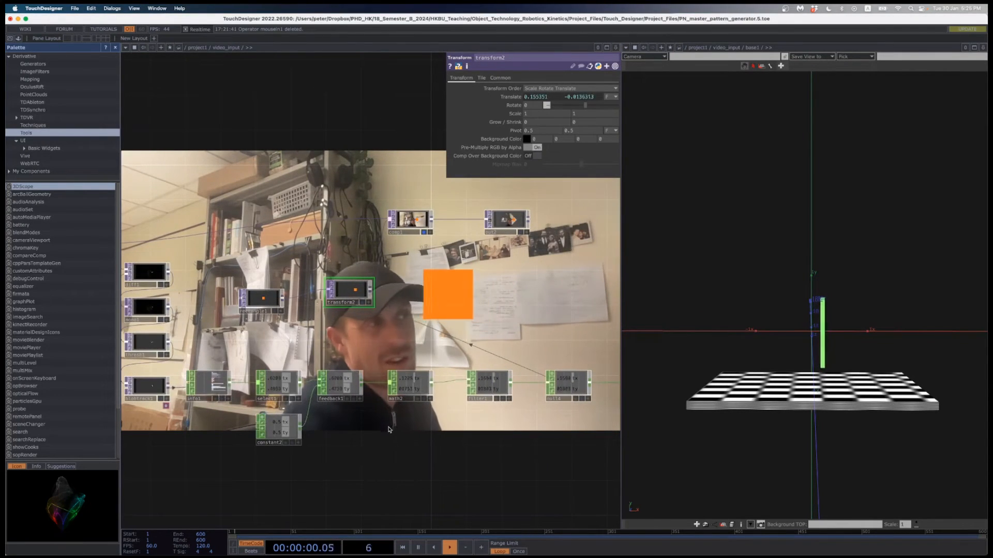
scroll(389, 429, down, 3)
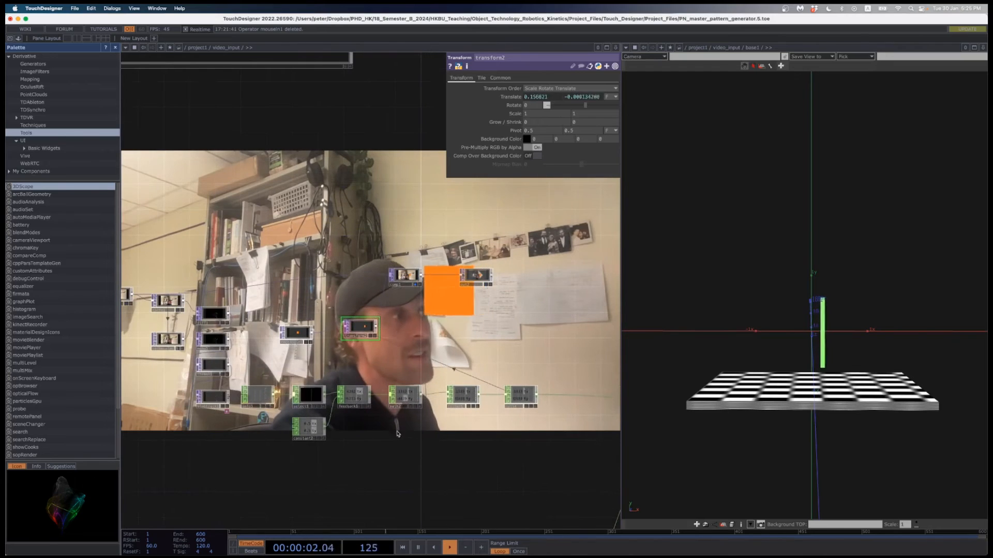
scroll(466, 437, left, 5)
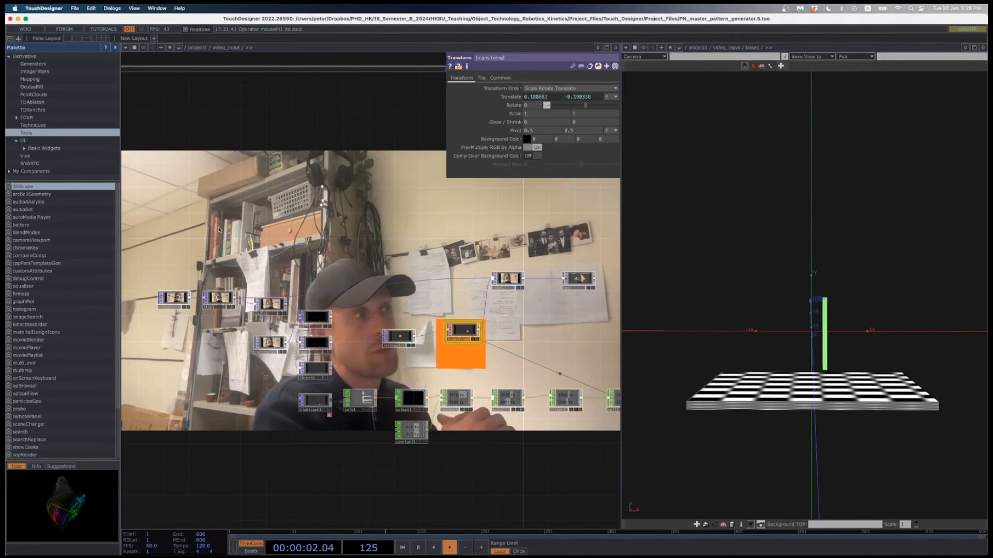
scroll(280, 403, down, 1)
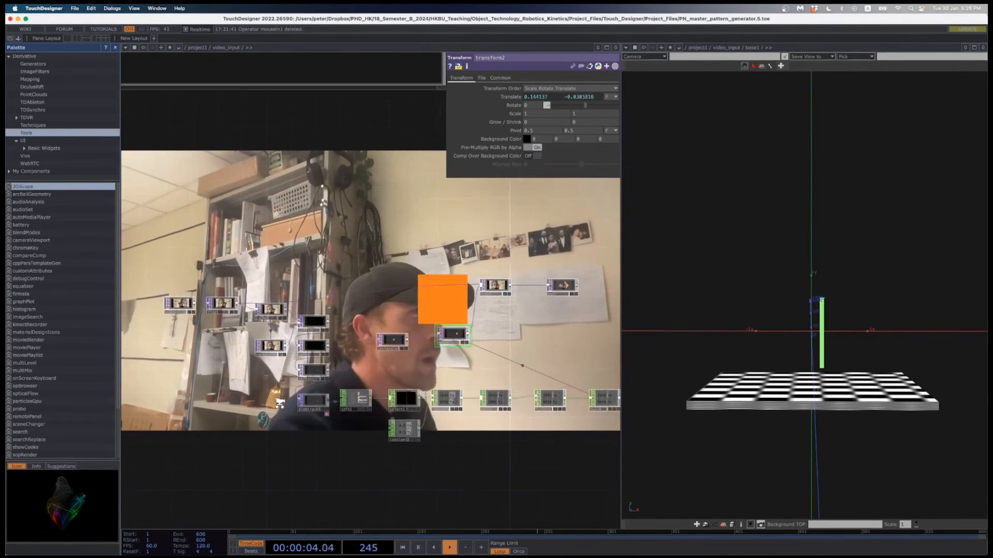
Return to the project1 level and turn off cooking for the video_input component
scroll(376, 371, down, 5)
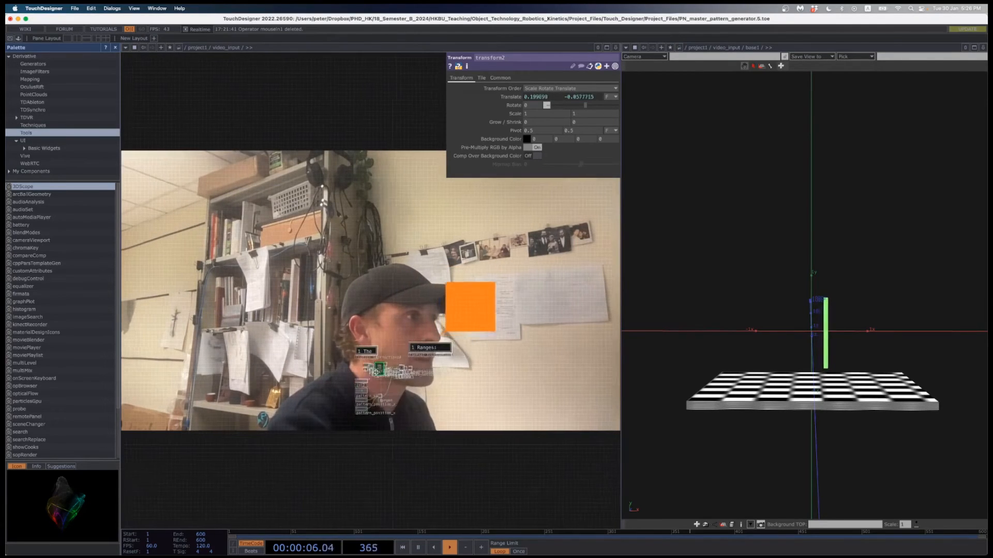
scroll(376, 371, down, 3)
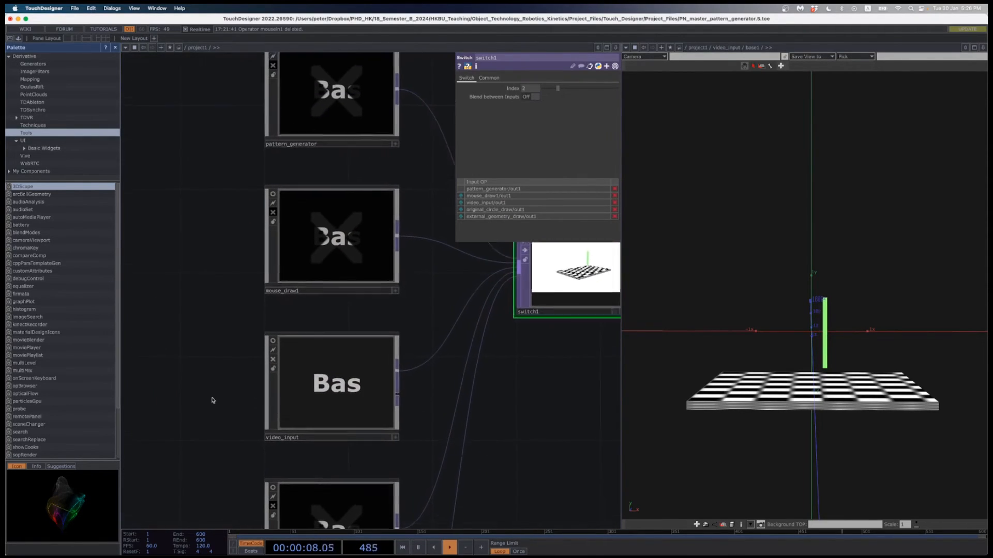
click(262, 365)
scroll(231, 389, down, 5)
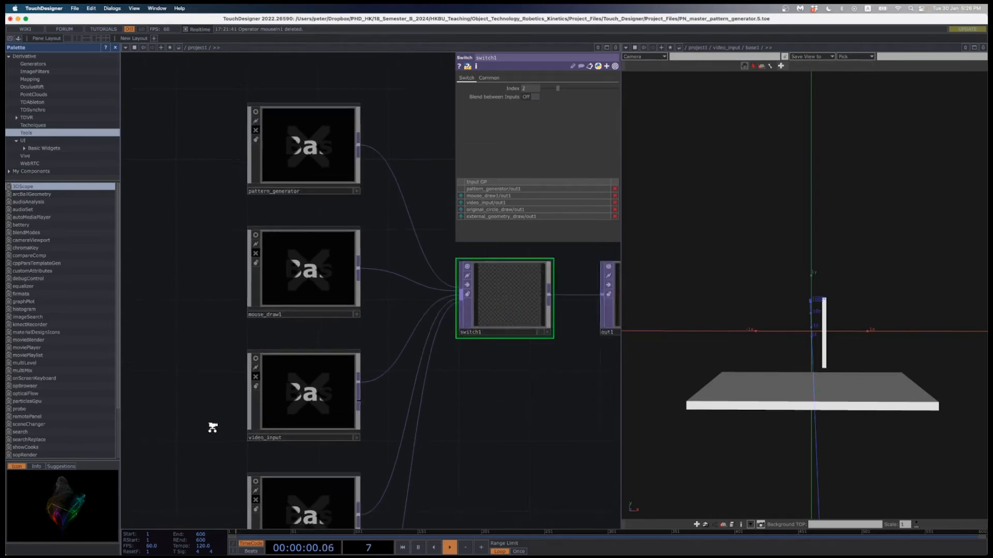
scroll(237, 408, up, 2)
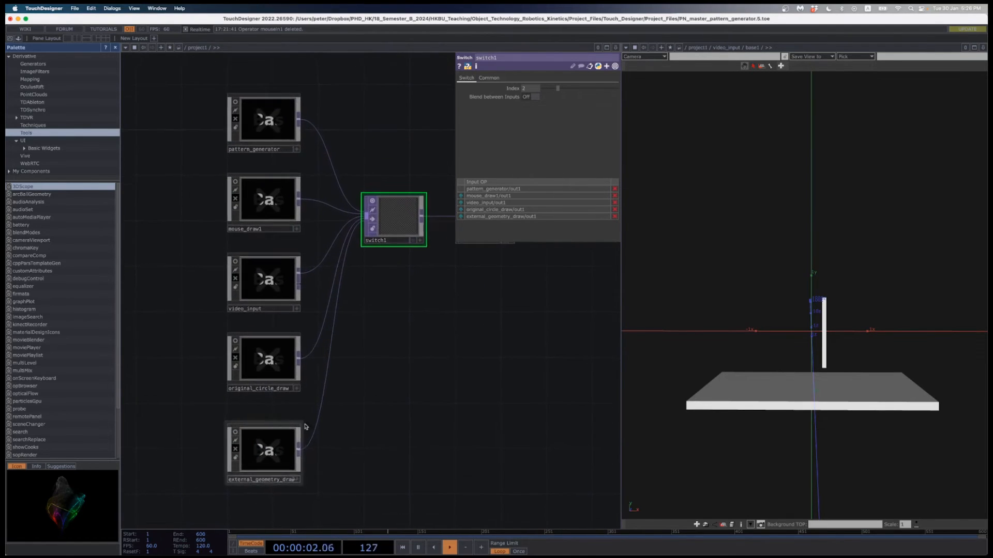
Turn on cooking for the external_geometry_draw component and set the switch1 index to 5
drag(391, 435, 401, 352)
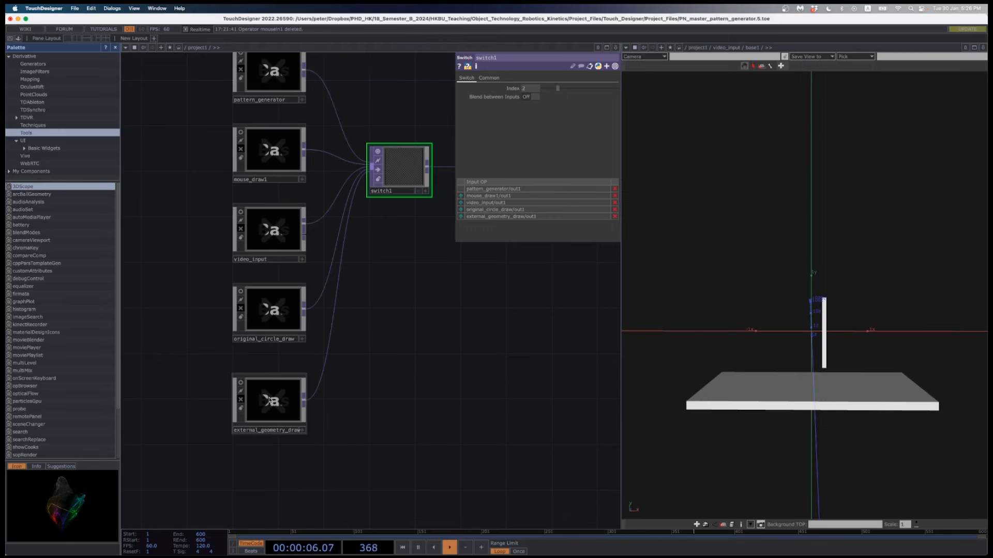
click(241, 400)
drag(389, 286, 385, 317)
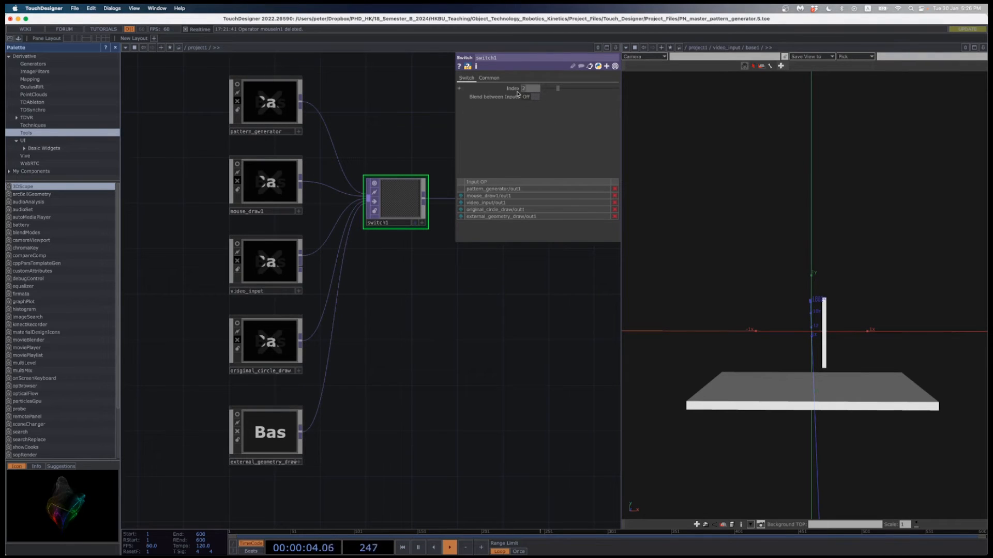
text(5)
key(Return)
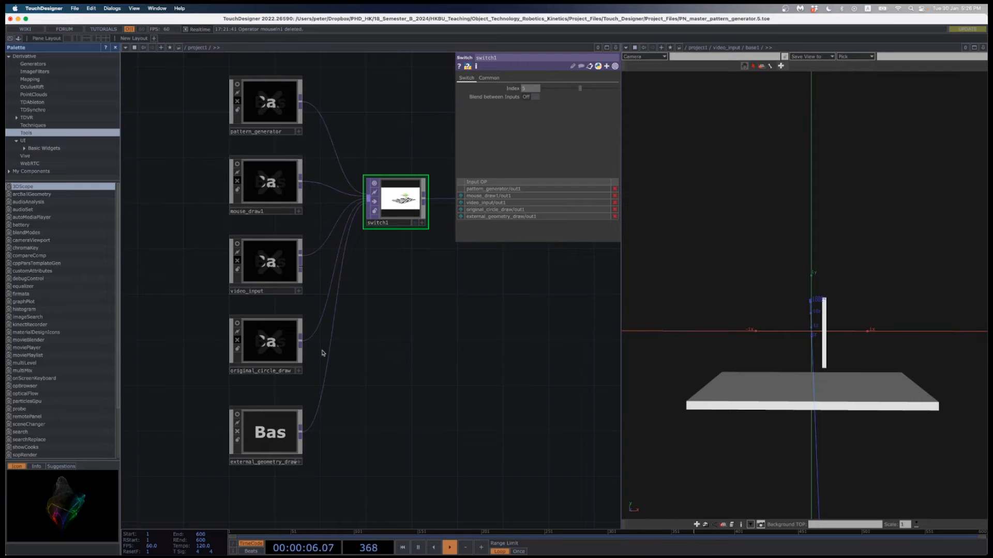
Examine the network inside external_geometry_draw, including the path_visualiser component, its inputs and its inner network
scroll(344, 441, up, 10)
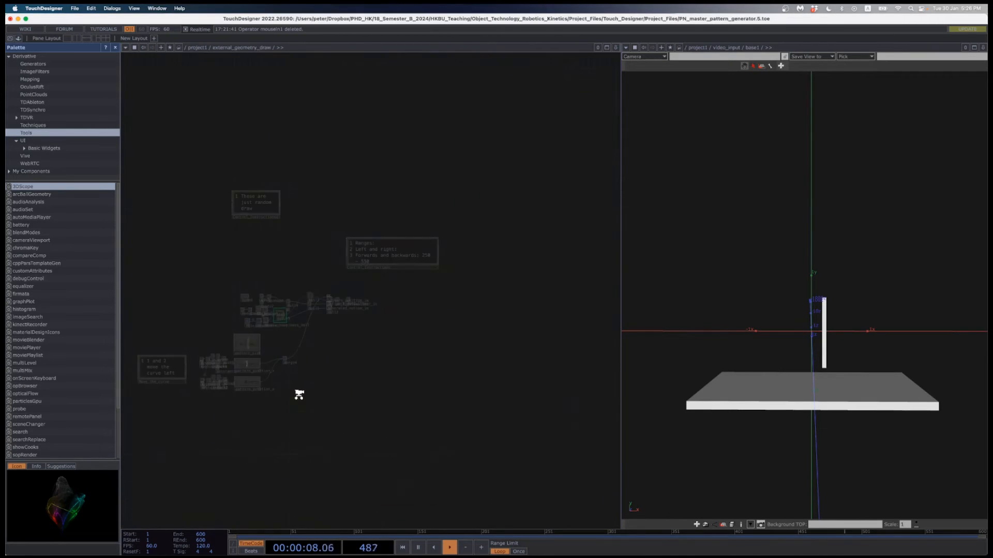
scroll(333, 322, up, 10)
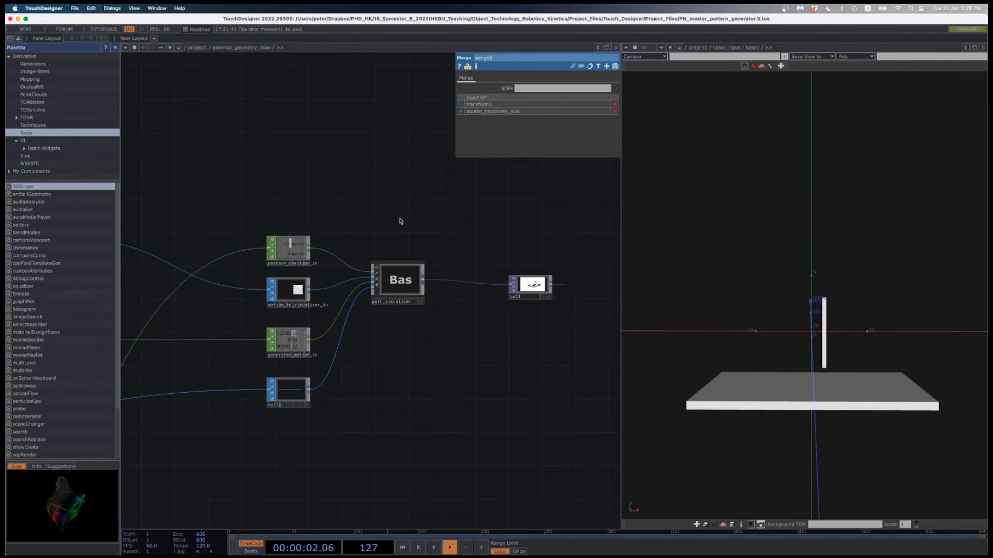
drag(400, 221, 405, 257)
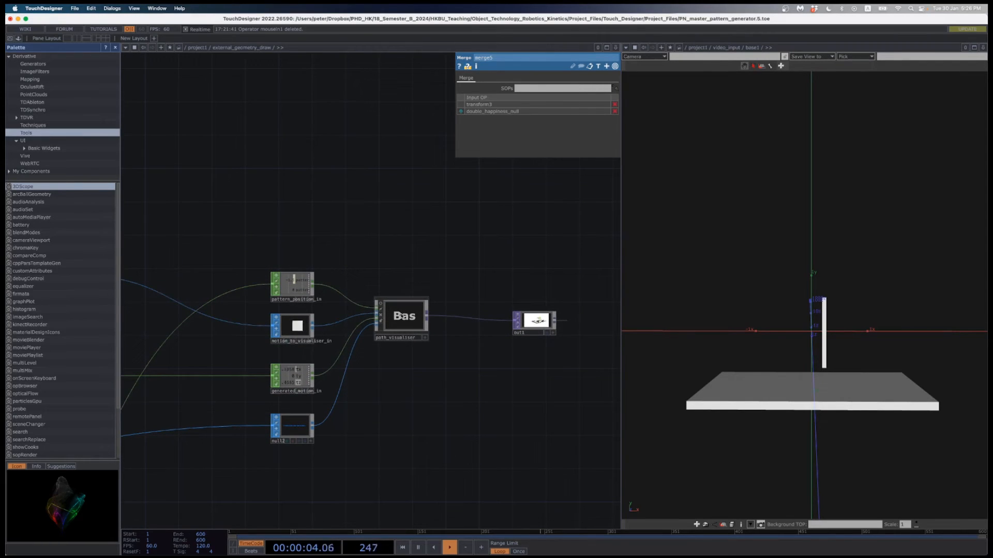
scroll(400, 332, down, 10)
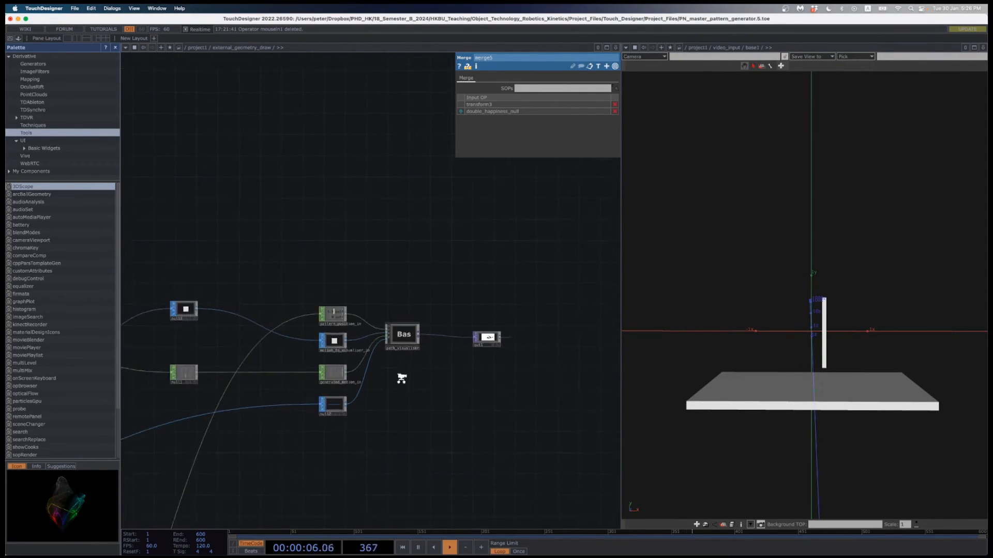
scroll(389, 372, up, 15)
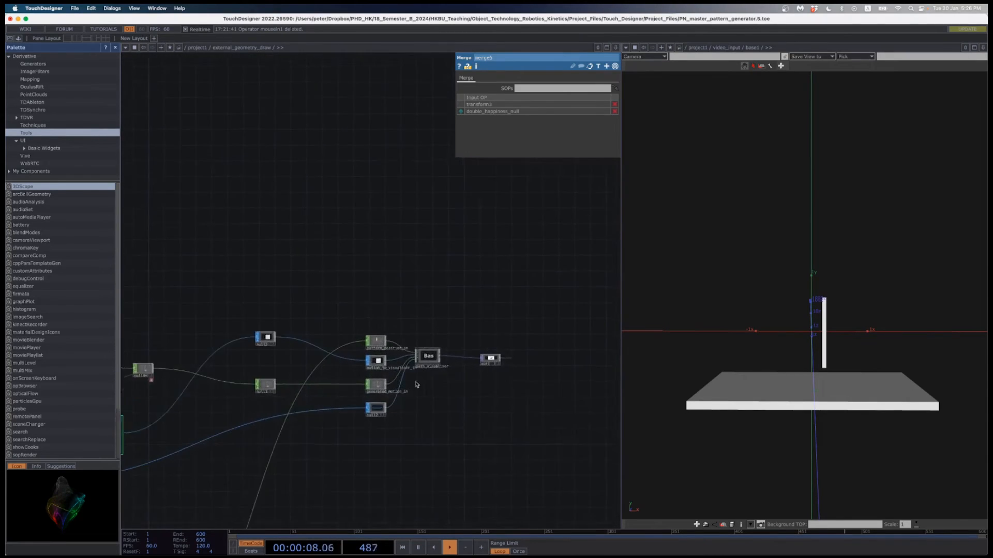
scroll(397, 347, up, 3)
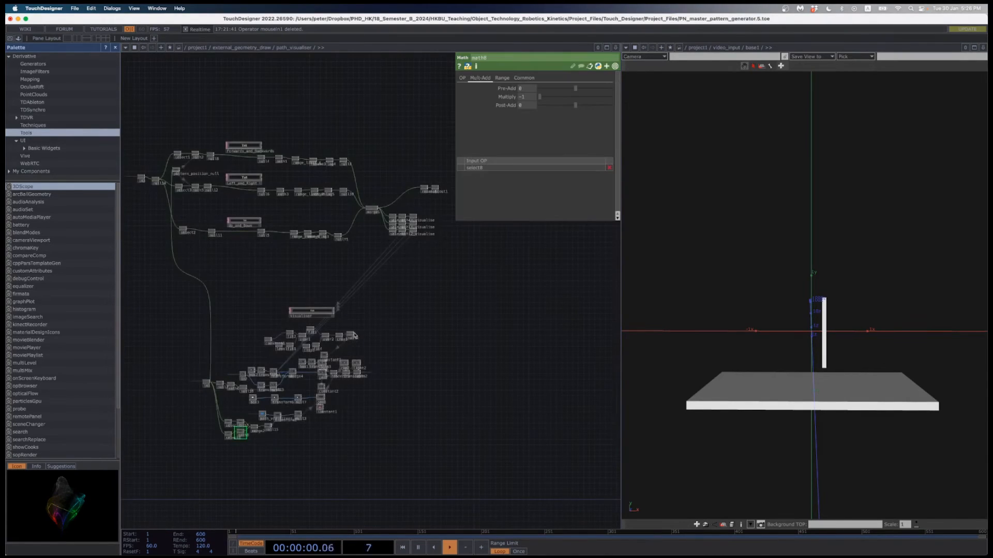
scroll(395, 323, down, 5)
scroll(394, 309, down, 3)
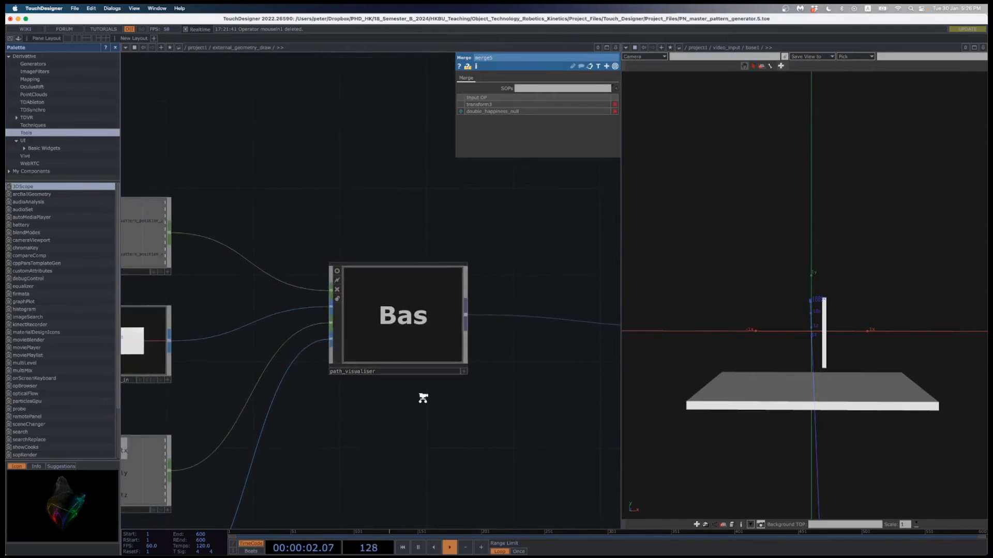
Point the 3D viewer pane to /project1/external_geometry_draw/path_visualiser
click(771, 48)
click(760, 48)
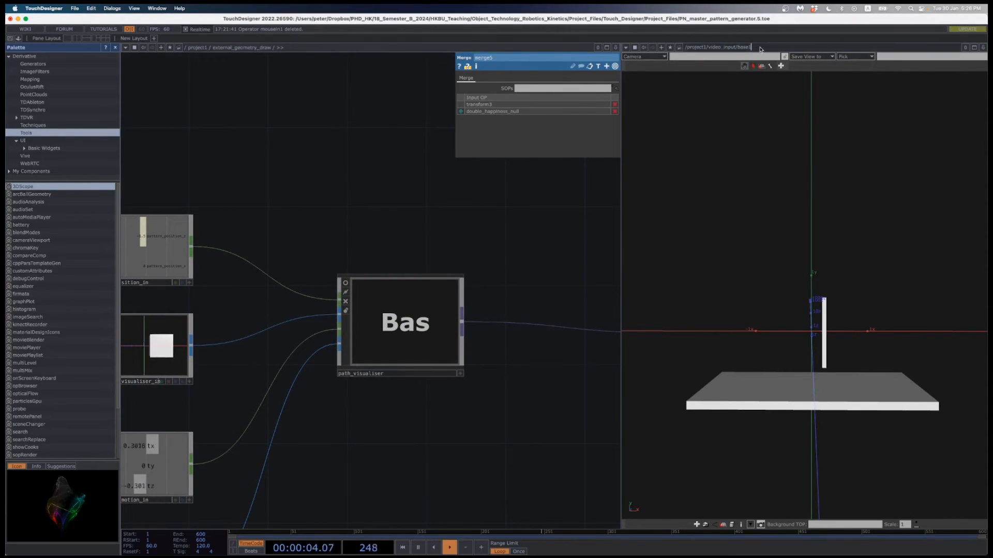
drag(753, 48, 708, 53)
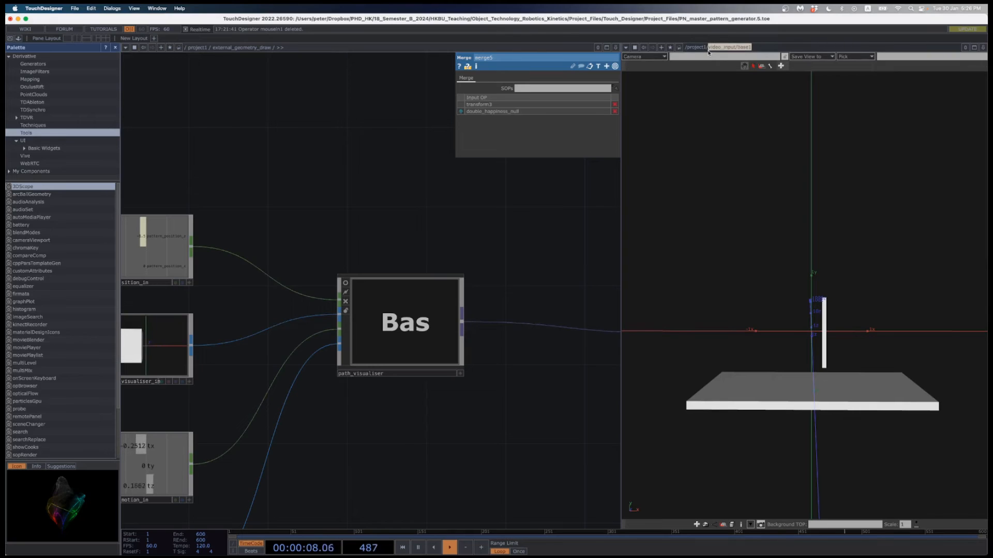
text(external)
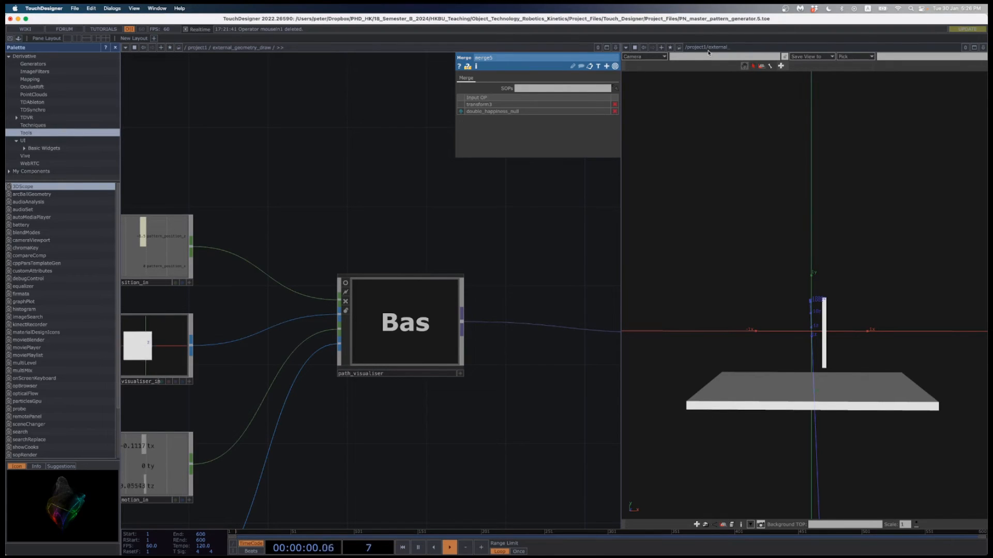
text(_geometry_)
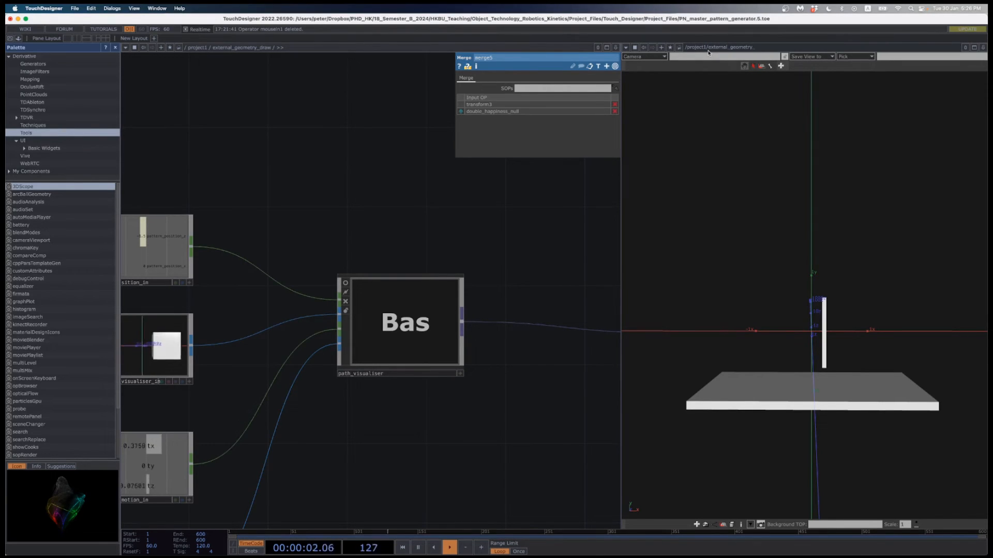
text(draw/)
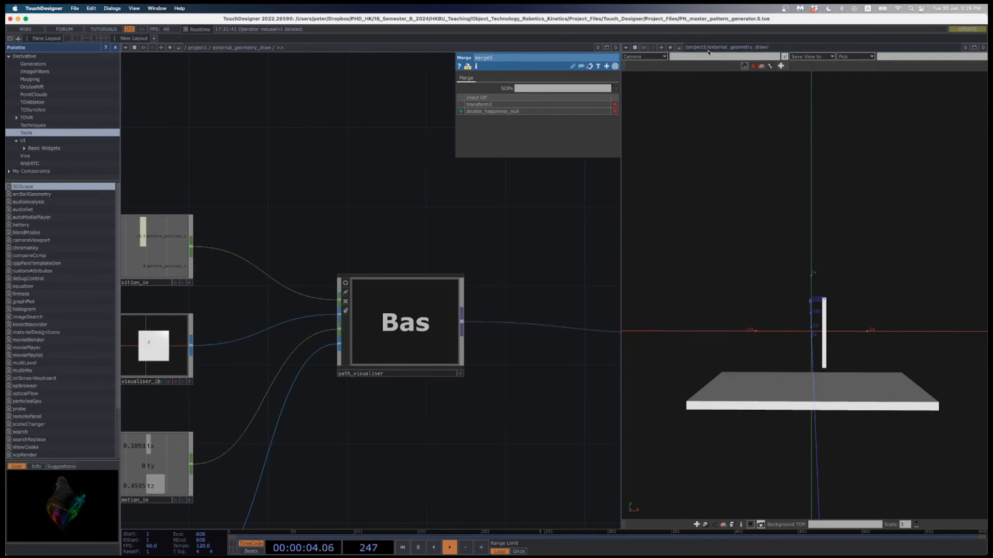
text(path_vi)
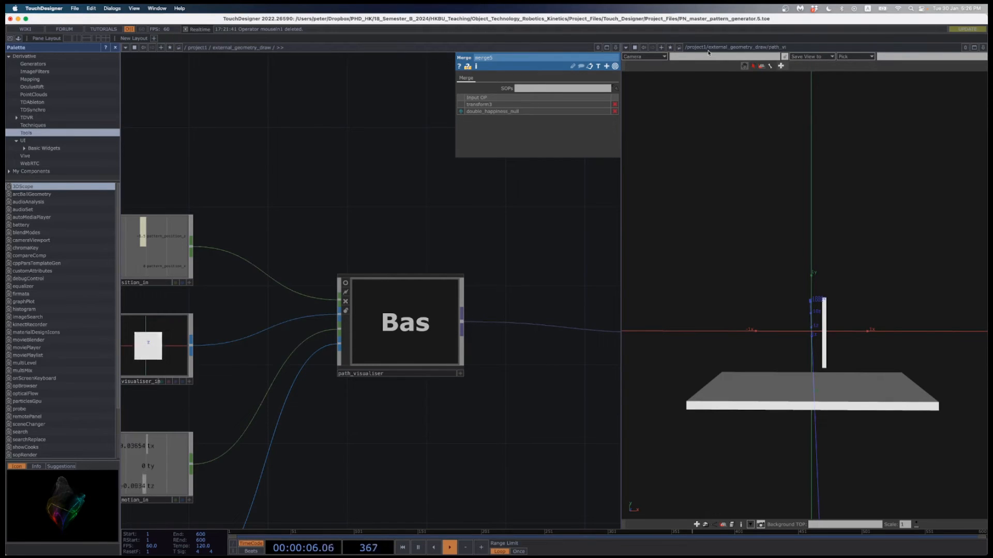
text(sualiser/)
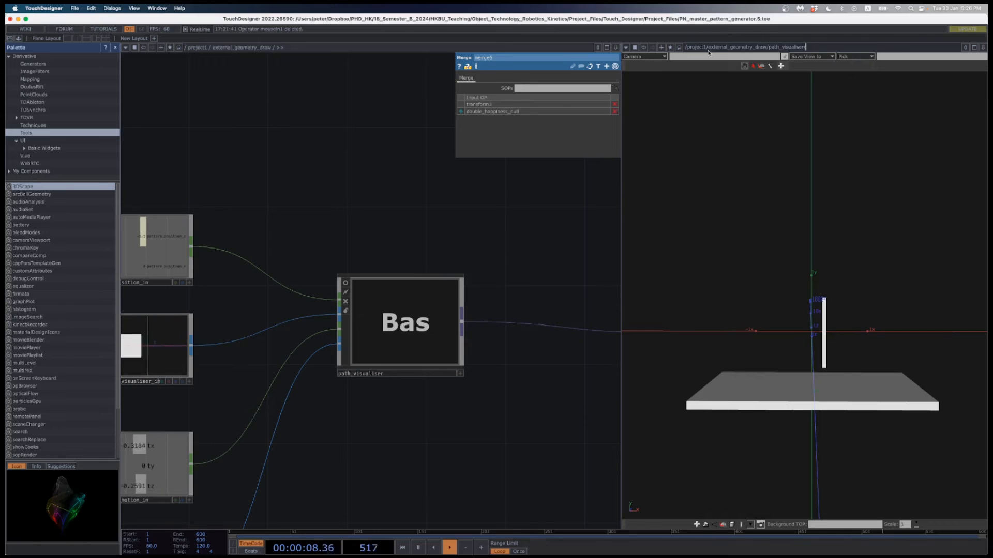
key(Return)
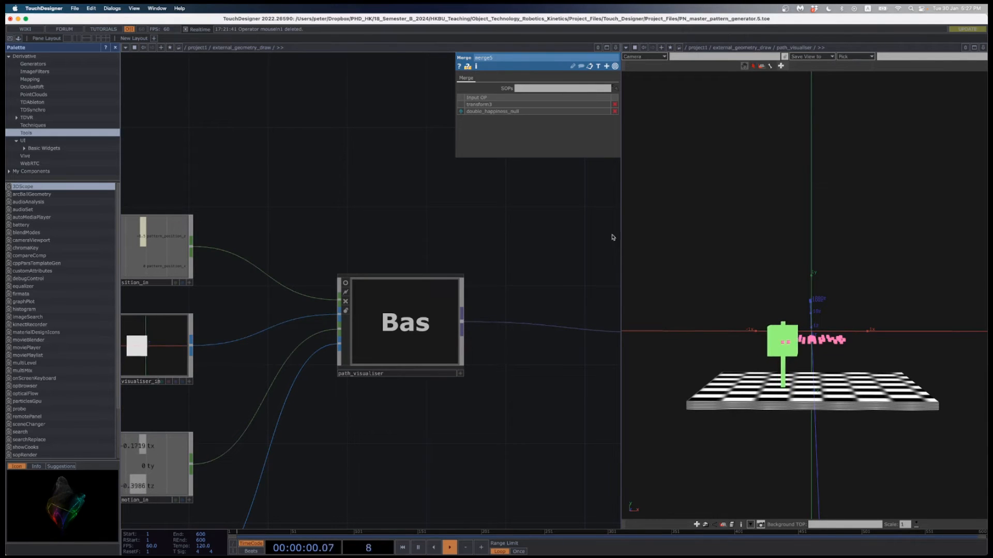
Switch to Blender, undo the extrusion of the path755 outline, and view the flat shape from above
key(super+Tab)
key(super+Tab)
key(super+Tab)
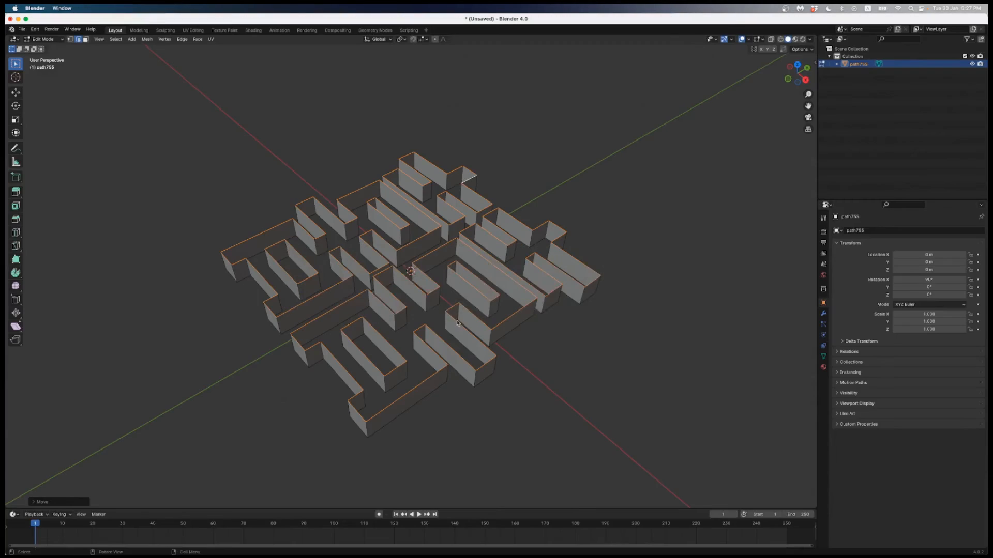
key(super+z)
middle_drag(397, 307, 414, 326)
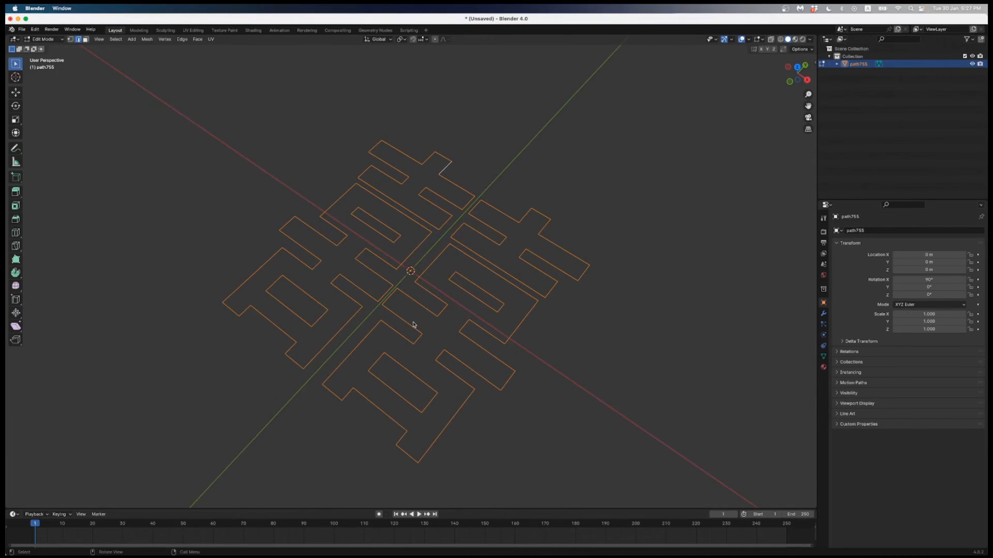
key(KP_7)
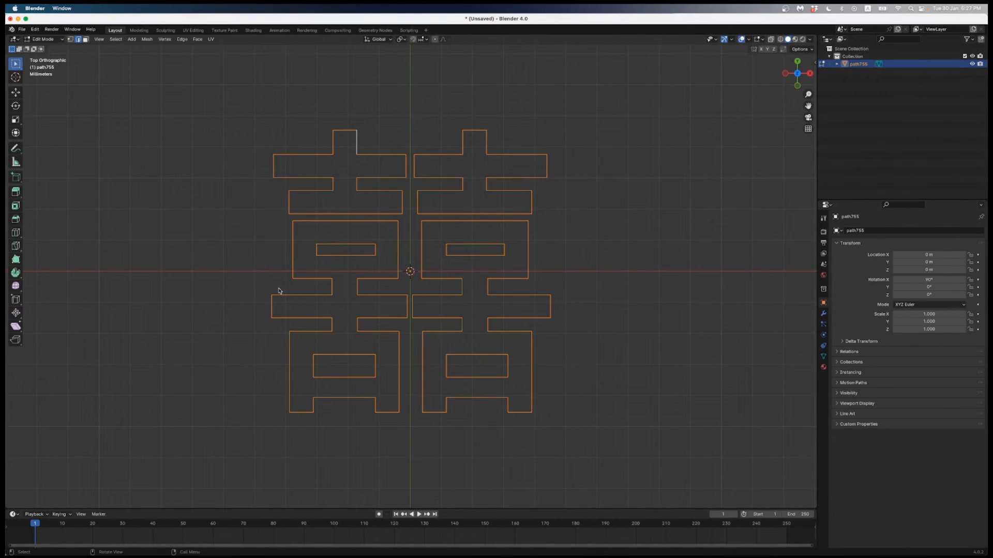
Switch to Inkscape, select the double happiness text outline, and look over the file saving options
key(super+Tab)
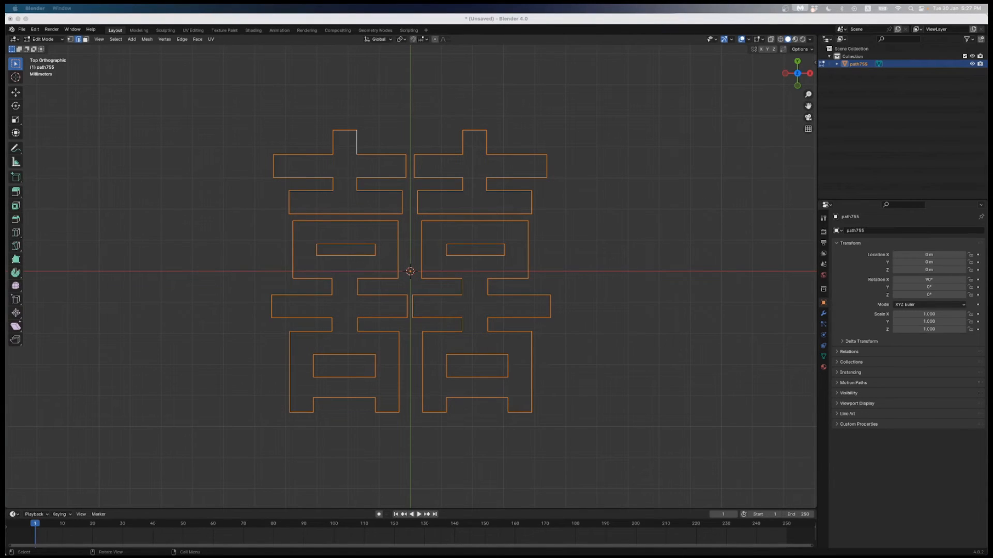
drag(7, 59, 462, 59)
double_click(461, 59)
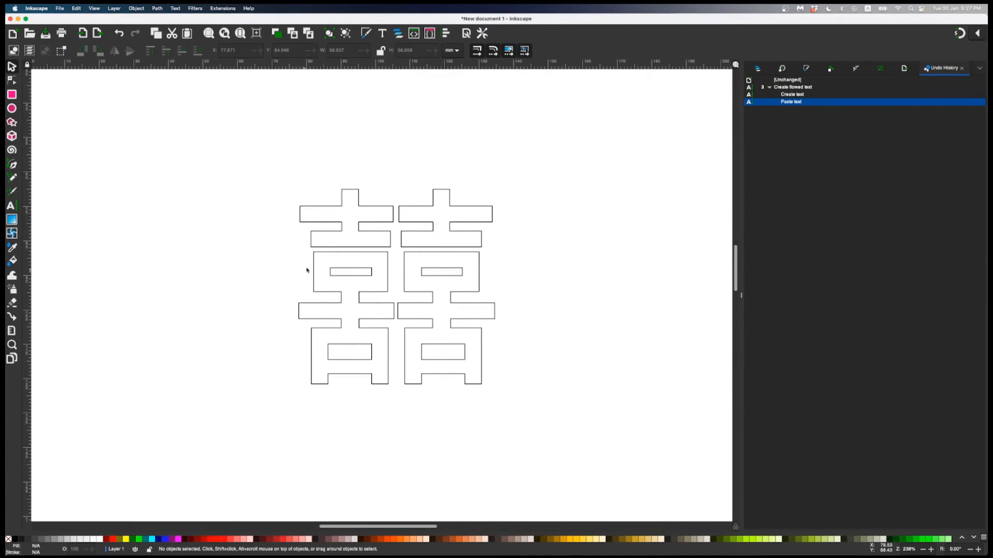
click(327, 254)
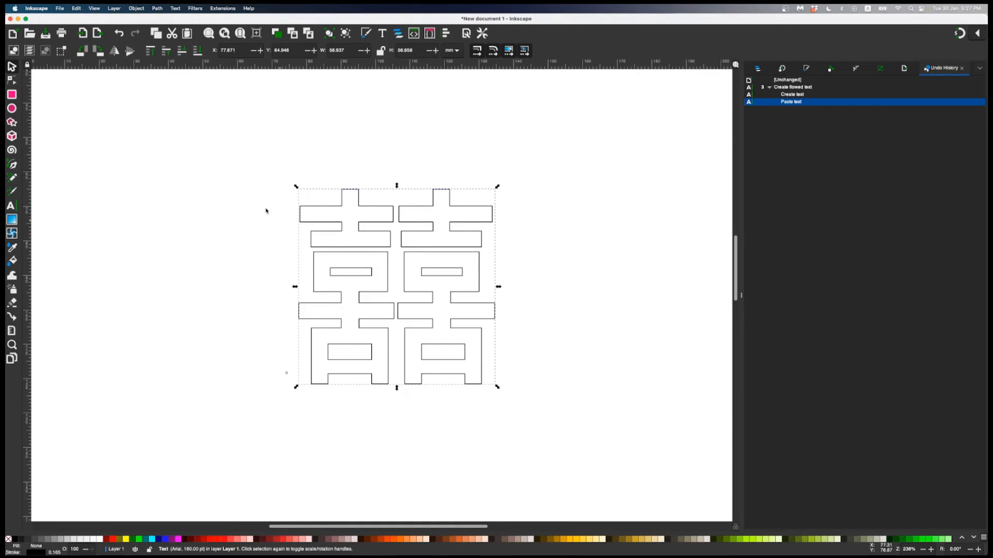
click(60, 8)
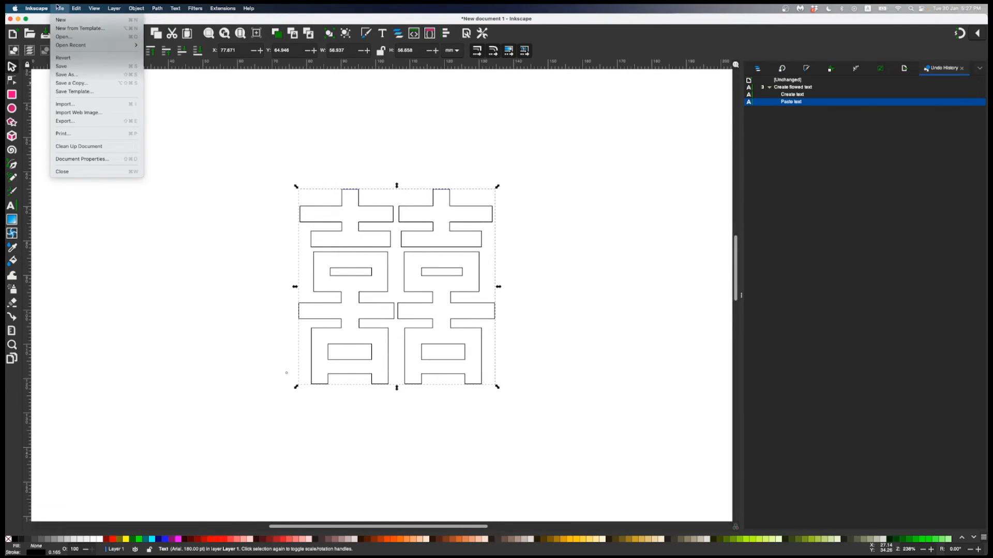
click(59, 7)
click(278, 344)
Switch back to Blender and look up the Scalable Vector Graphics (.svg) import option
key(super+Tab)
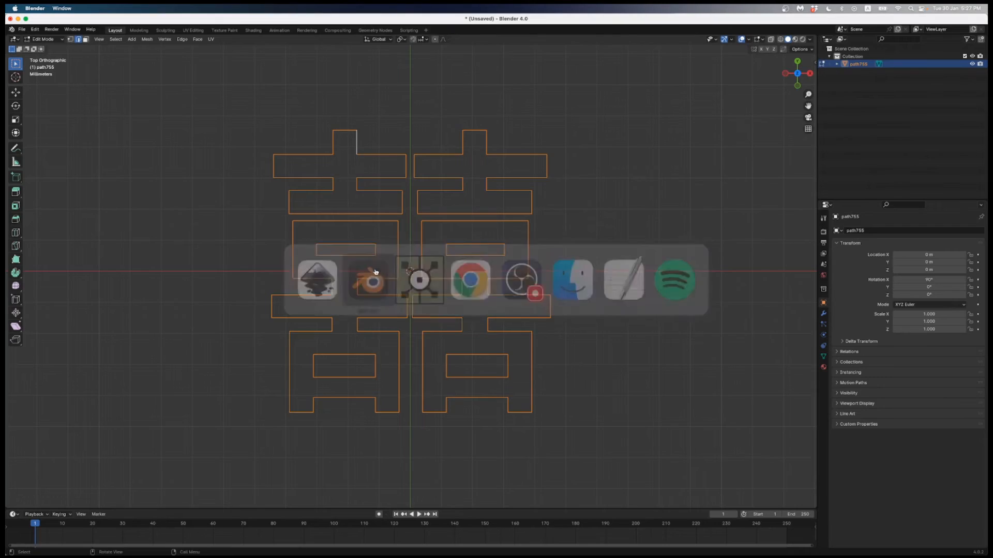
middle_drag(494, 332, 458, 289)
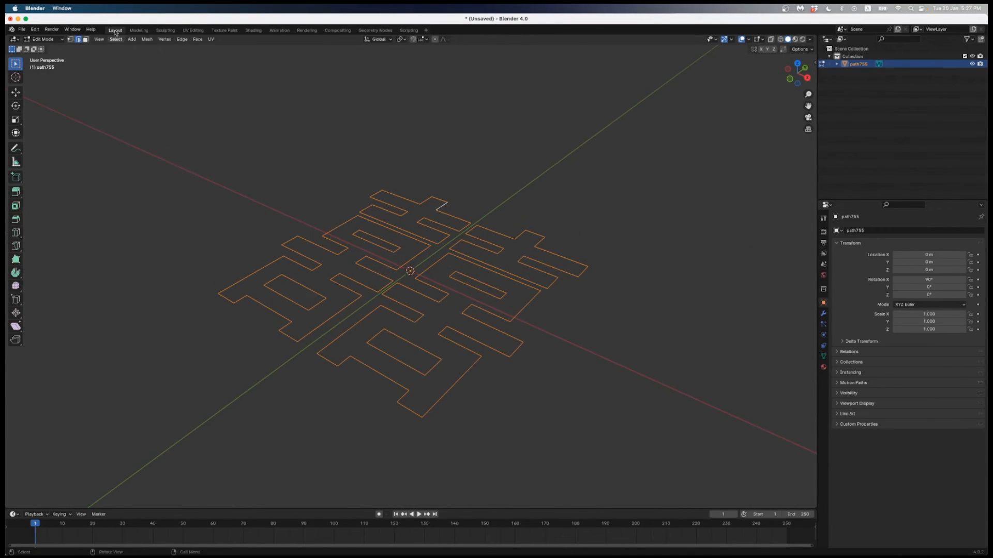
click(22, 29)
mouse_move(49, 139)
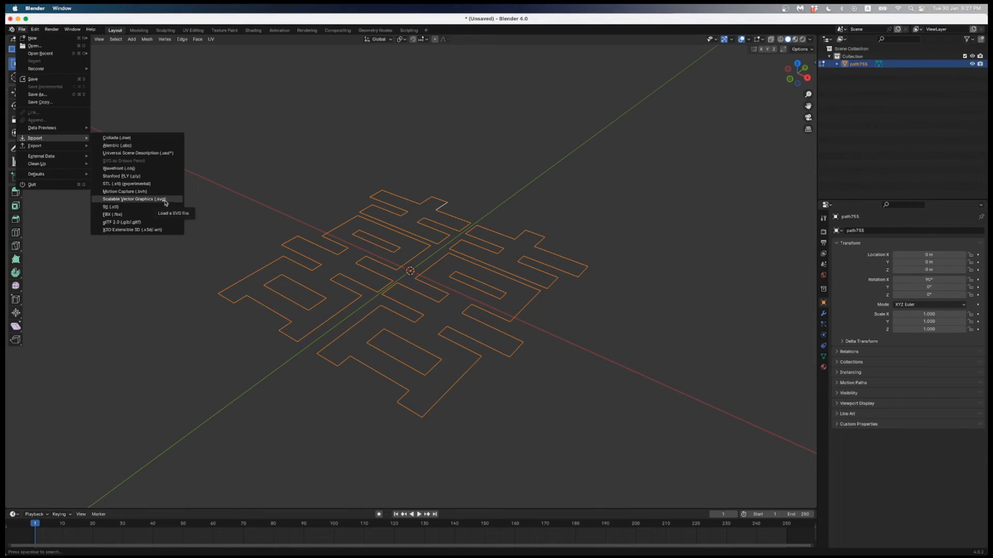
click(612, 340)
Compare path755 in Object Mode and Edit Mode, checking back on the original outline in Inkscape
key(Tab)
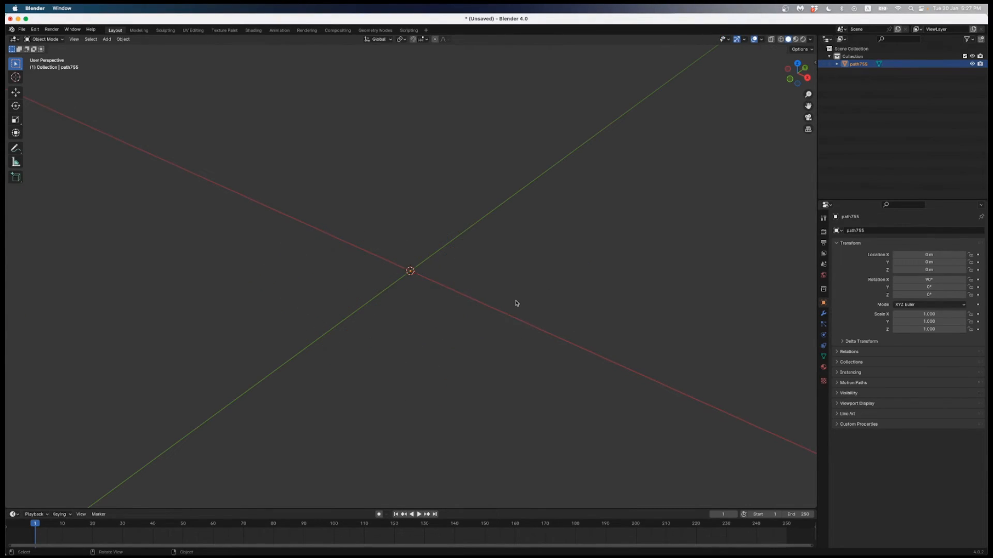
key(Tab)
key(Tab)
key(super+Tab)
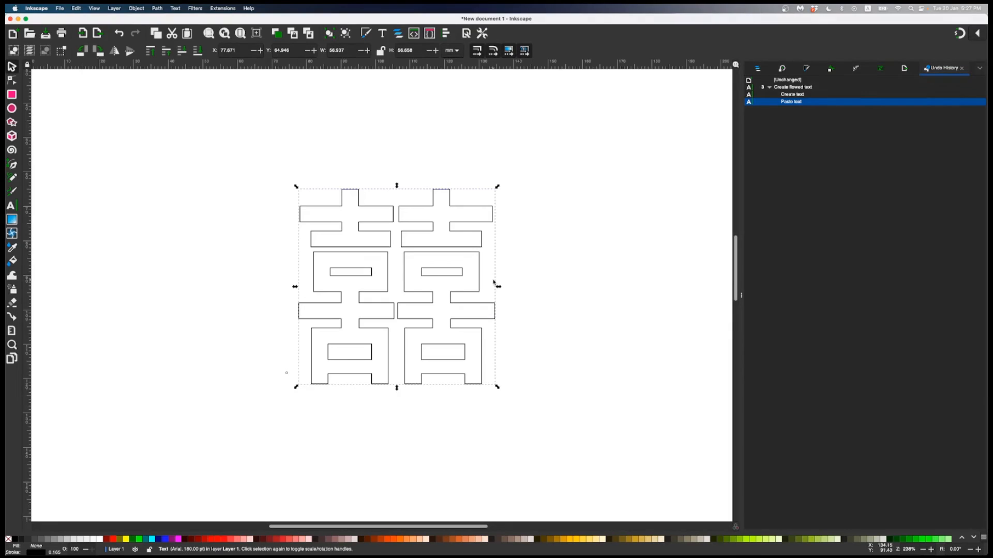
key(super+Tab)
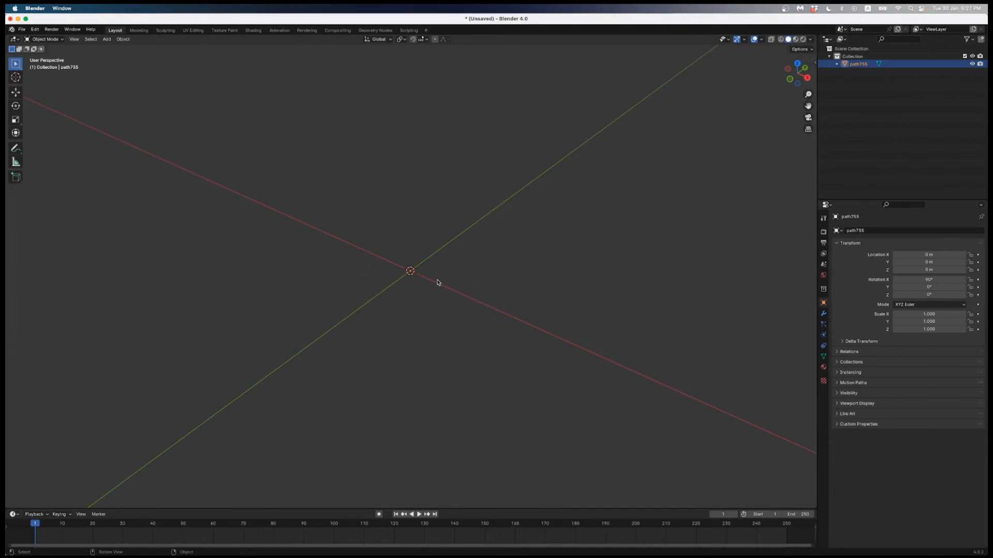
key(Tab)
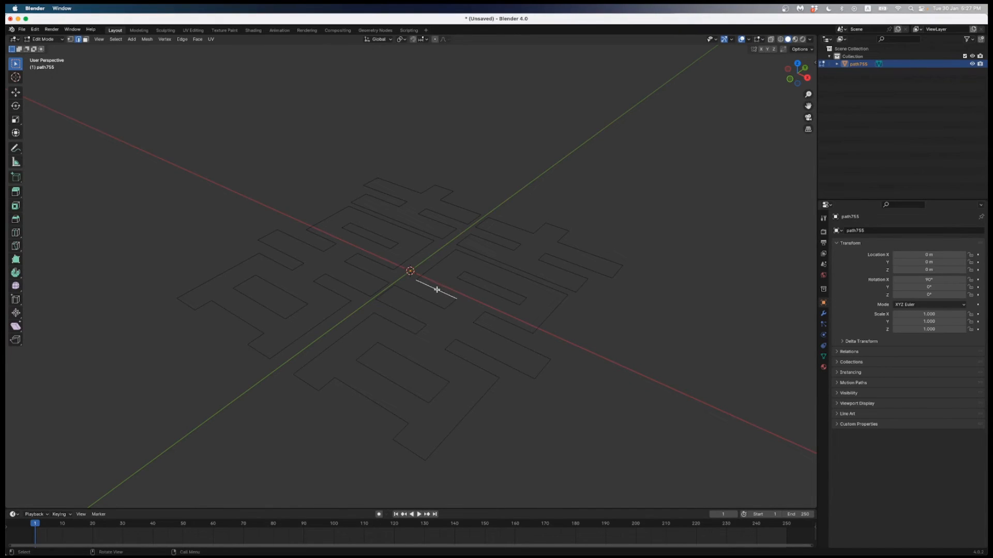
key(Tab)
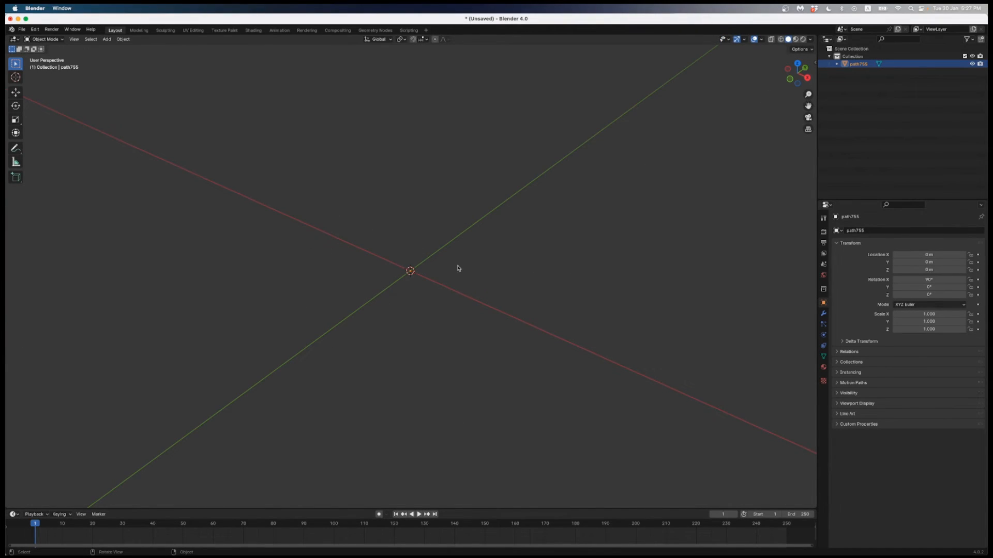
Box-select the edges of the path755 outline in Edit Mode
key(Tab)
key(ctrl+e)
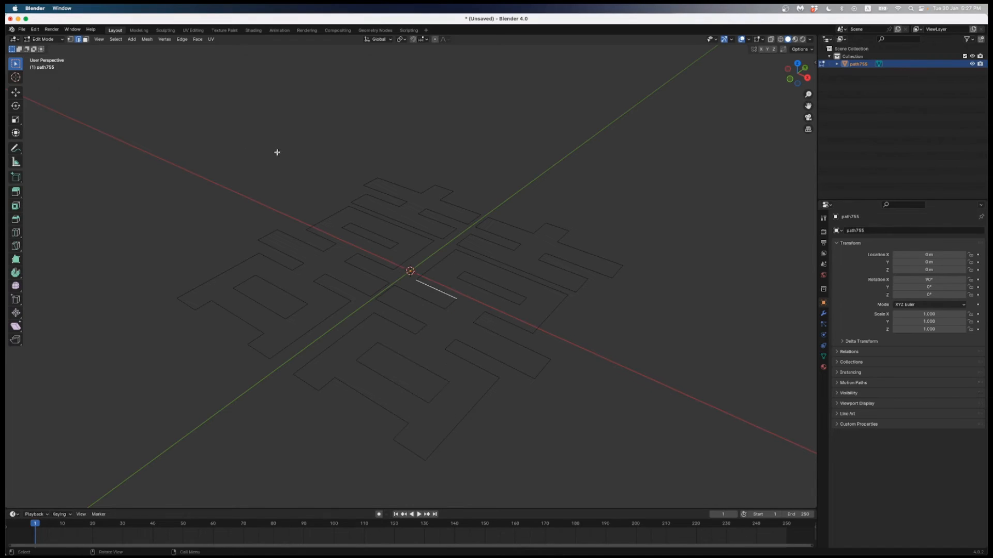
drag(206, 156, 711, 461)
key(ctrl+e)
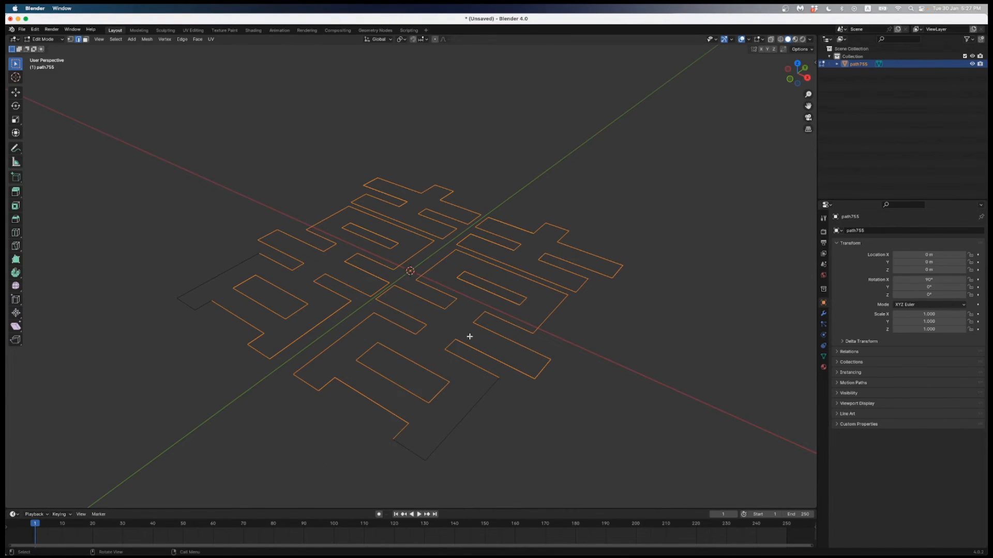
click(244, 200)
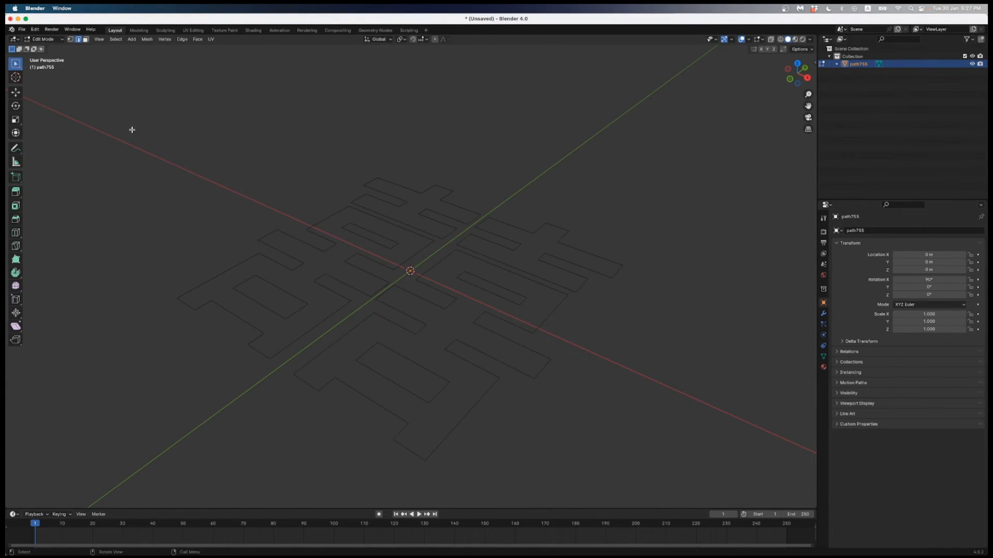
drag(131, 128, 641, 481)
Compare path755 in Object Mode and Edit Mode, clear the edge selection, and return to Object Mode
key(Tab)
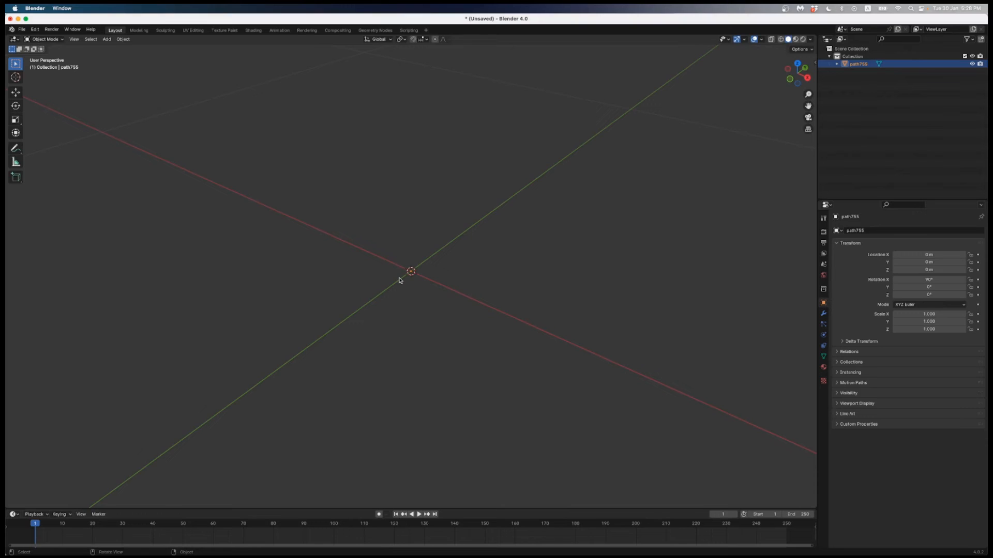
key(Tab)
scroll(398, 278, up, 6)
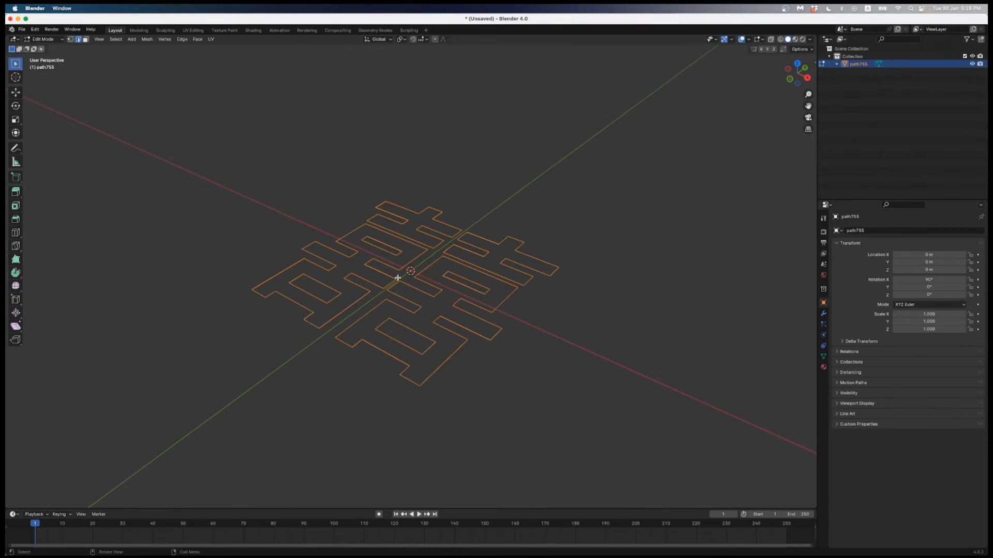
click(300, 189)
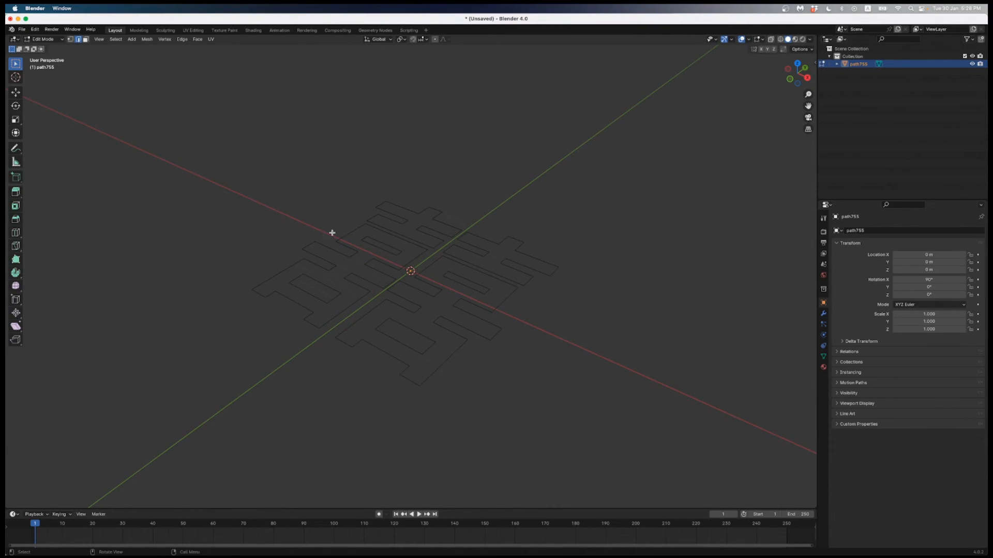
key(Tab)
Switch to TouchDesigner and locate the filein1 operator in the external_geometry_draw network
key(super+Tab)
key(super+Tab)
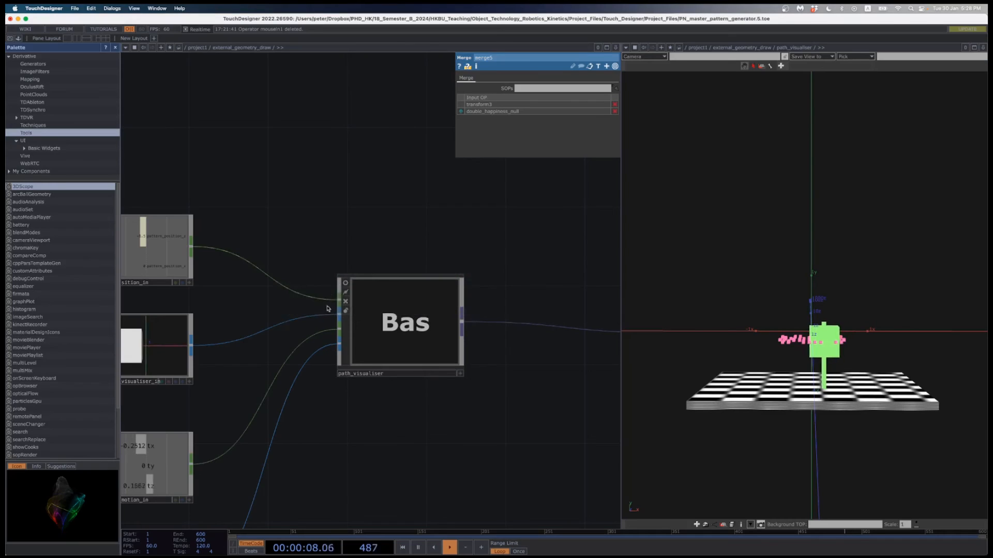
scroll(327, 309, down, 8)
scroll(241, 450, left, 5)
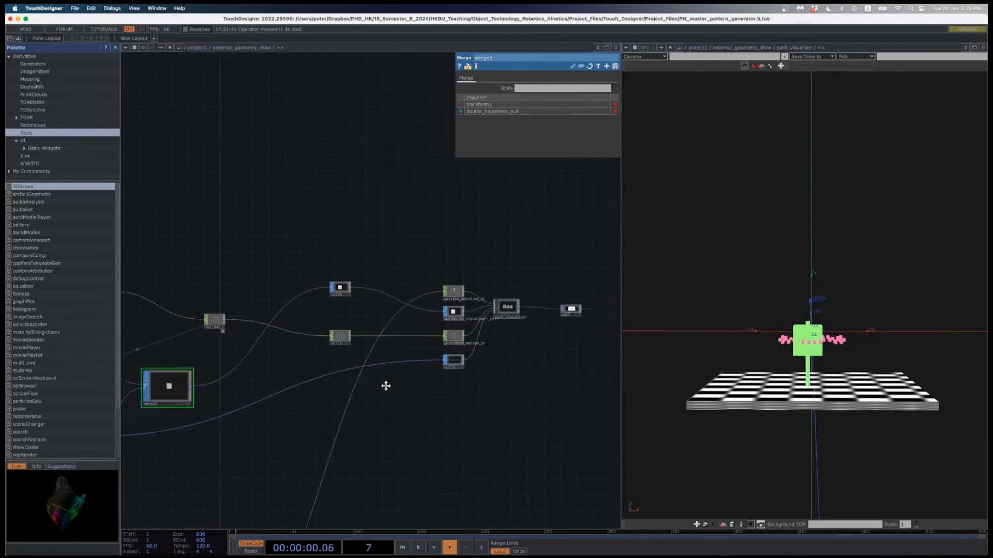
scroll(386, 386, up, 10)
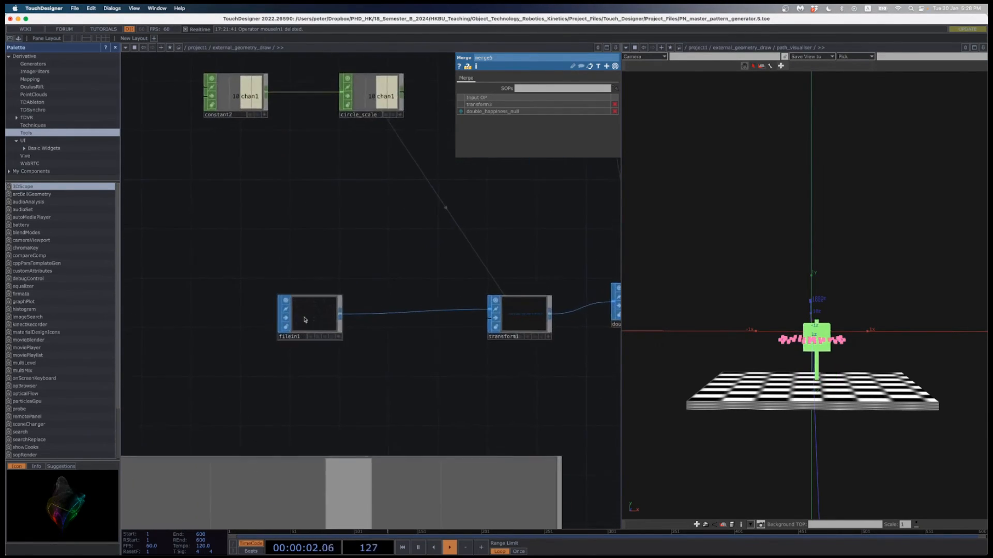
scroll(305, 321, up, 8)
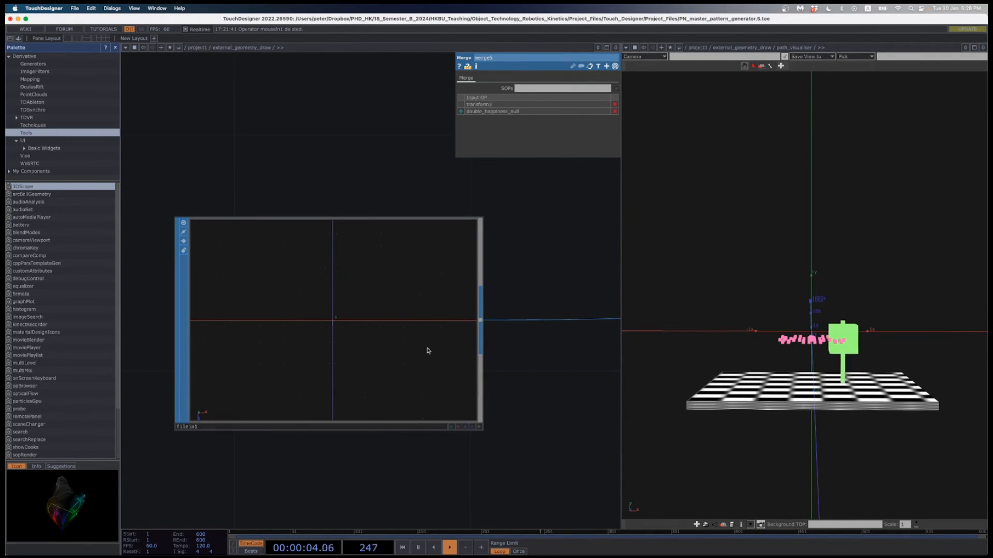
Turn on point display for all geometry in the filein1 viewer through its display options
click(427, 350)
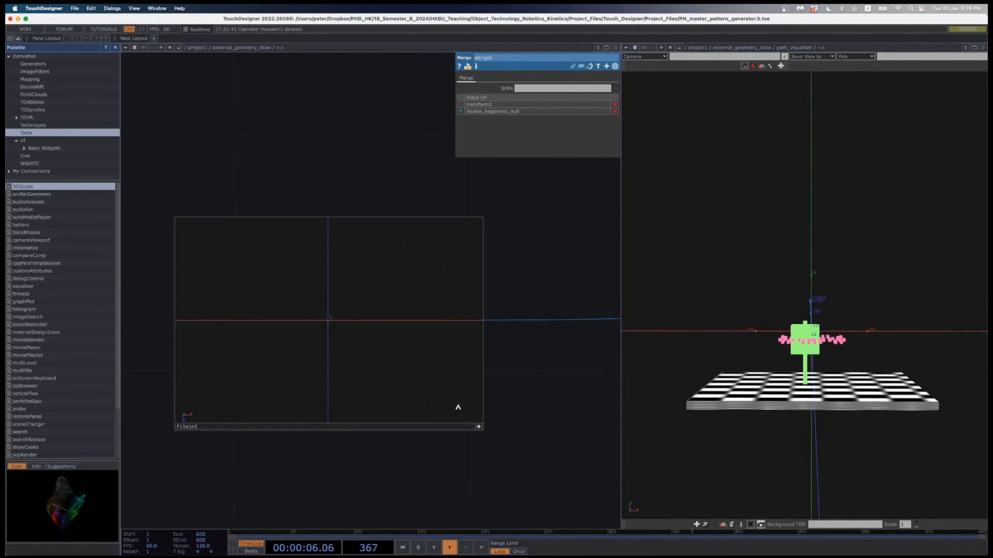
click(478, 426)
click(478, 426)
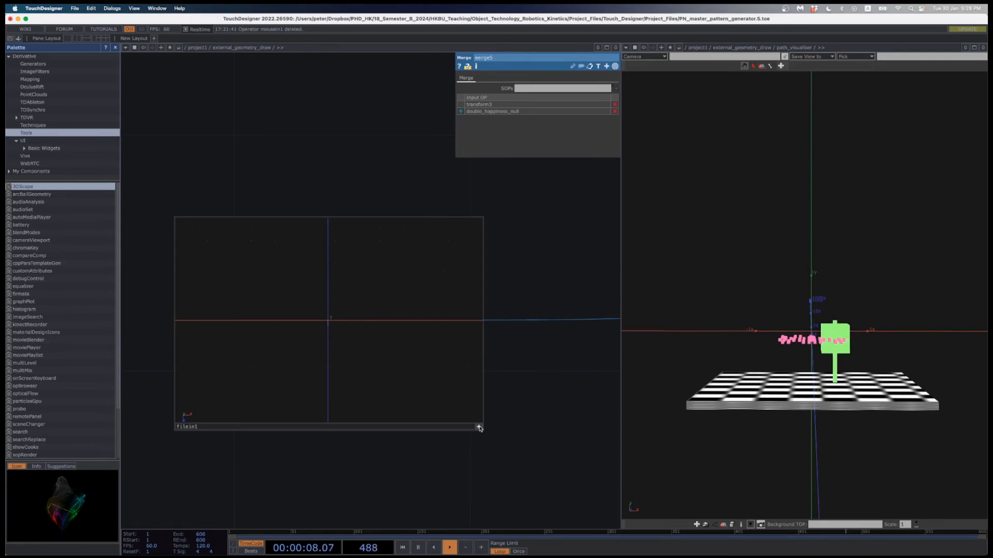
right_click(357, 303)
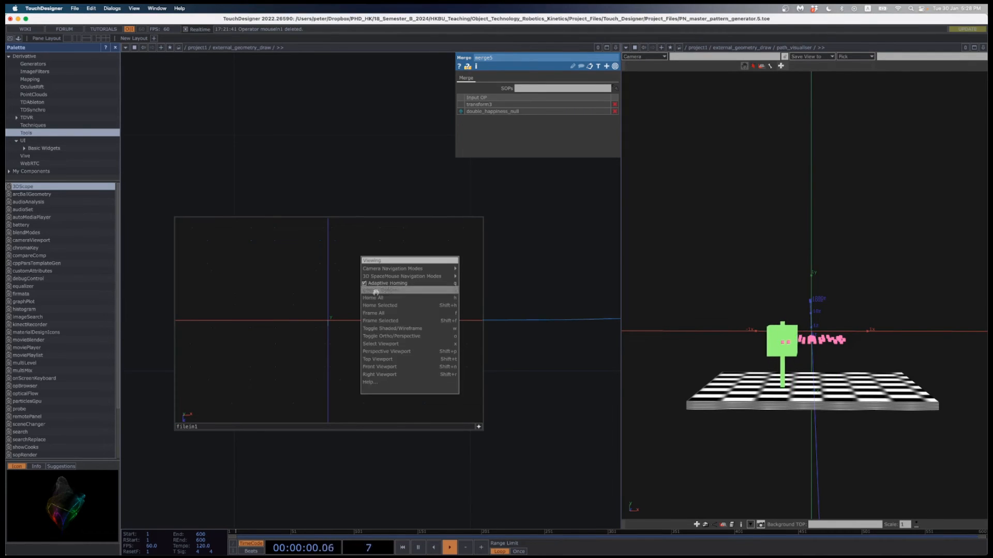
click(380, 290)
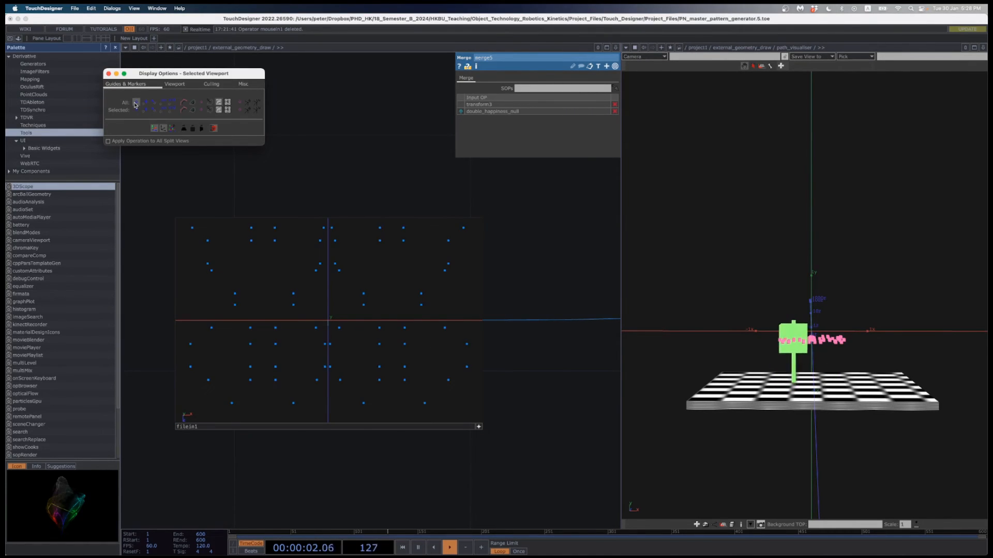
click(109, 74)
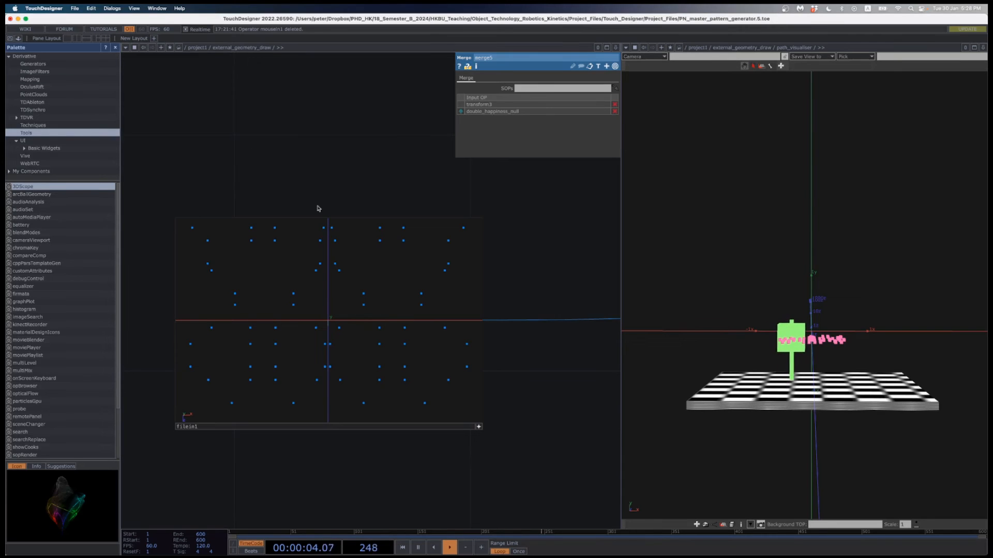
click(478, 427)
Follow filein1 to transform1 and examine how circle_scale drives its uniform scale
scroll(483, 425, down, 5)
scroll(483, 425, down, 5)
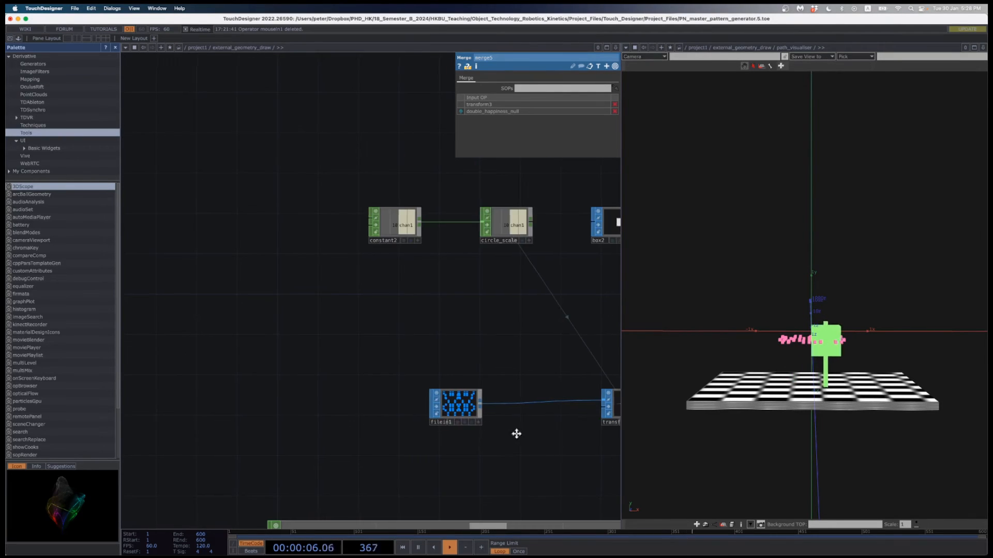
drag(516, 433, 273, 433)
click(381, 409)
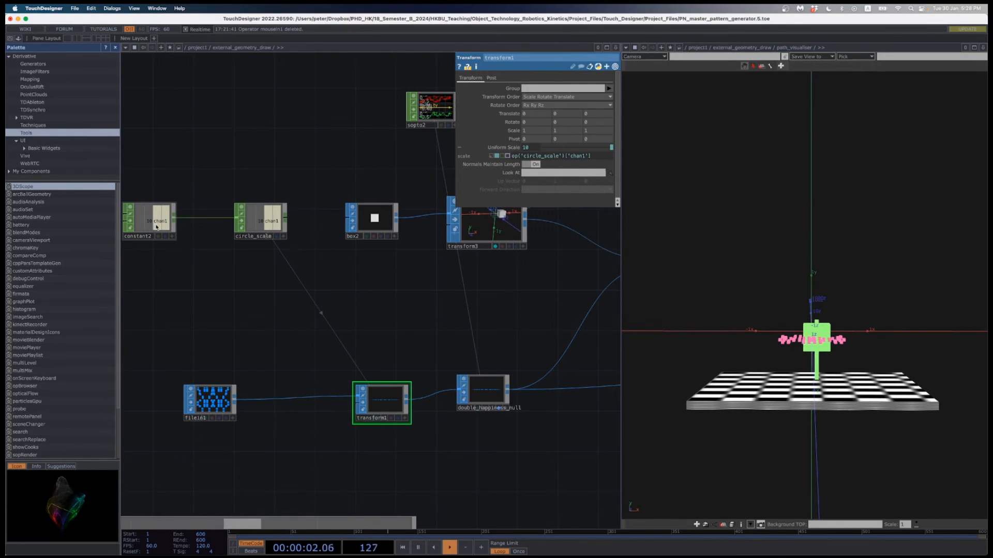
Examine the settings of double_happiness_null, the sopto2 conversion, and the Lookup operator it feeds
scroll(448, 399, down, 3)
drag(505, 441, 362, 441)
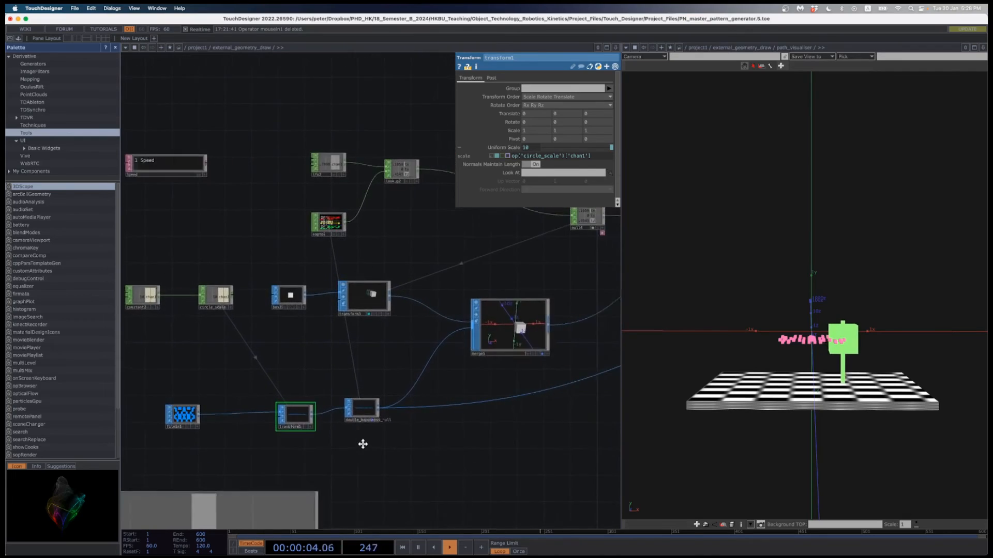
drag(483, 441, 466, 471)
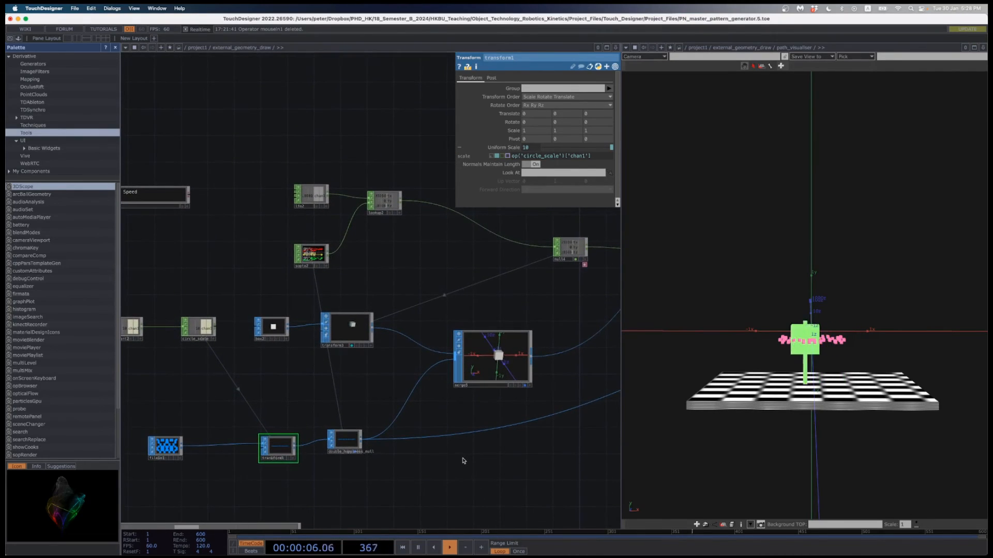
click(352, 444)
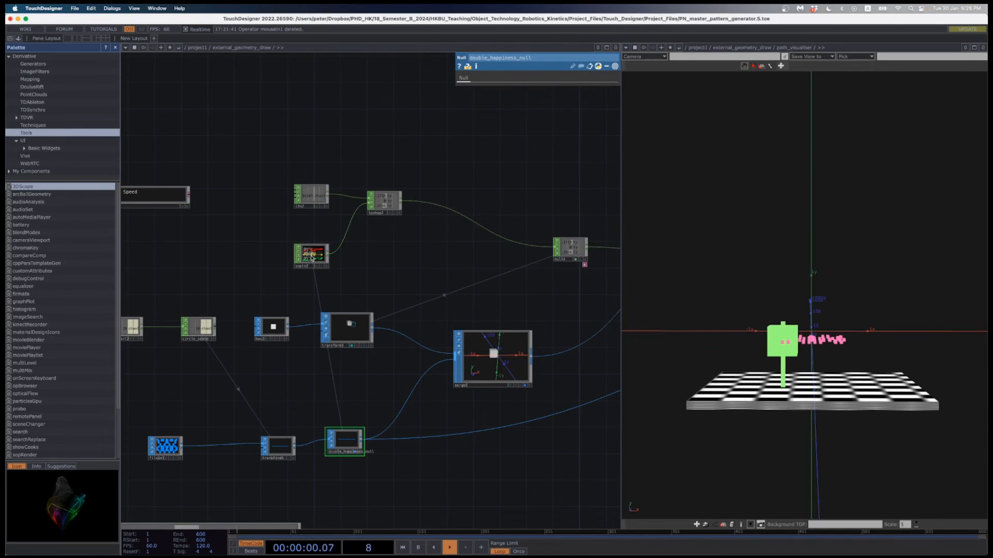
click(312, 259)
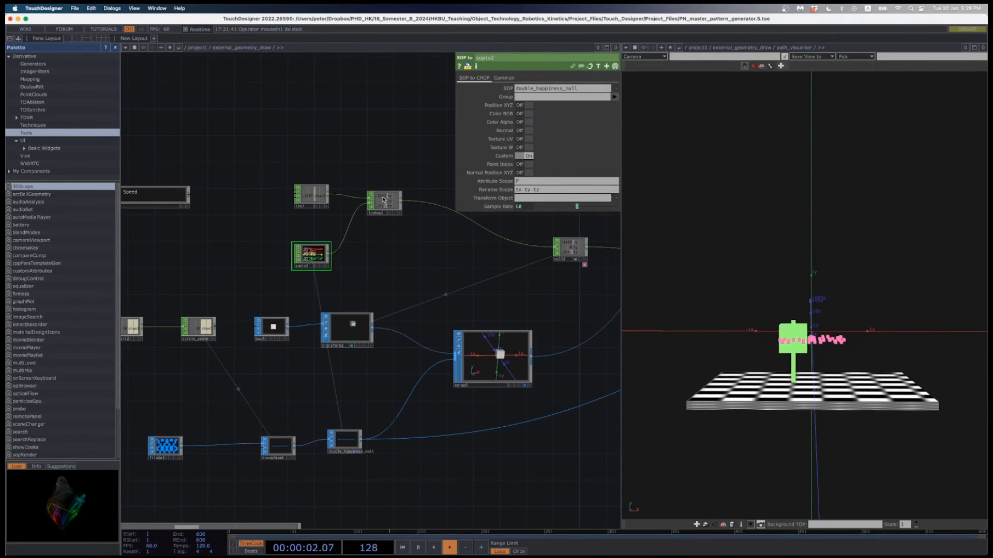
click(380, 200)
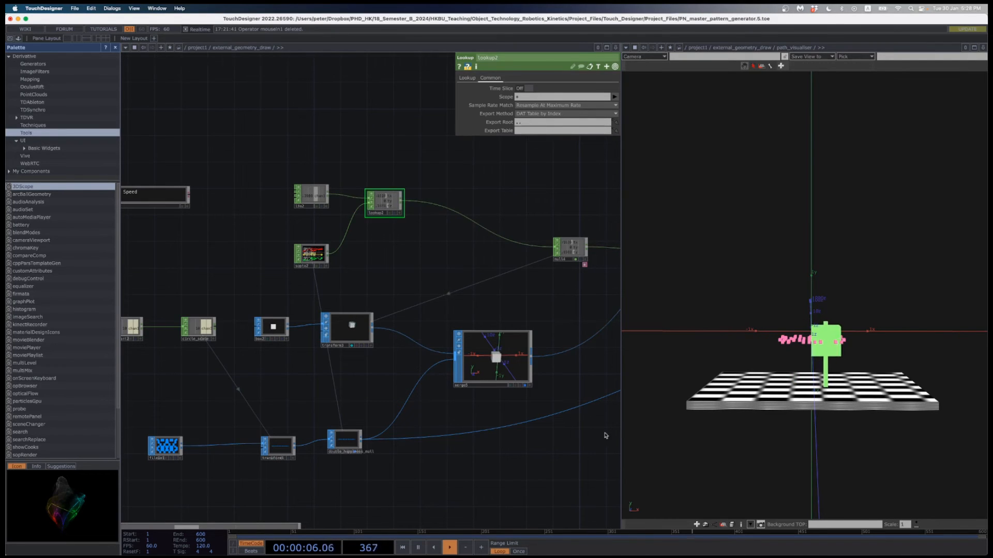
Follow the network to path_visualiser and turn the 3D preview to view the pattern from above
scroll(569, 445, right, 15)
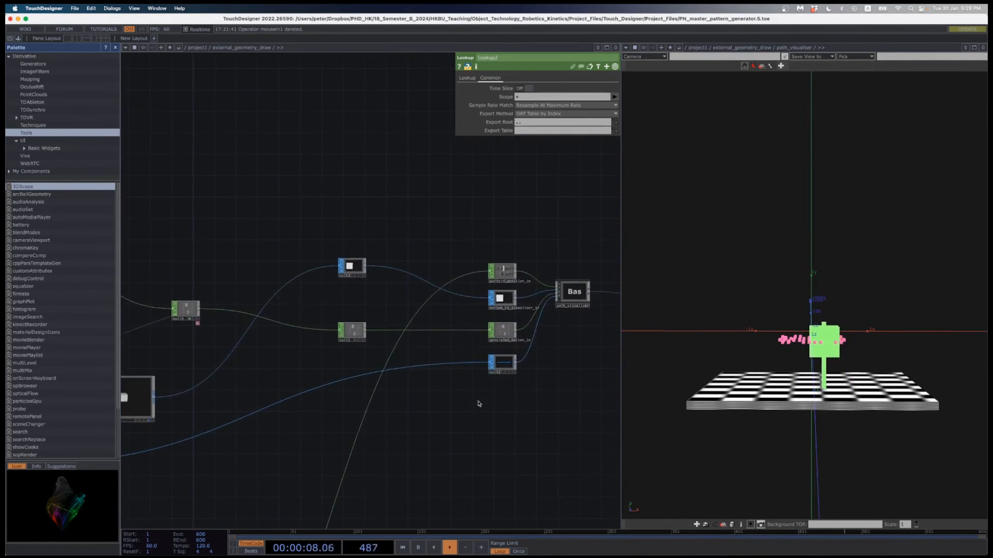
scroll(478, 404, right, 5)
scroll(472, 335, up, 2)
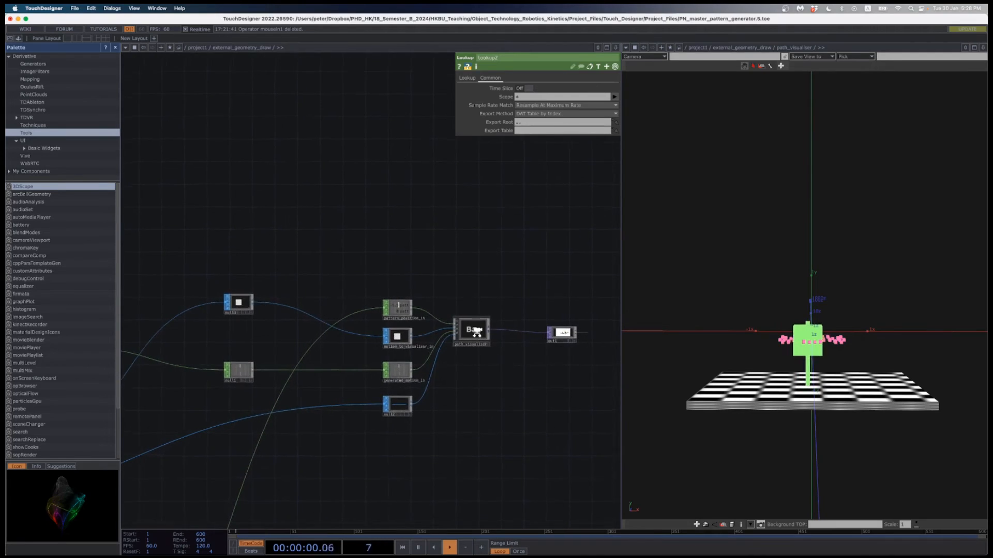
drag(796, 321, 778, 284)
scroll(777, 357, up, 10)
key(h)
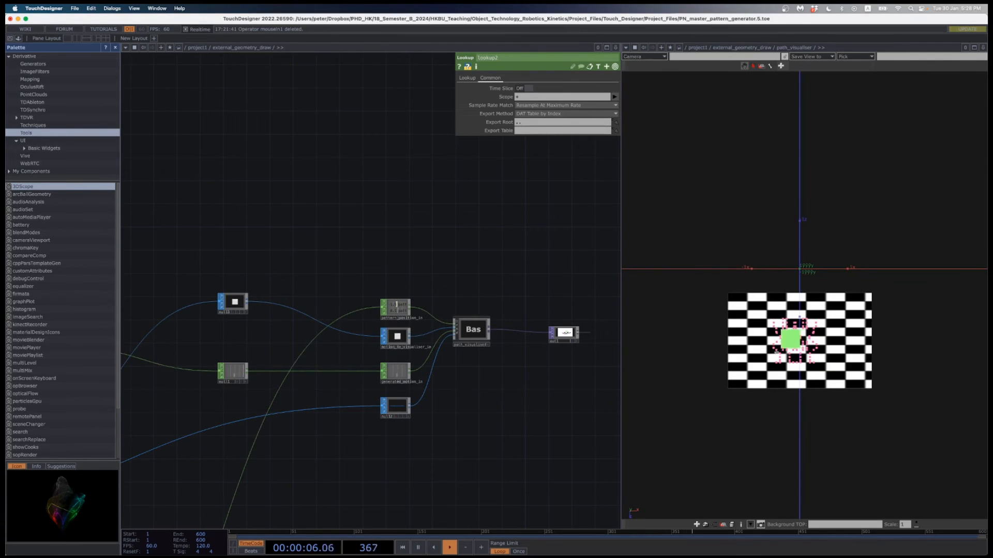
Go inside path_visualiser and examine the geo1 component together with the operators feeding it
scroll(470, 333, up, 3)
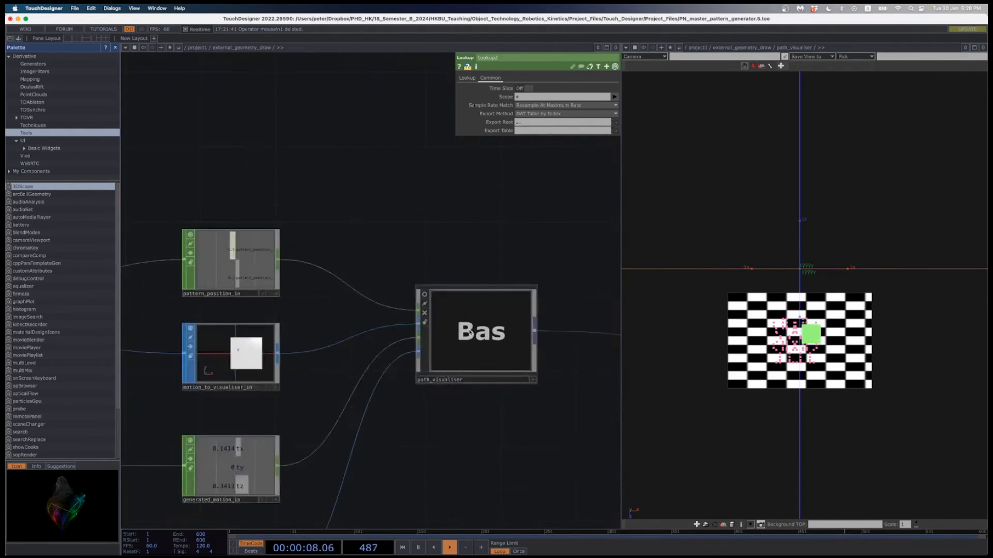
scroll(328, 437, up, 10)
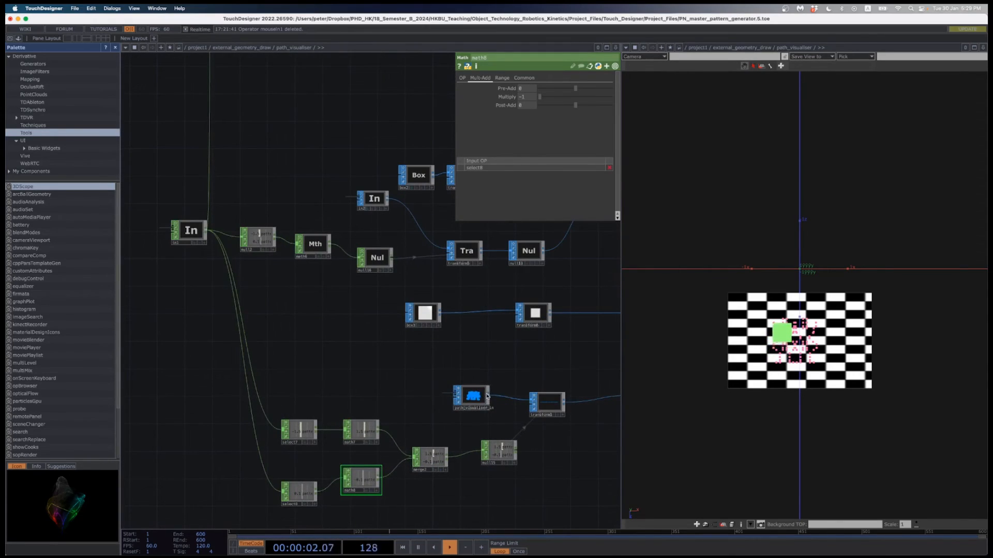
scroll(567, 453, right, 8)
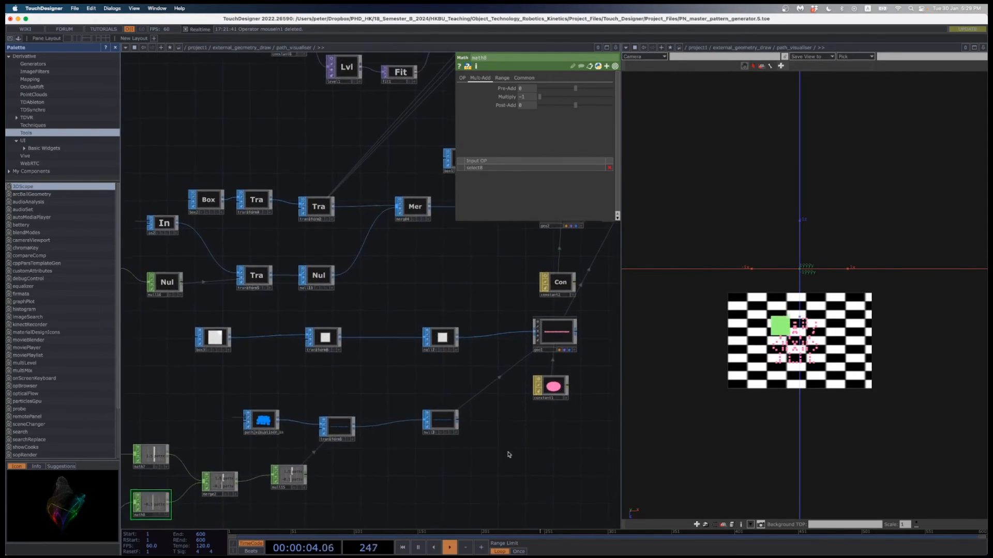
click(557, 336)
scroll(521, 447, up, 3)
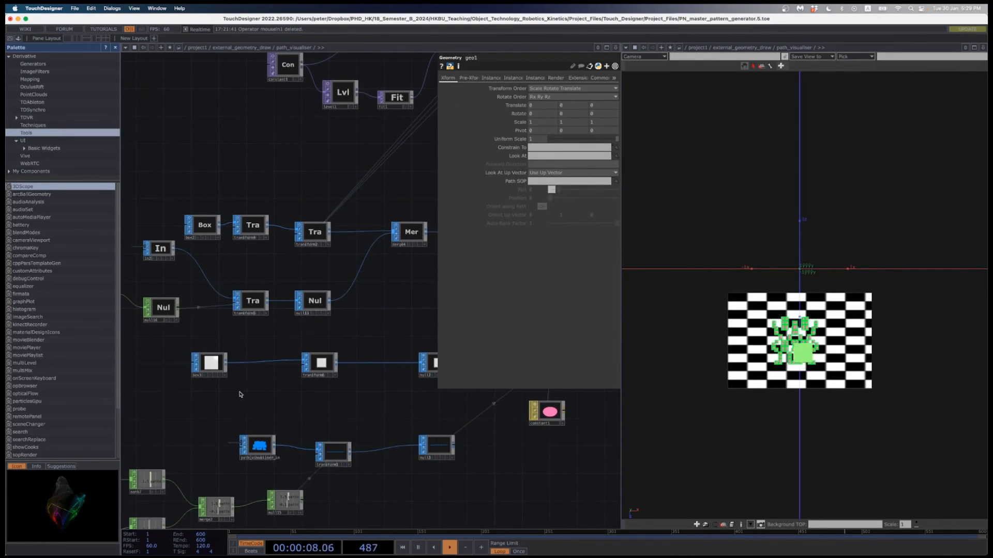
scroll(217, 401, up, 4)
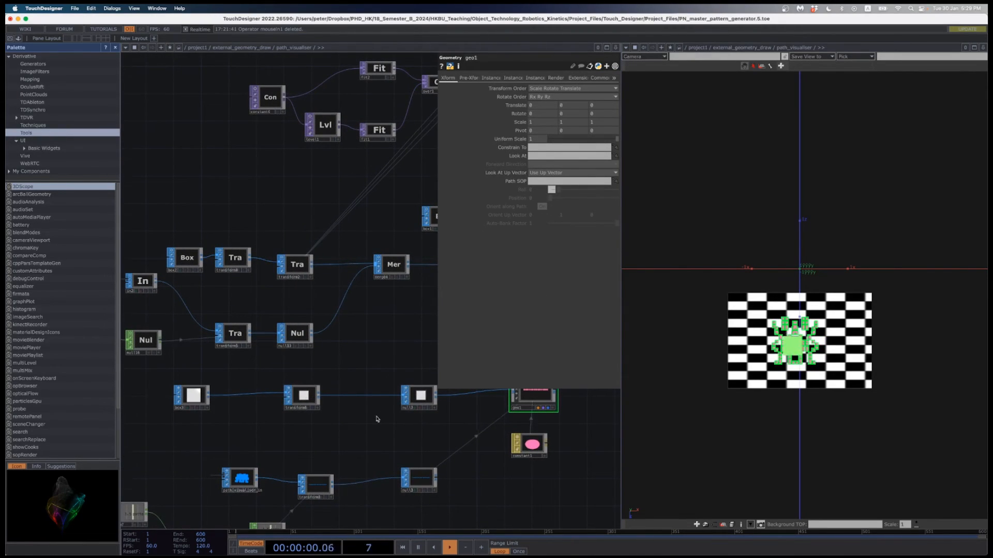
scroll(377, 419, right, 5)
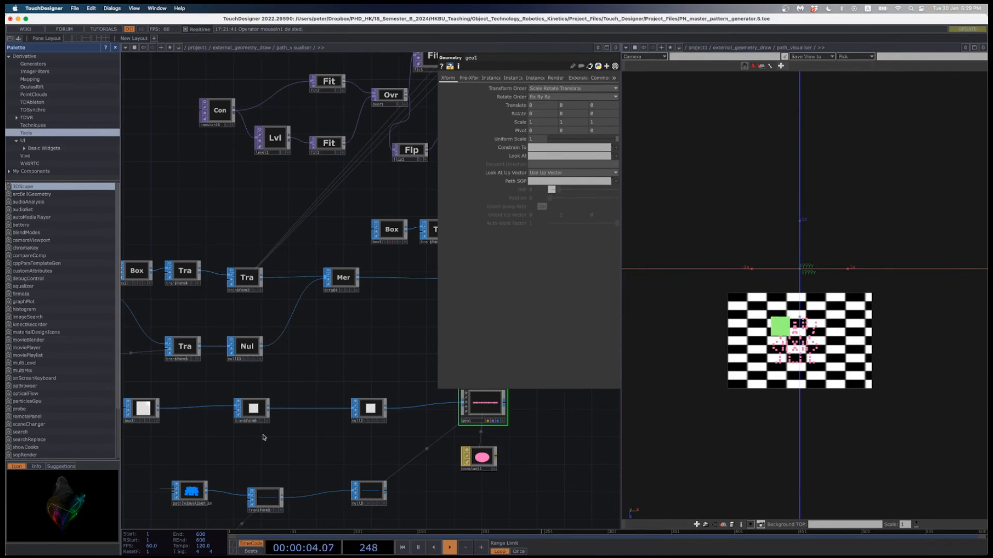
Leave path_visualiser and look back over the filein1 chain in external_geometry_draw
scroll(264, 441, down, 5)
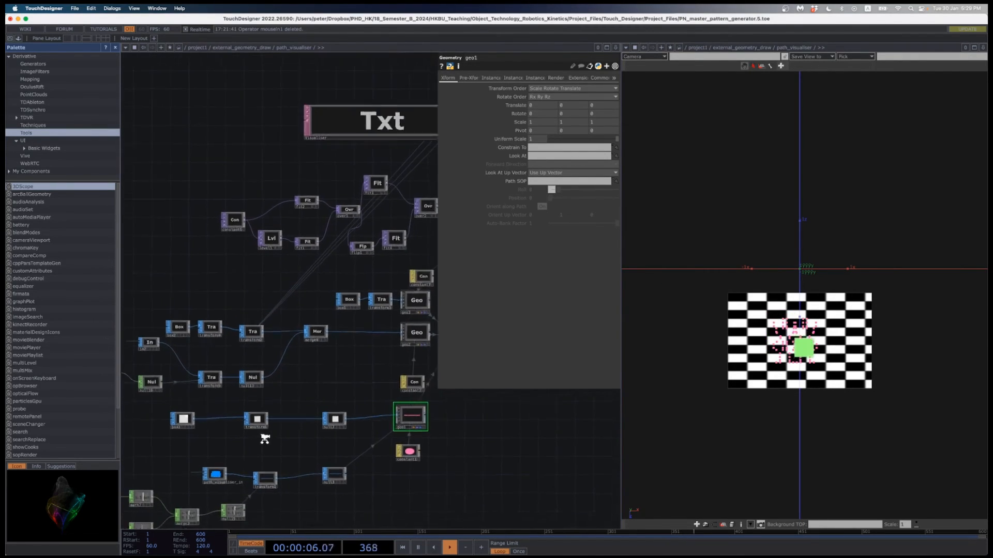
scroll(263, 436, down, 10)
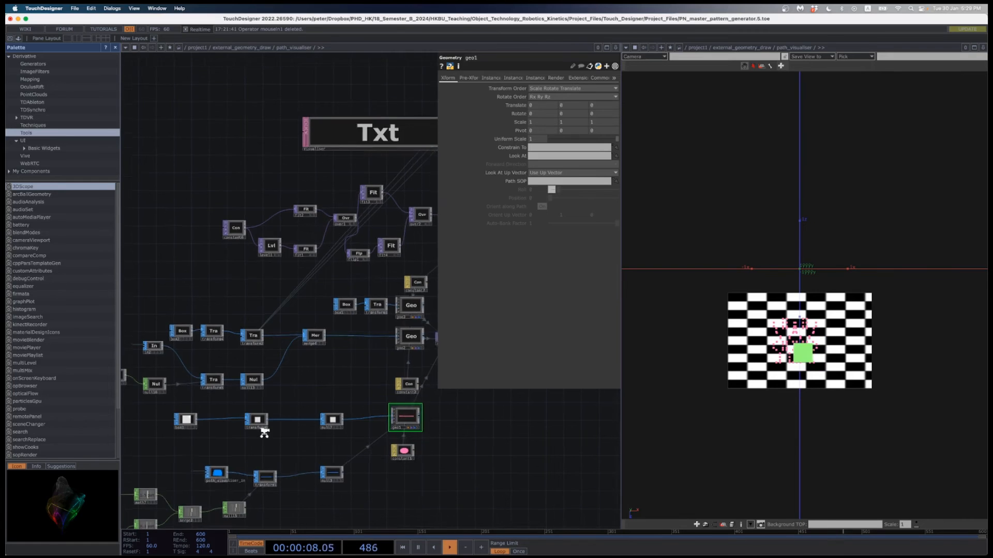
scroll(257, 420, down, 5)
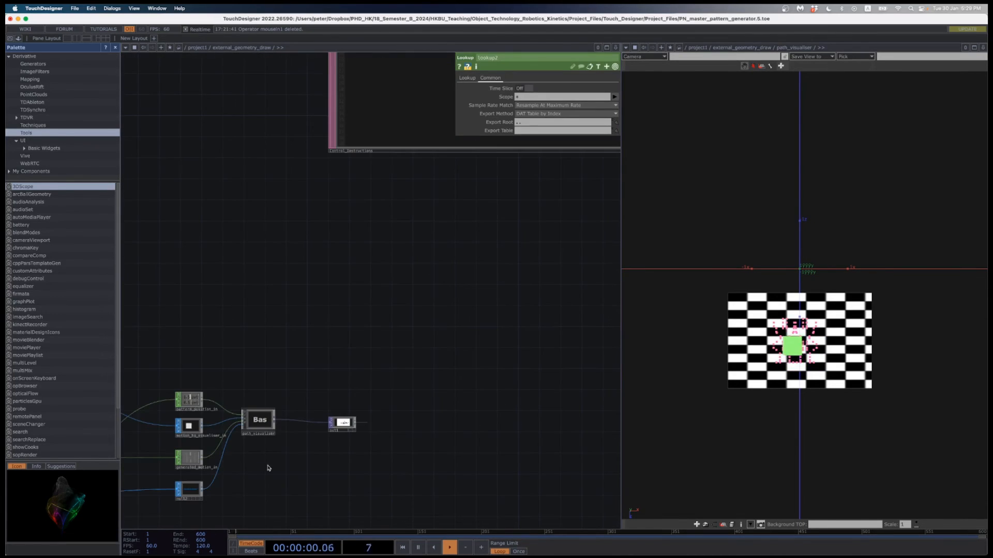
scroll(288, 471, down, 10)
drag(336, 408, 440, 362)
scroll(261, 418, up, 4)
scroll(264, 425, up, 8)
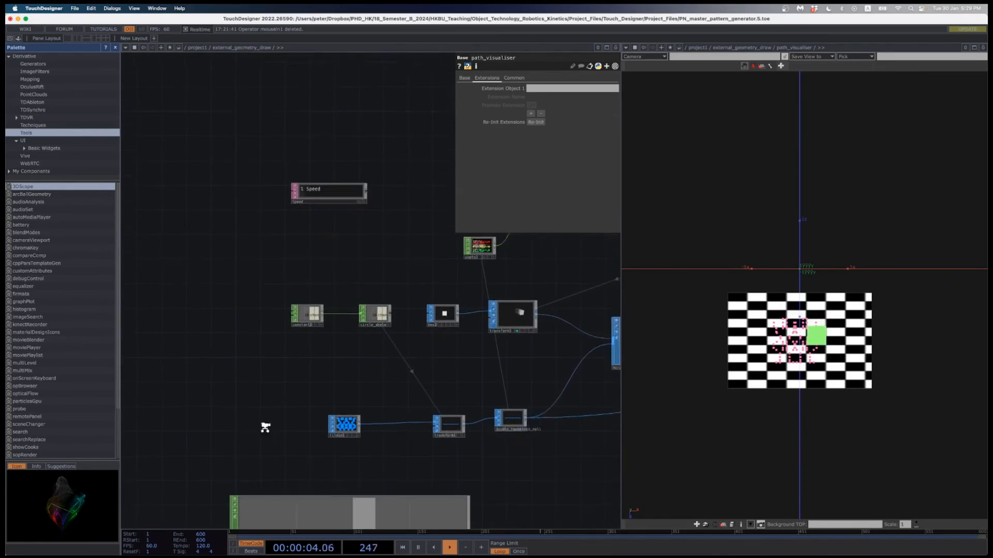
Examine the double happiness path markers and the moving green box in the 3D preview from side, close and raised angles
scroll(295, 412, up, 3)
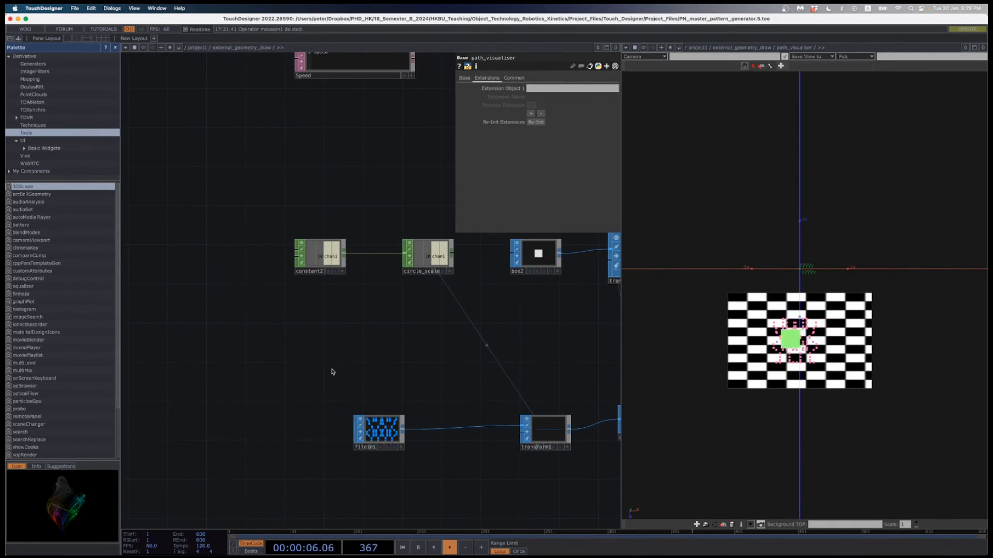
drag(785, 364, 815, 282)
scroll(816, 283, up, 5)
drag(813, 353, 720, 380)
scroll(806, 323, up, 5)
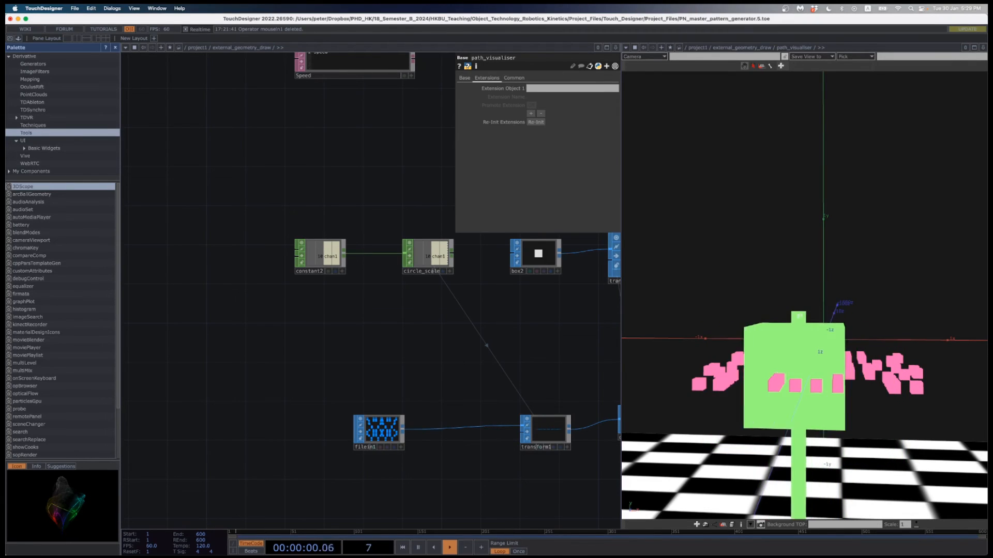
drag(812, 358, 776, 342)
scroll(777, 342, down, 10)
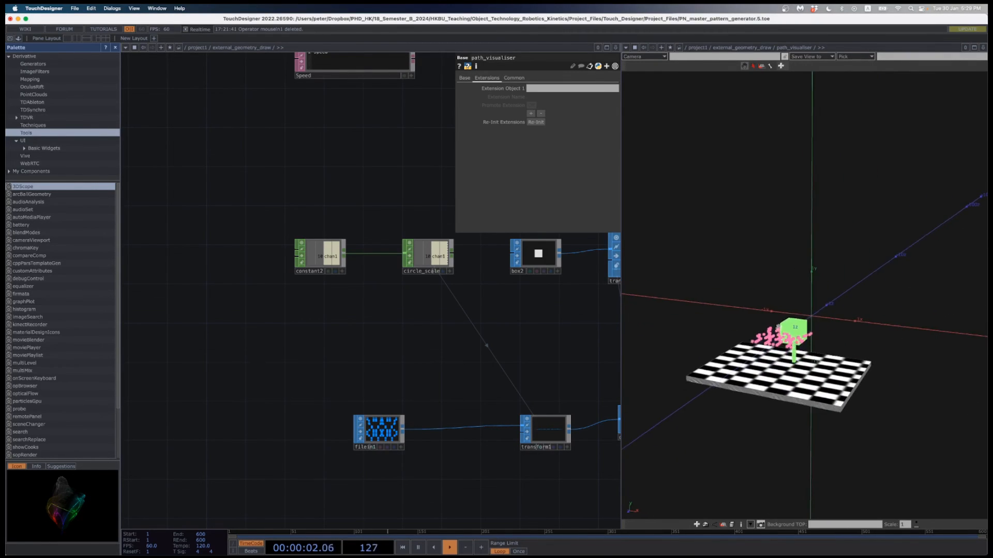
scroll(777, 341, up, 10)
scroll(779, 339, down, 5)
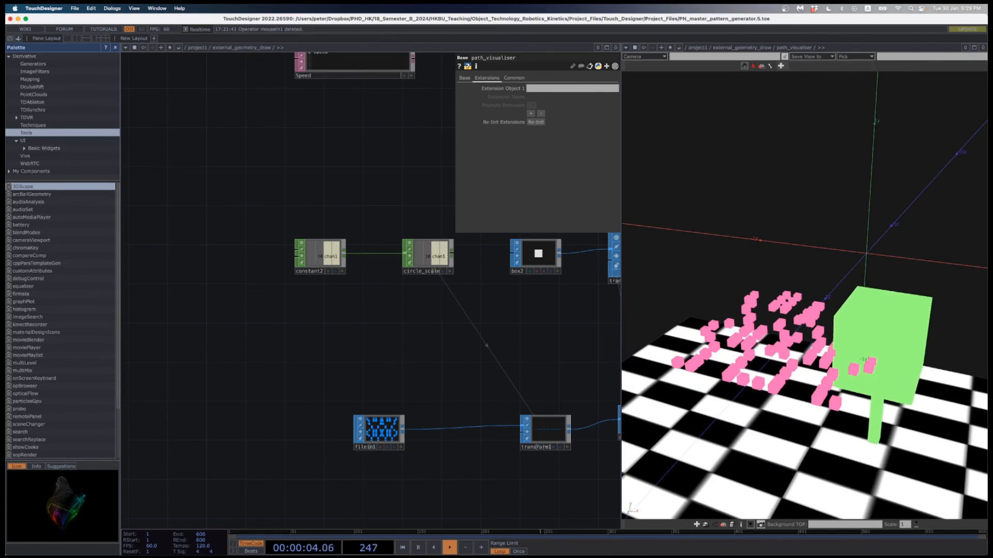
drag(778, 340, 784, 380)
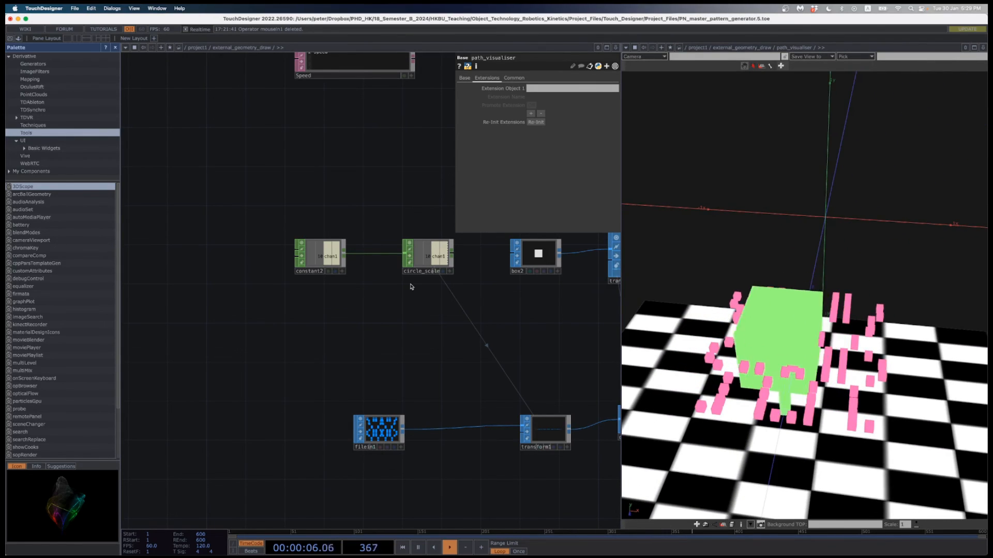
Switch to Blender and add a mesh plane at the world origin
key(super+Tab)
key(shift+a)
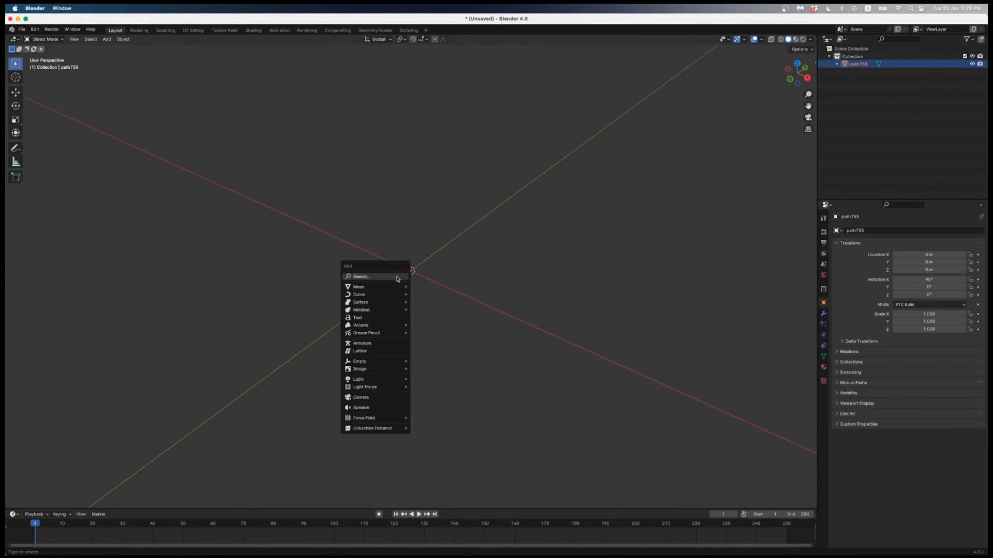
mouse_move(383, 290)
click(429, 288)
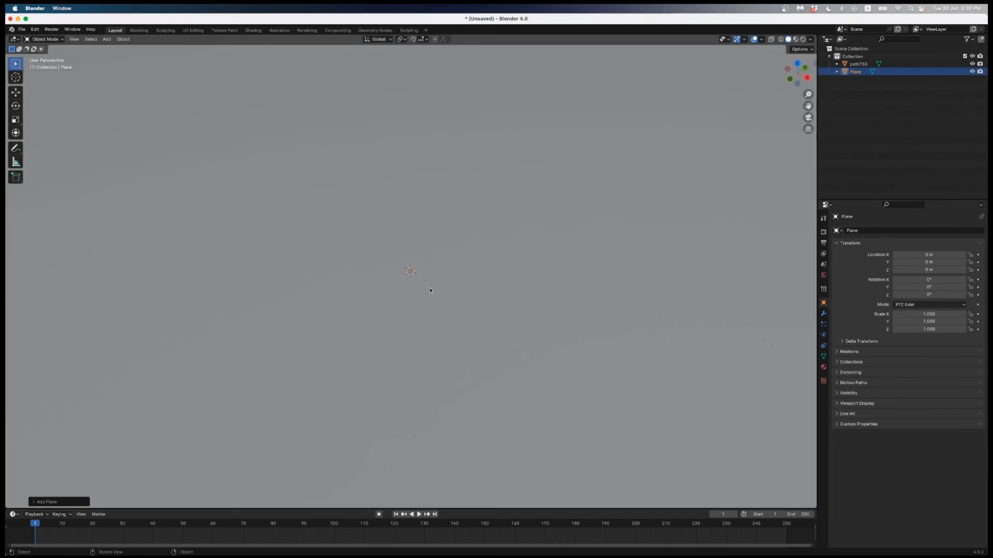
scroll(442, 300, up, 1)
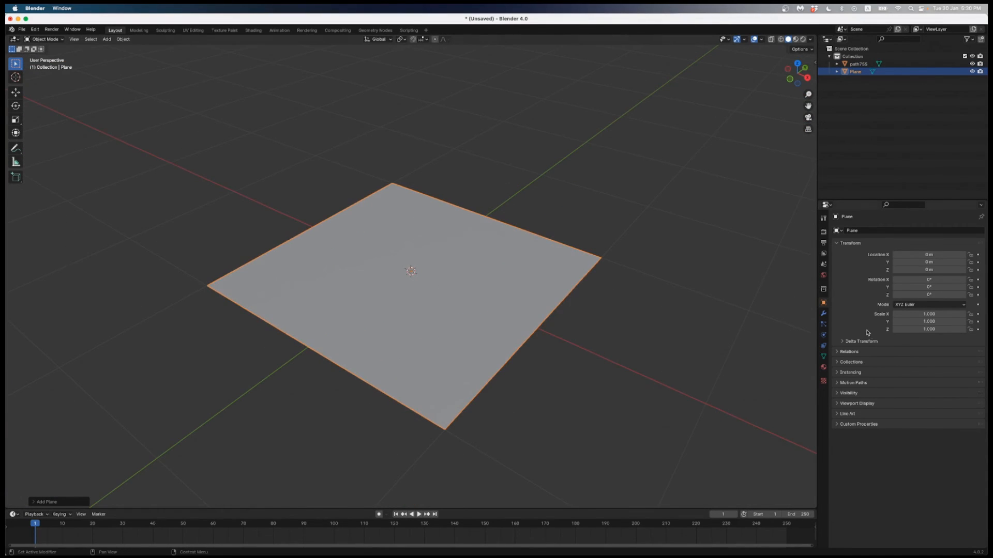
Add a Subdivision Surface modifier to the plane, using Simple subdivision with 5 viewport levels
click(824, 314)
click(844, 229)
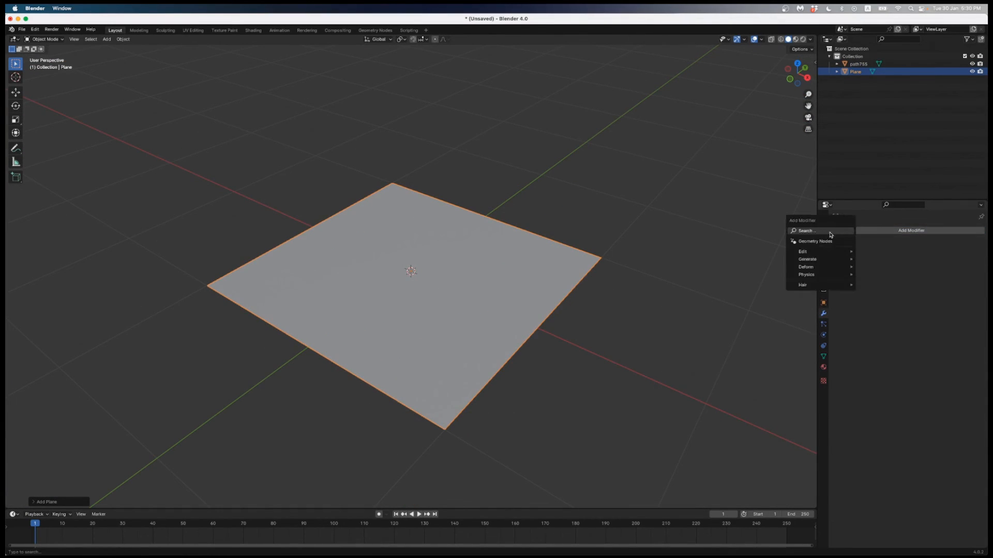
click(831, 233)
text(sub)
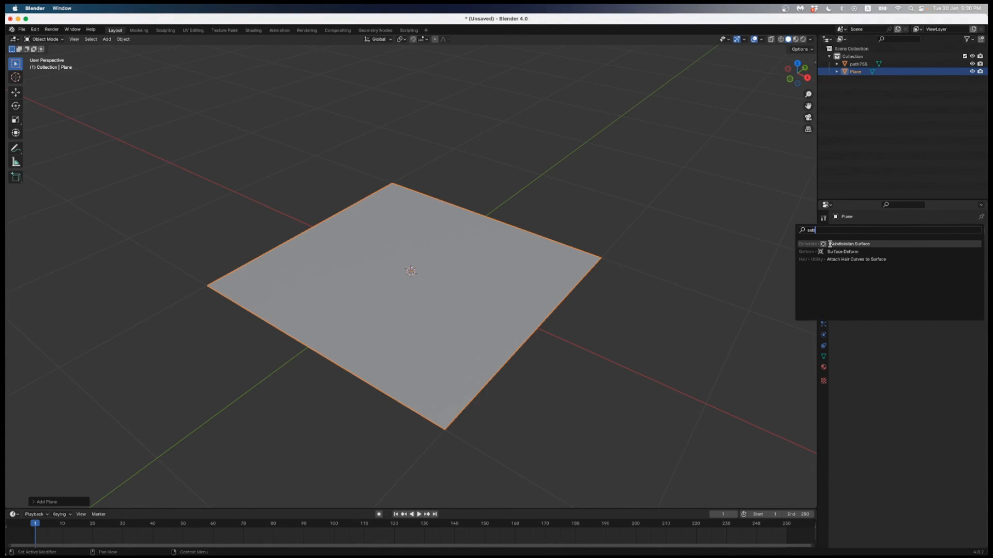
click(844, 244)
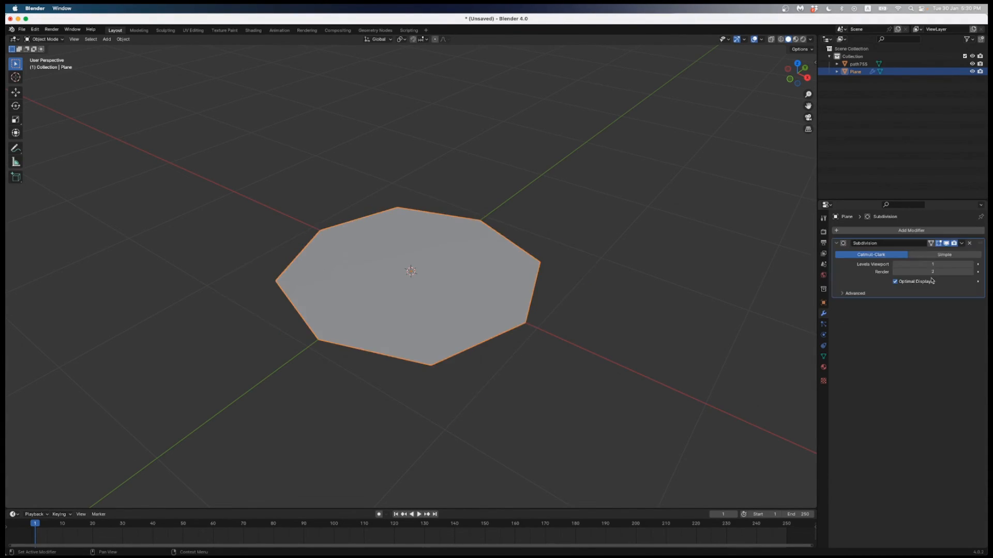
click(960, 256)
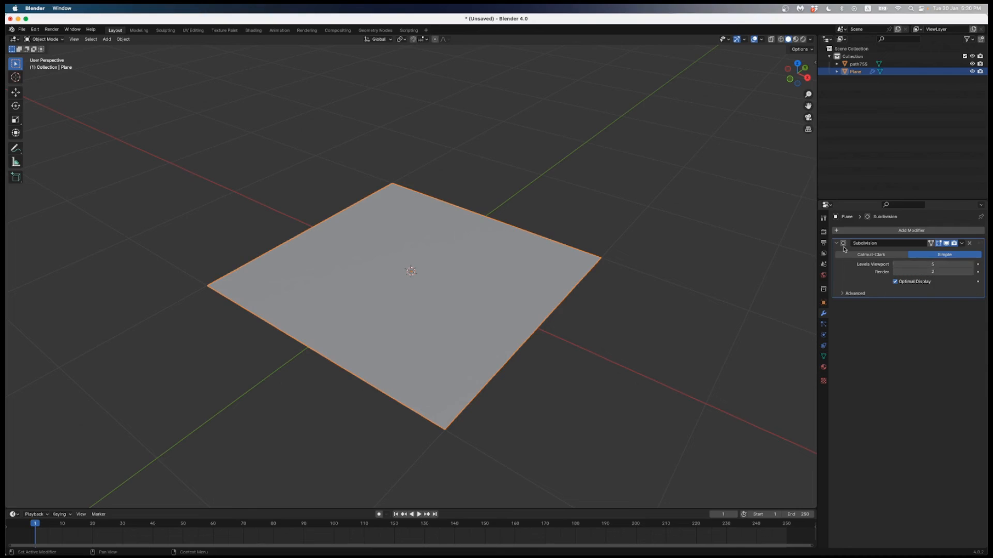
Add a Displace modifier to the plane after its subdivision
click(848, 232)
click(835, 230)
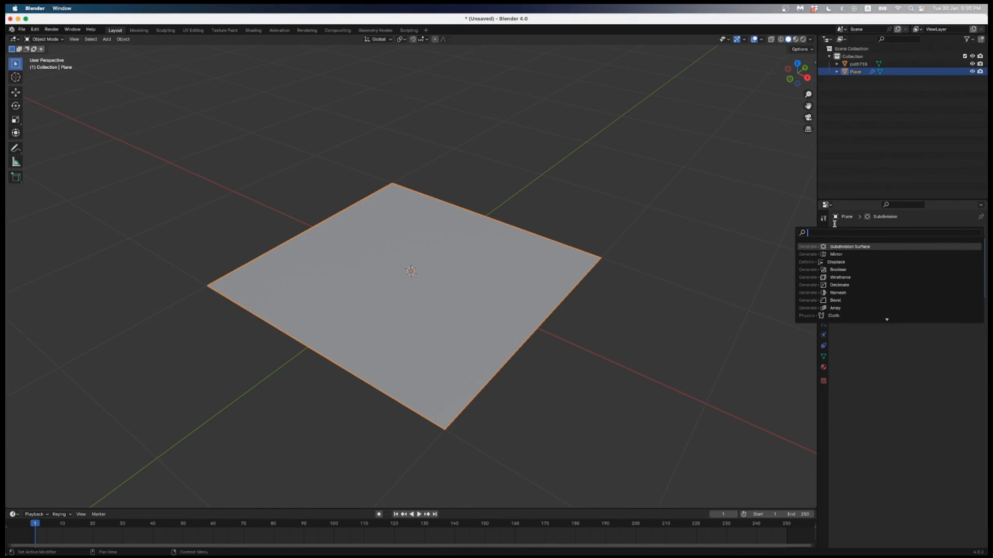
text(displa)
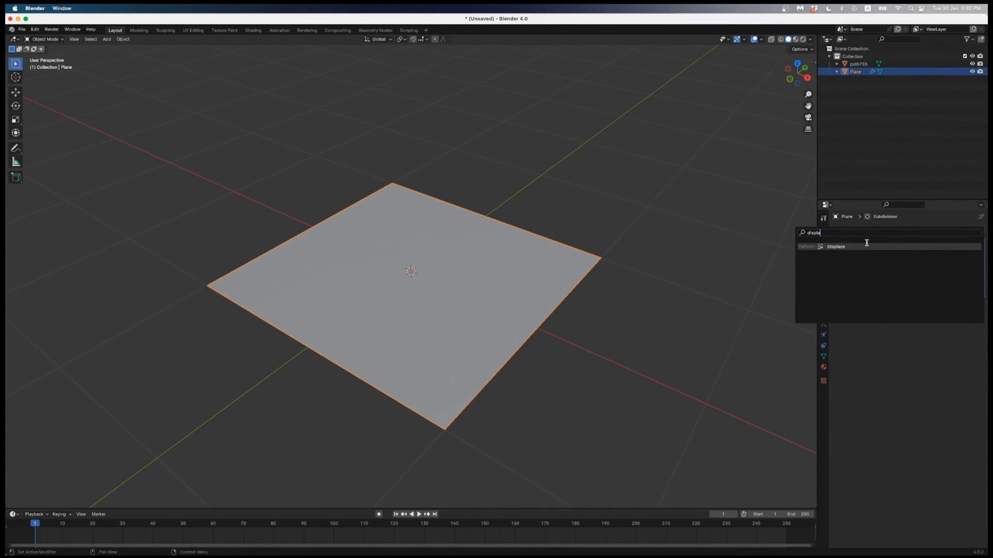
click(867, 247)
Create a new texture for the Displace modifier and set its type to Voronoi
click(969, 315)
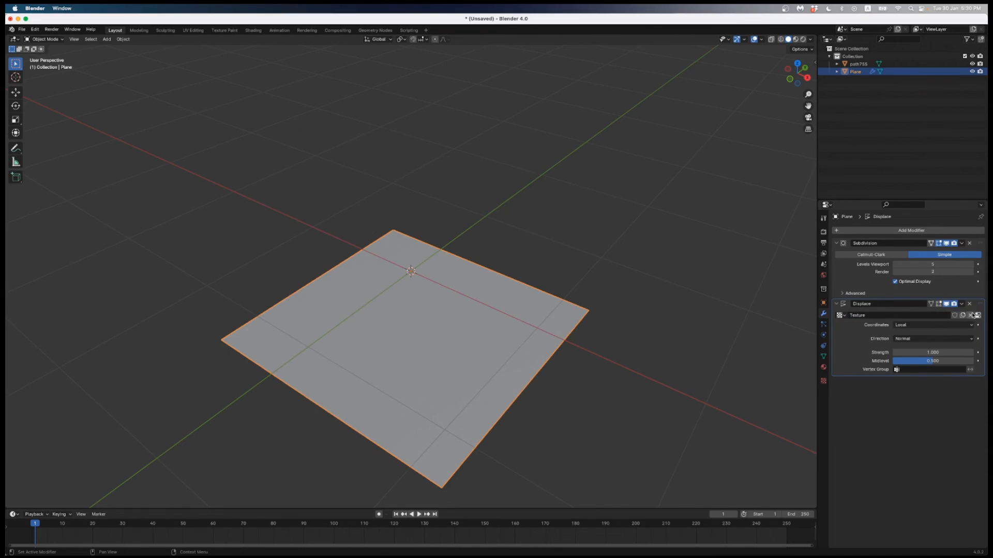
click(970, 314)
click(918, 254)
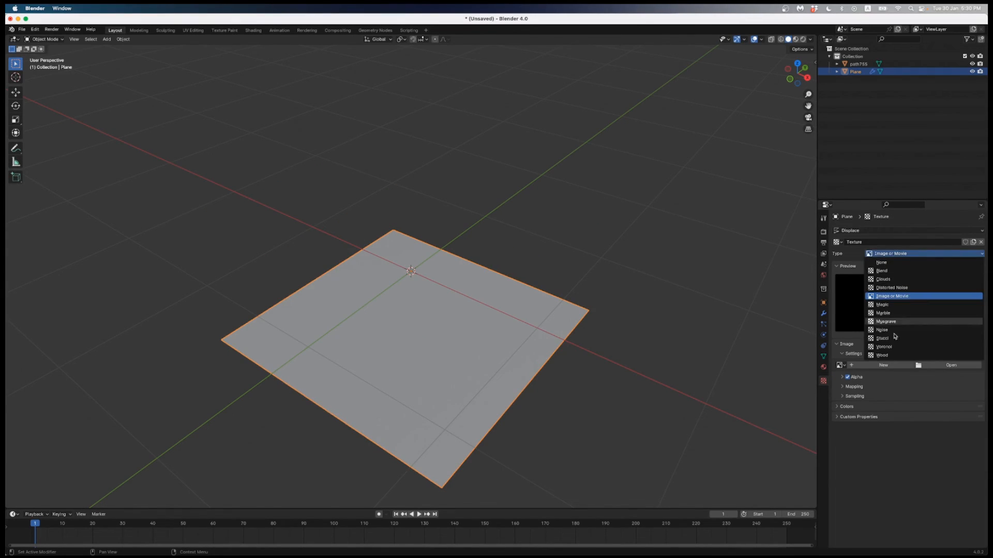
click(900, 348)
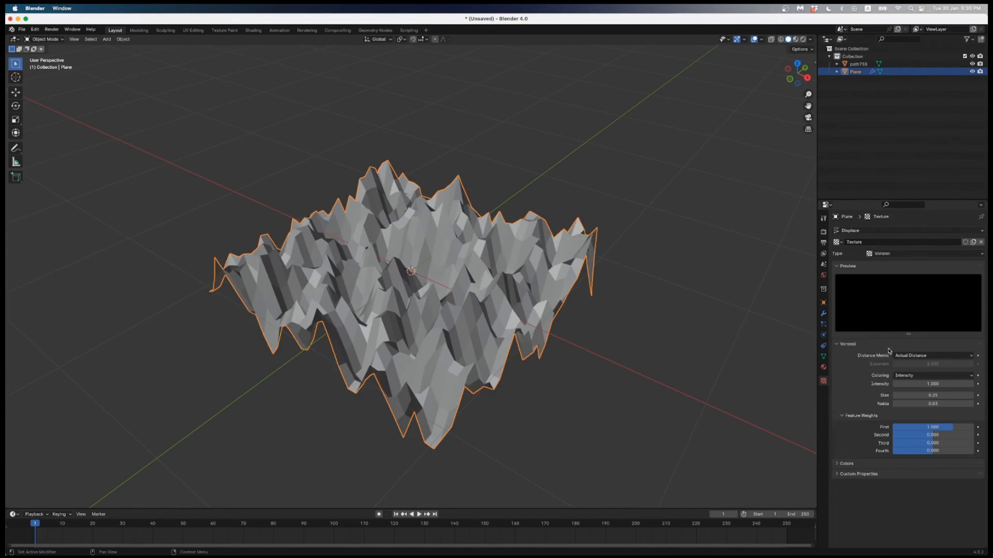
Raise the plane's viewport subdivision levels to 6 and view the displaced surface from another side
click(824, 313)
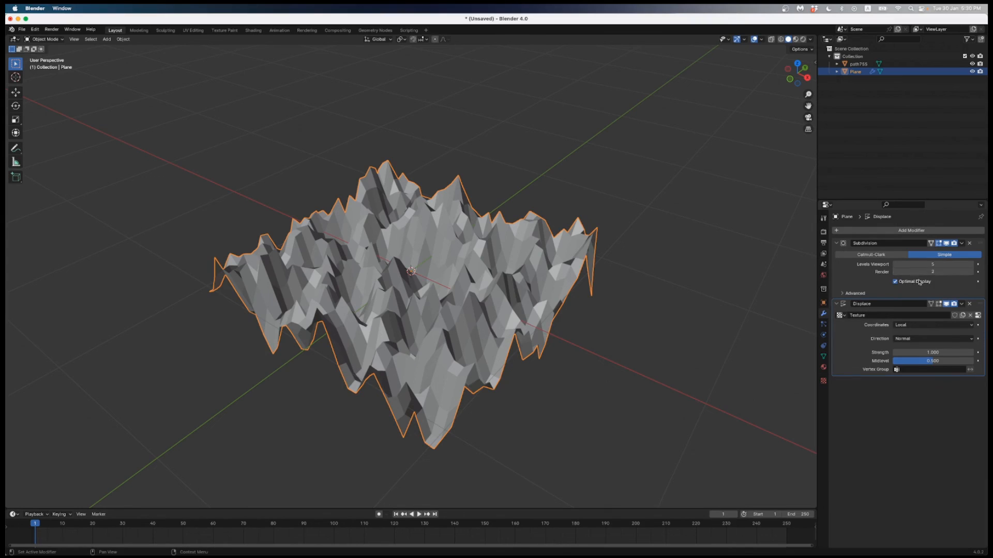
click(976, 265)
right_click(580, 288)
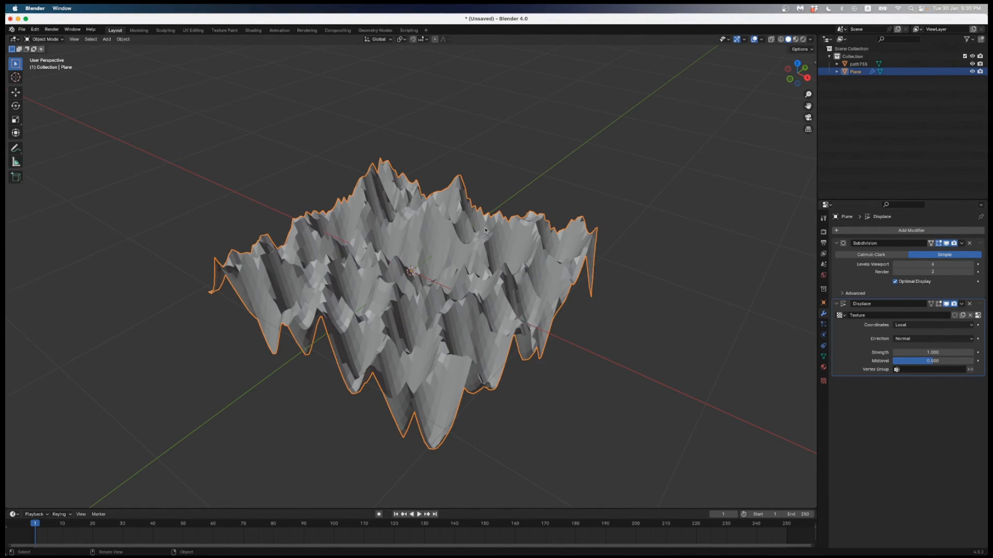
middle_drag(483, 231, 446, 261)
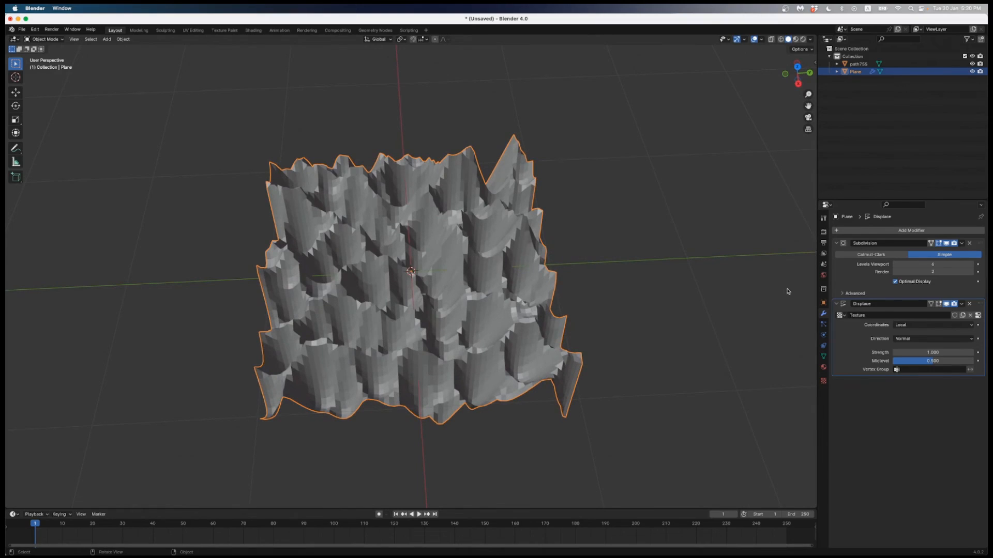
Set the Voronoi texture's size to about 0.58 and inspect the displaced plane from several sides
click(978, 316)
drag(919, 395, 944, 395)
click(665, 243)
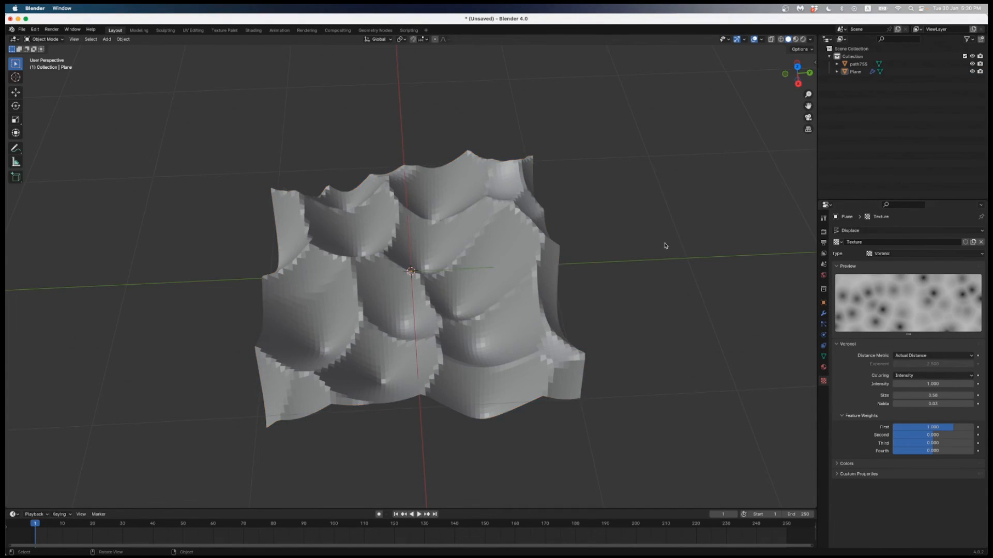
middle_drag(665, 243, 265, 226)
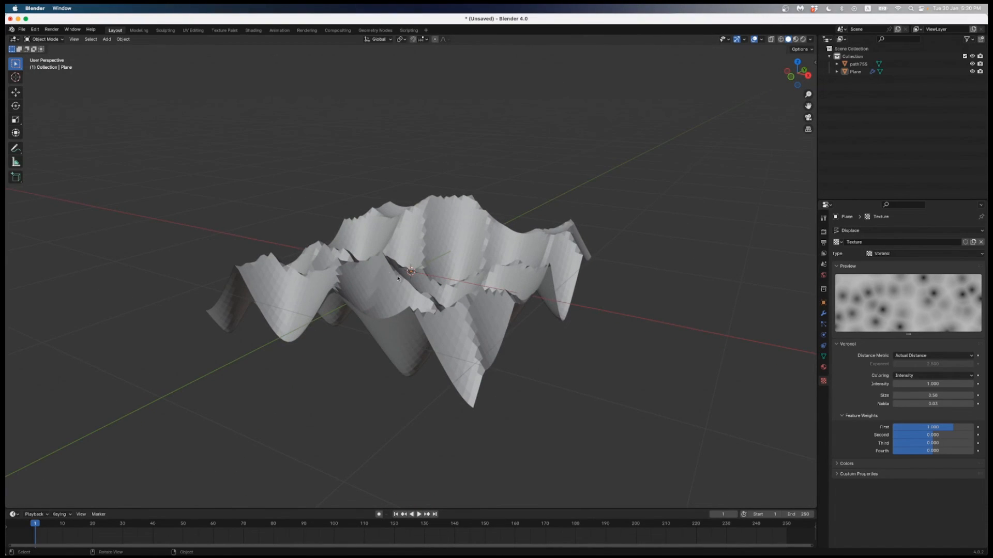
middle_drag(398, 279, 309, 281)
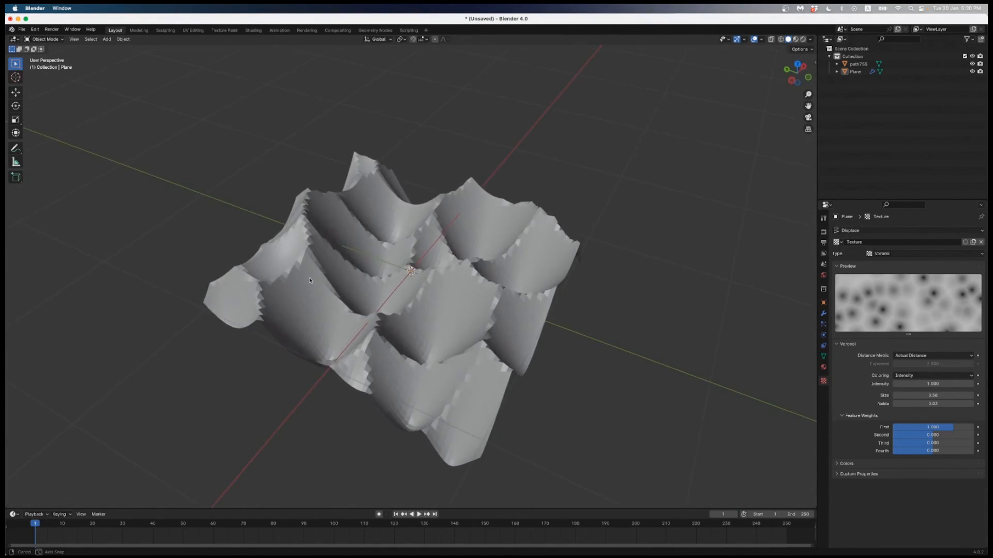
Switch back to TouchDesigner and look over the whole external_geometry_draw network, with the 3D preview seen from above
key(super+Tab)
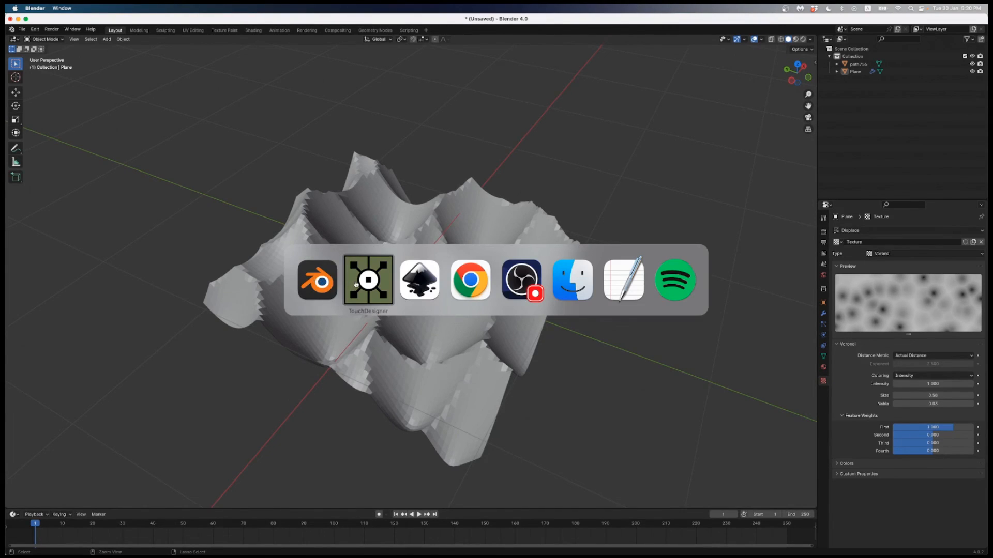
scroll(473, 362, down, 3)
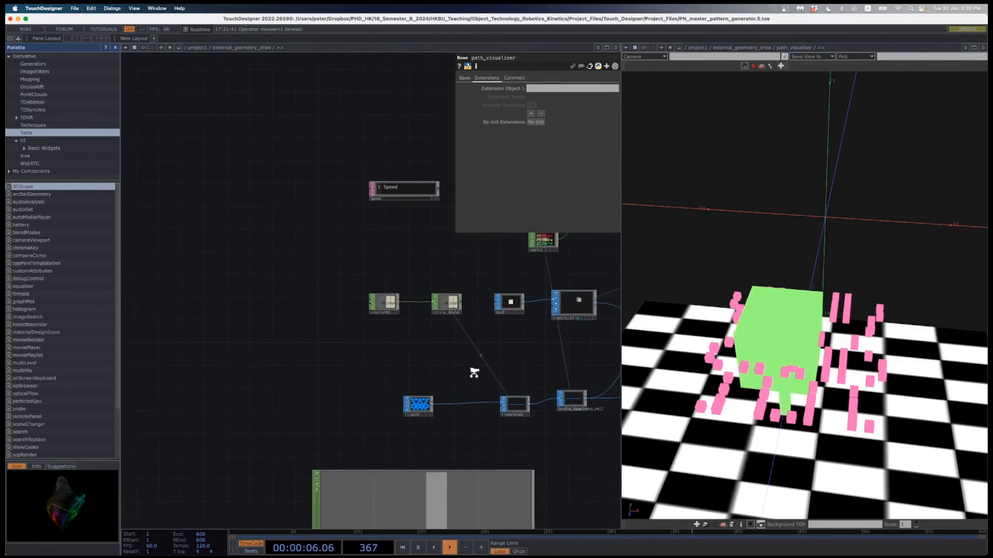
scroll(288, 367, down, 5)
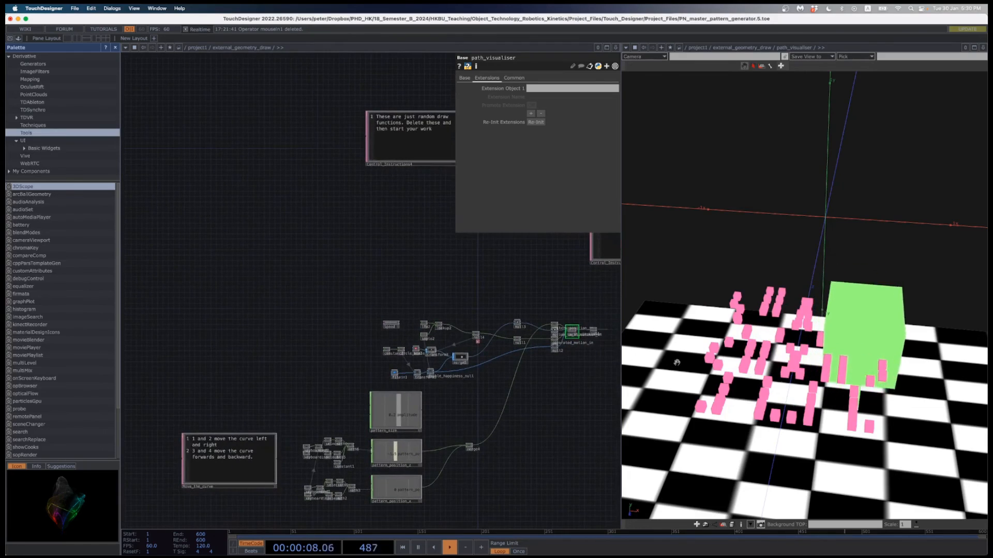
scroll(745, 357, down, 5)
drag(753, 346, 766, 397)
scroll(556, 392, down, 2)
drag(563, 405, 452, 408)
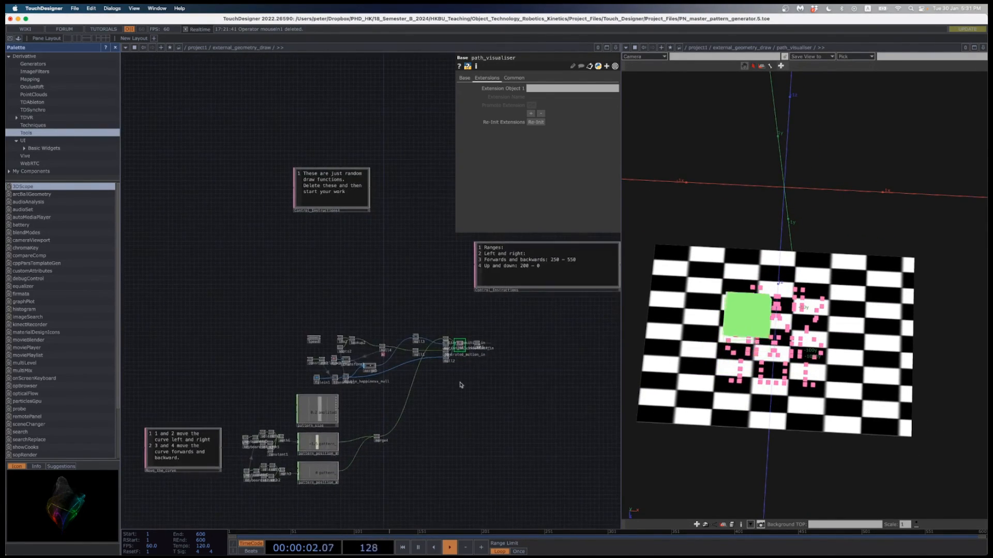
Go up to the project1 level and look over the five input components feeding switch1
scroll(461, 385, down, 10)
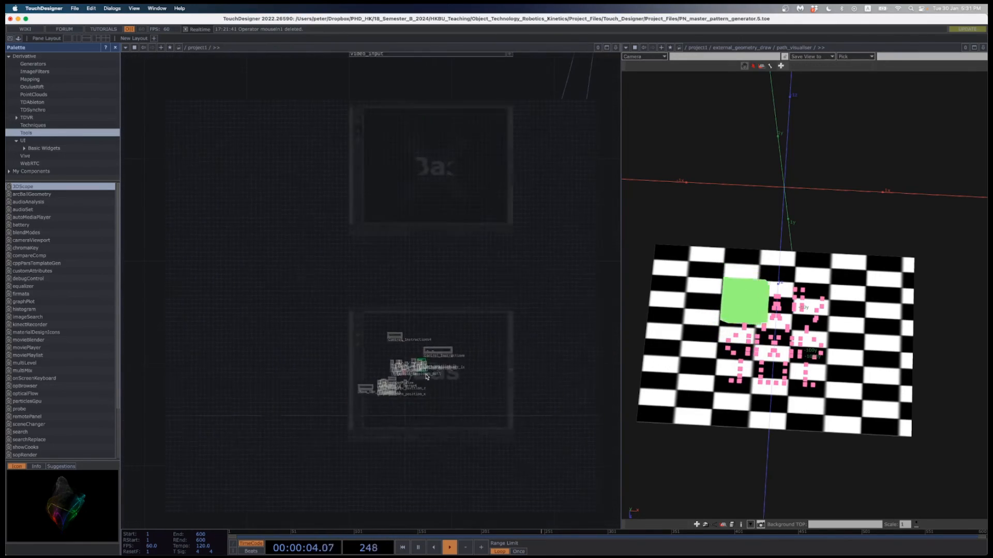
scroll(304, 377, up, 5)
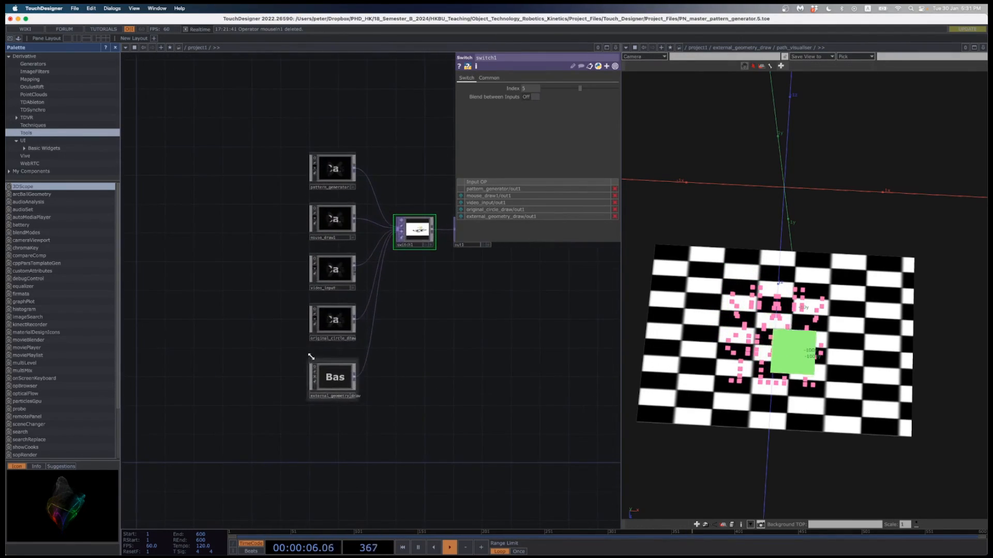
drag(292, 348, 266, 386)
scroll(267, 384, up, 2)
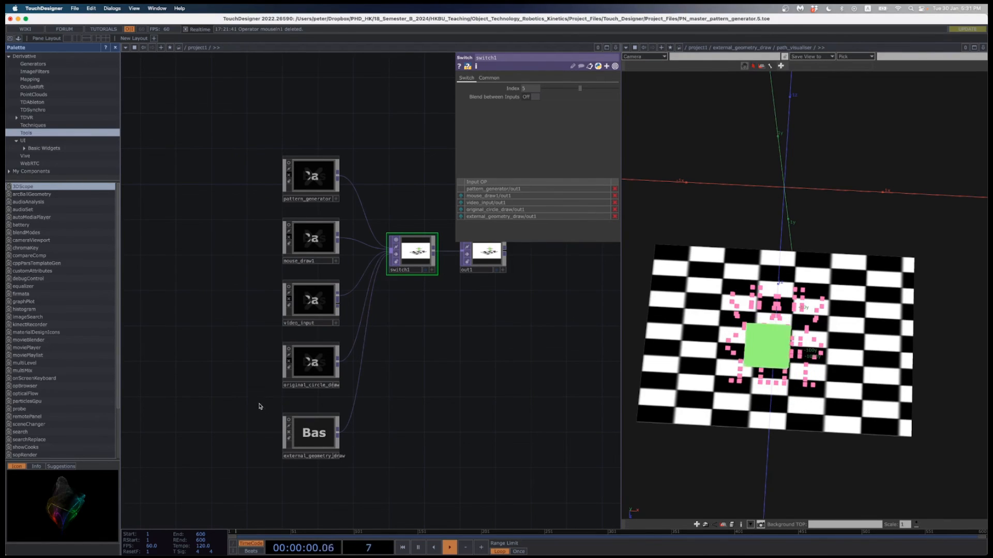
drag(259, 407, 229, 416)
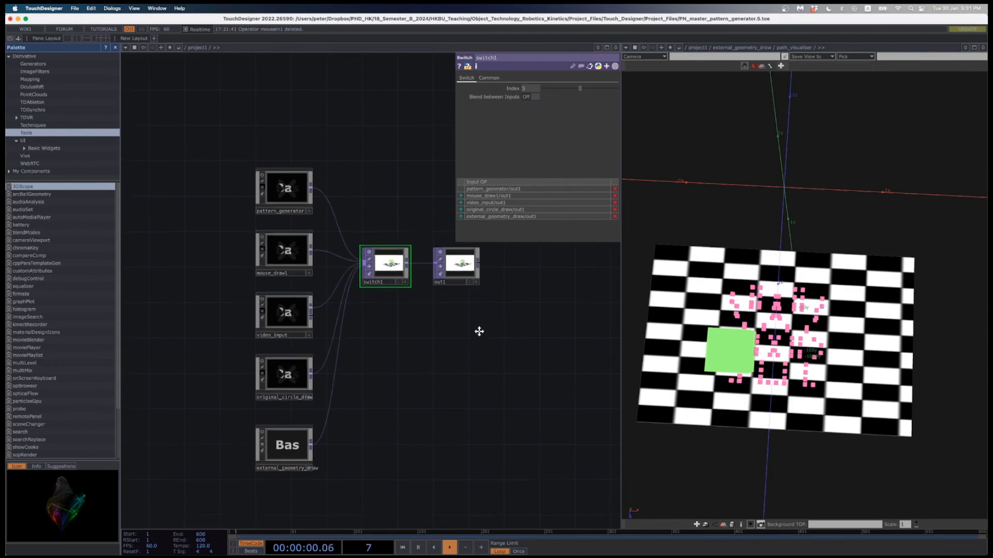
drag(477, 332, 487, 348)
drag(426, 414, 437, 402)
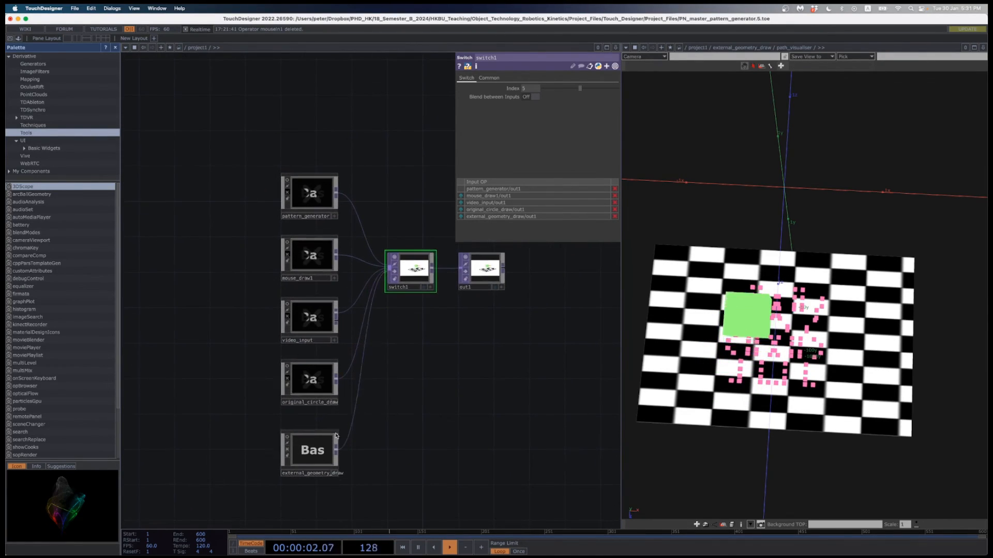
Switch cooking from external_geometry_draw to original_circle_draw and go inside original_circle_draw
scroll(309, 454, up, 3)
click(287, 453)
click(287, 453)
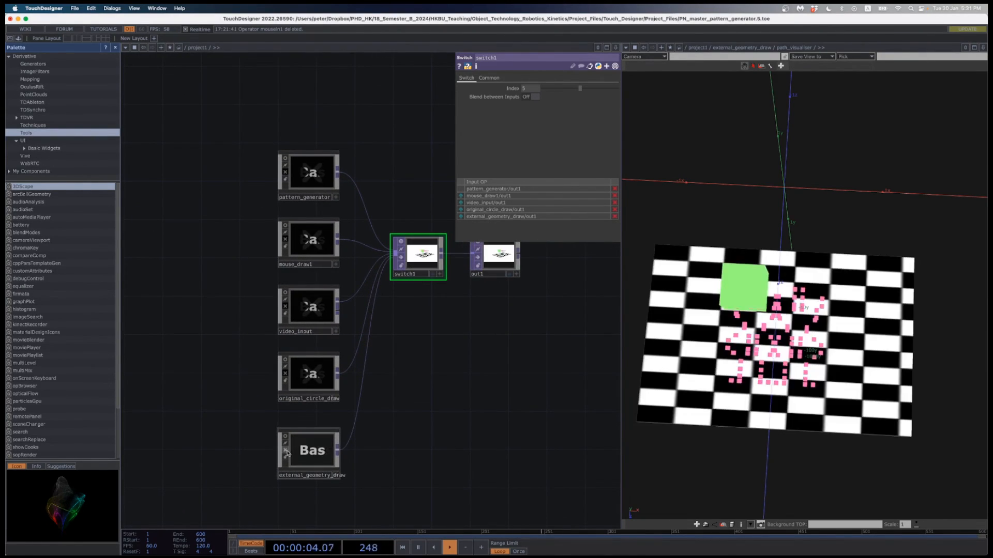
click(286, 452)
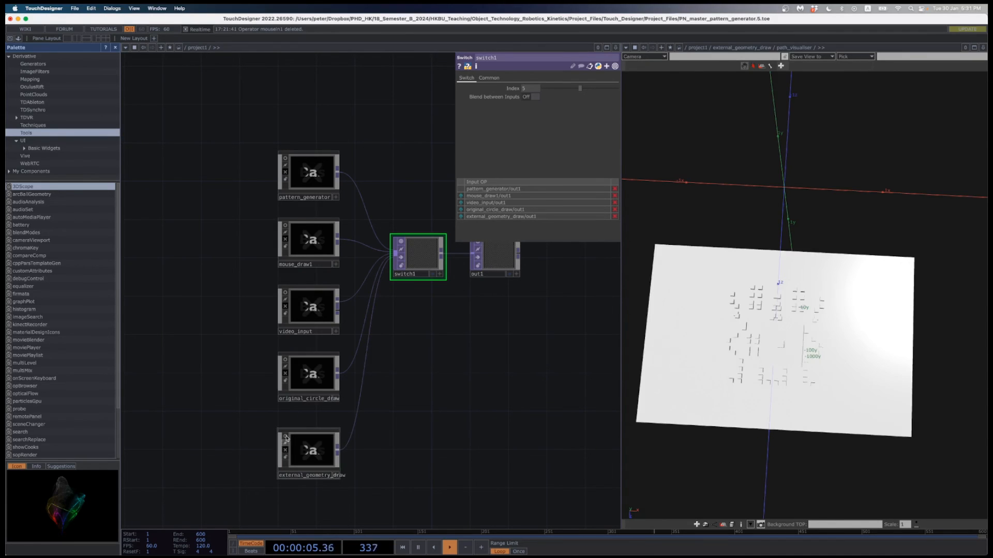
click(287, 374)
scroll(288, 376, up, 5)
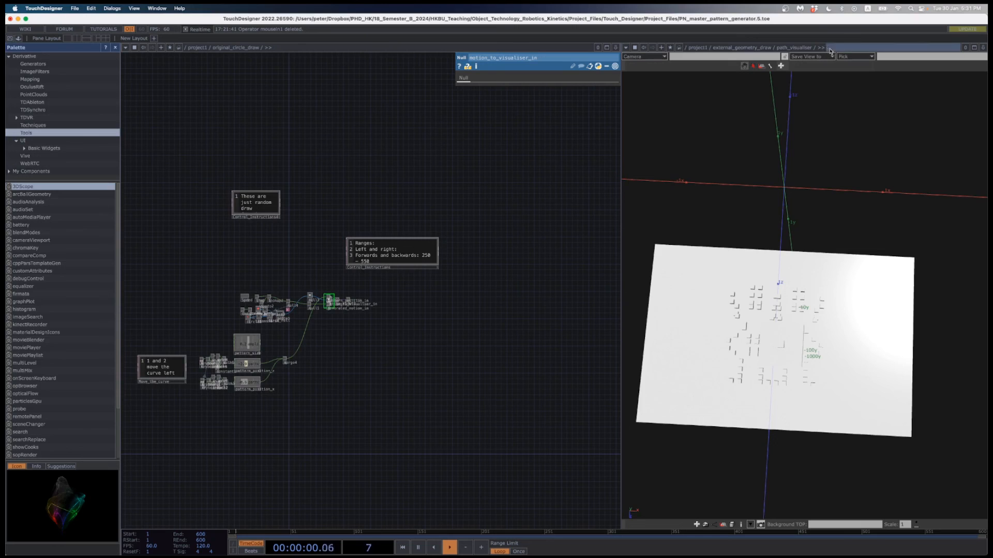
Point the 3D preview pane at base1 inside original_circle_draw, using the path /project1/original_circle_draw/base1
scroll(361, 307, up, 10)
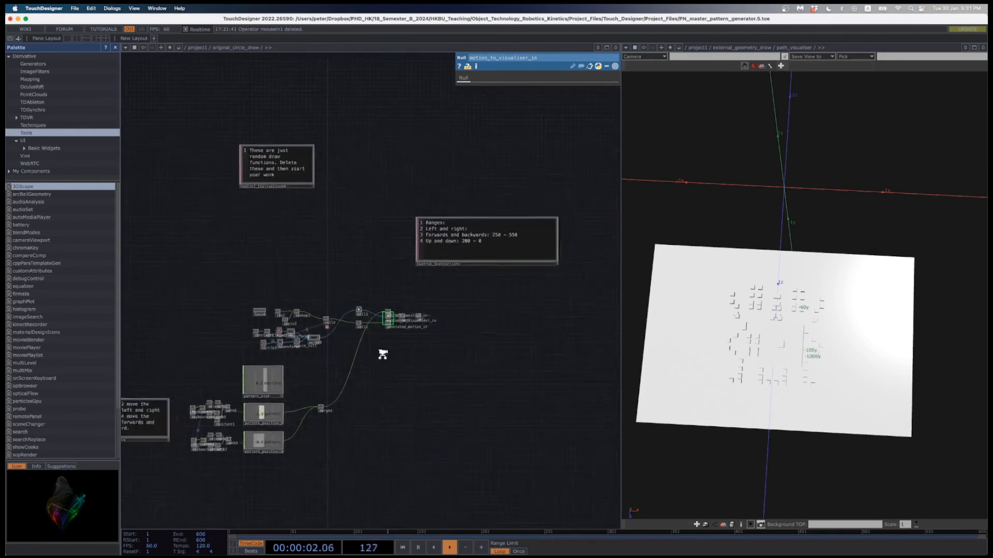
scroll(427, 331, up, 5)
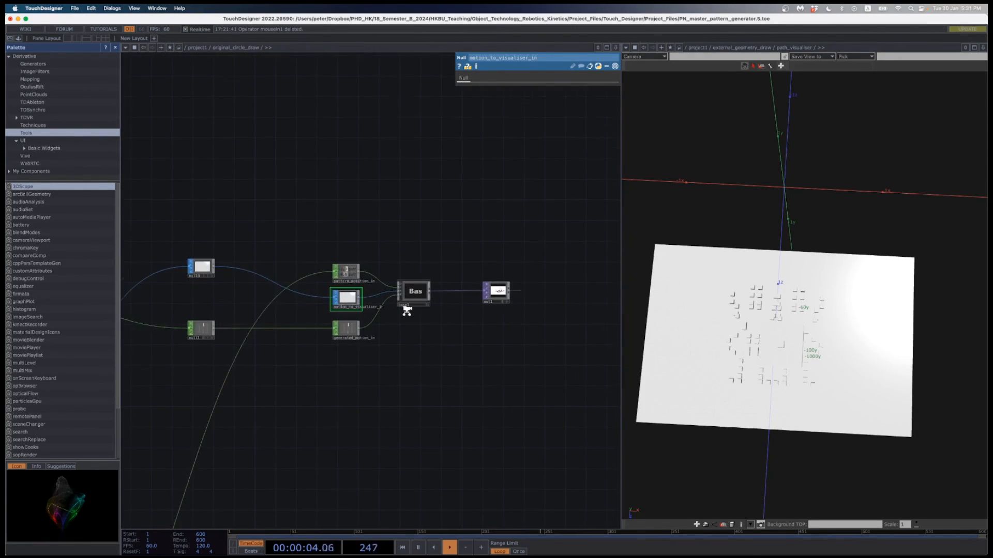
click(414, 283)
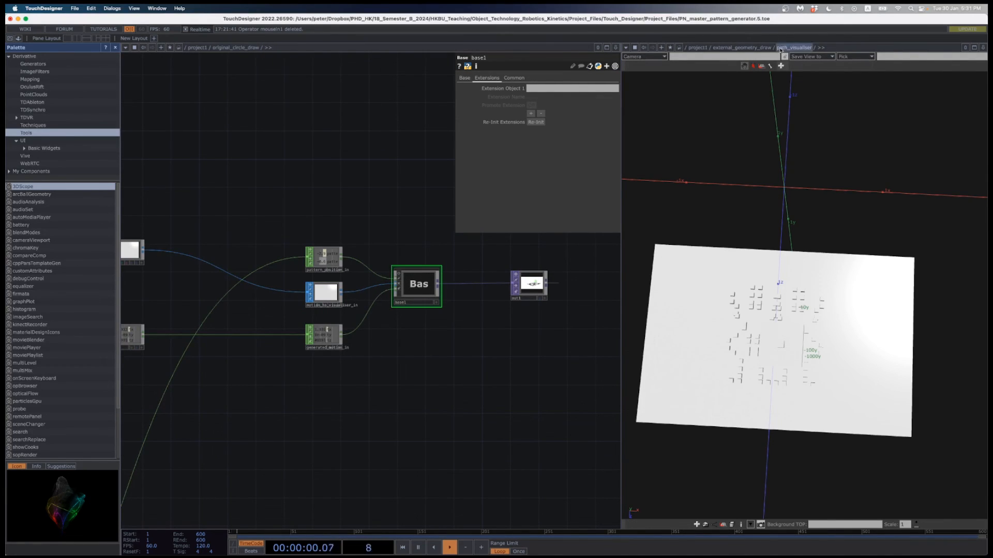
click(837, 48)
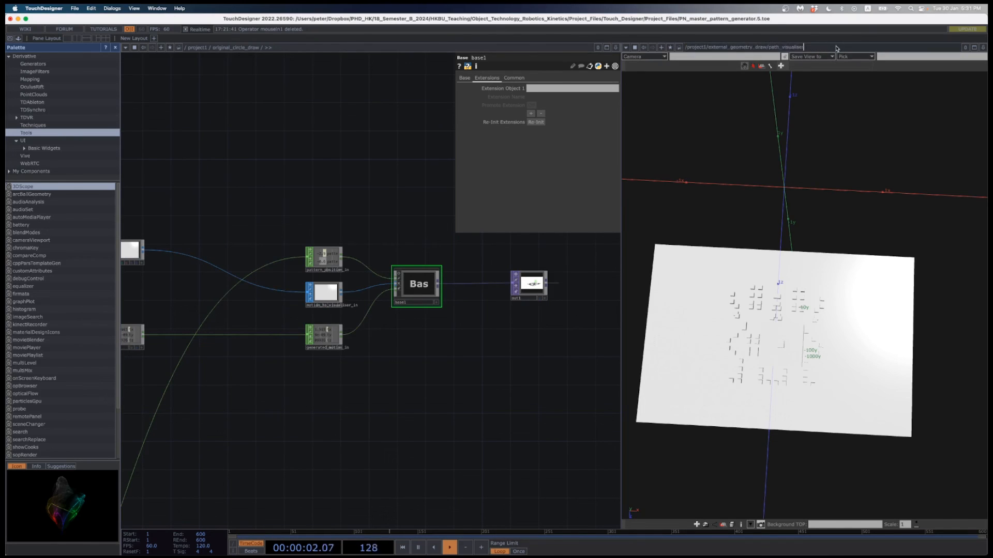
click(708, 47)
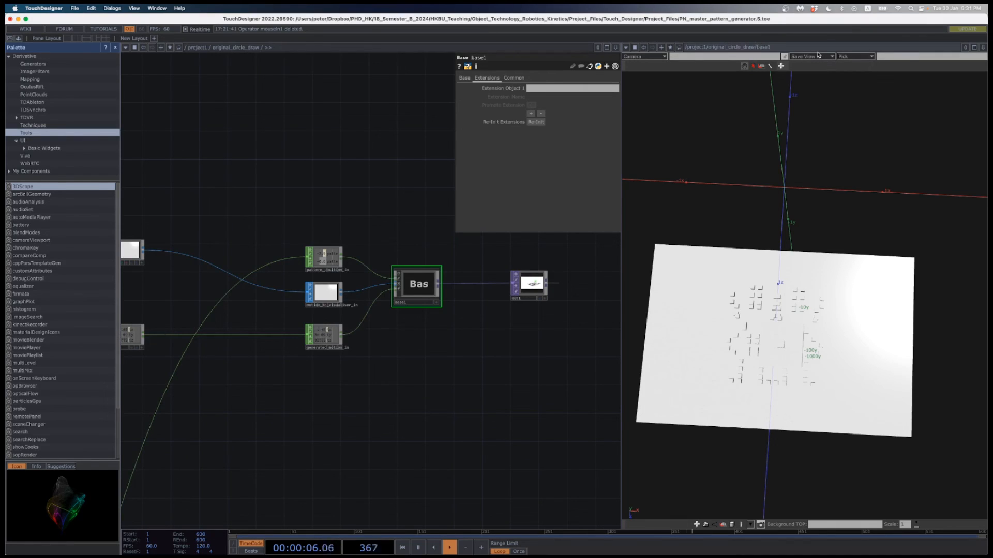
key(Return)
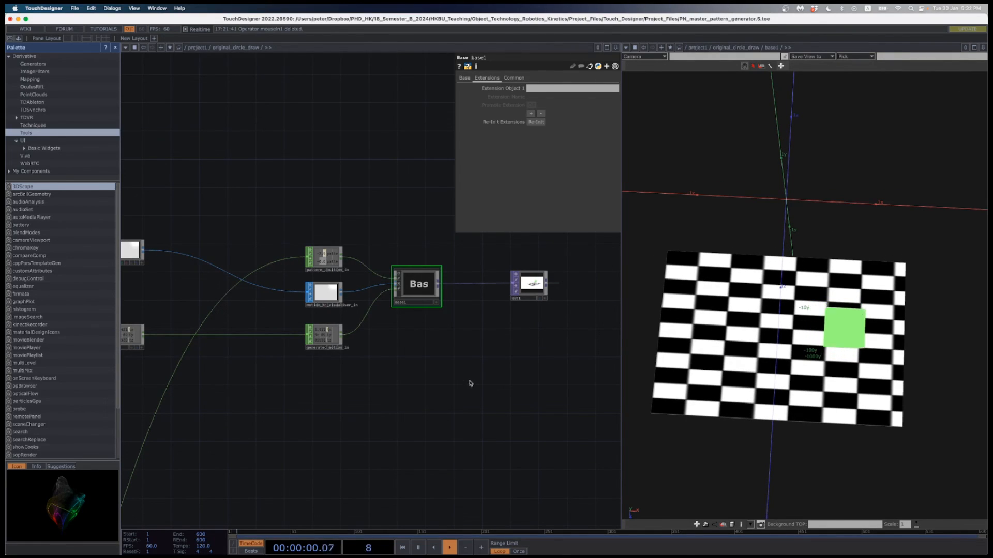
Set the chan1 value of constant2, which feeds the circle's transform, to 0.4
scroll(343, 417, down, 5)
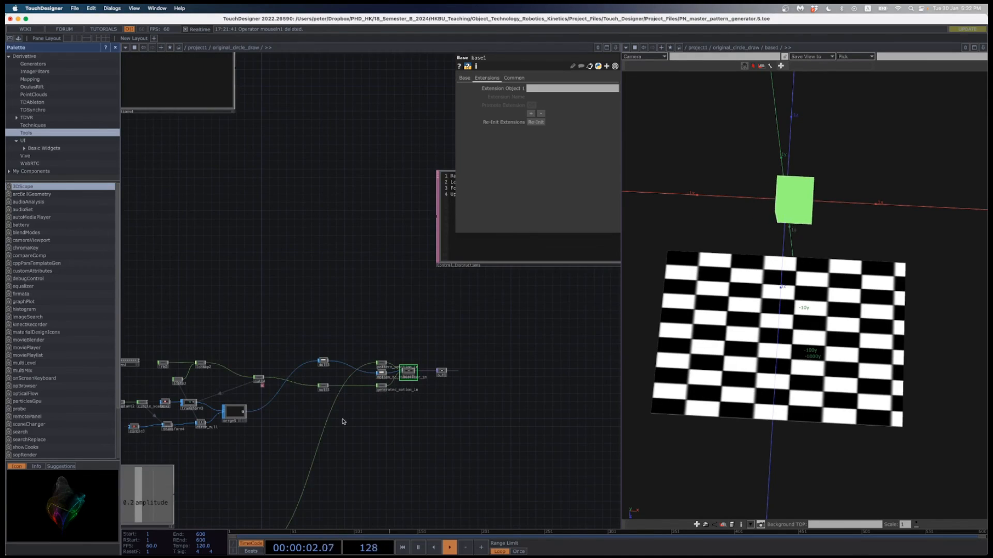
scroll(276, 452, up, 5)
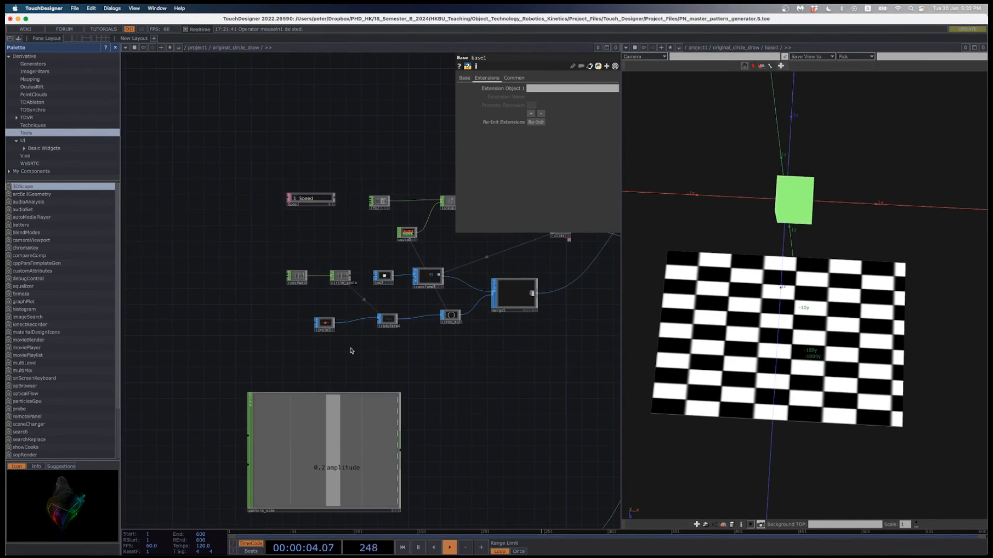
scroll(374, 362, up, 2)
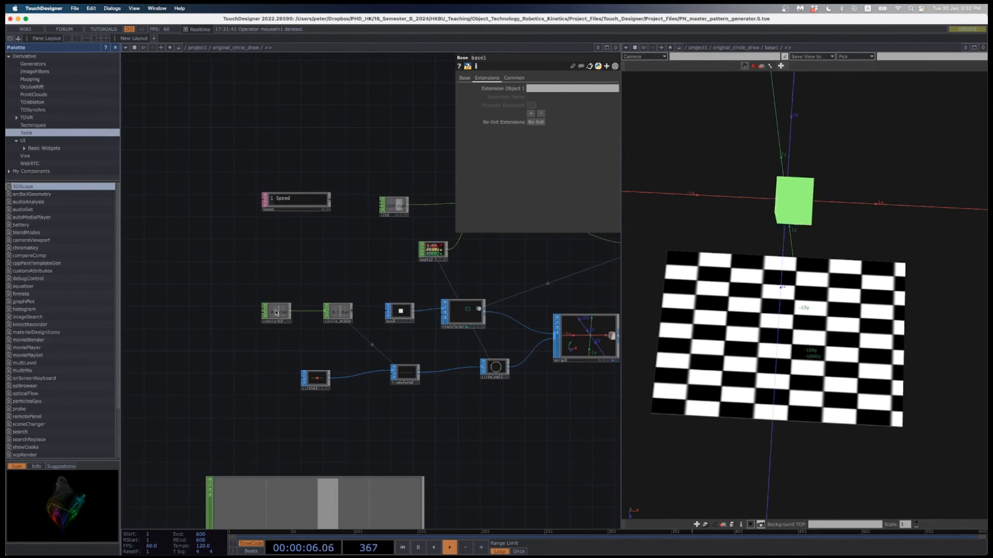
click(277, 313)
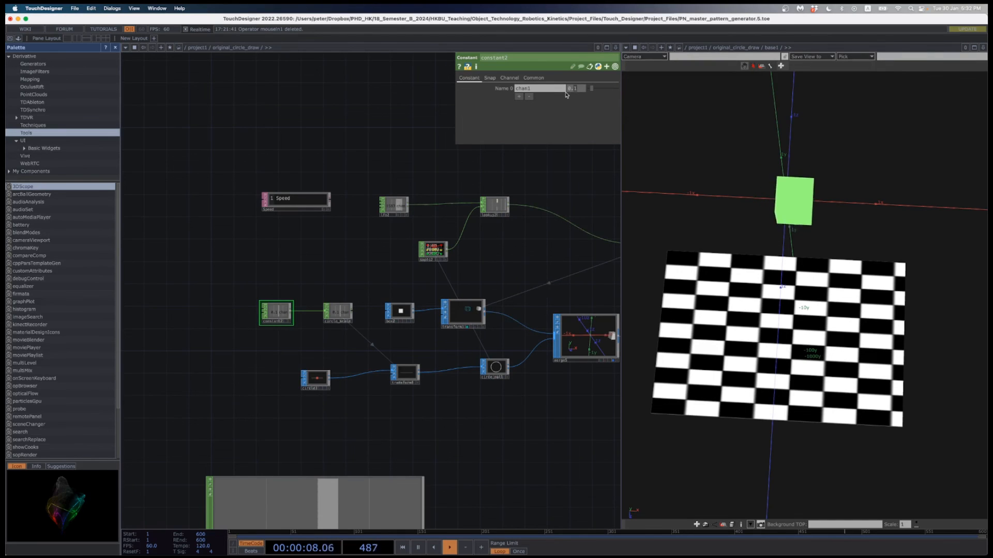
text(0.4)
key(Return)
Look over the whole circle in the 3D preview and go back up to the project1 level
scroll(749, 207, down, 5)
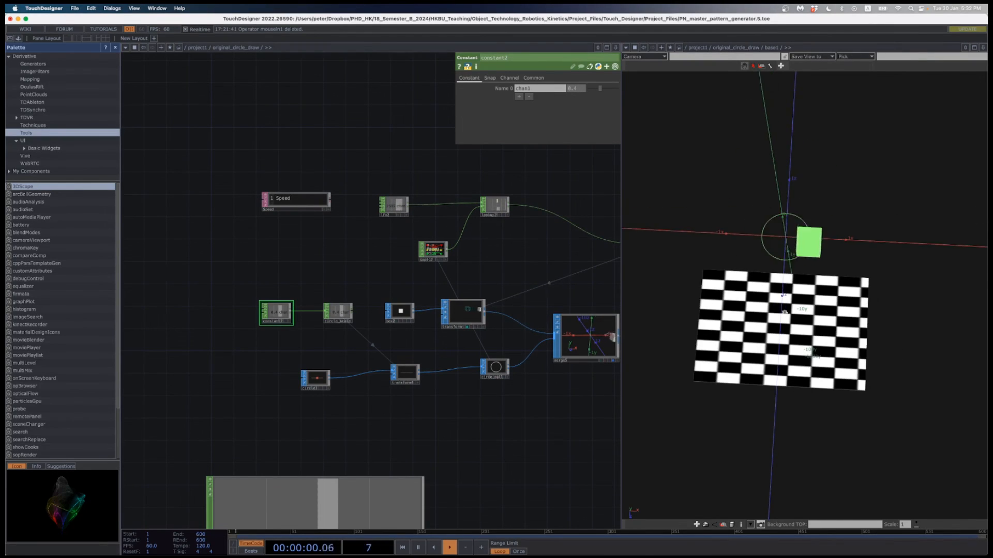
scroll(381, 372, down, 10)
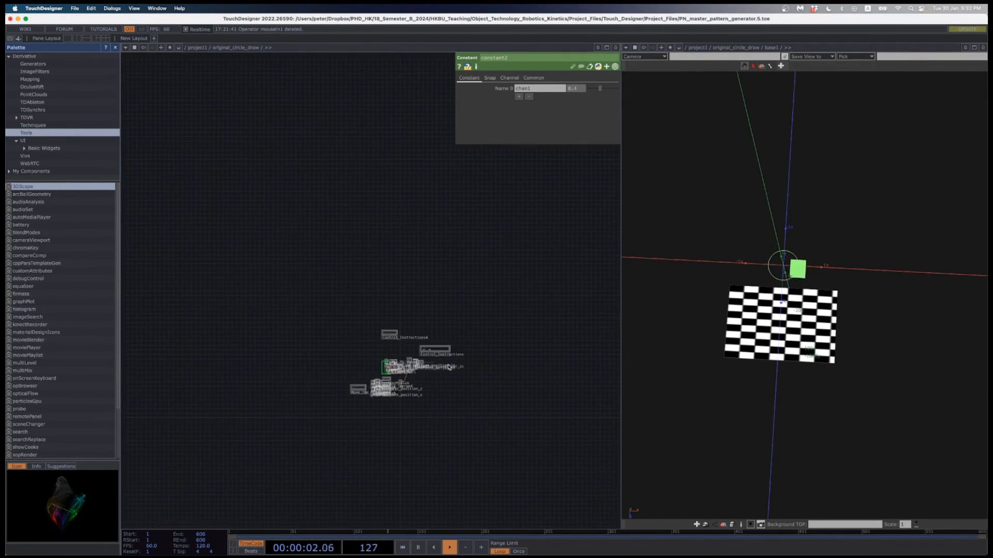
scroll(380, 373, up, 10)
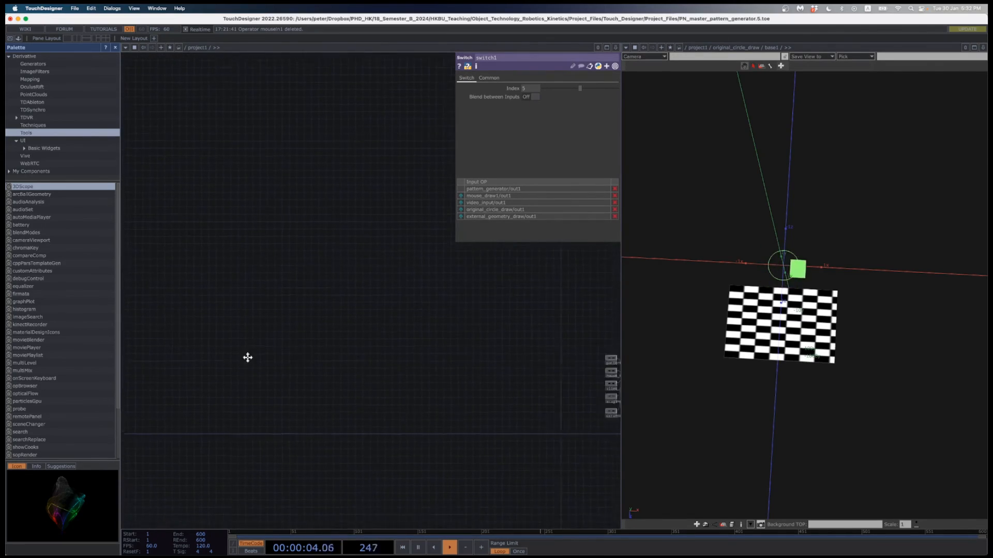